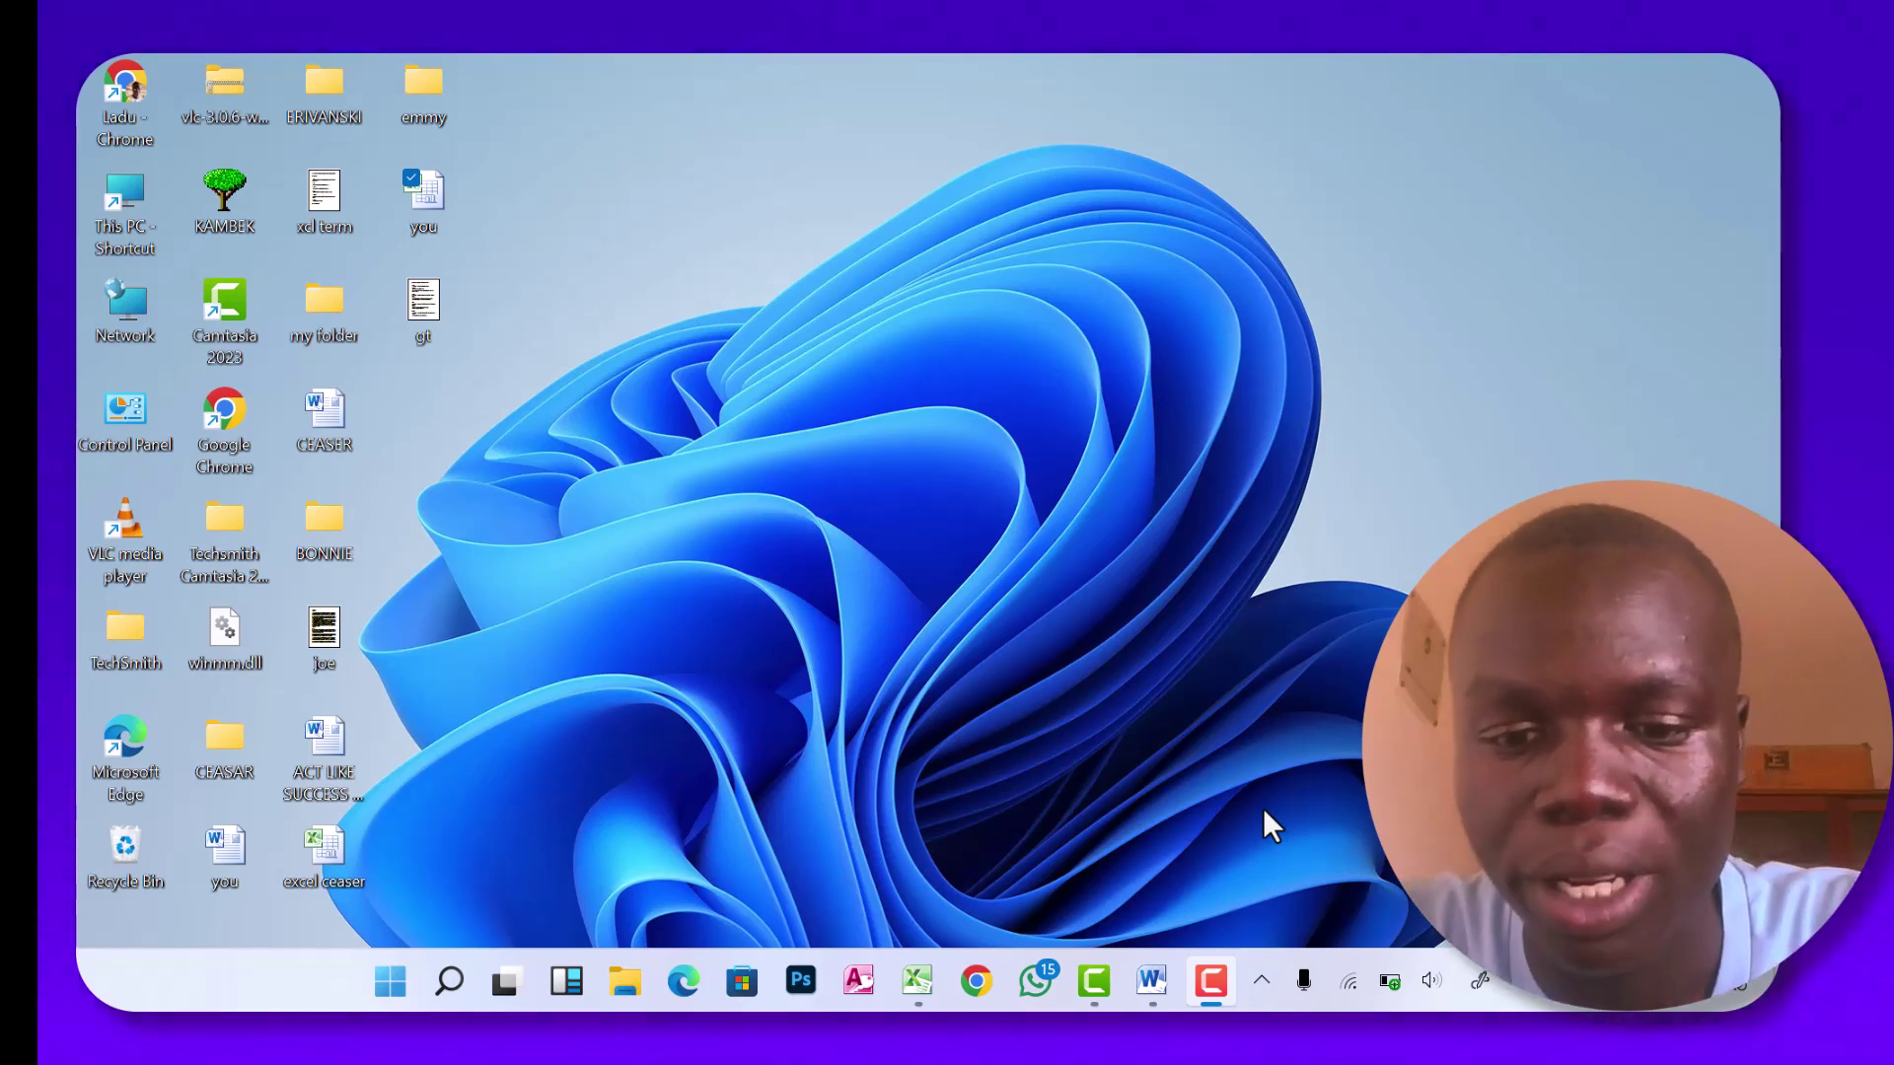
Bring up the Word list of Excel errors and the Excel workbook, and highlight the #DIV/0! heading in the list.
left_click(1161, 976)
key("Page_Up")
key("Page_Up")
key("Page_Up")
key("Page_Up")
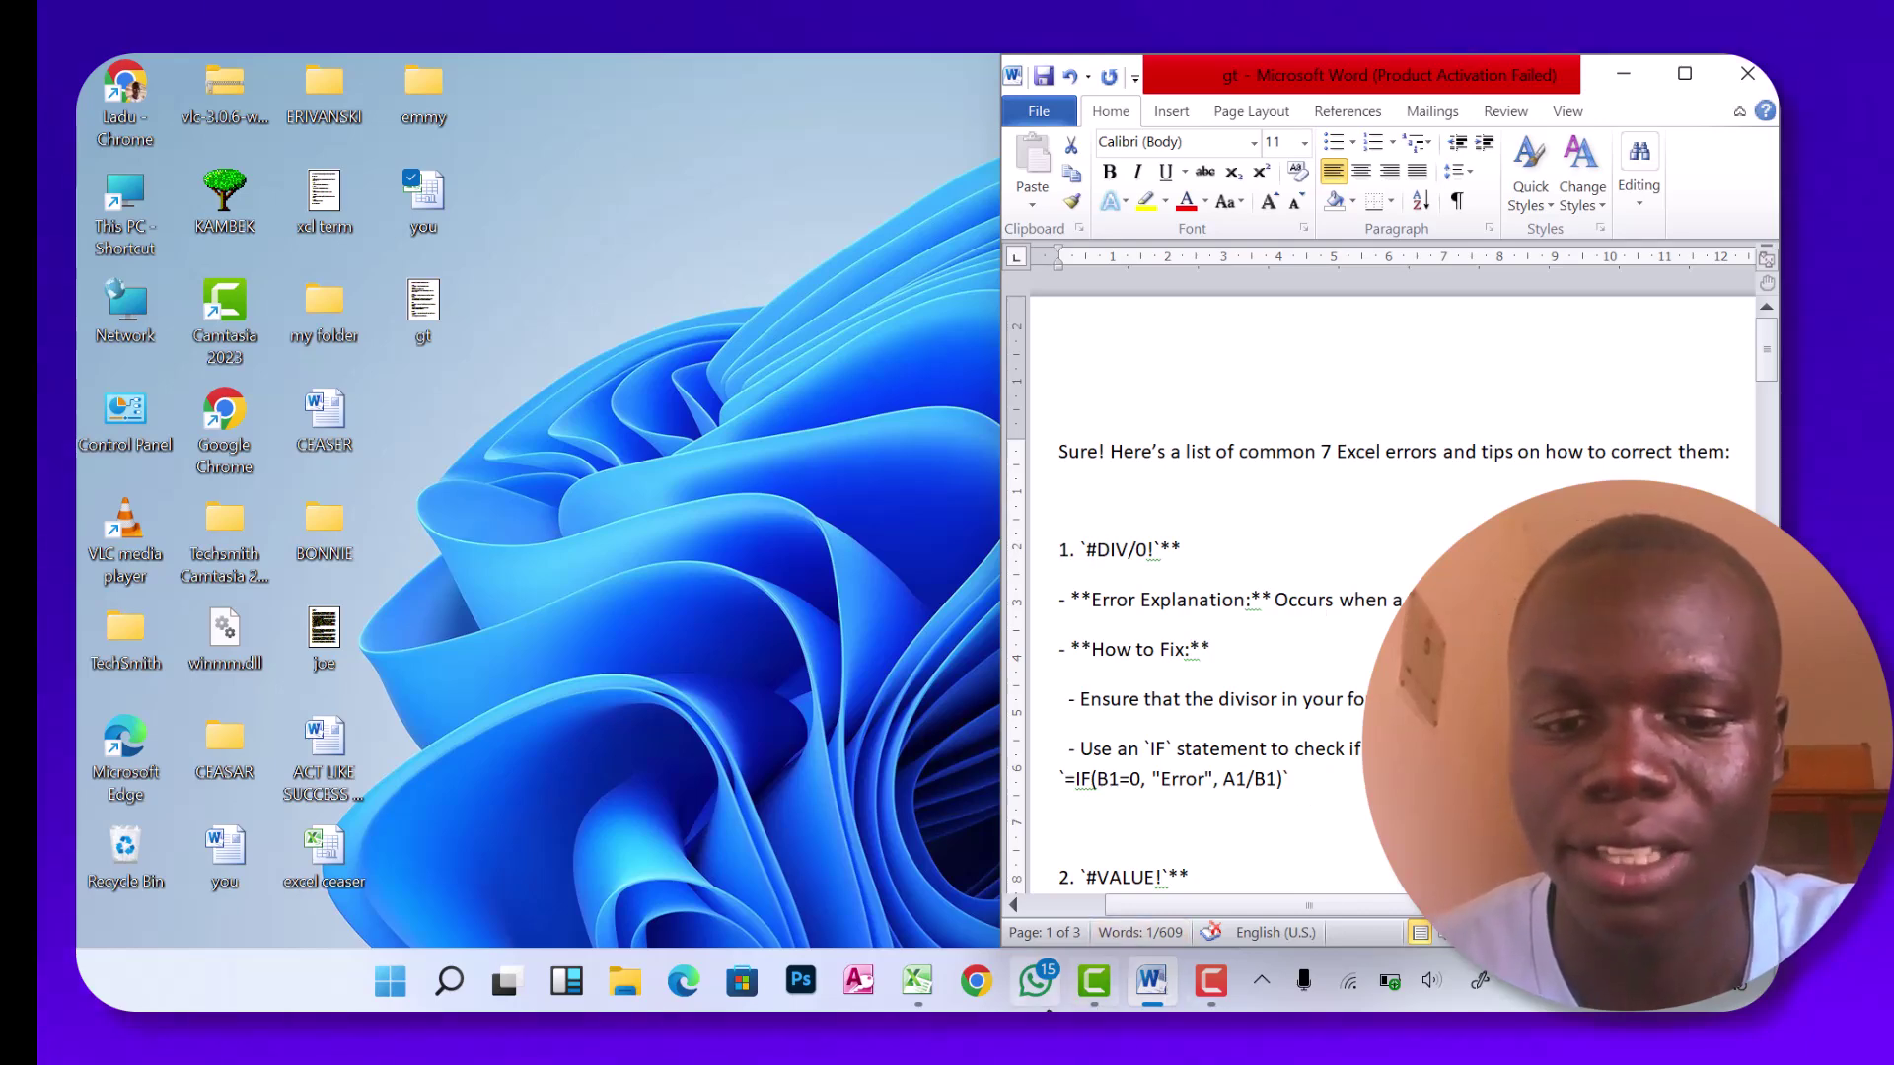
left_click(919, 981)
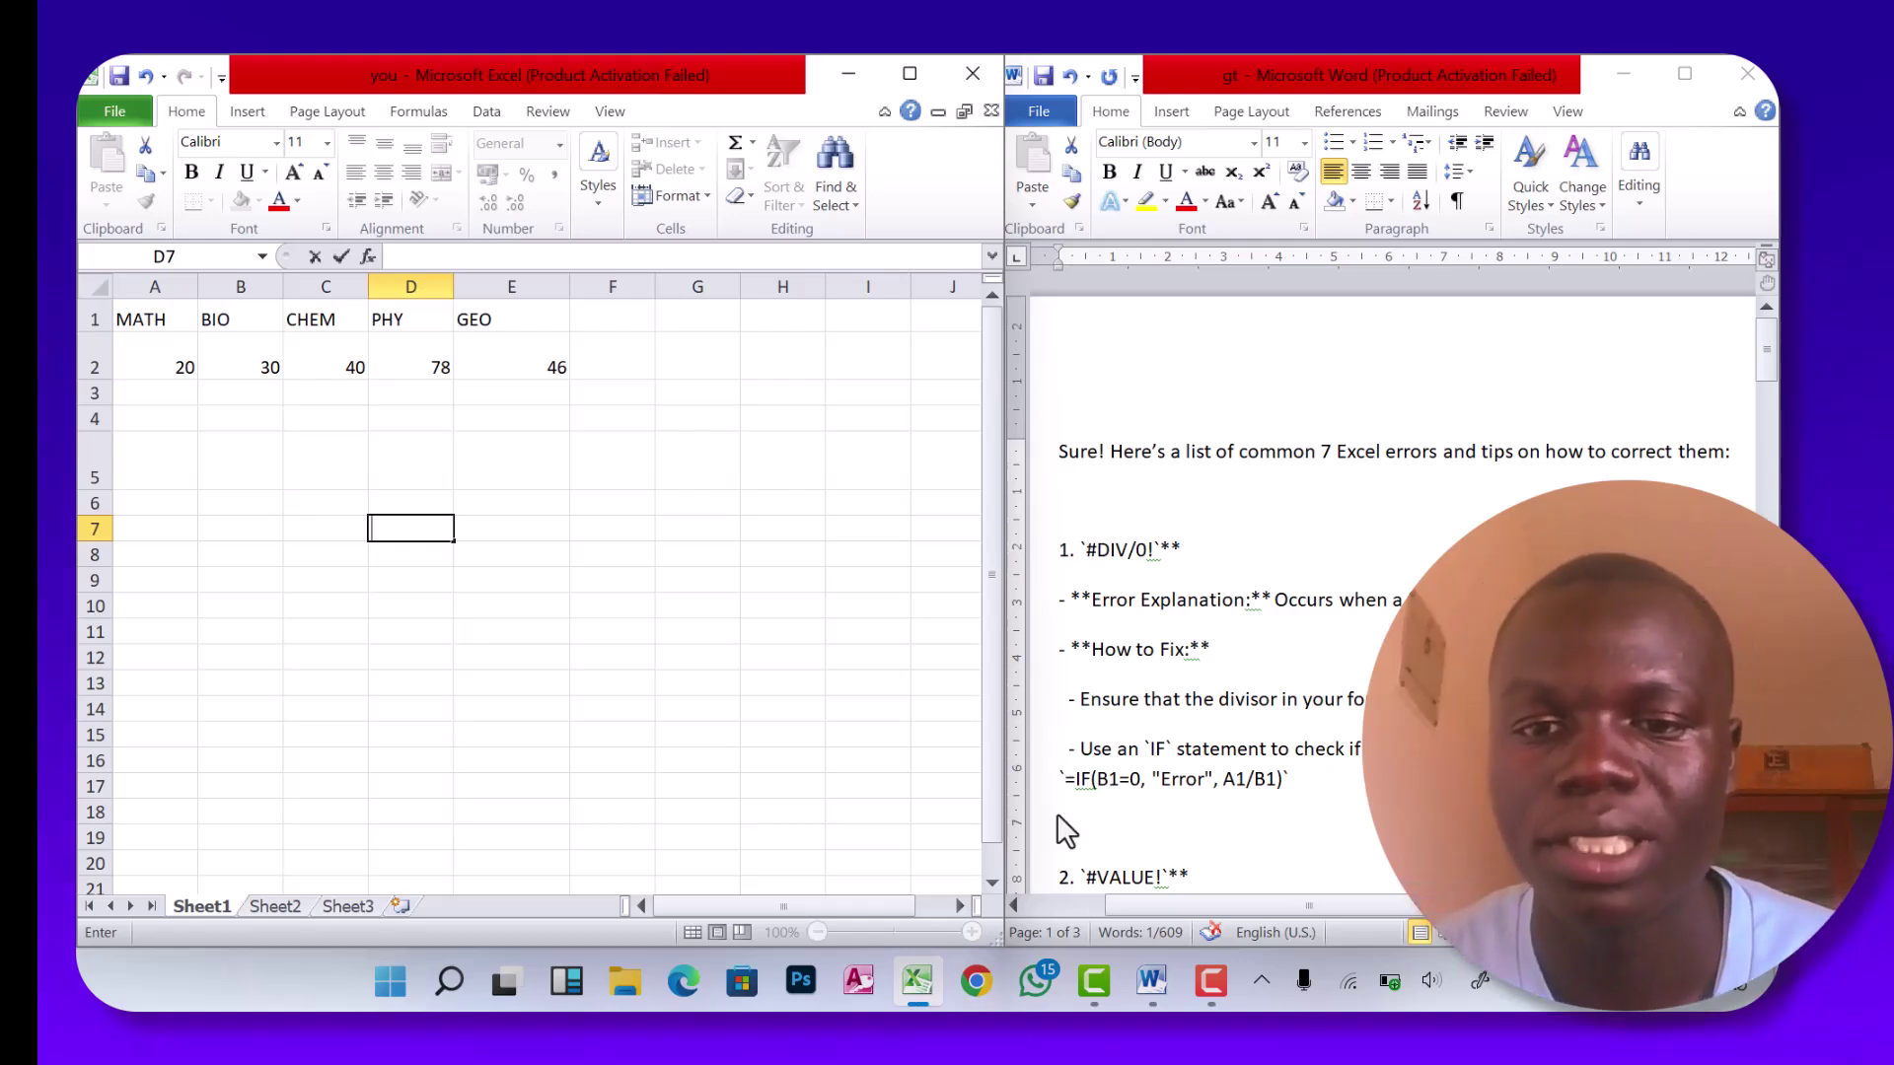
left_click(1179, 550)
left_click_drag(1183, 550, 1080, 550)
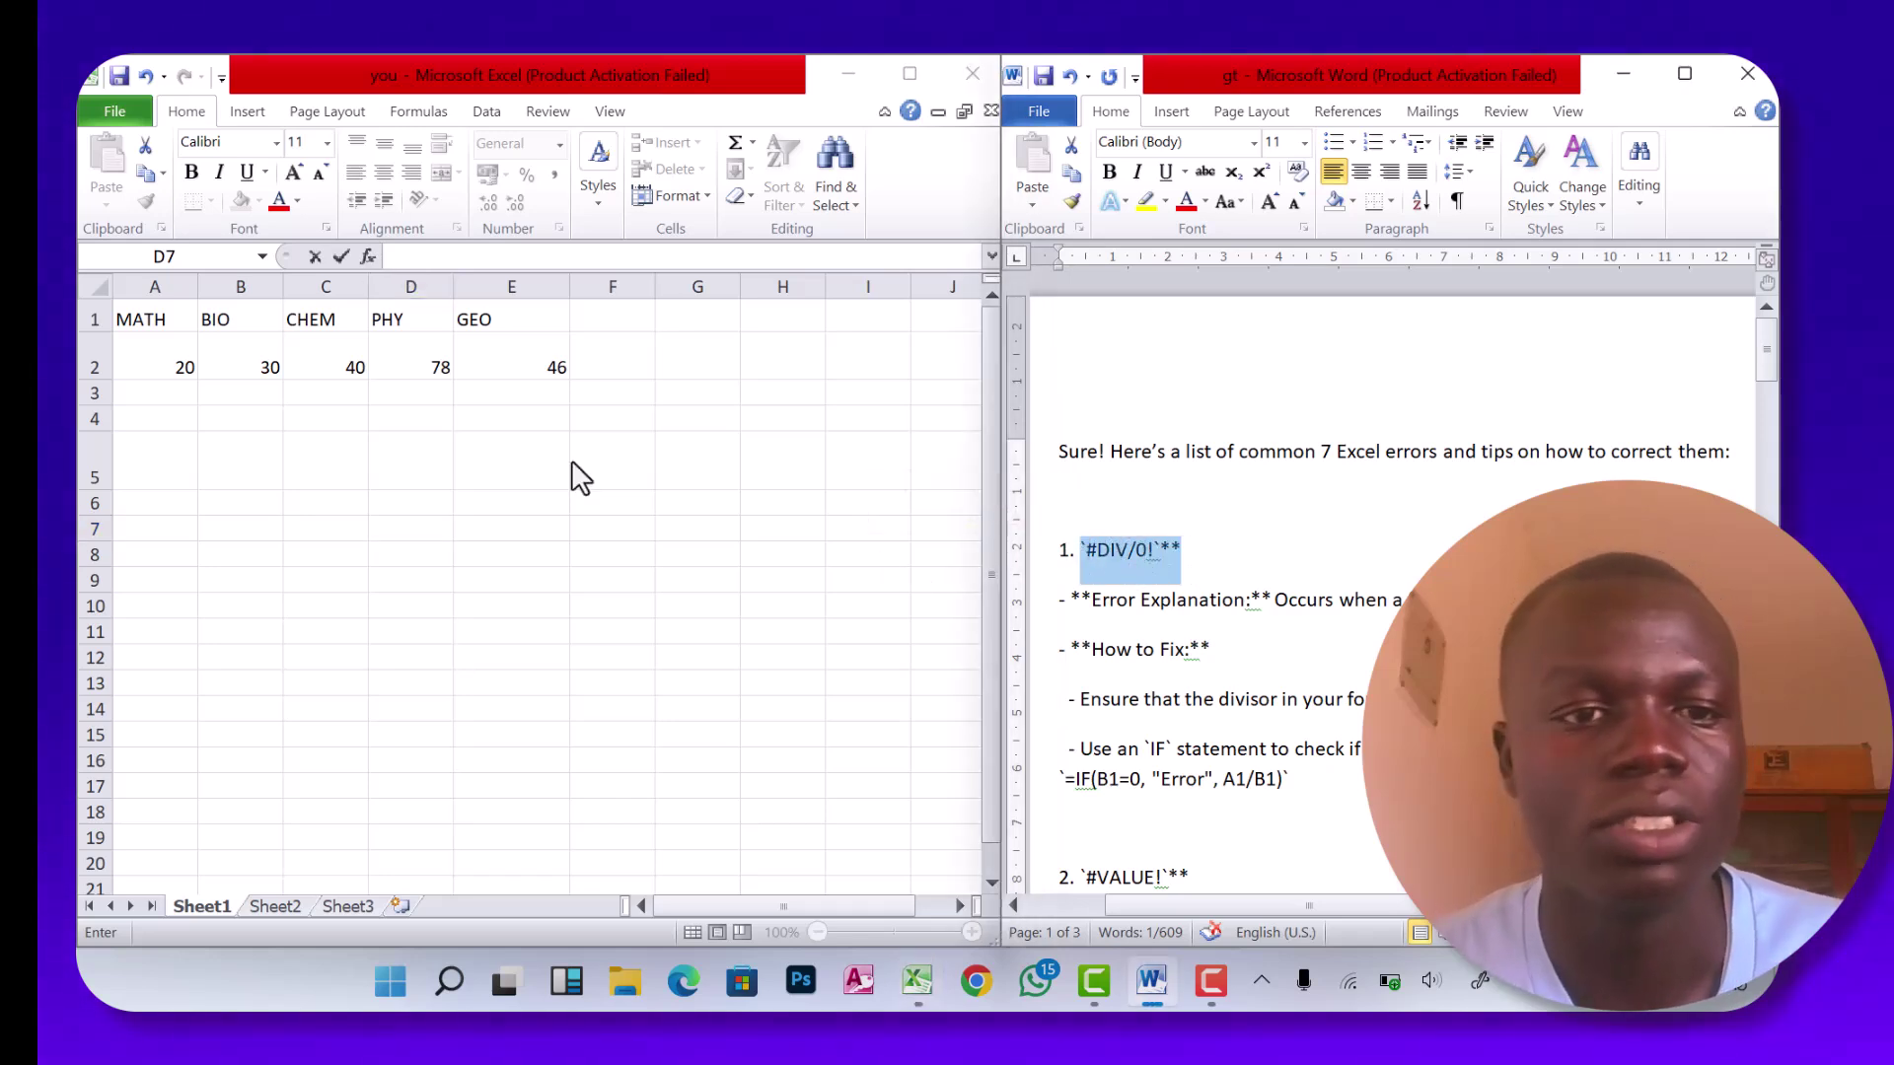
Switch to the Excel workbook and enter the formula =2/0 in cell C5 to demonstrate a division by zero.
left_click(309, 436)
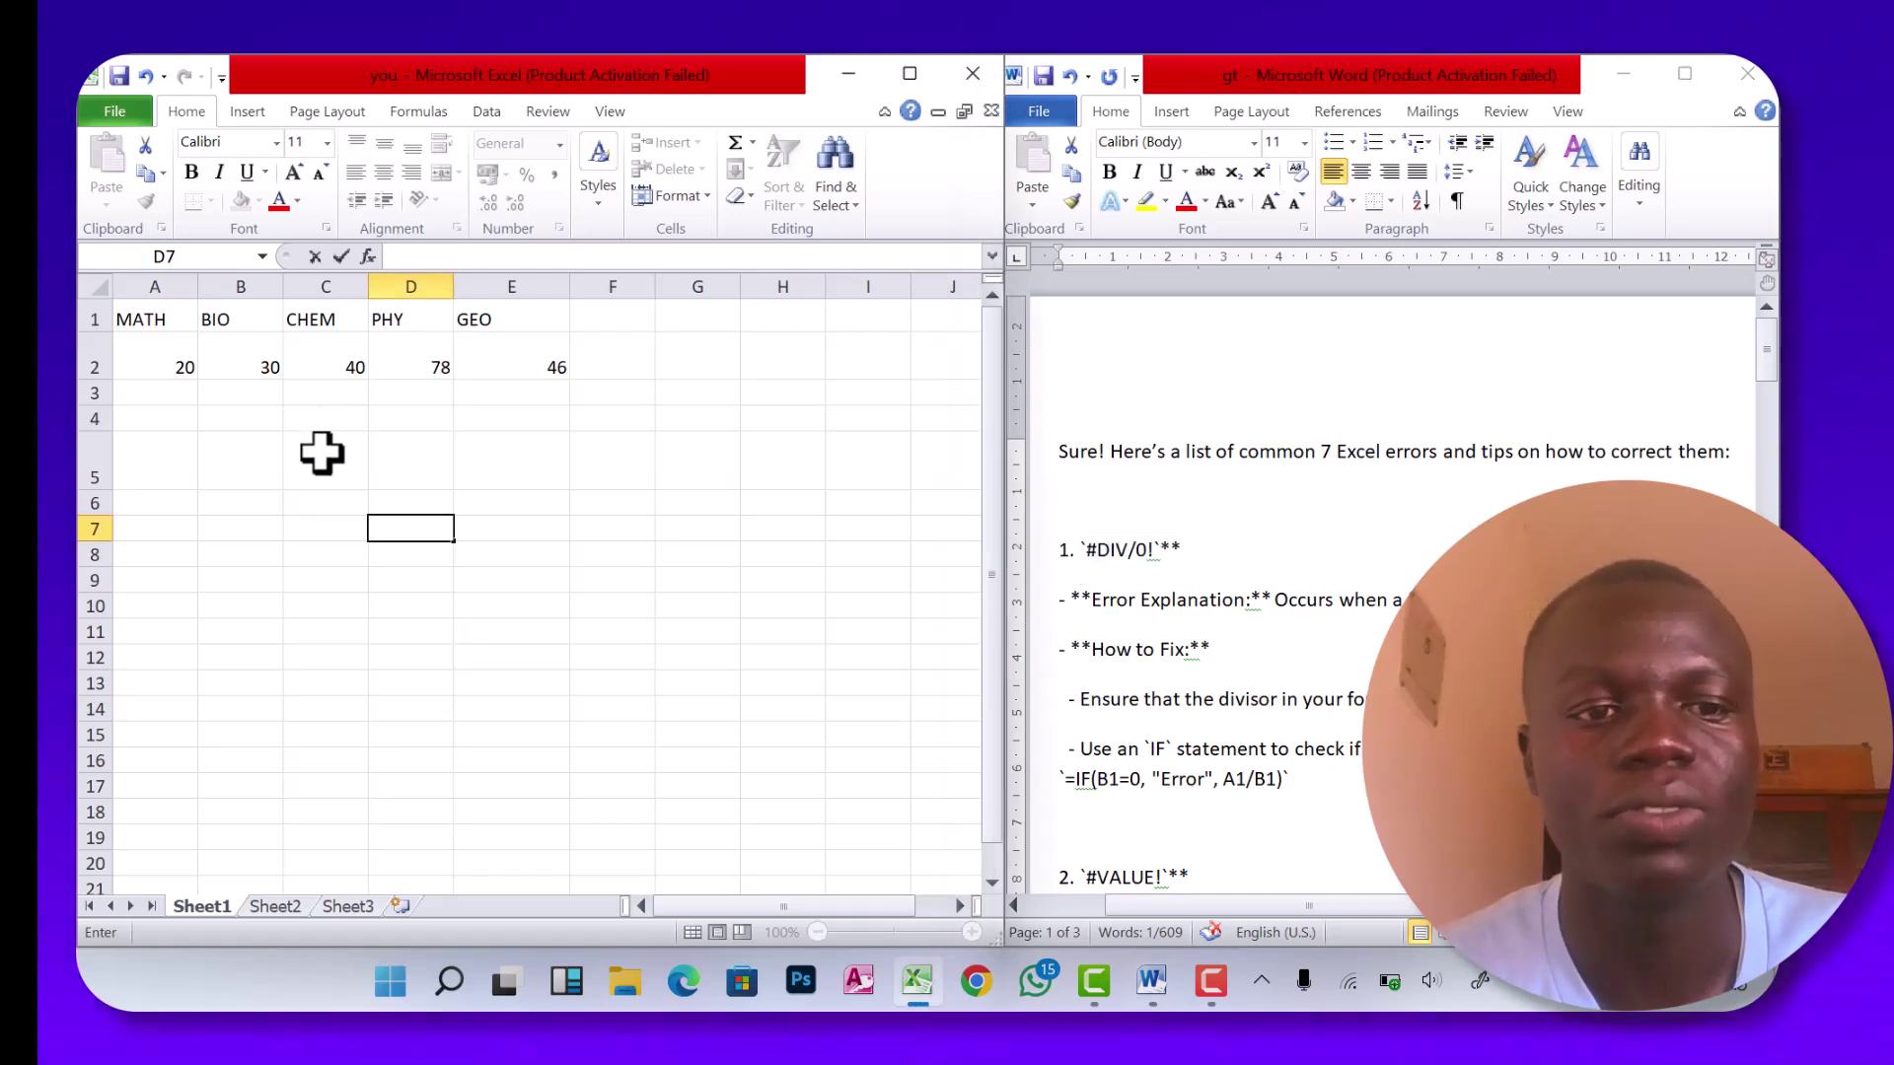
left_click(321, 454)
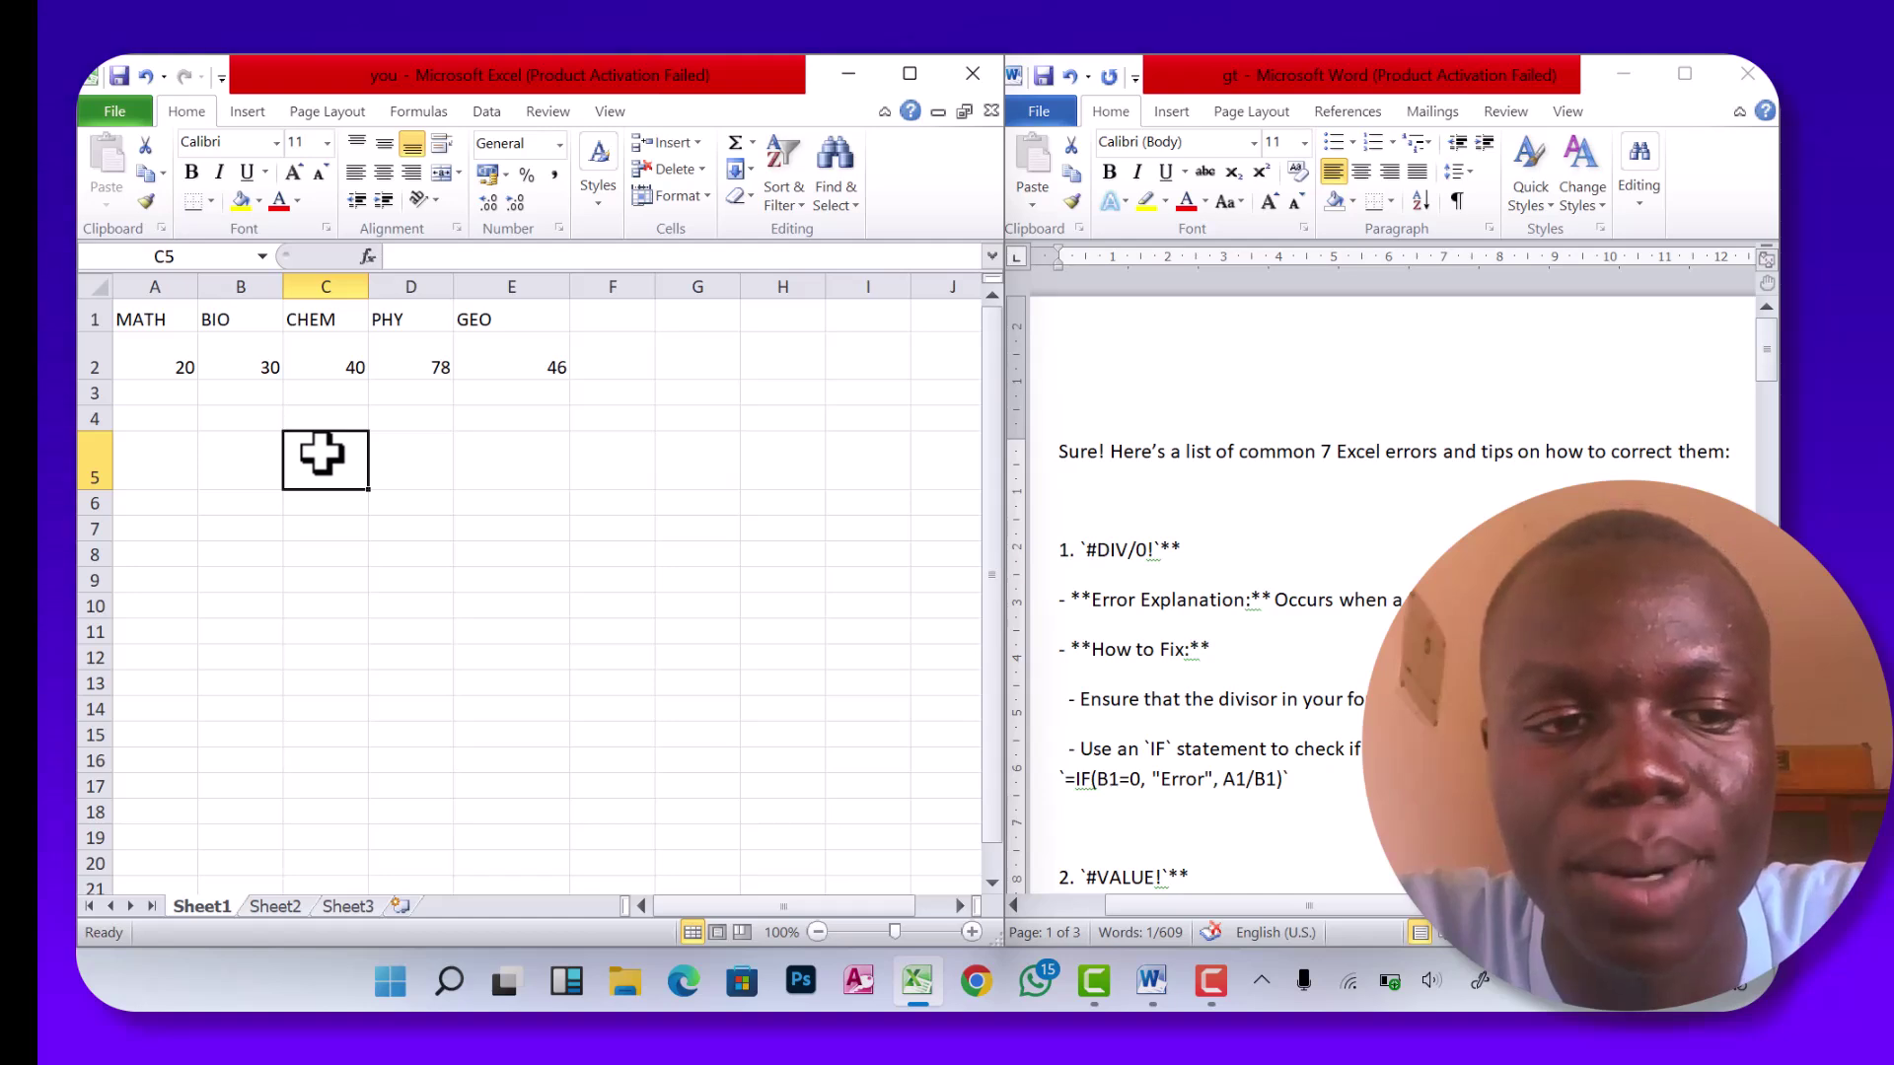
type("=2/0")
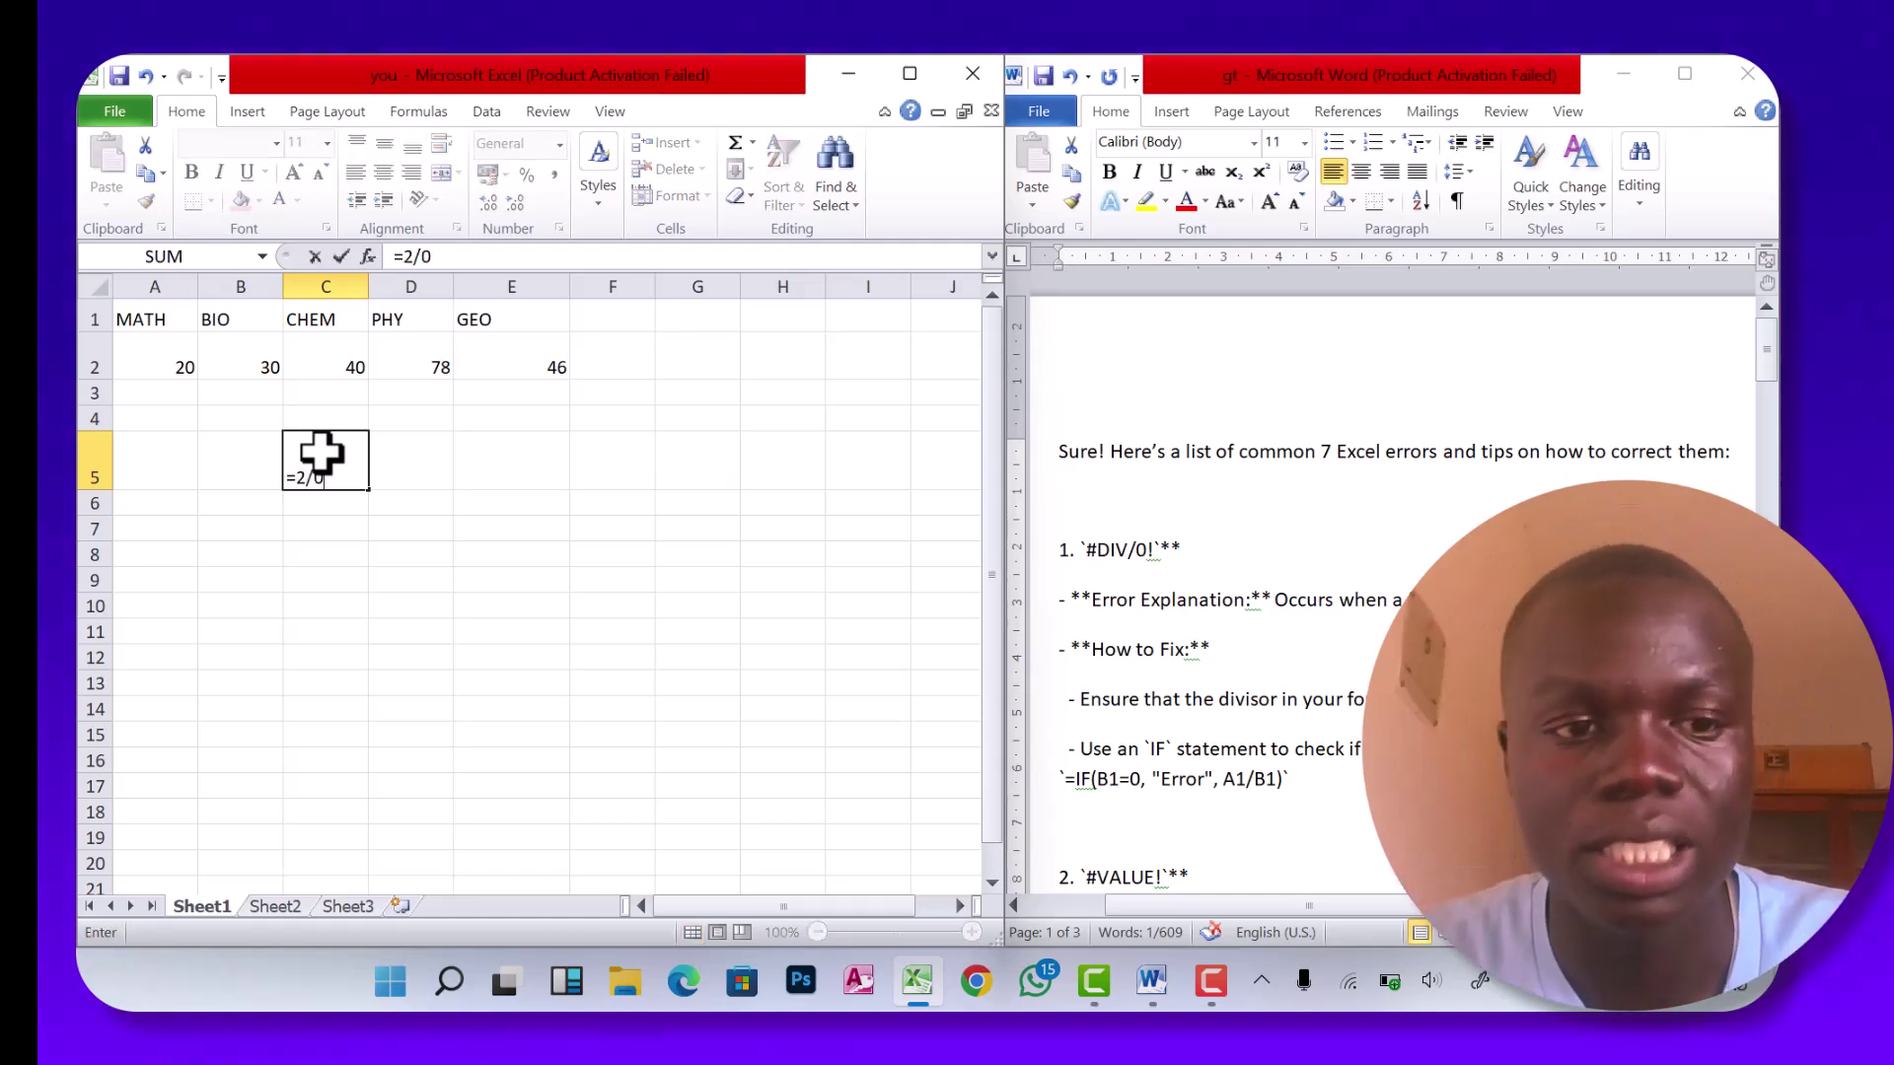
key("Return")
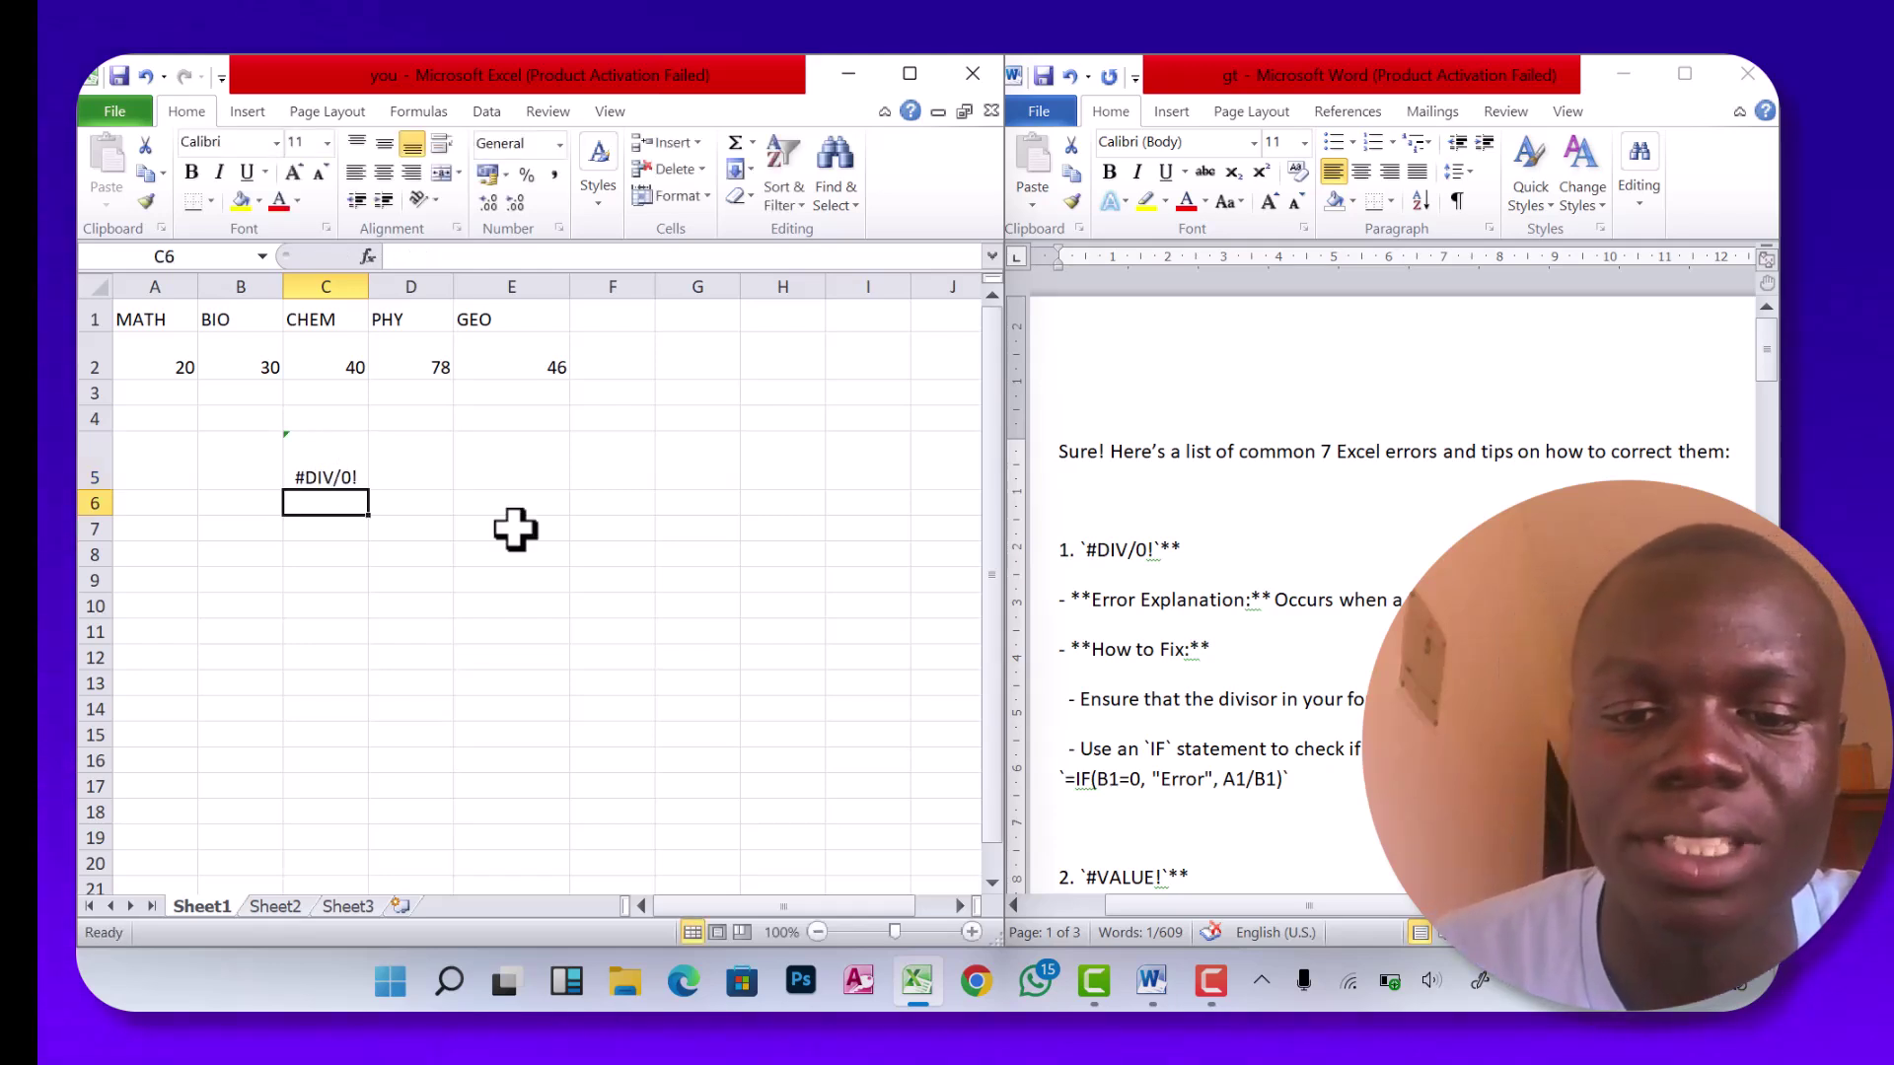
Correct the formula in C5 to =2/2 to demonstrate the fix, and undo that correction.
left_click(322, 475)
left_click(431, 256)
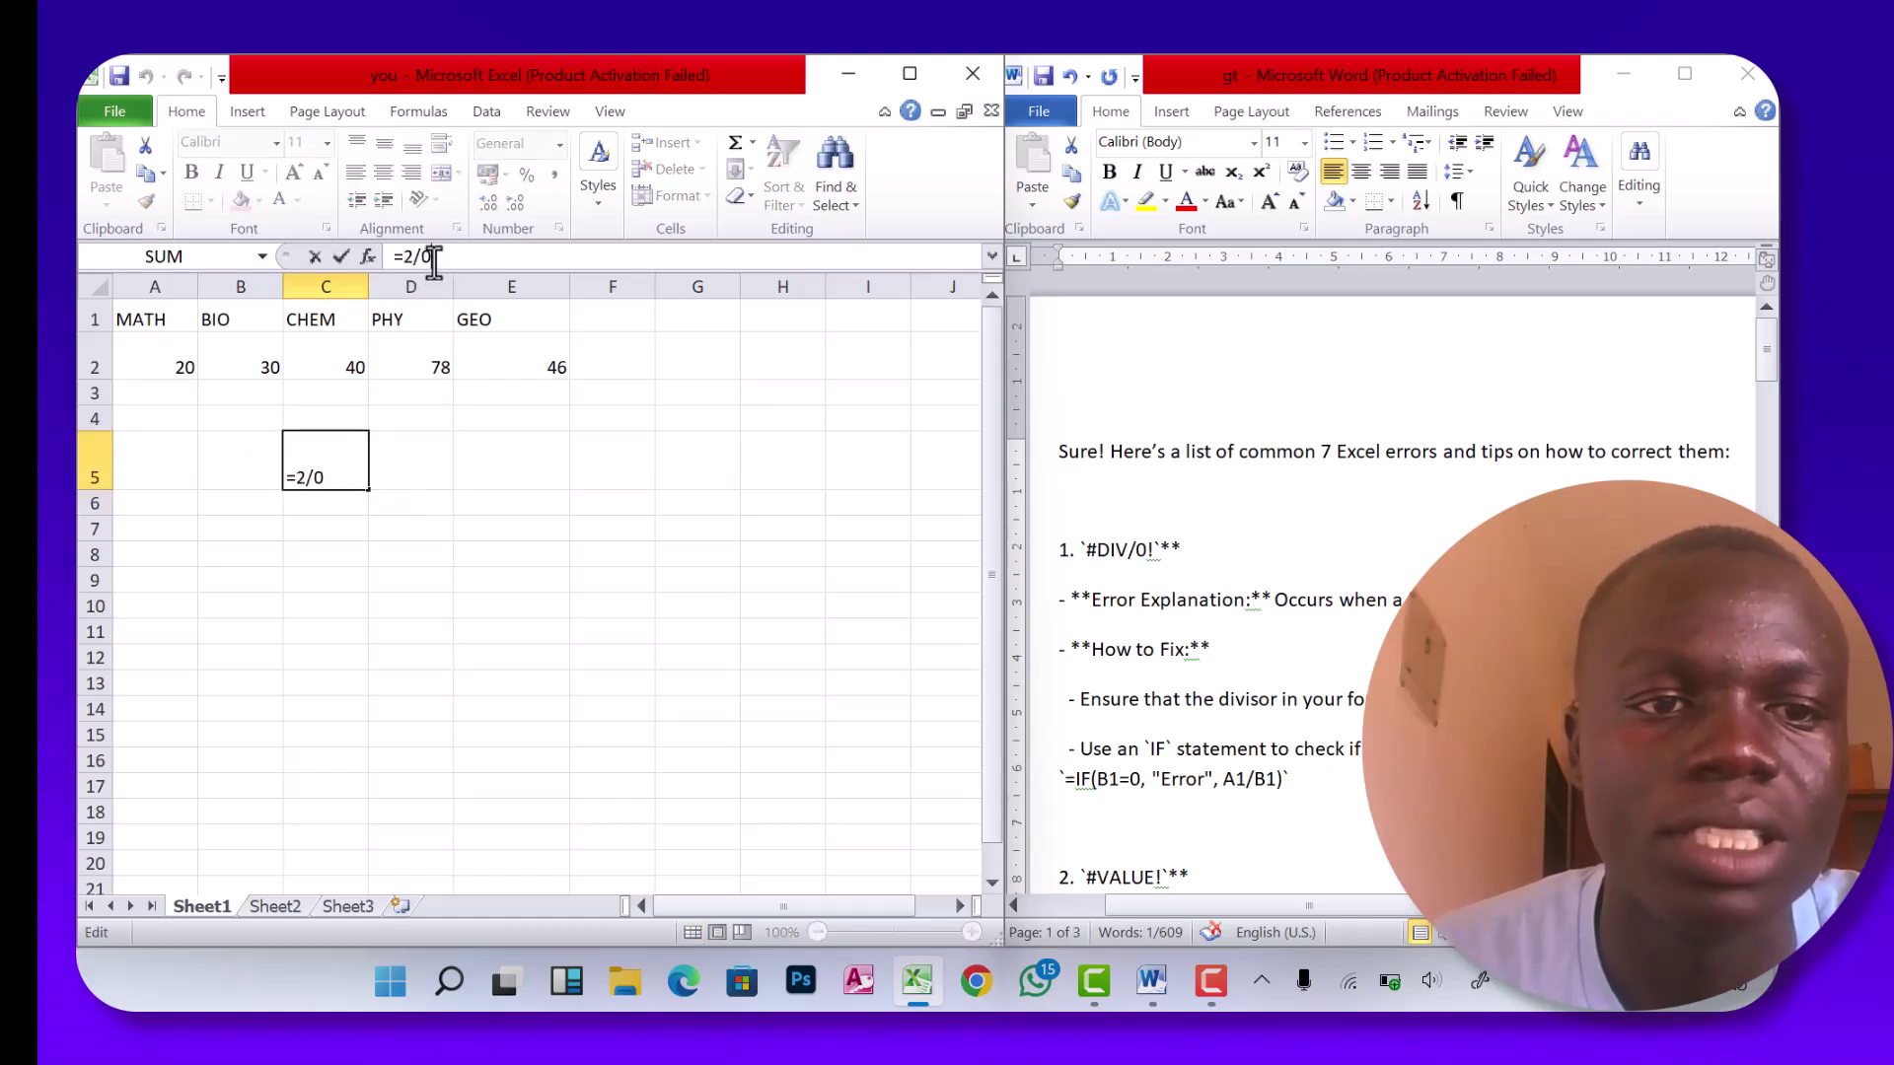
key("BackSpace")
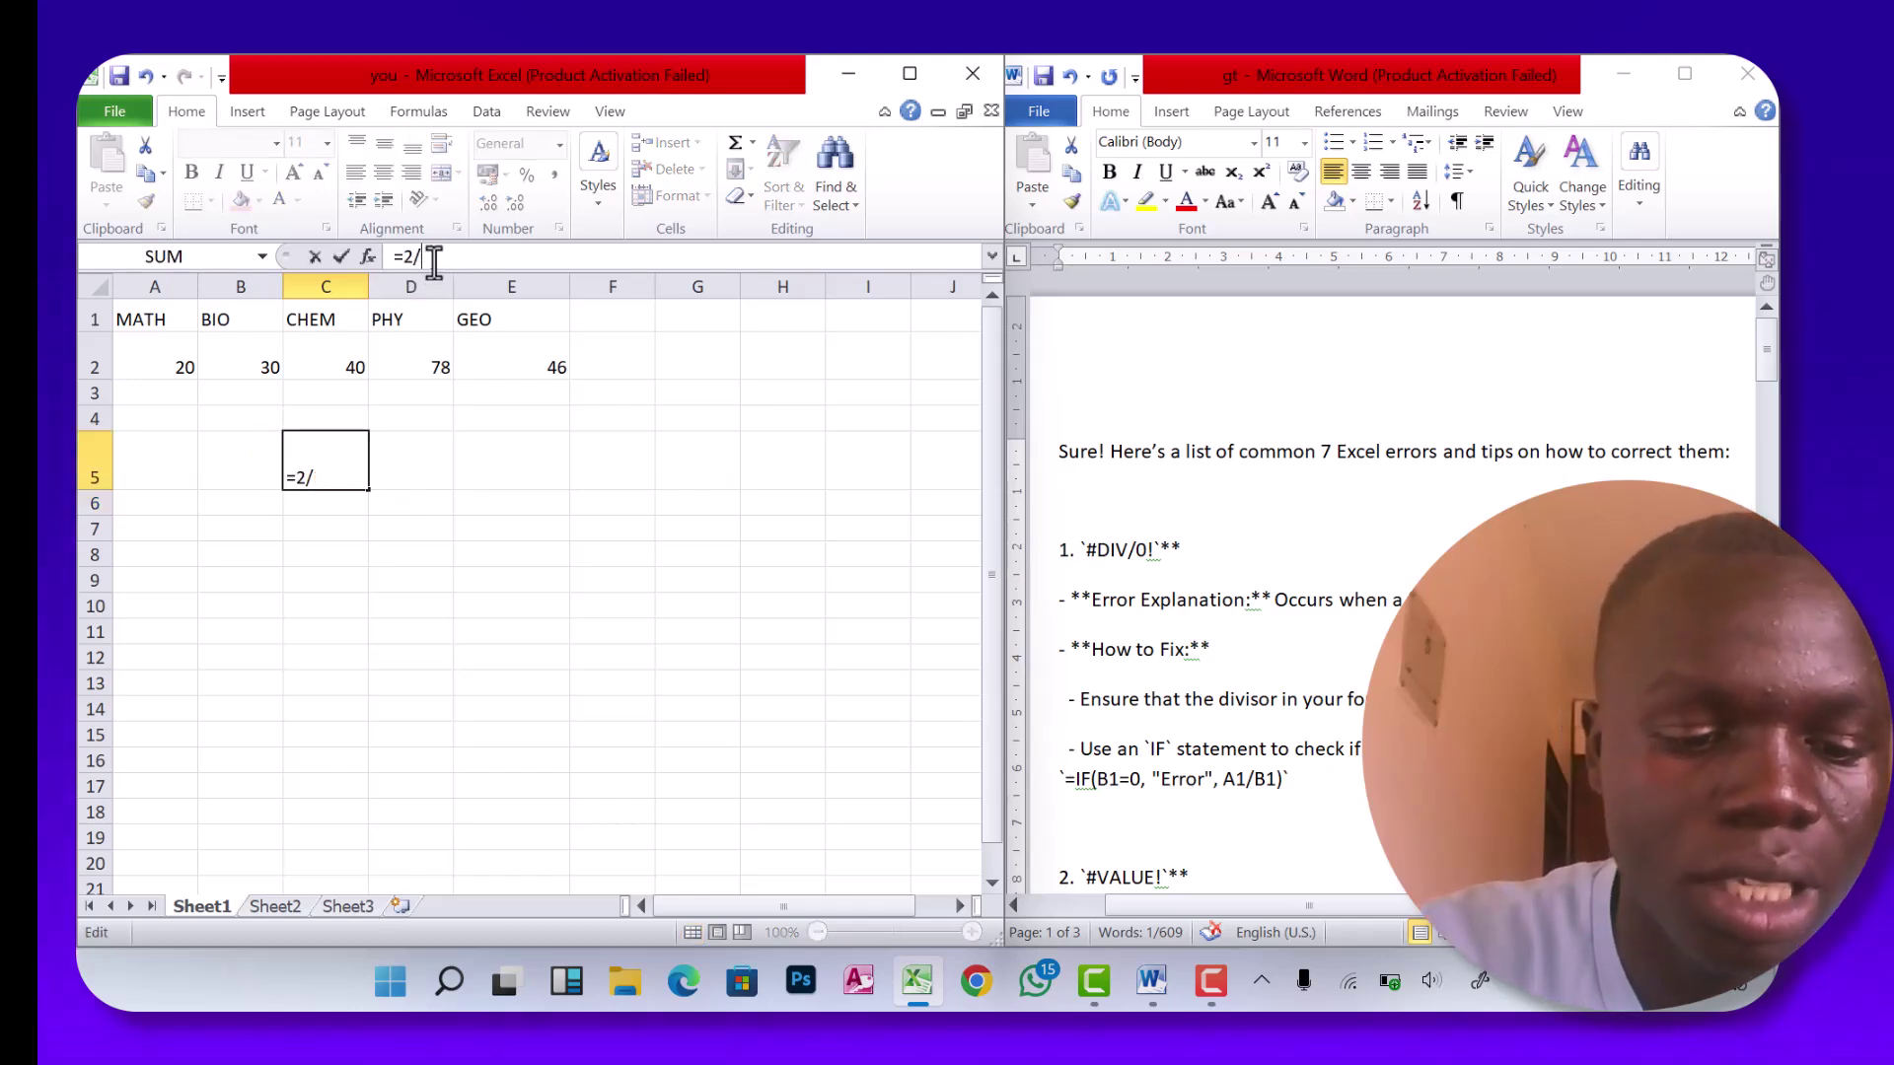
type("2")
key("Return")
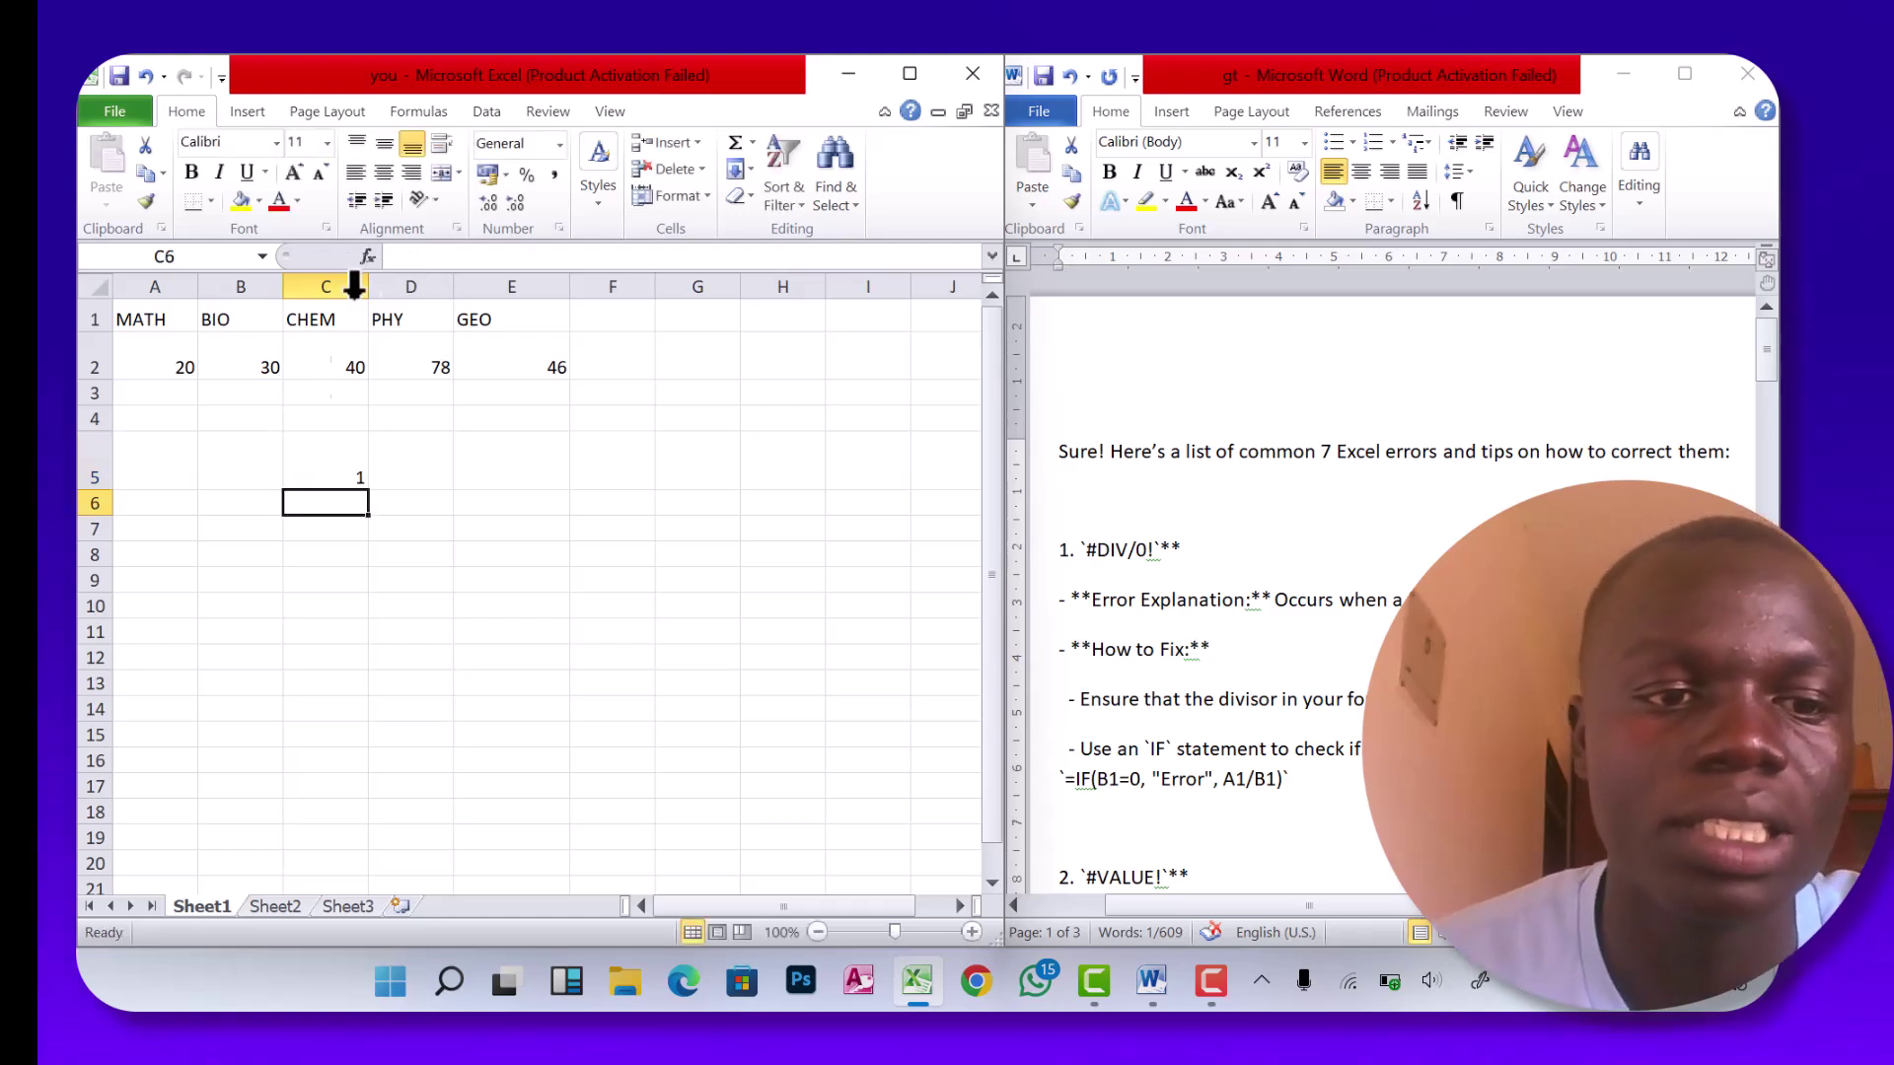
left_click(332, 463)
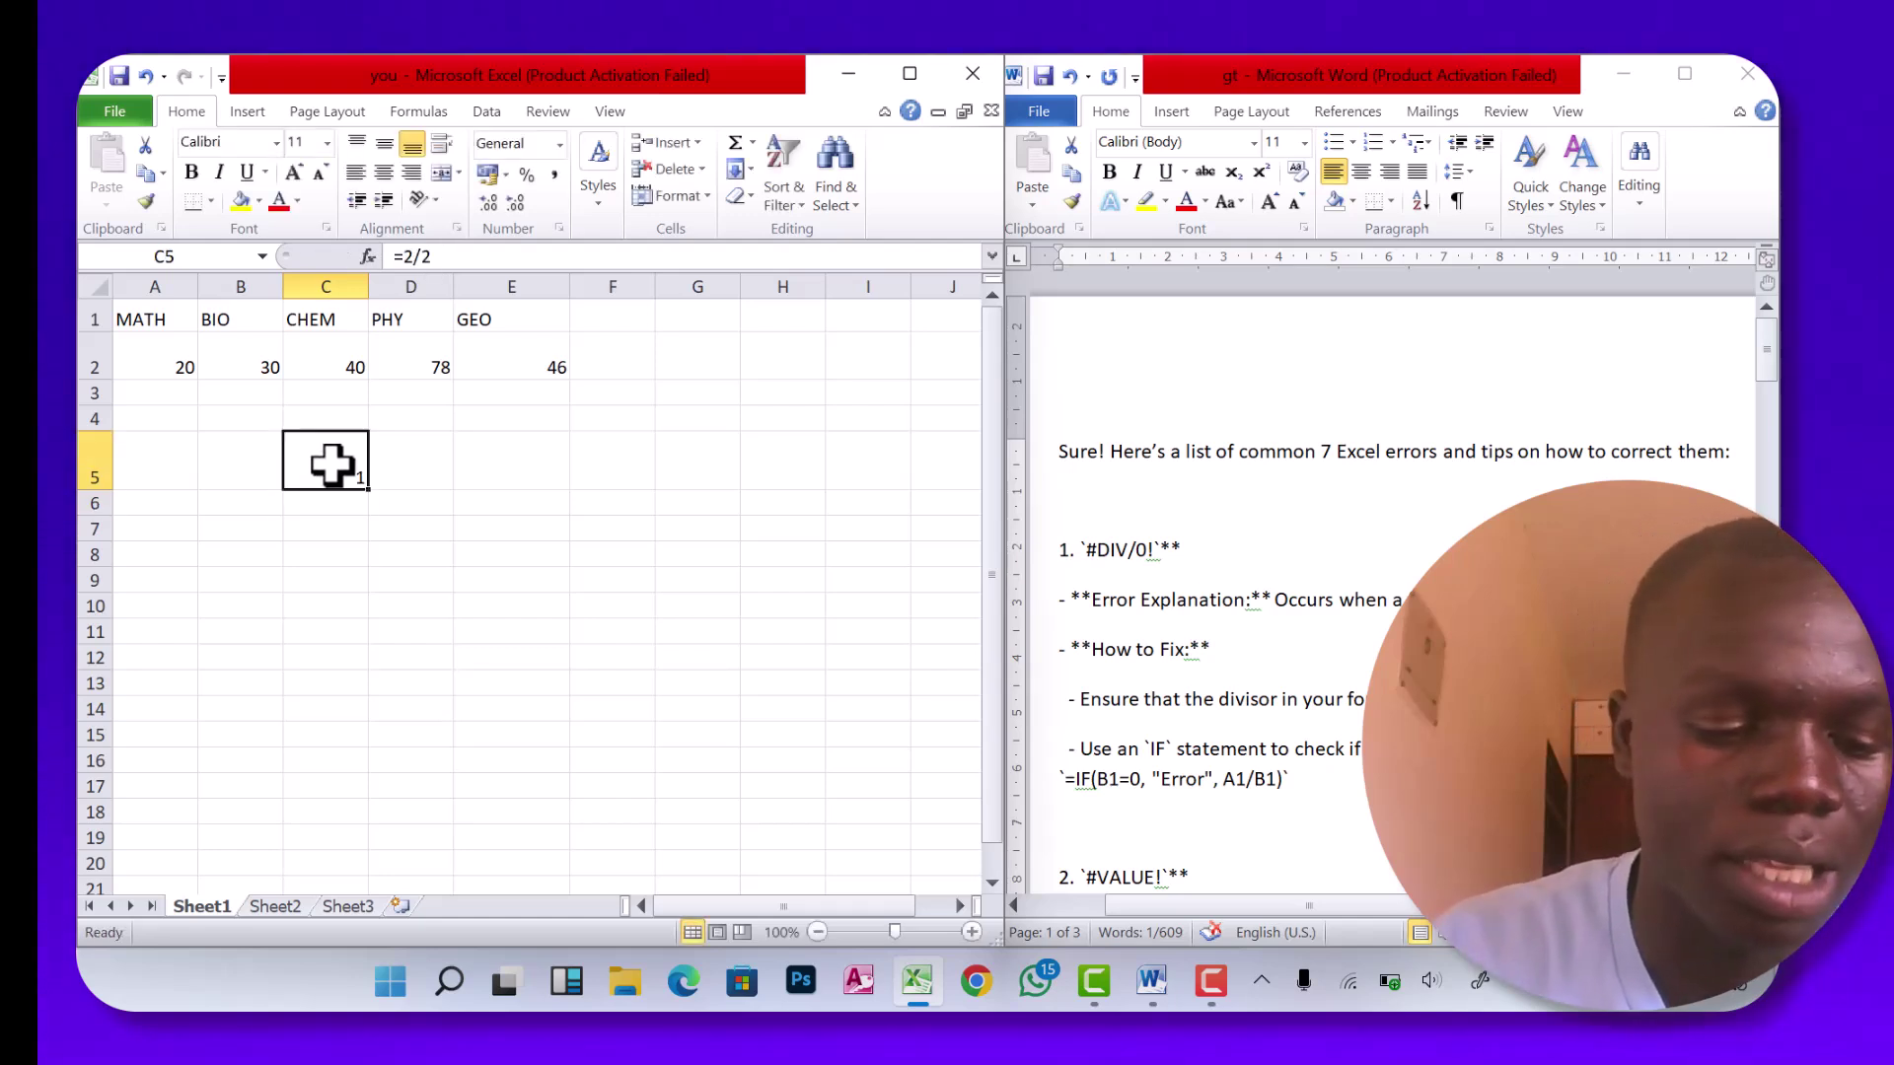
key("ctrl+z")
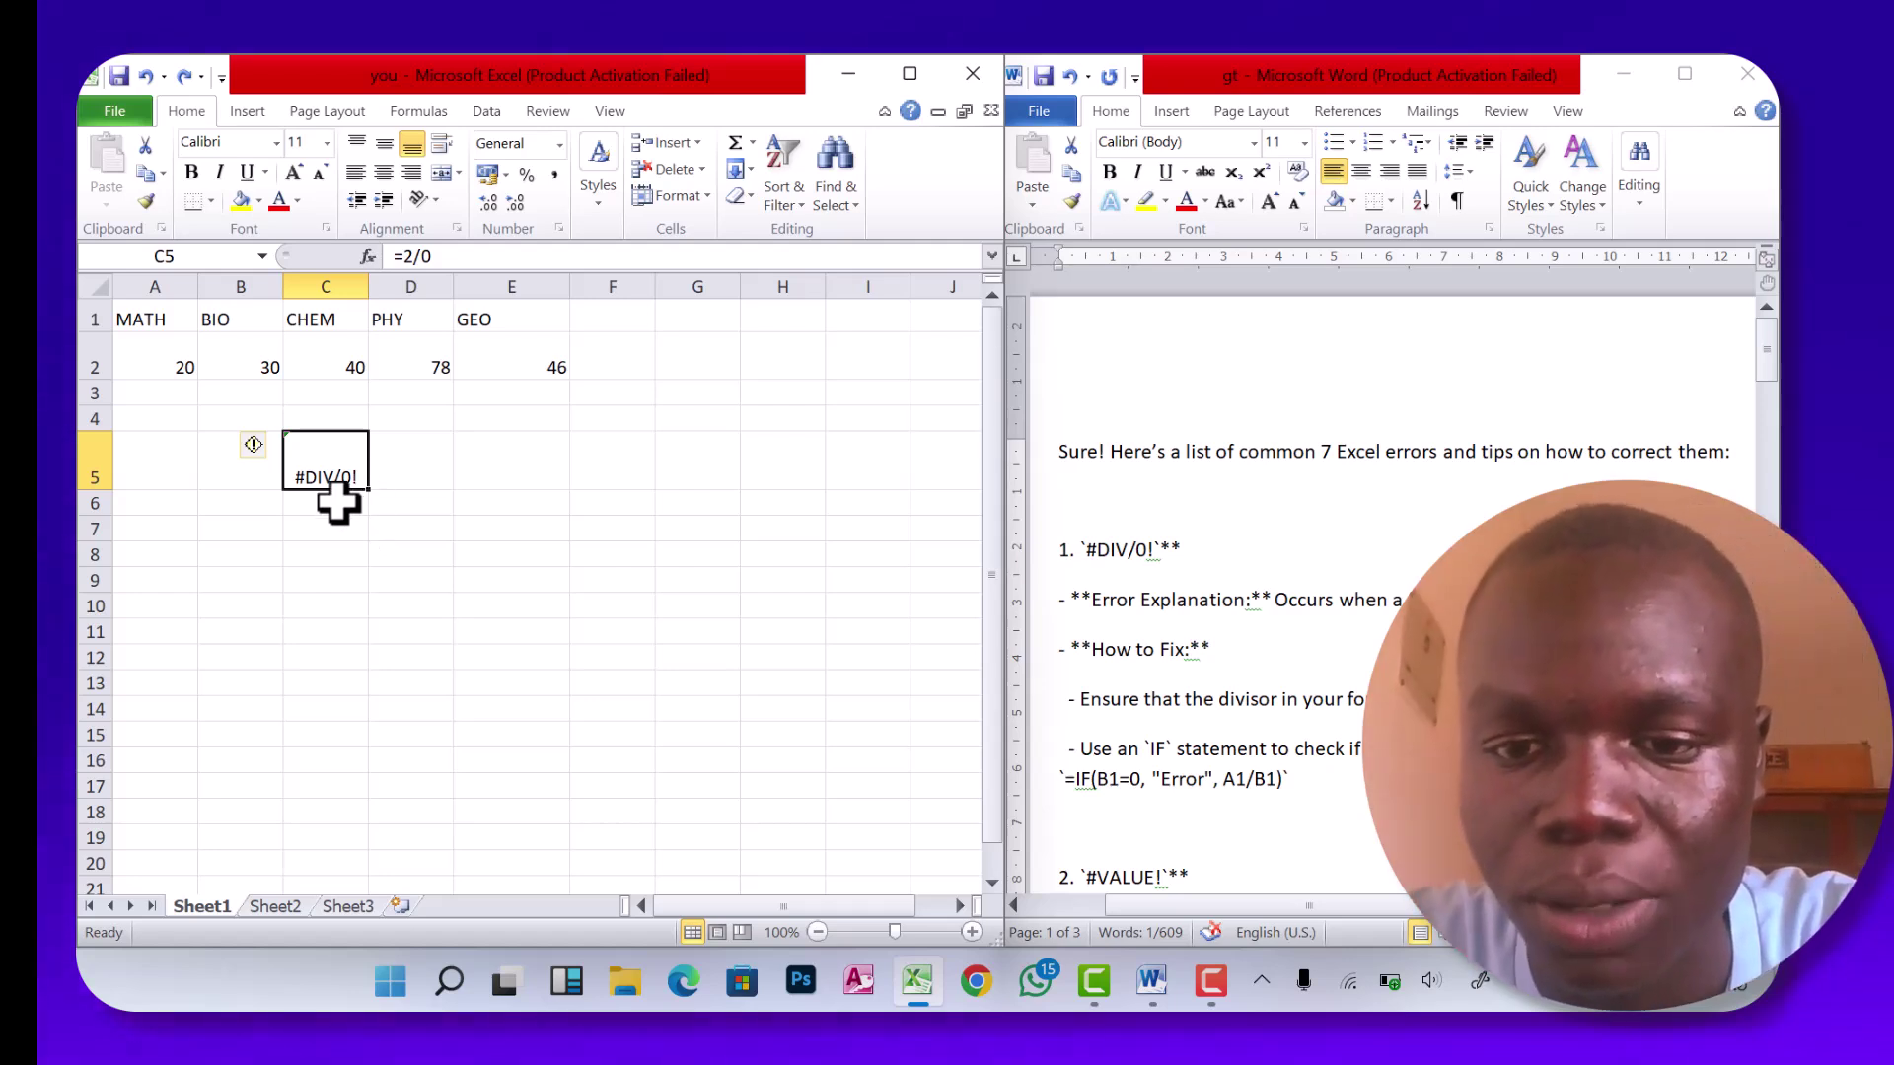
Switch to the Word list and find the second error section, highlighting its #VALUE! heading.
key("alt+Tab")
key("Down")
key("Down")
key("Down")
key("Down")
key("Down")
key("Down")
key("Down")
key("Down")
key("Down")
key("Down")
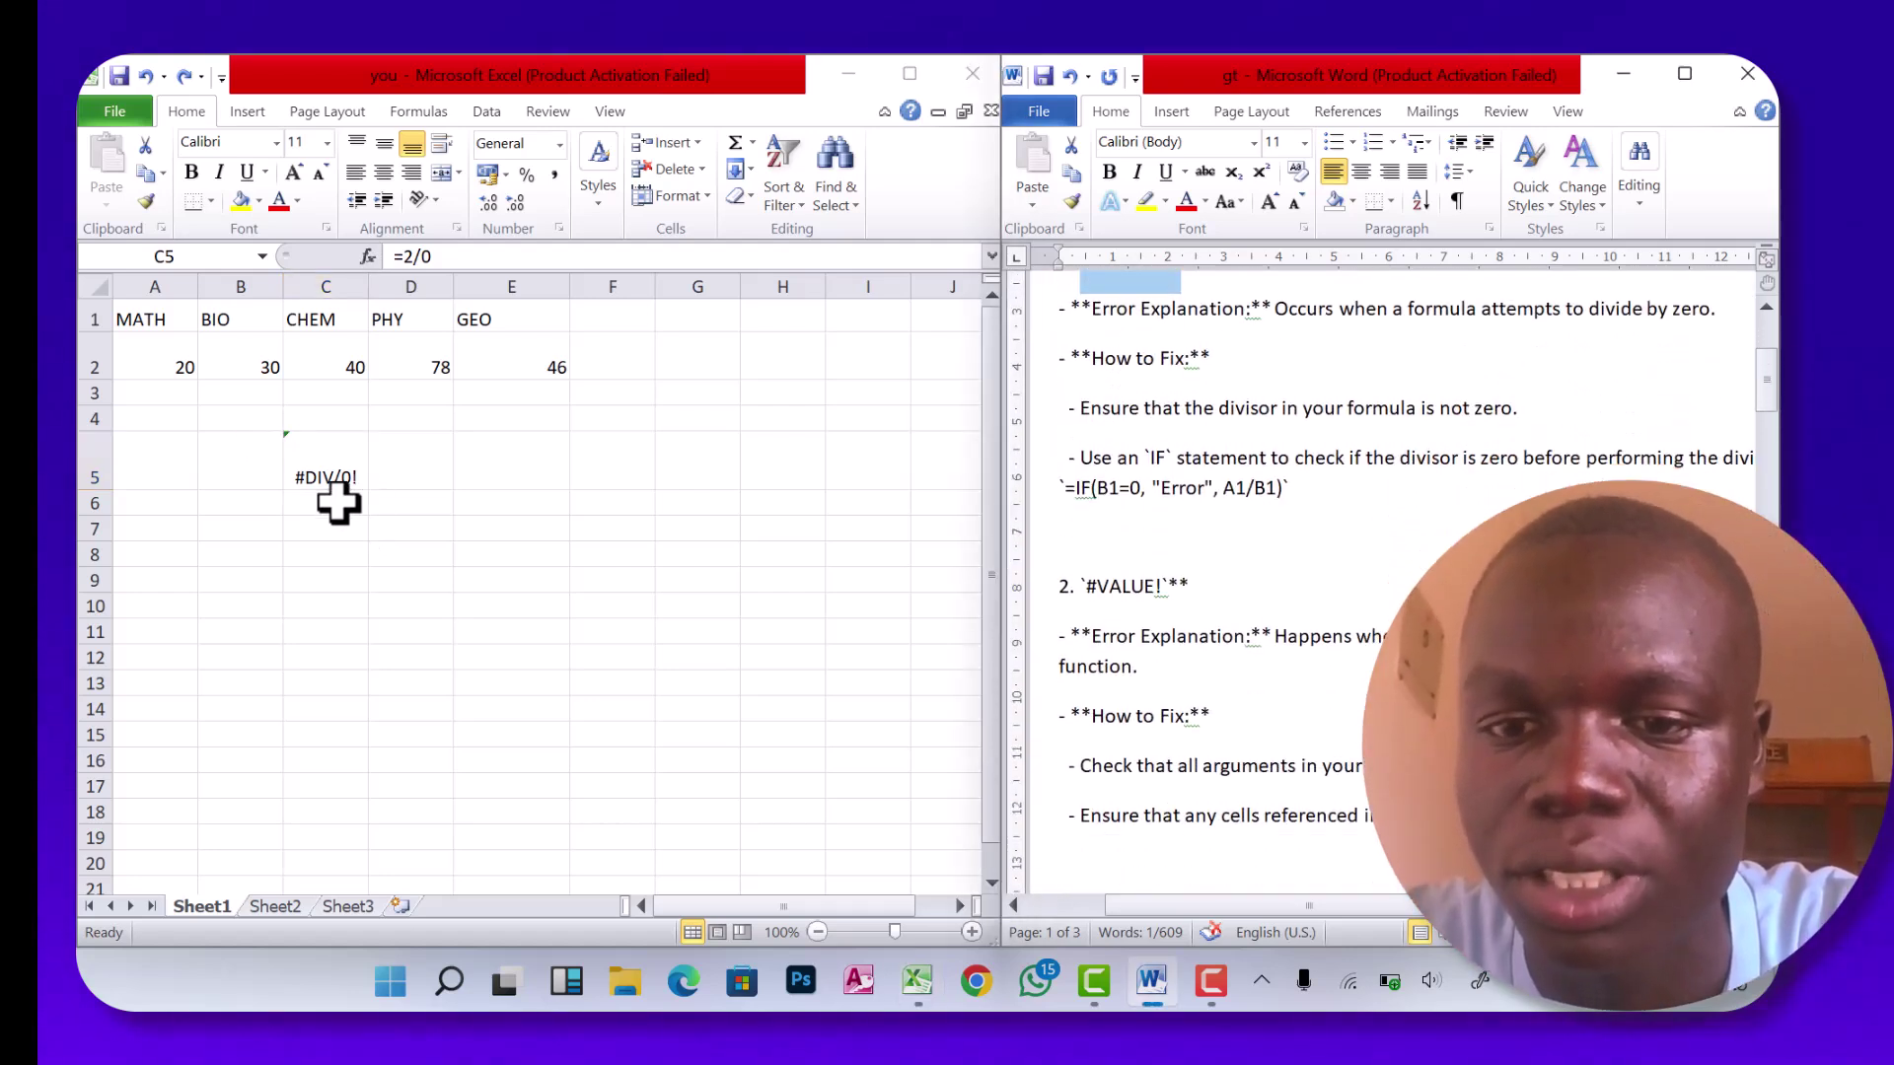
key("Down")
key("Down")
key("Down")
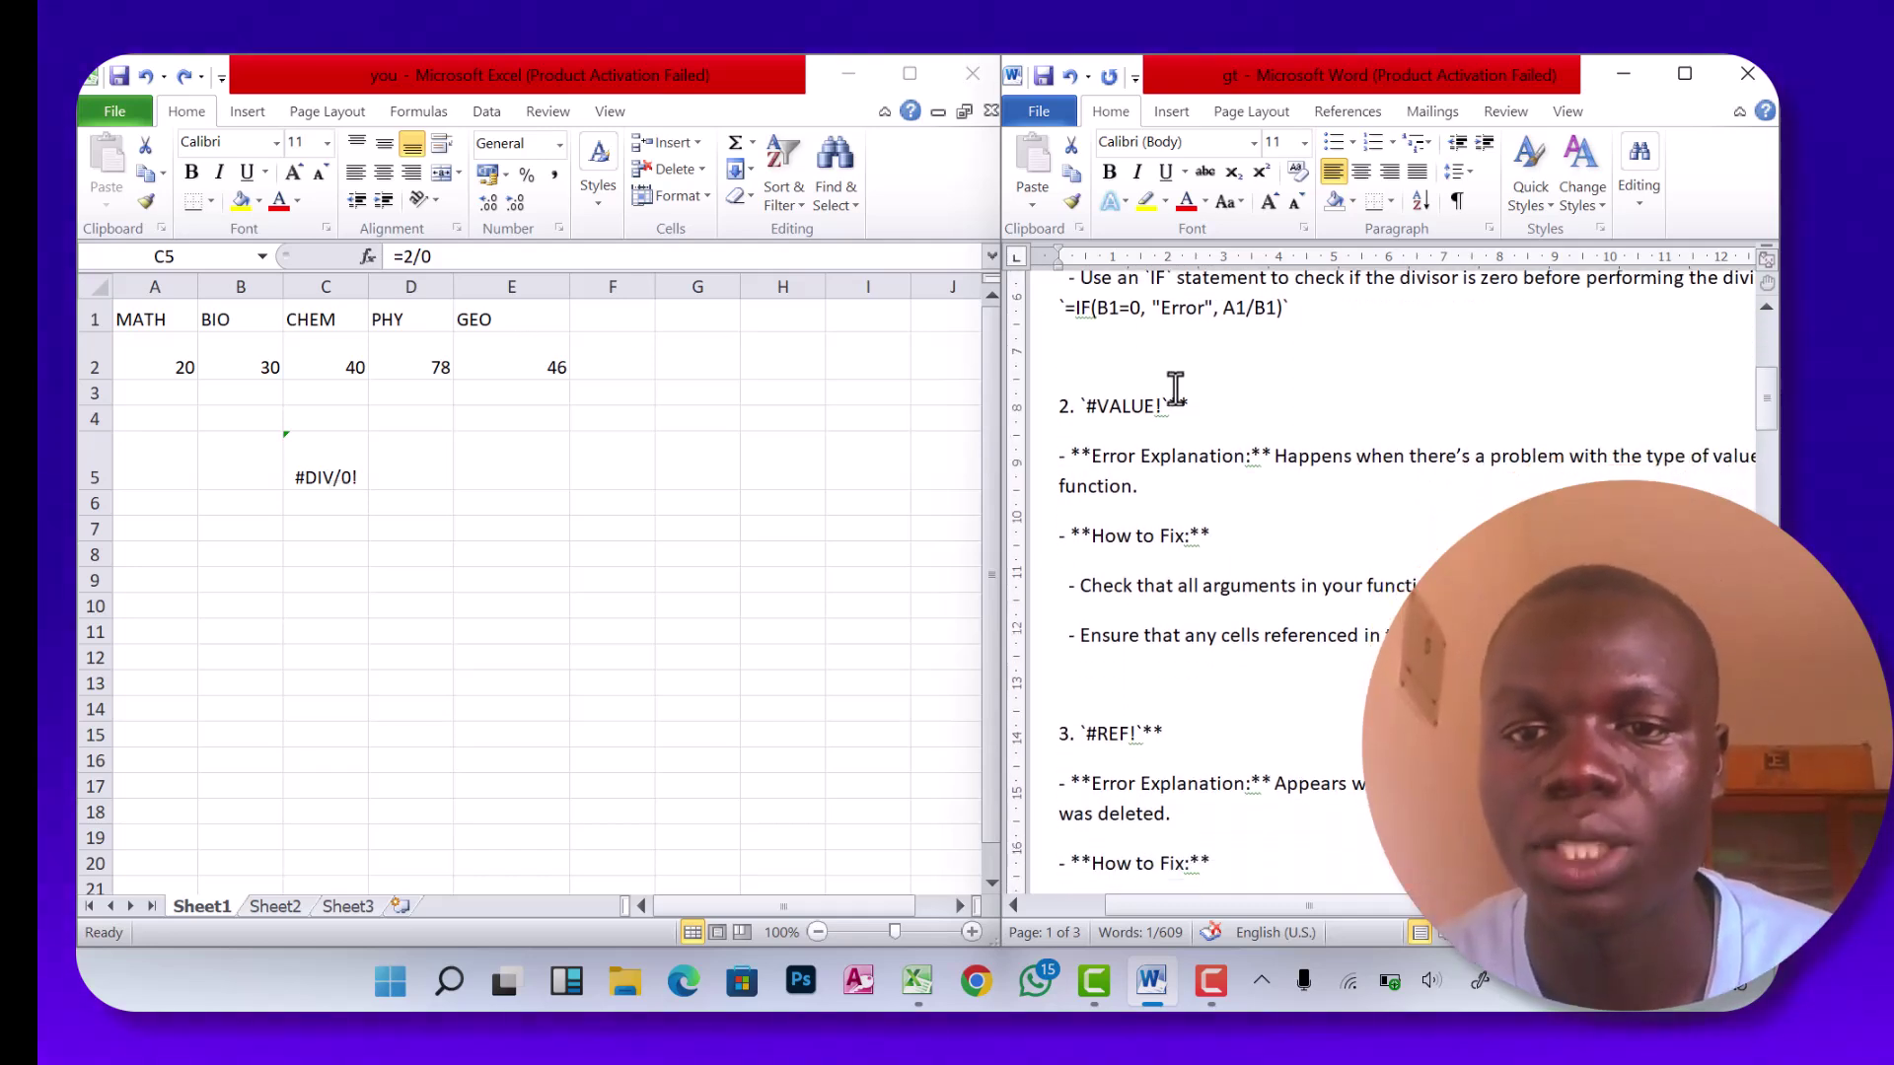
left_click_drag(1191, 405, 1079, 409)
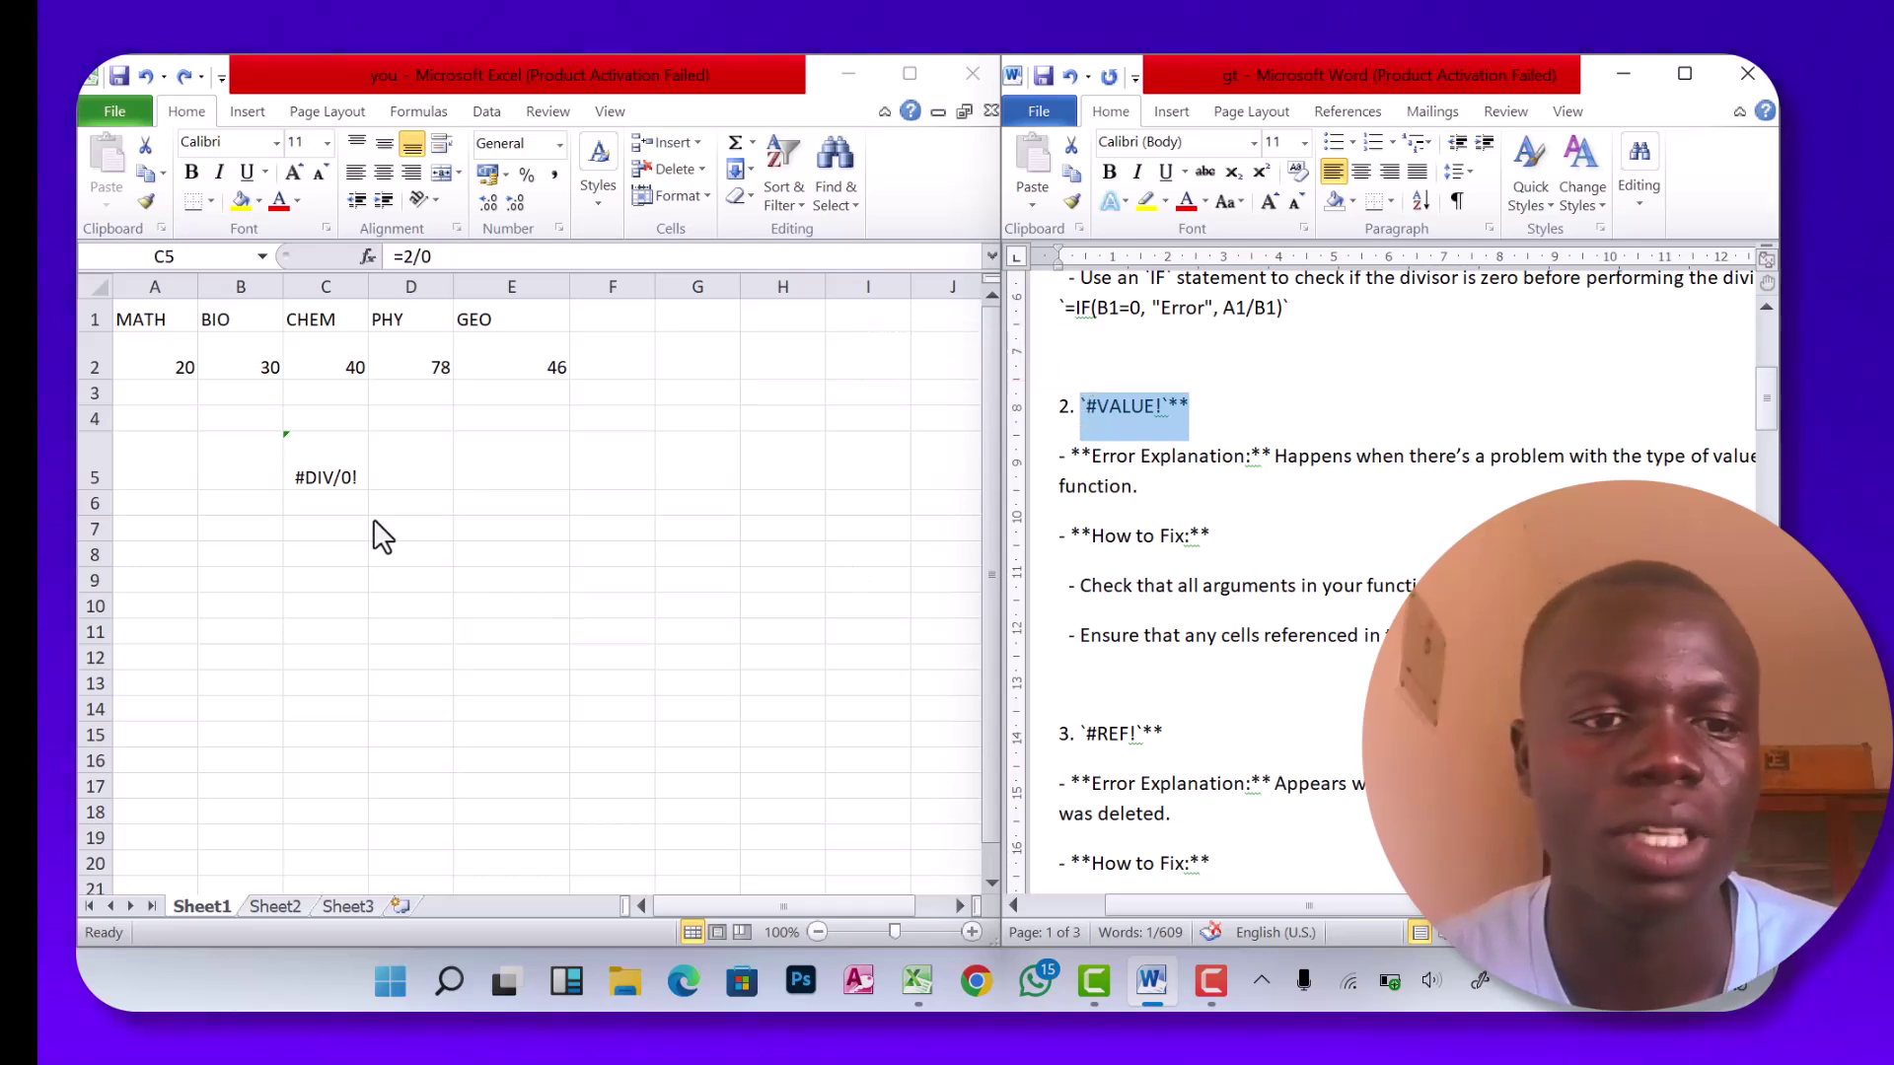
Switch to the Excel workbook and enter the formula =B2*C1 in cell C6, multiplying the BIO mark by the CHEM header text.
left_click(327, 505)
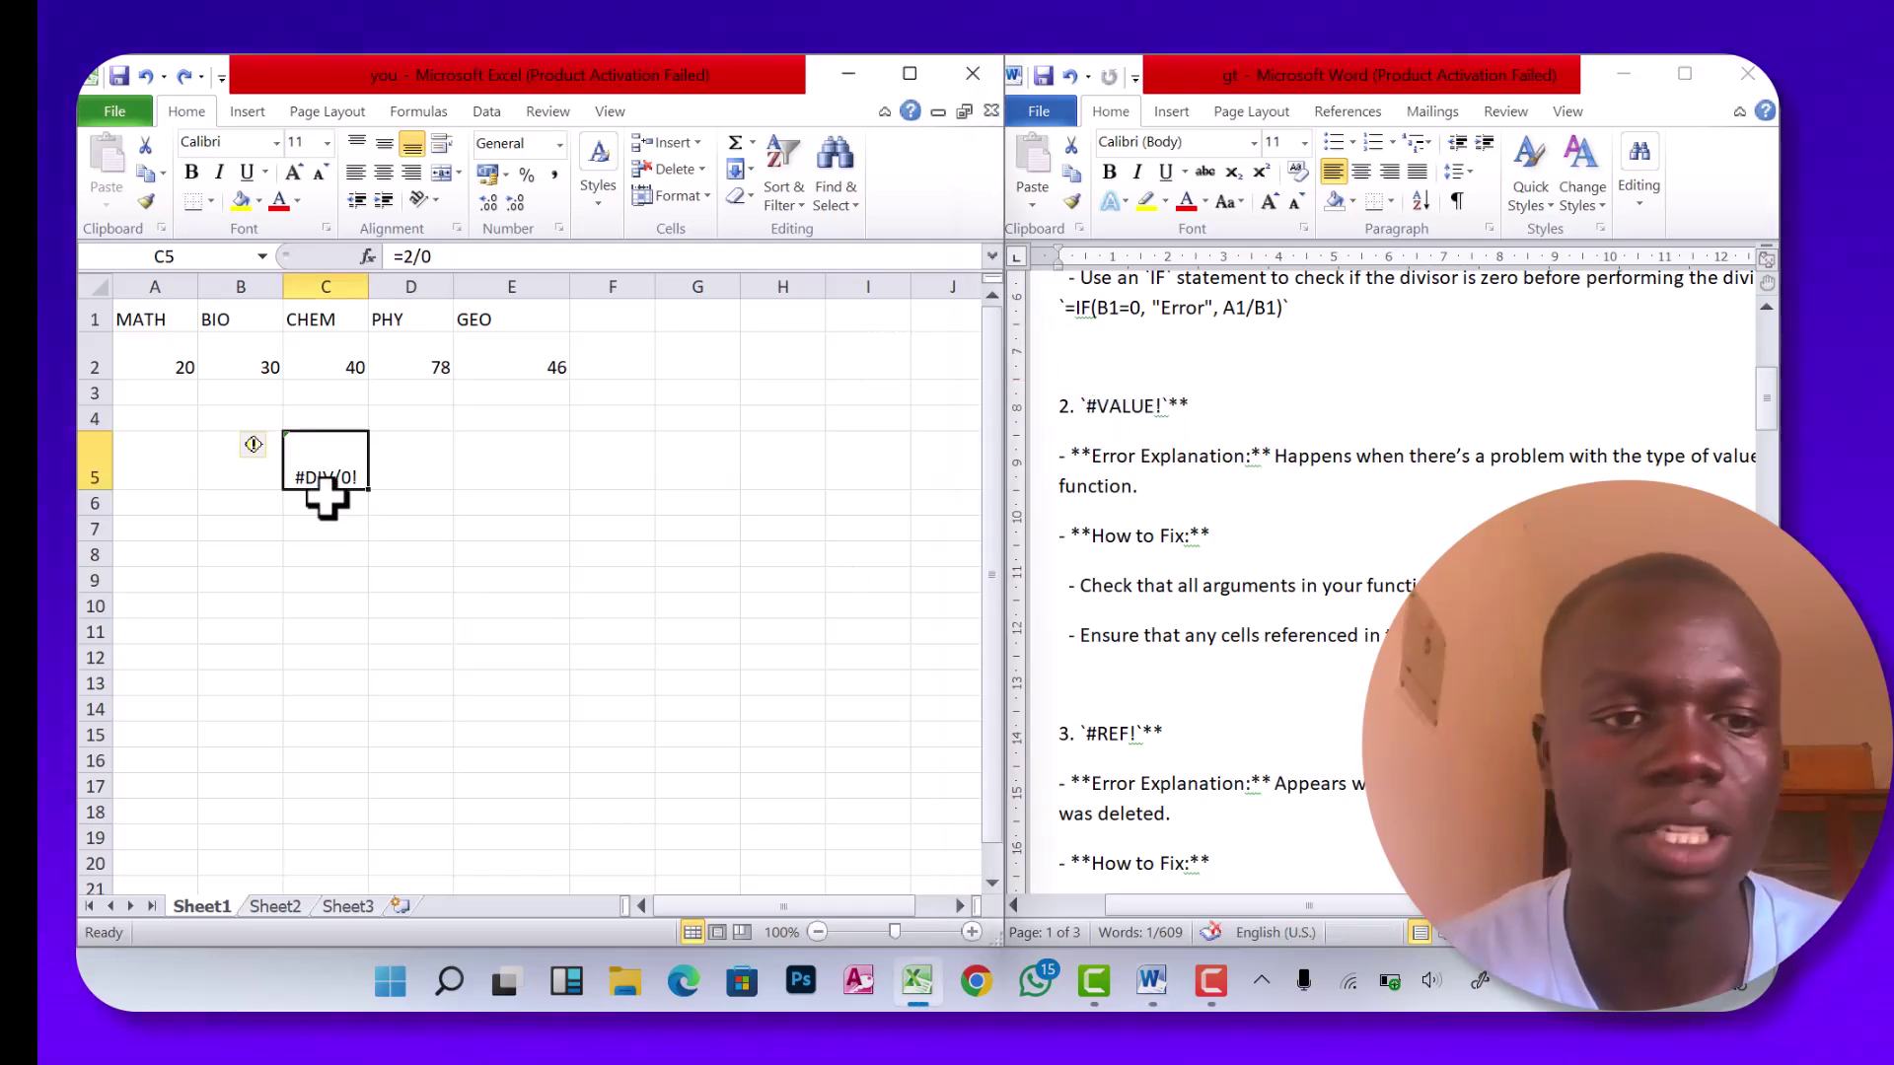
type("=")
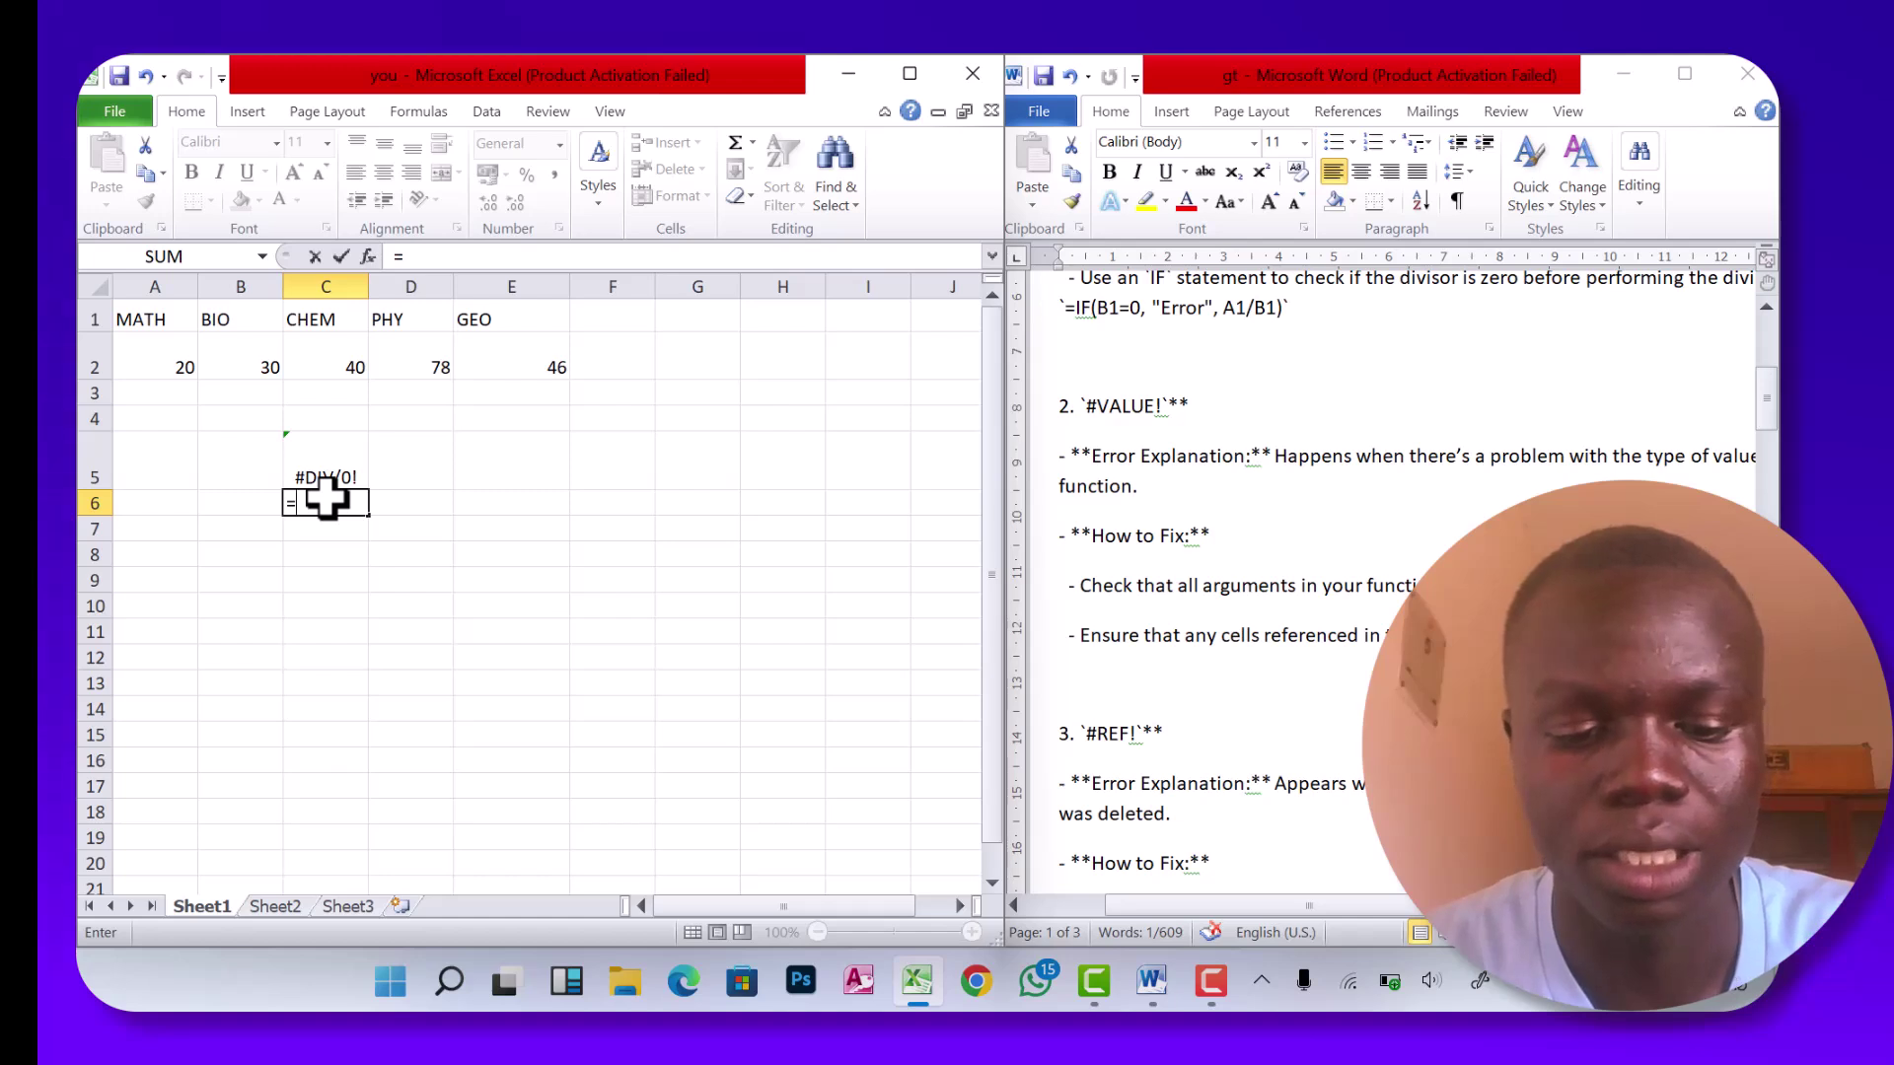
type("PRO")
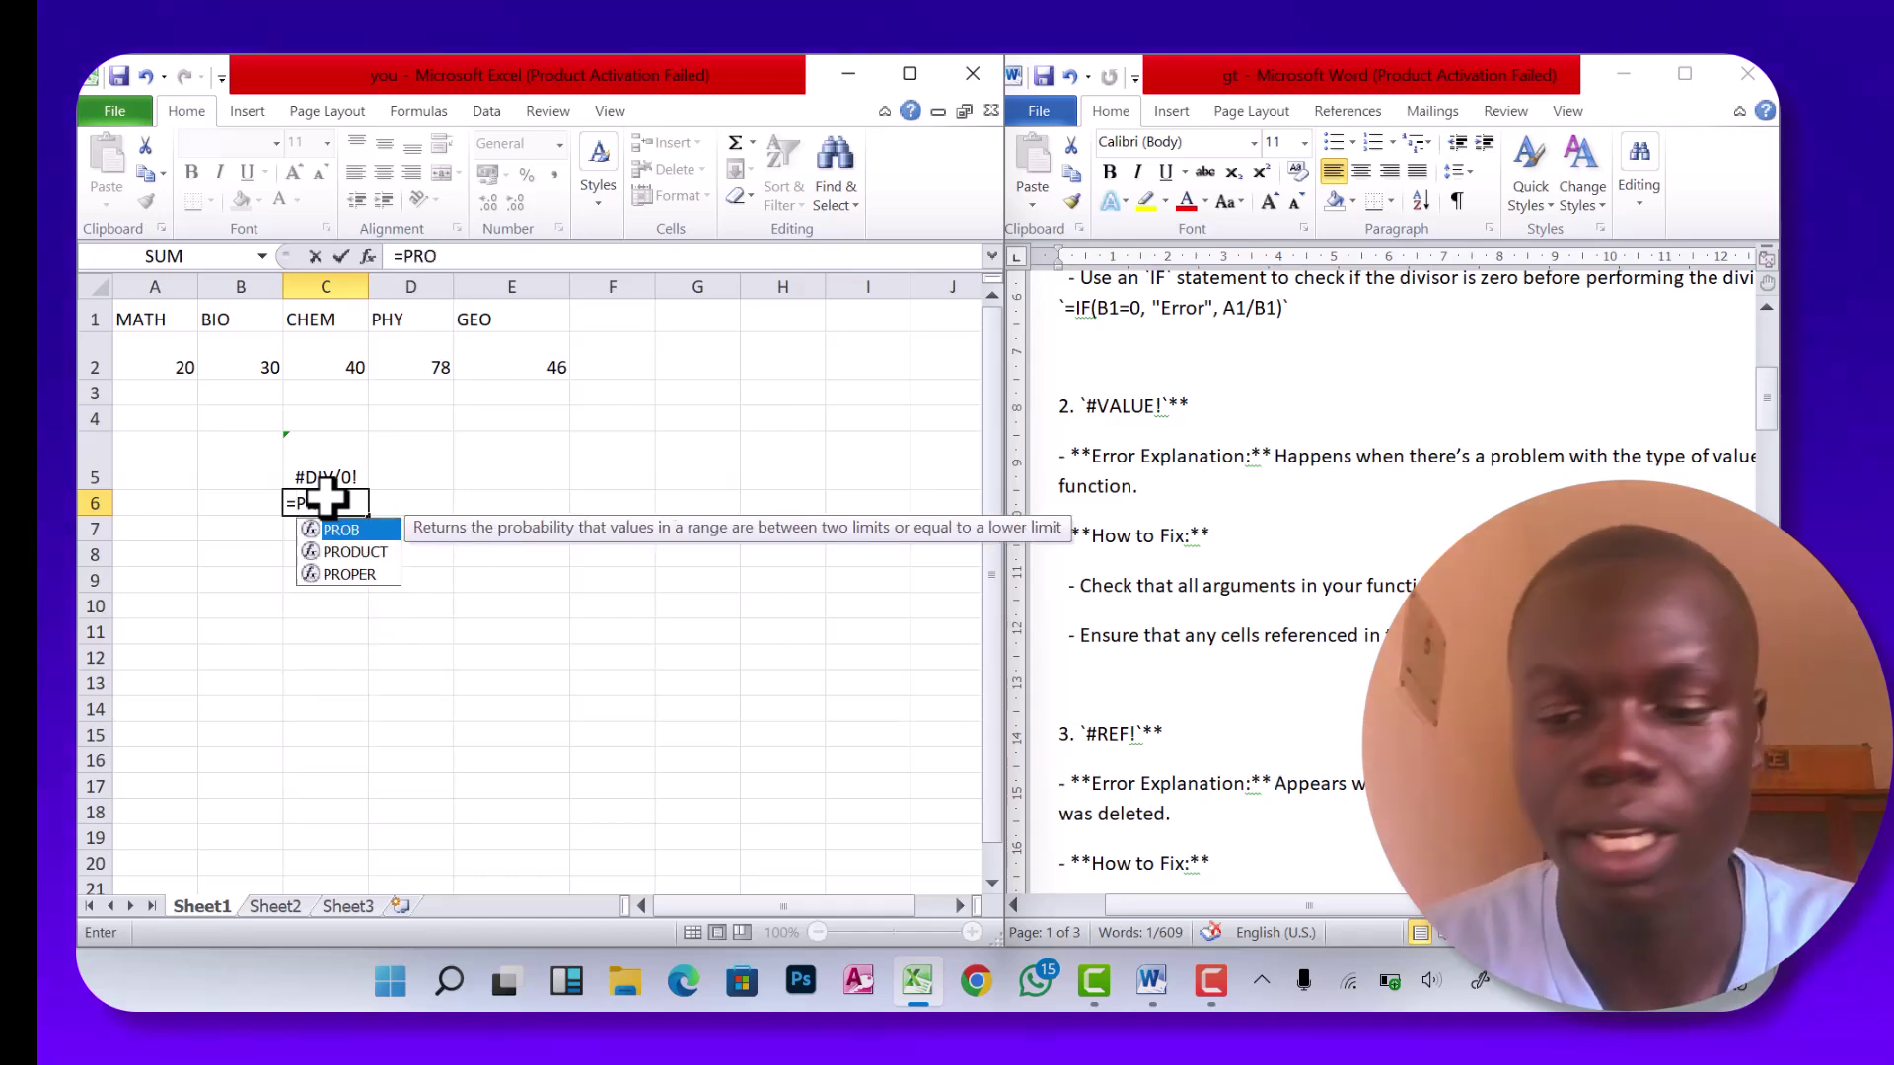
key("BackSpace")
key("BackSpace")
key("BackSpace")
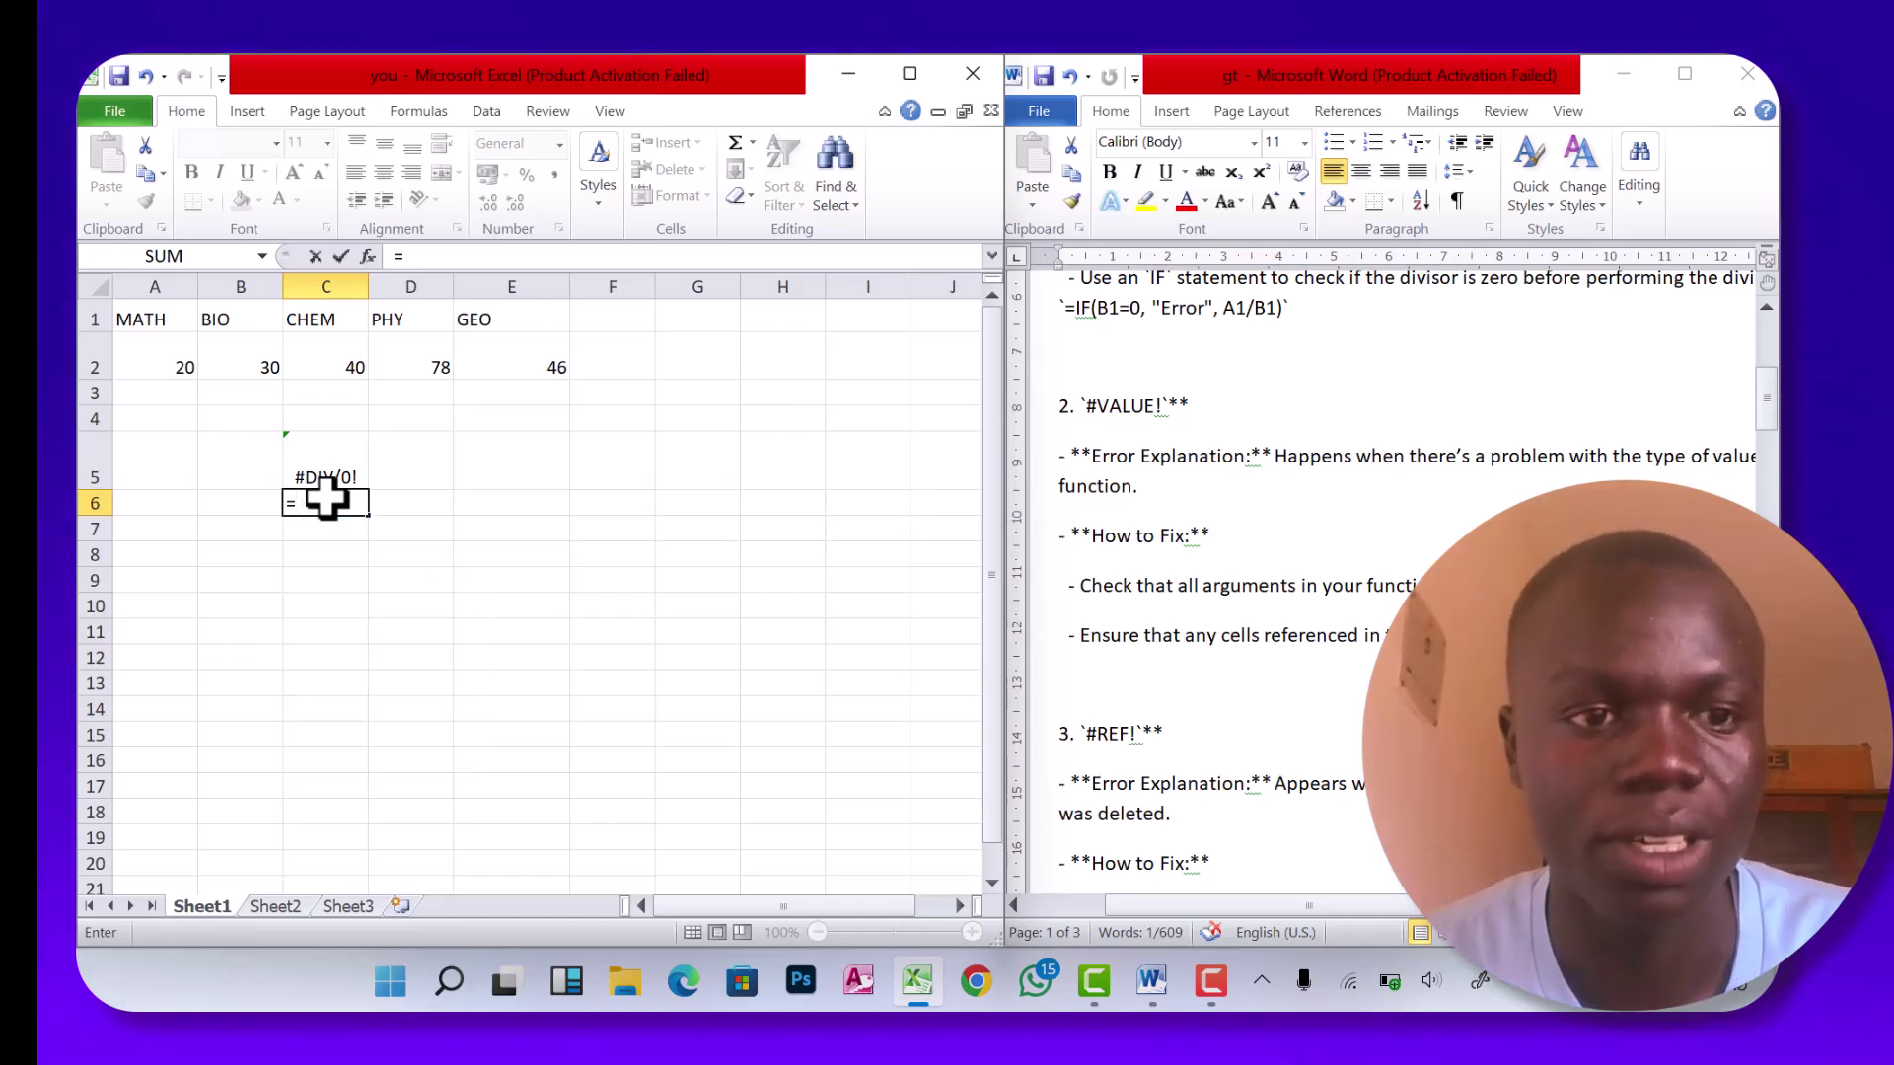
left_click(256, 367)
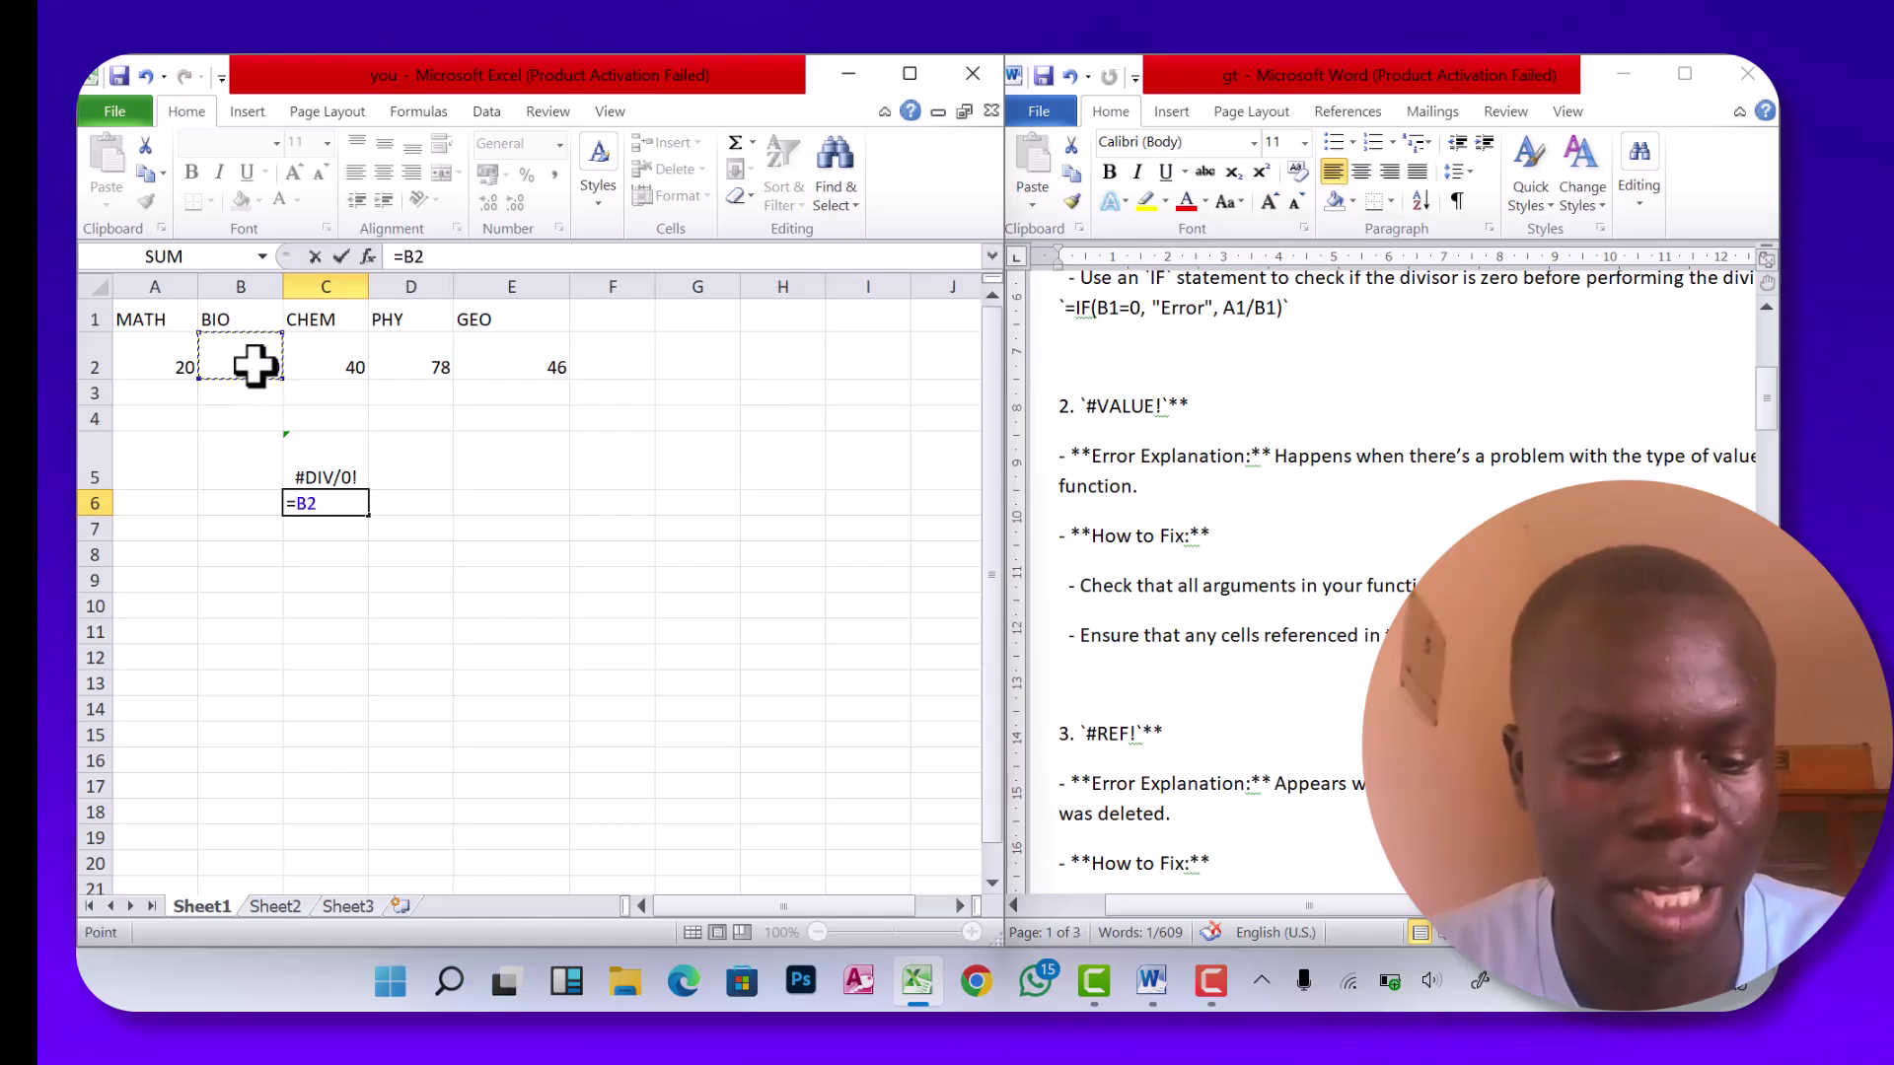
type("*")
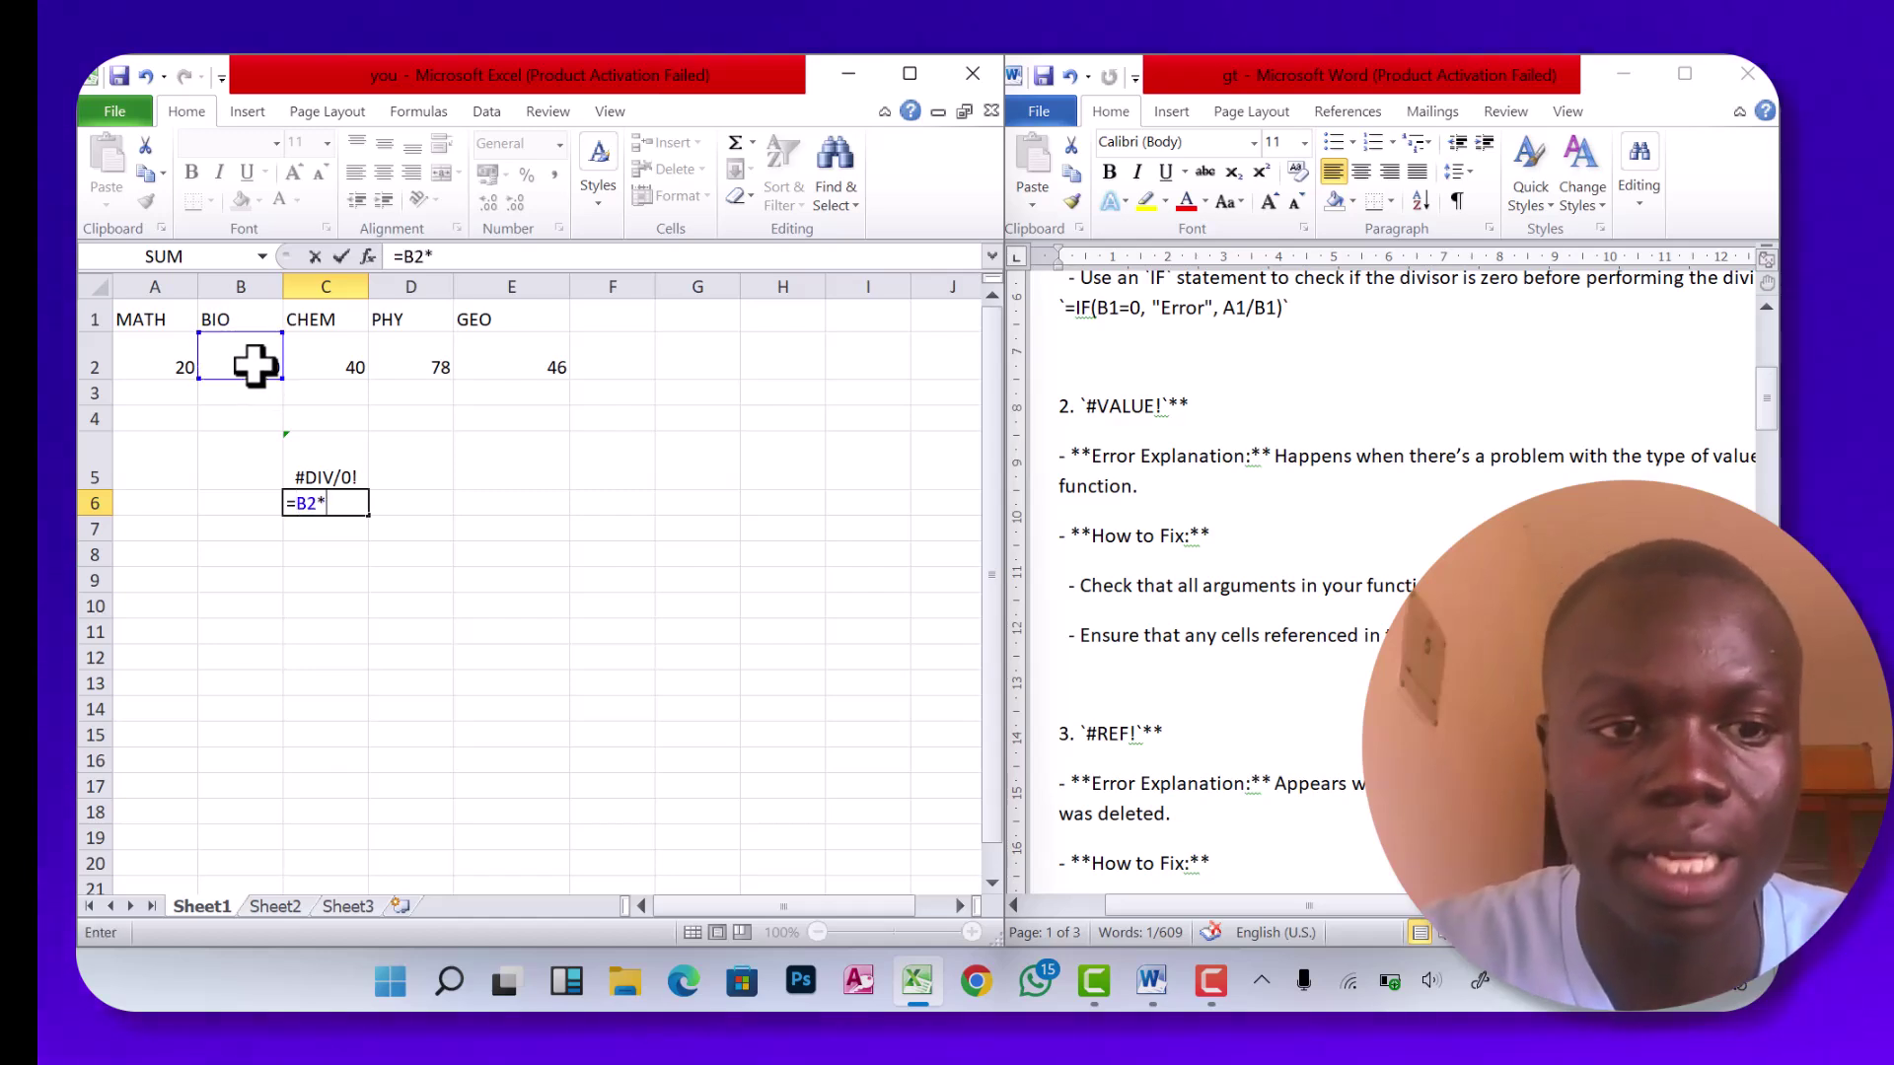
left_click(314, 318)
key("Return")
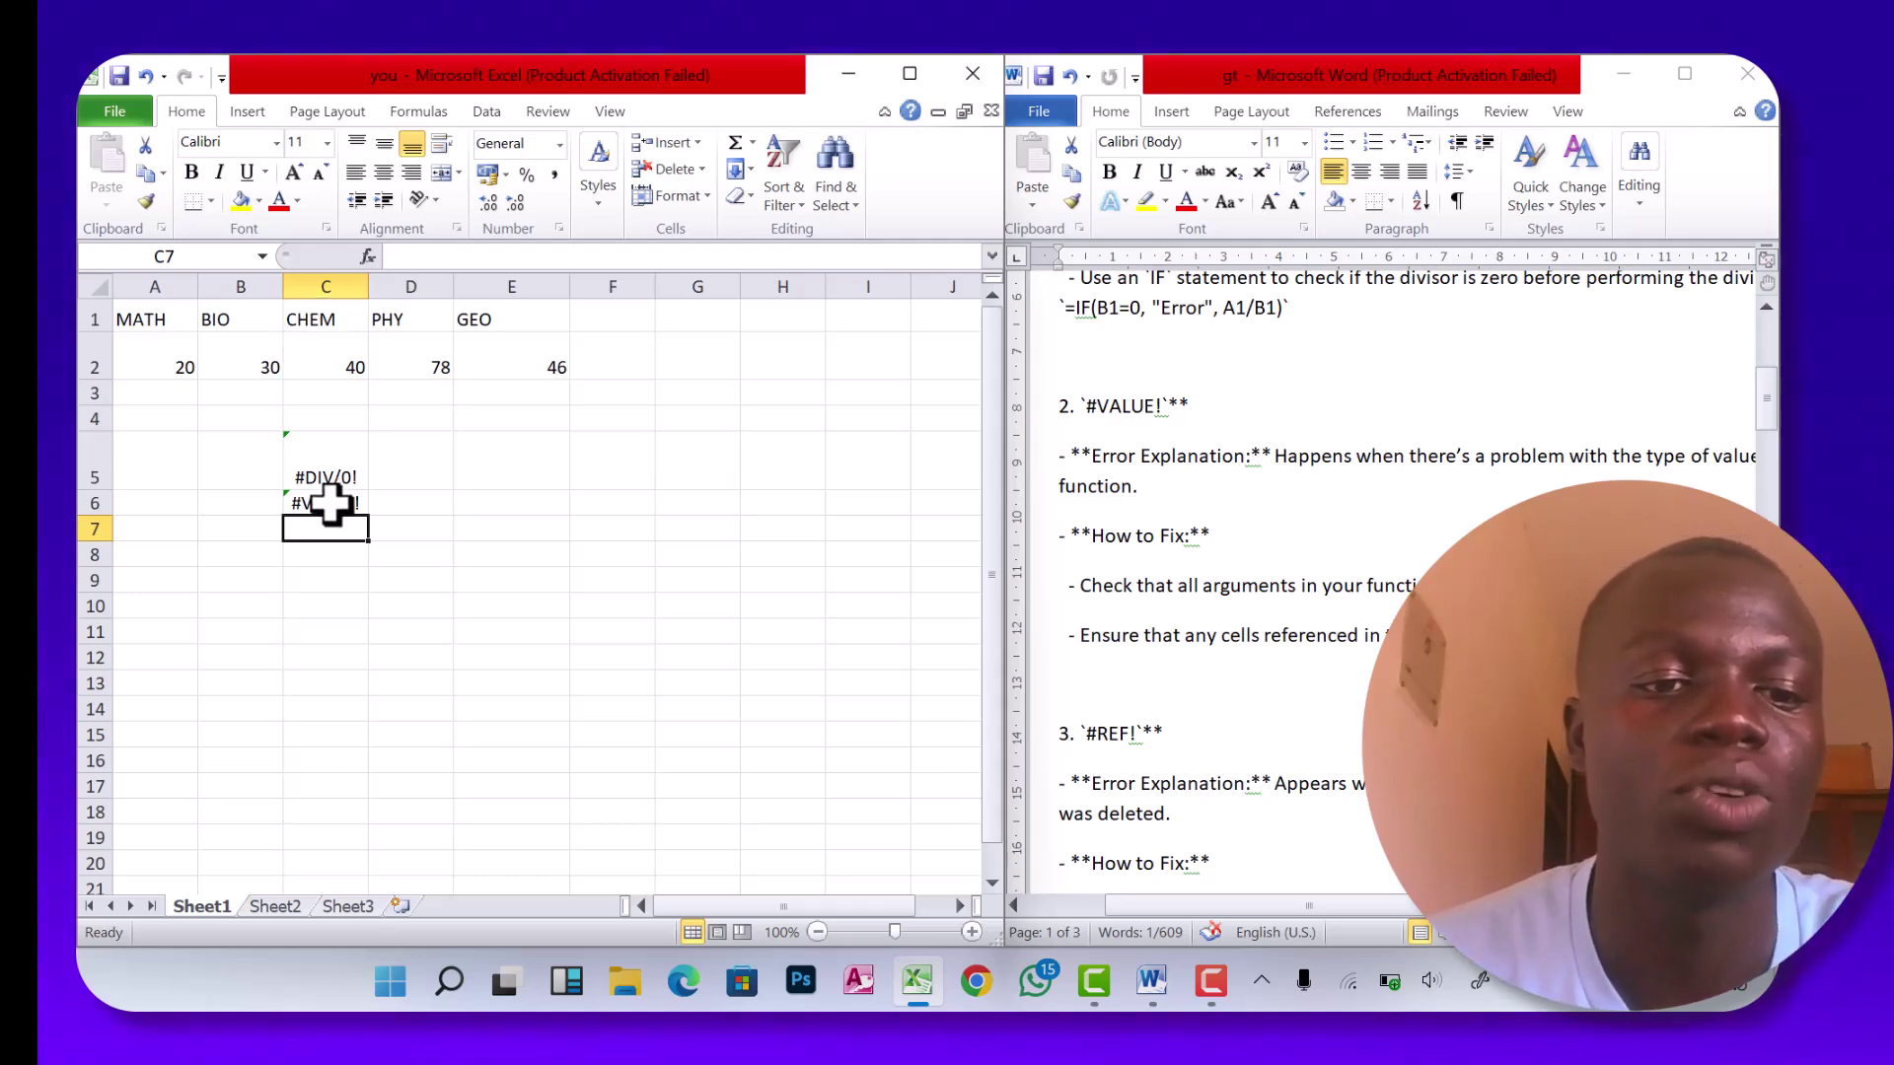
Correct the formula in C6 to =B2*C2 so it references the CHEM mark, and undo that correction.
left_click(326, 503)
left_click(457, 258)
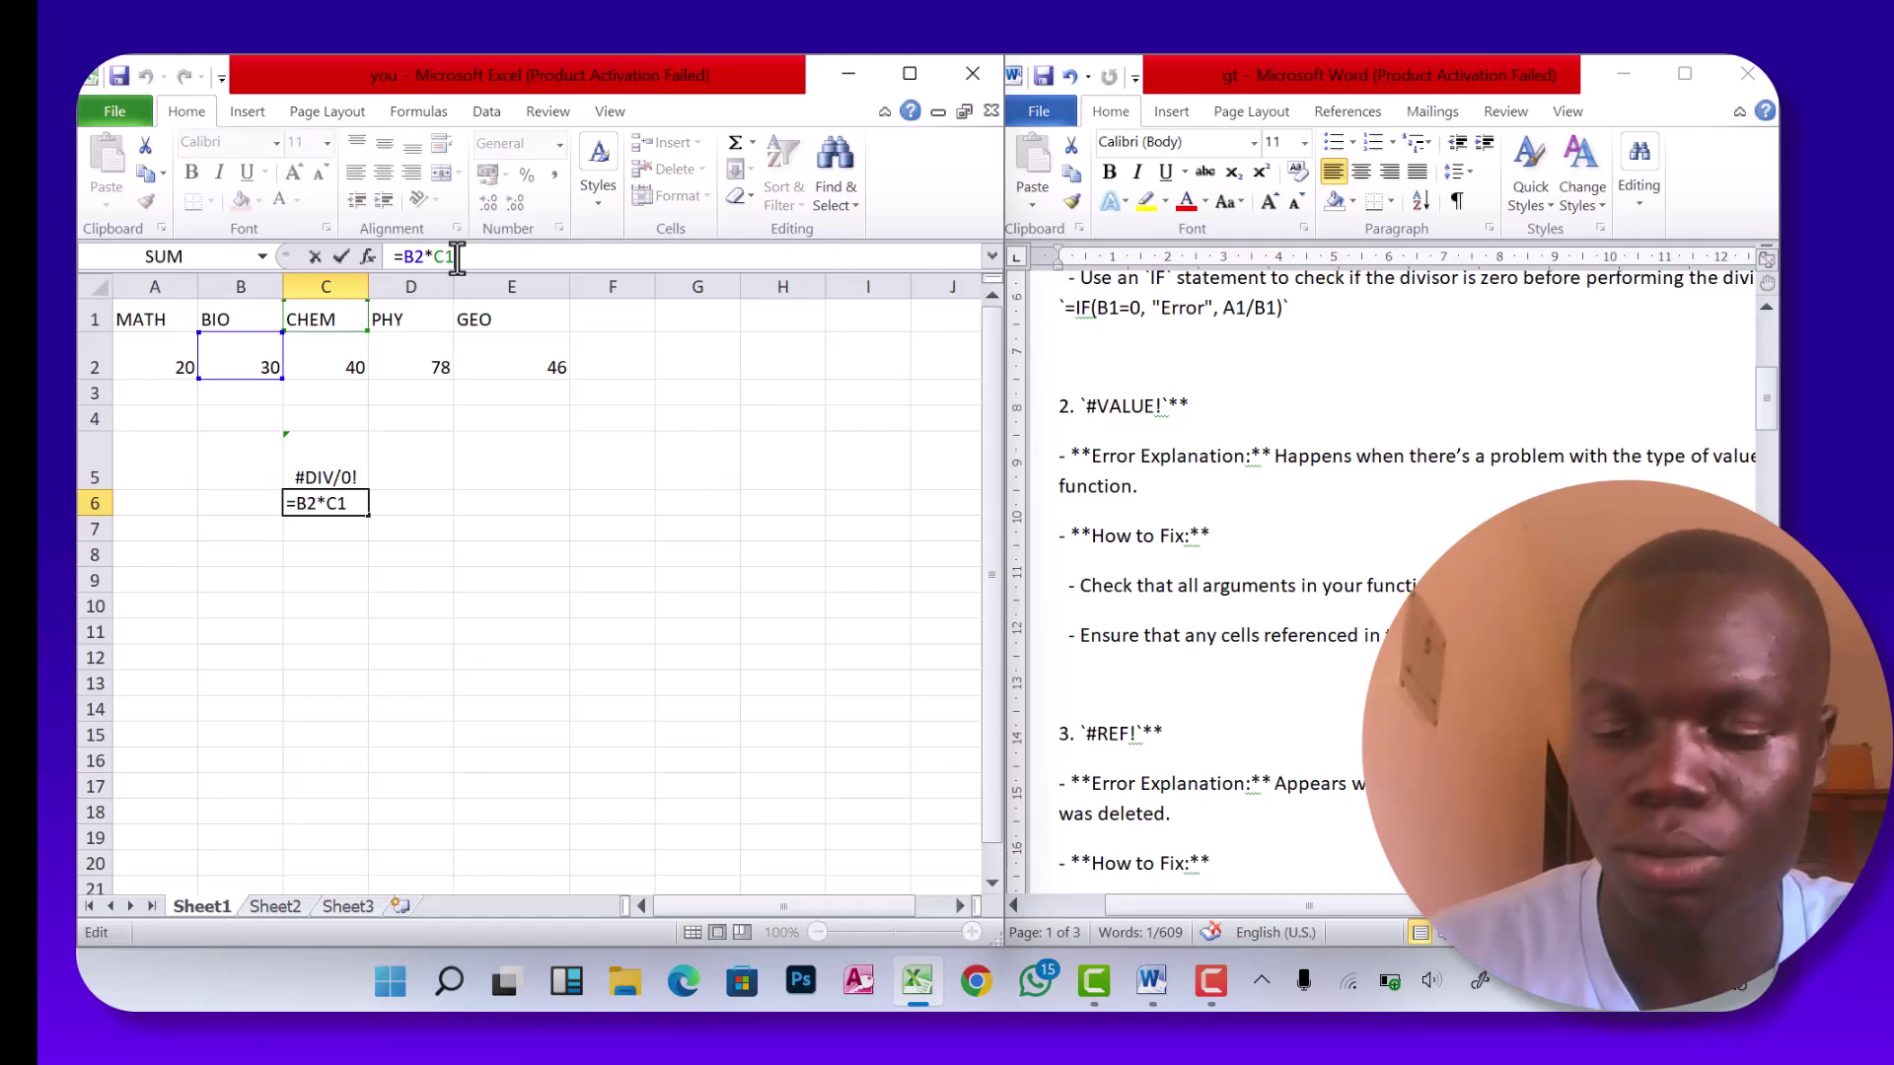
key("BackSpace")
key("BackSpace")
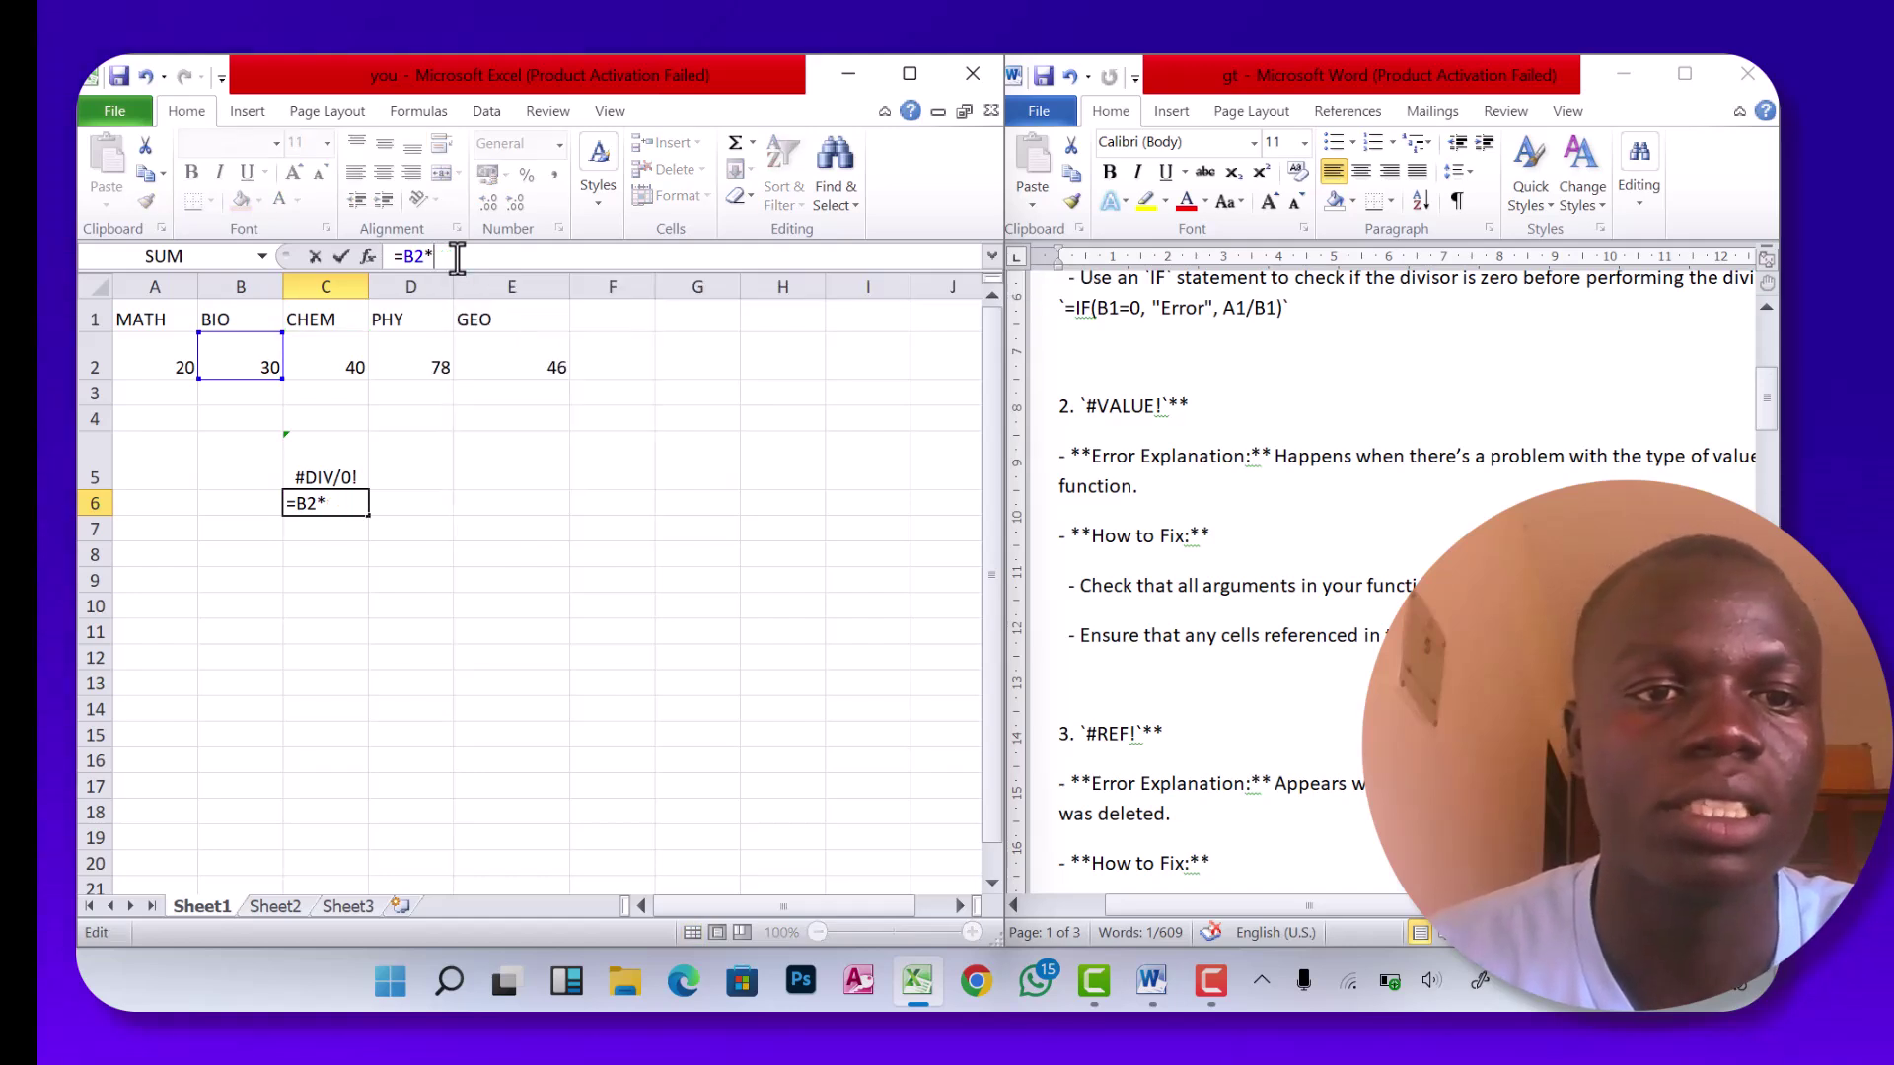
left_click(331, 361)
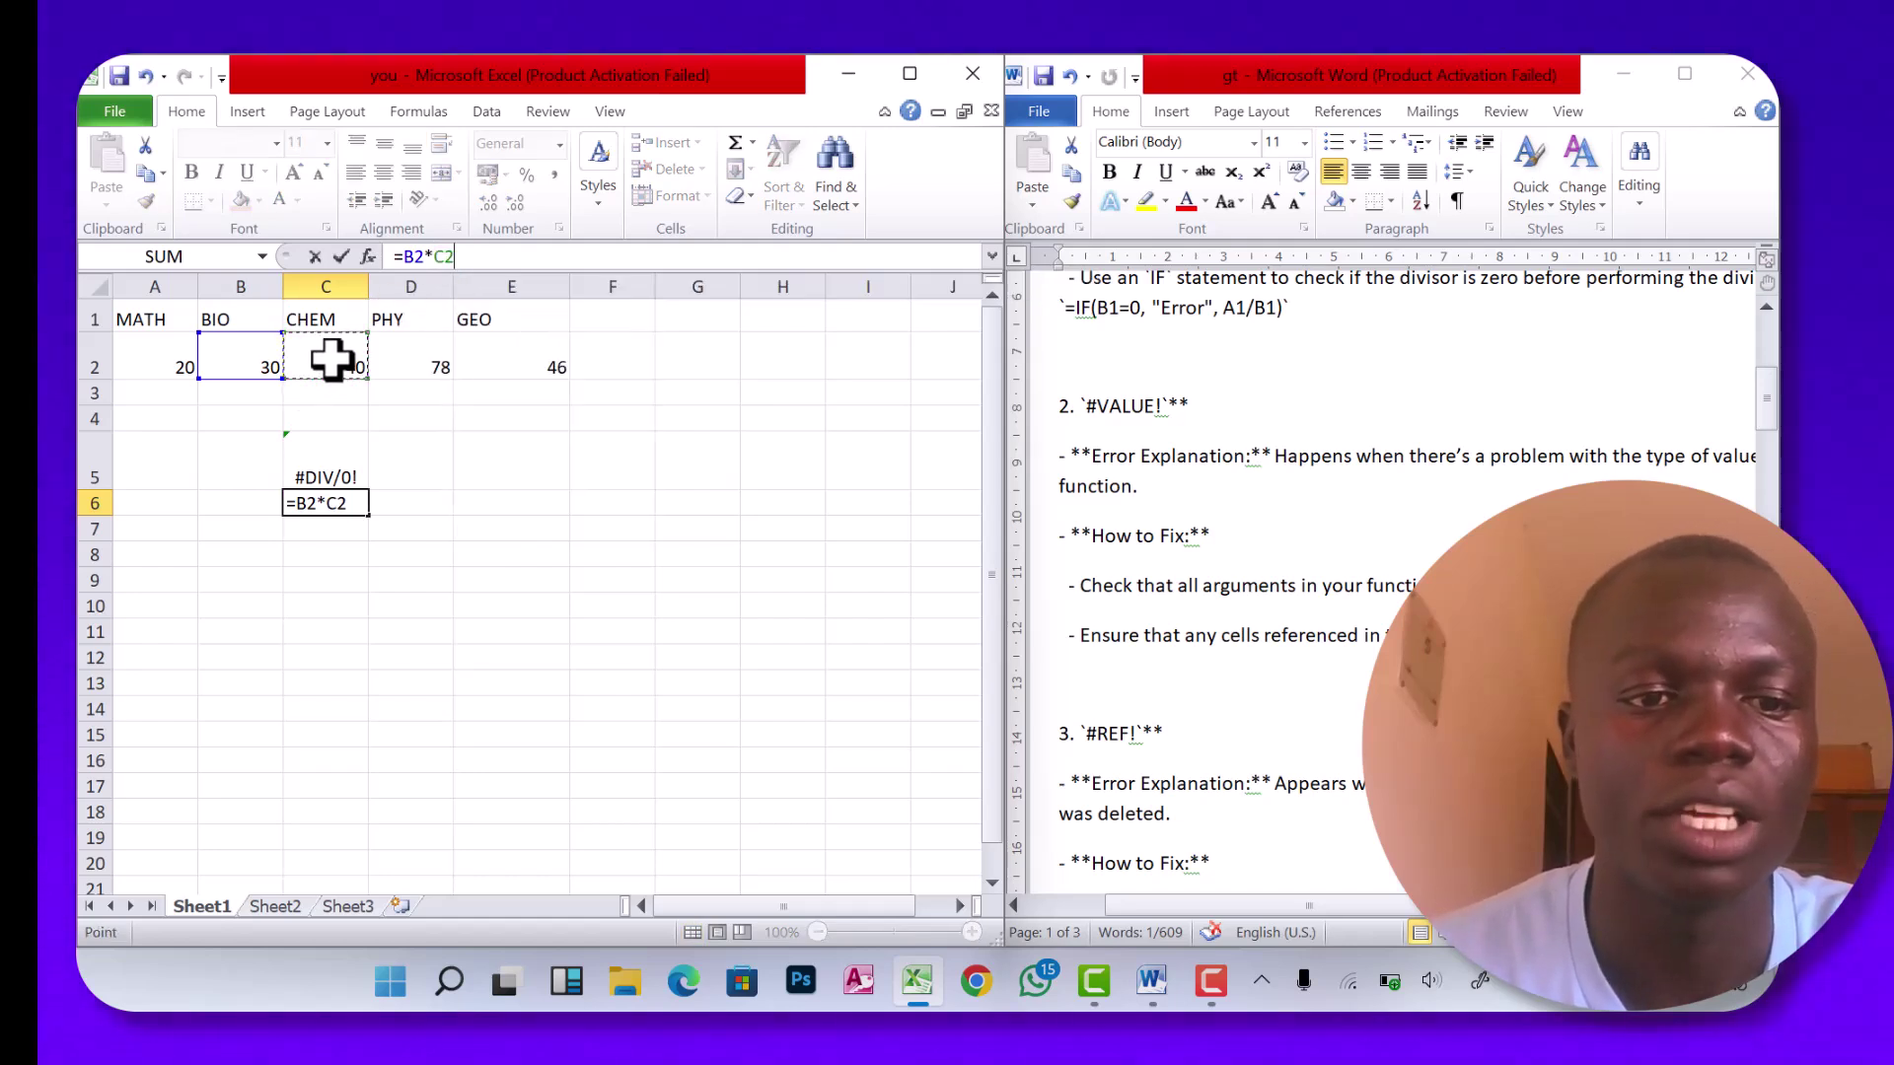
key("Return")
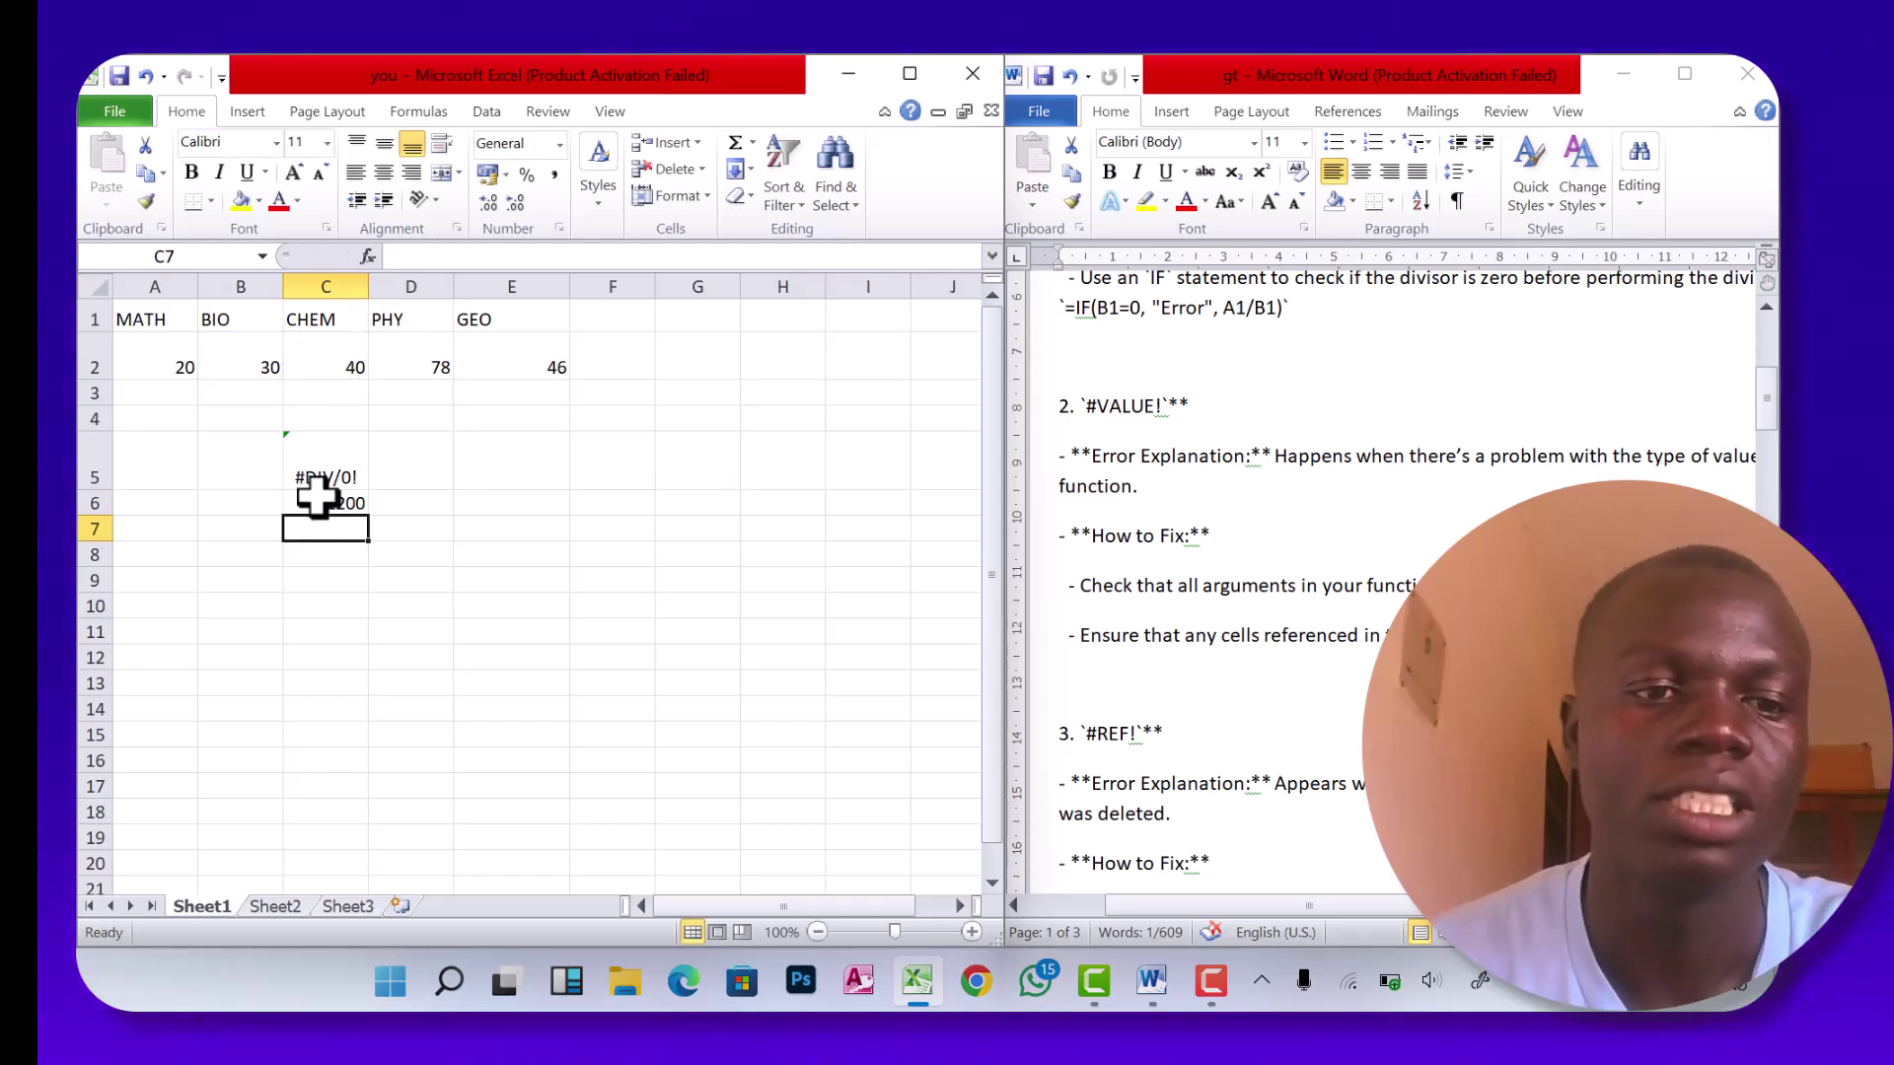
key("ctrl+z")
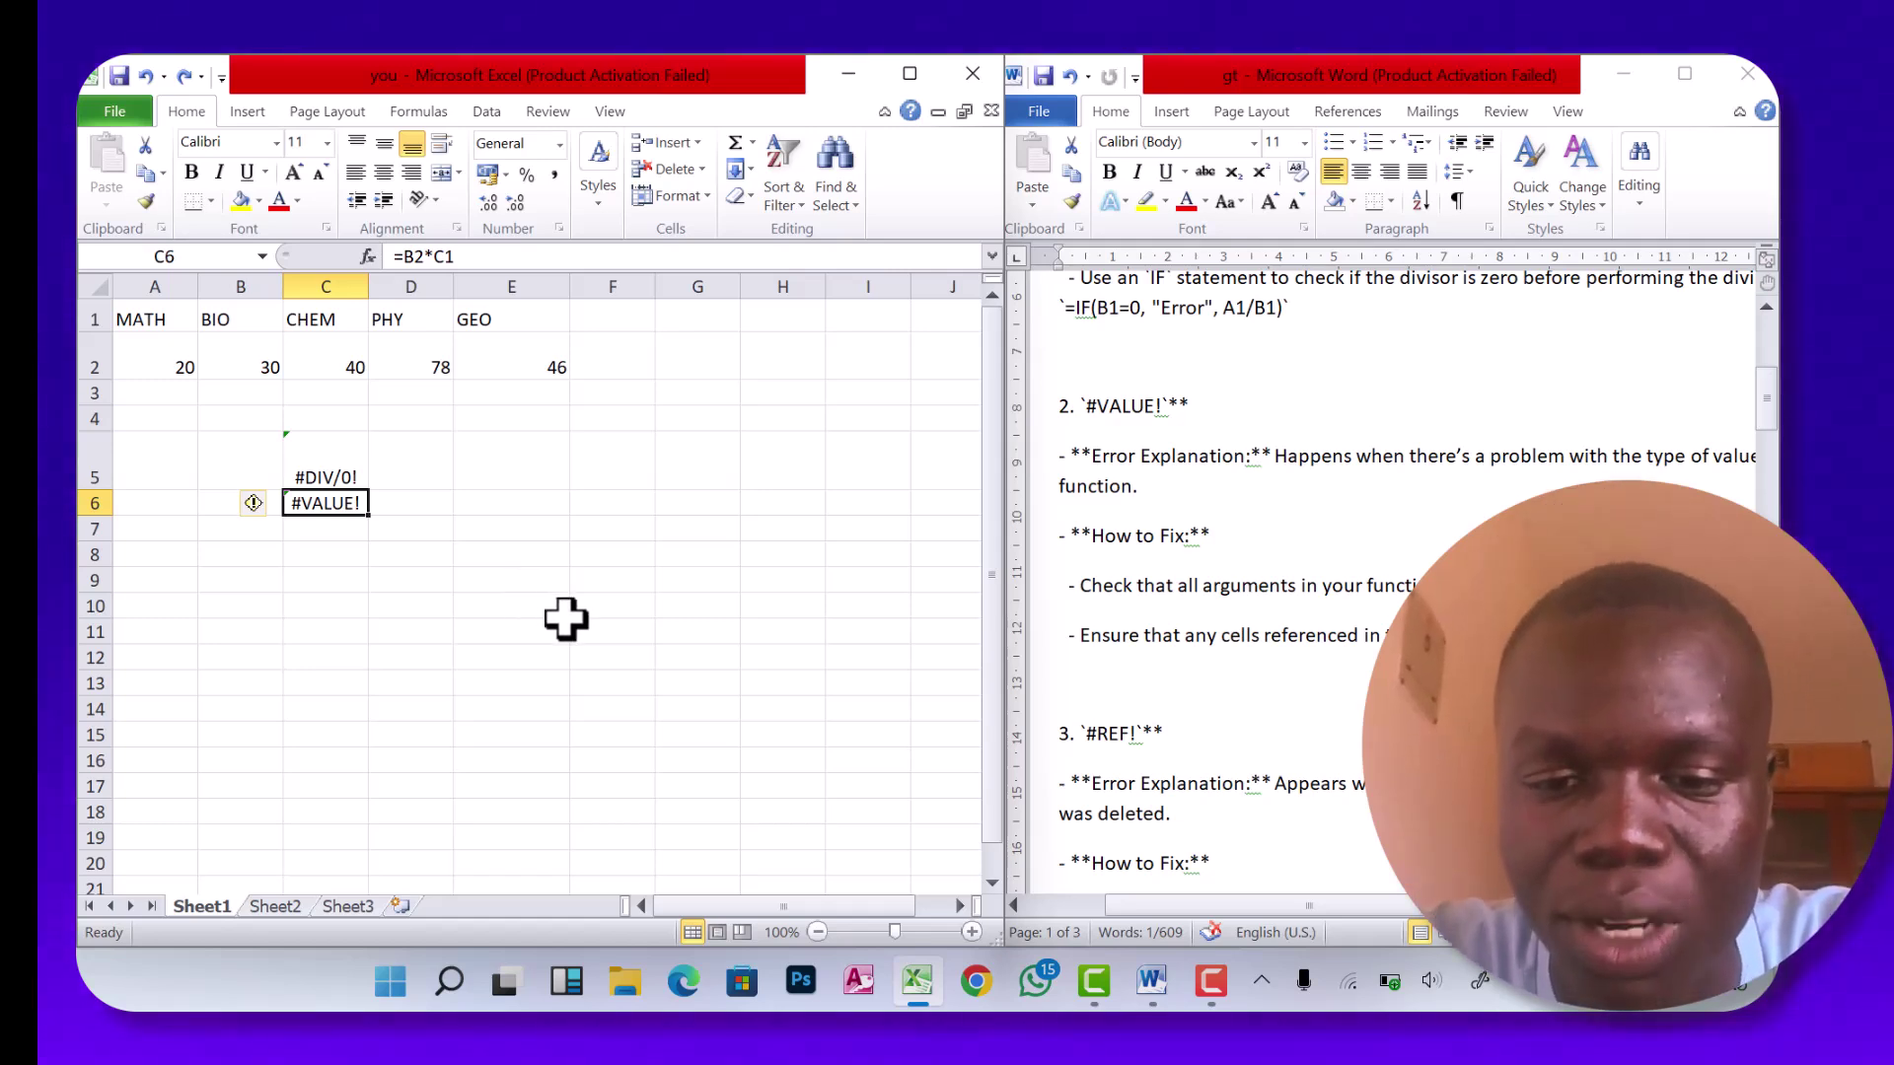
Consult the #REF! section of the Word list and enter the formula =B2*C2 in cell C7 of the Excel workbook.
key("alt+Tab")
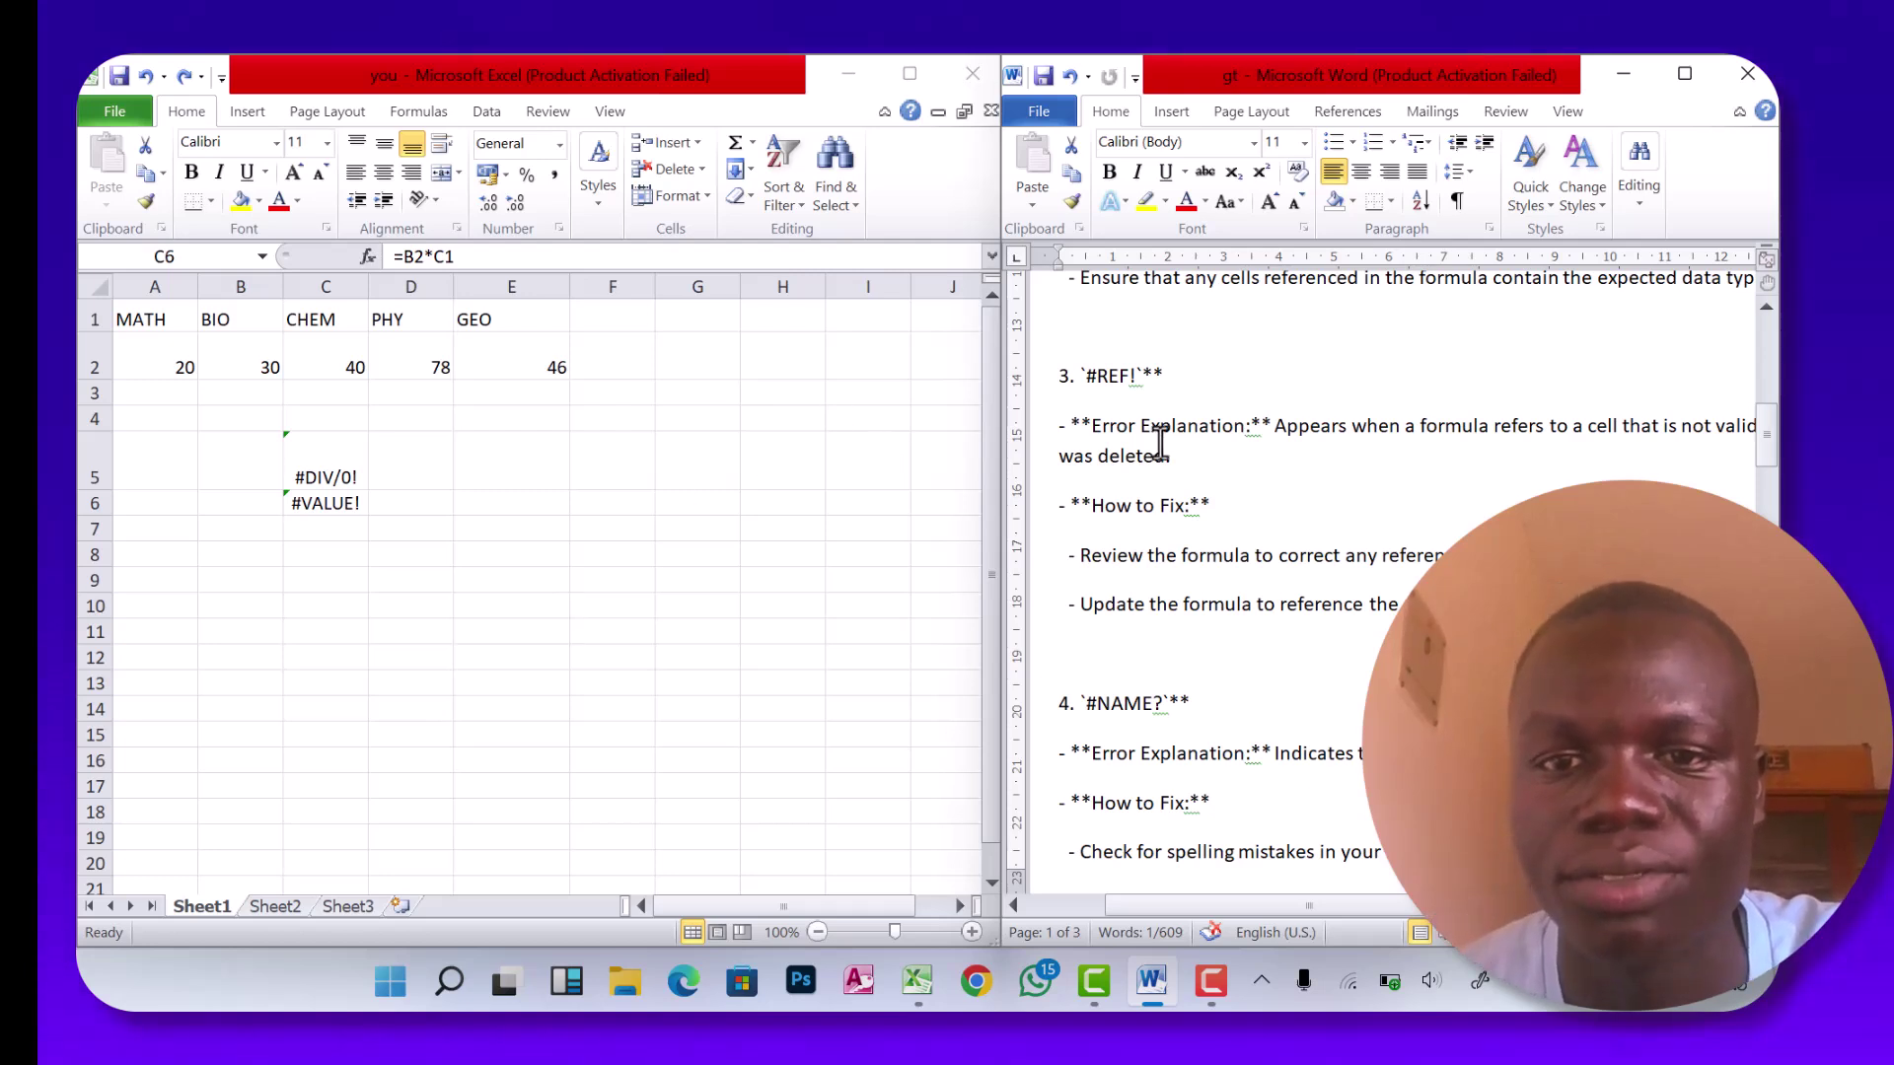
mouse_move(1168, 399)
left_mouse_down()
mouse_move(1051, 404)
mouse_move(1112, 390)
mouse_move(1170, 429)
left_mouse_up()
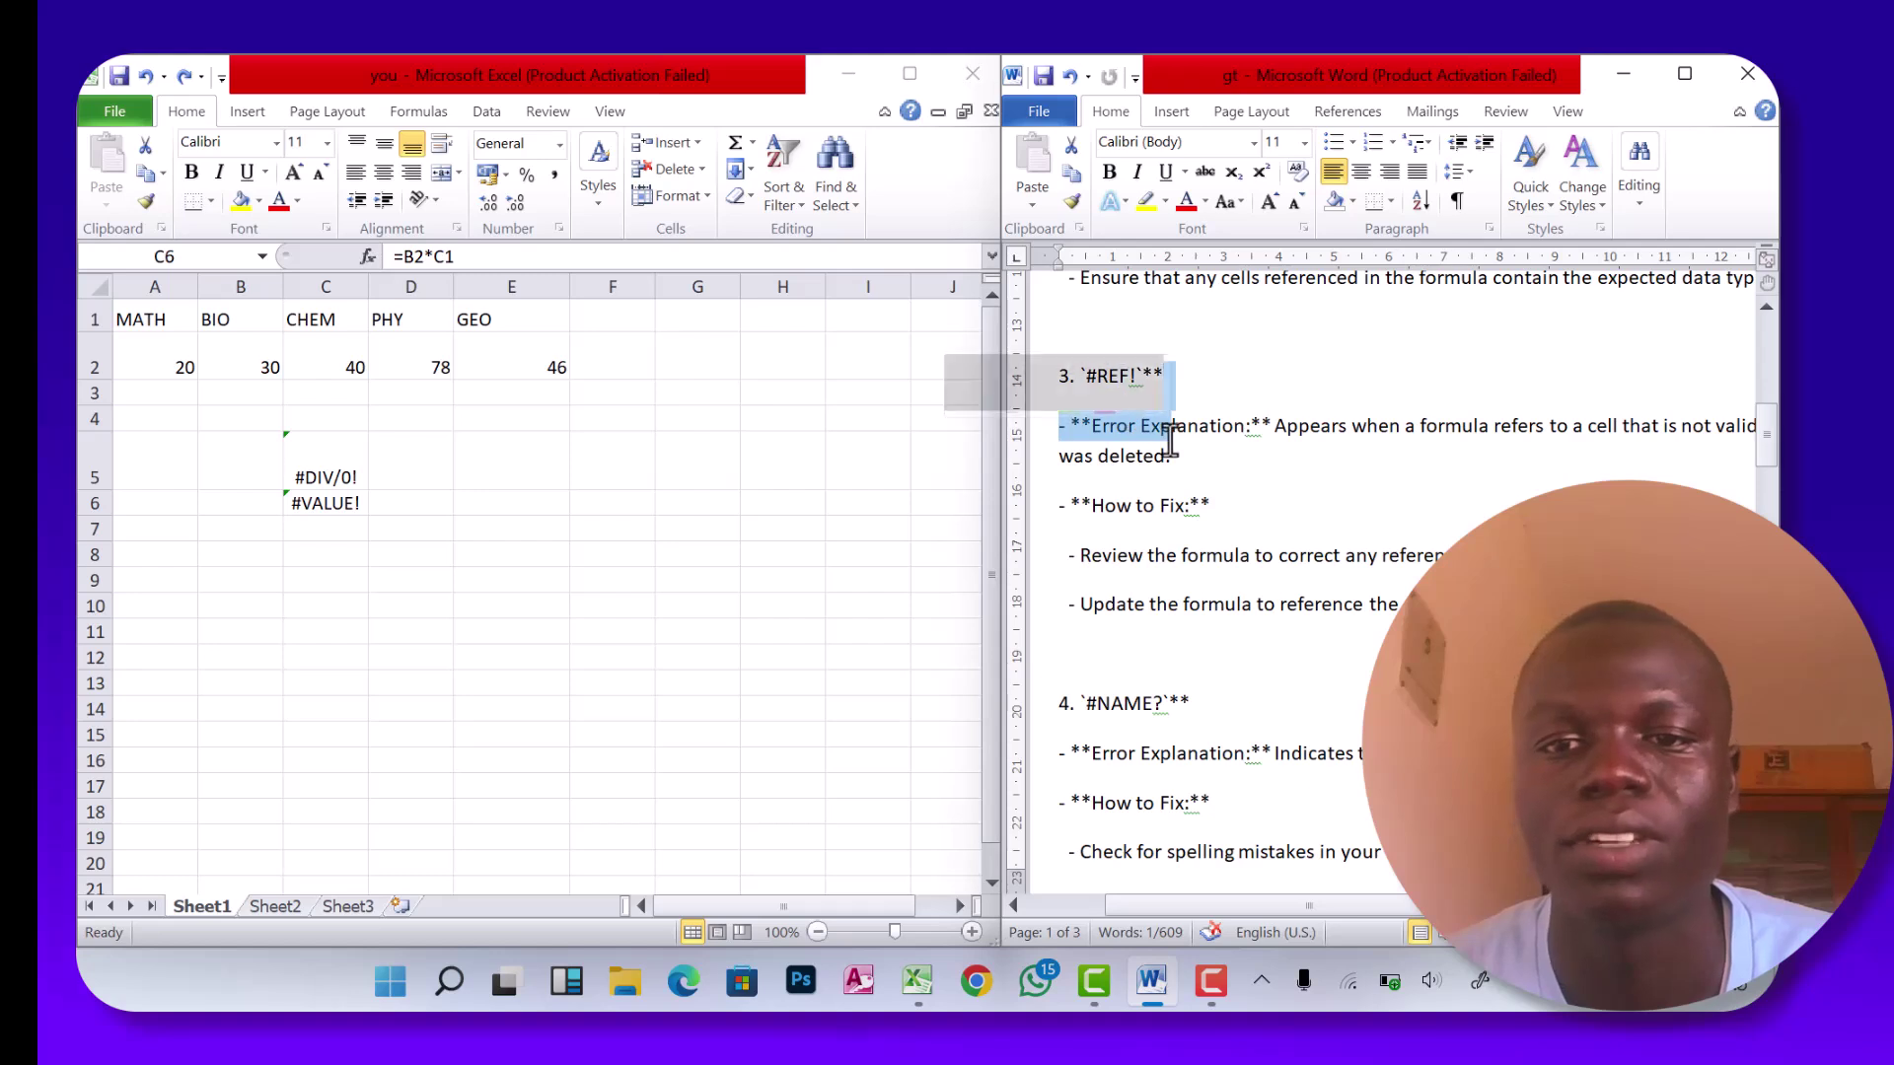
left_click(314, 506)
left_click(320, 537)
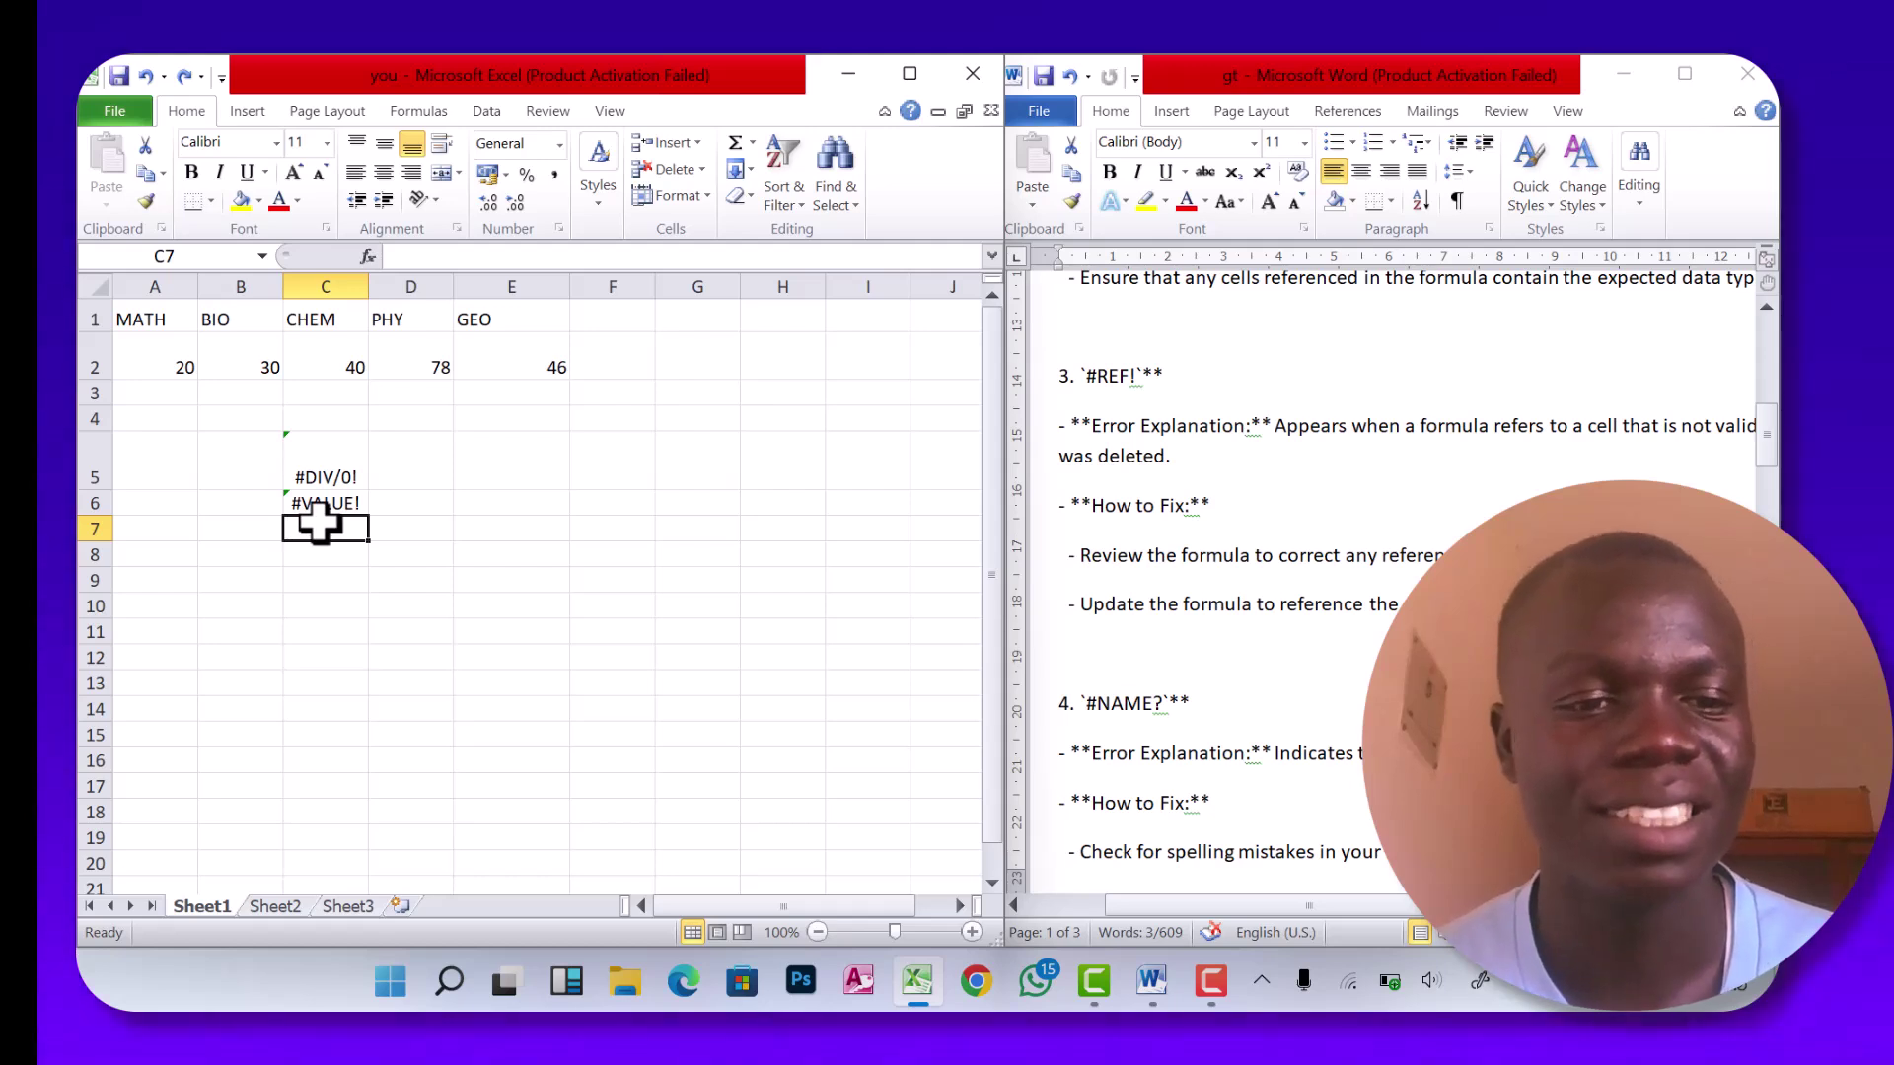
type("=")
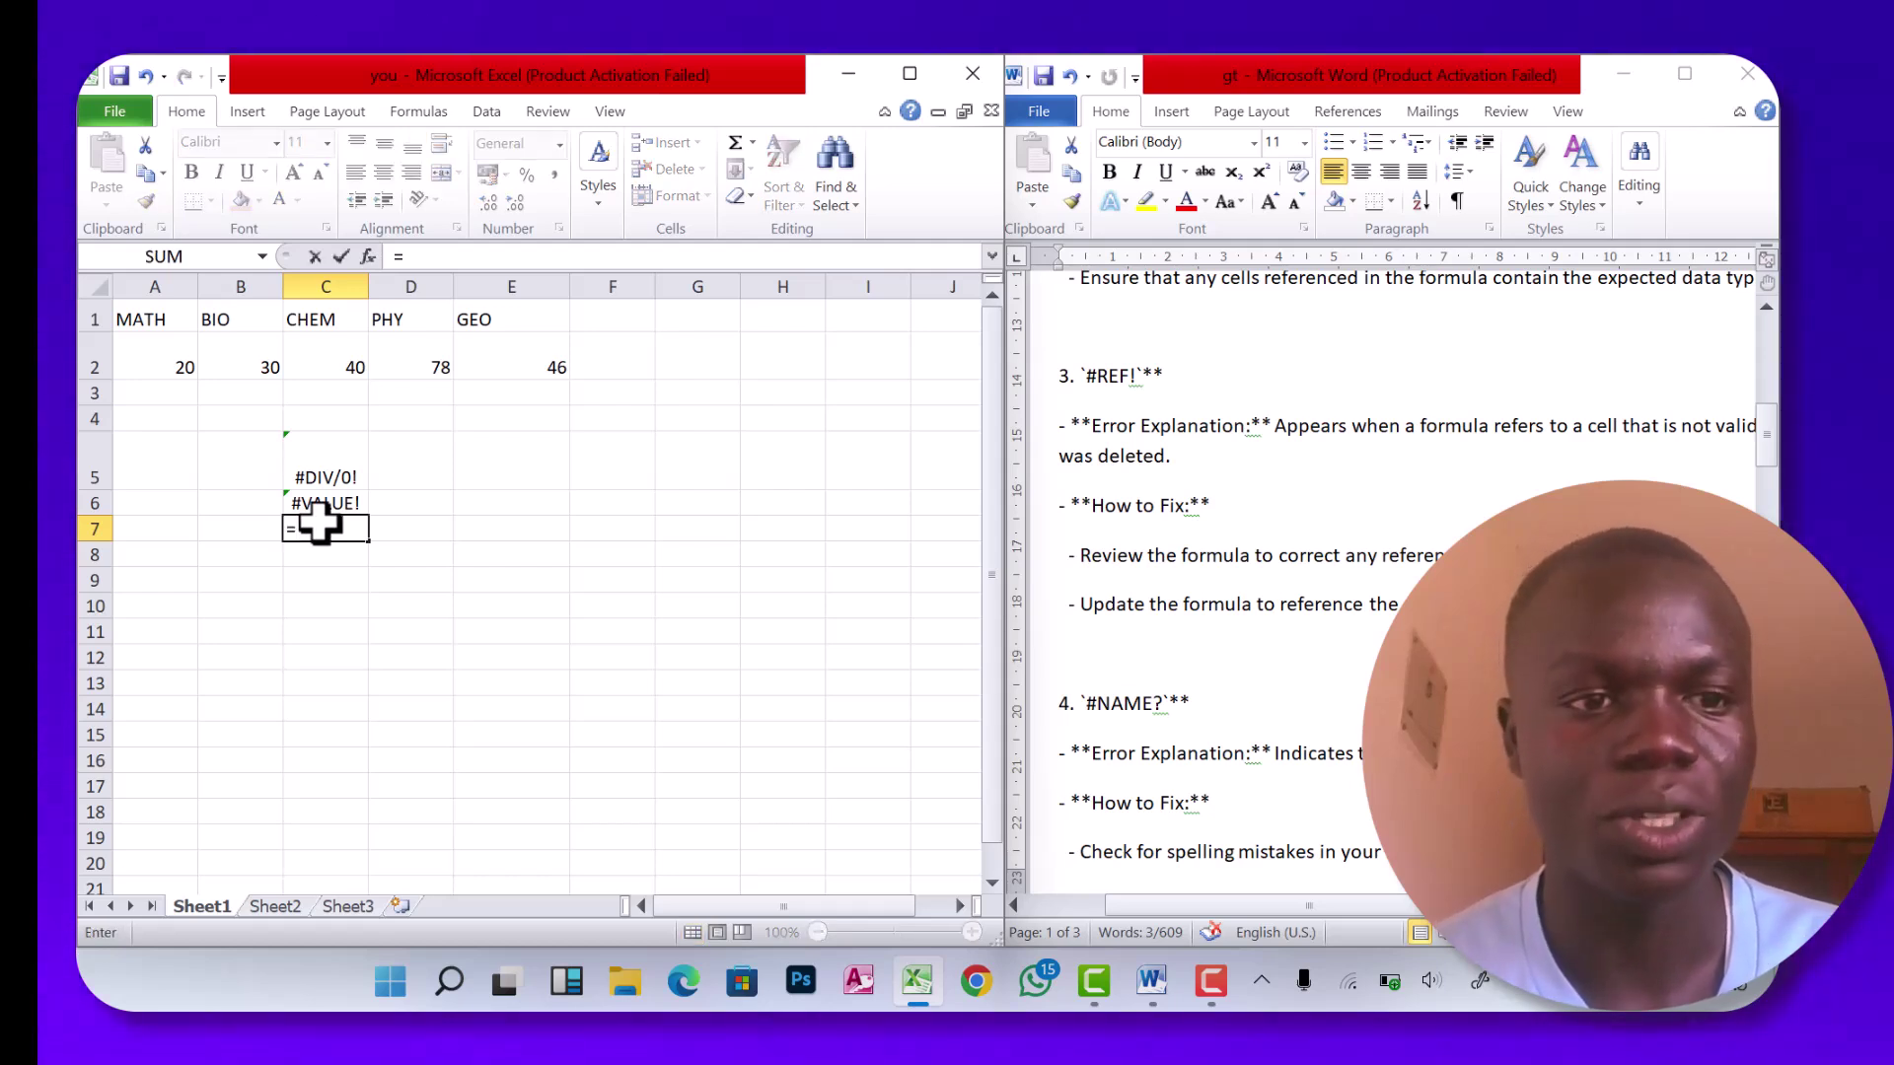
left_click(242, 367)
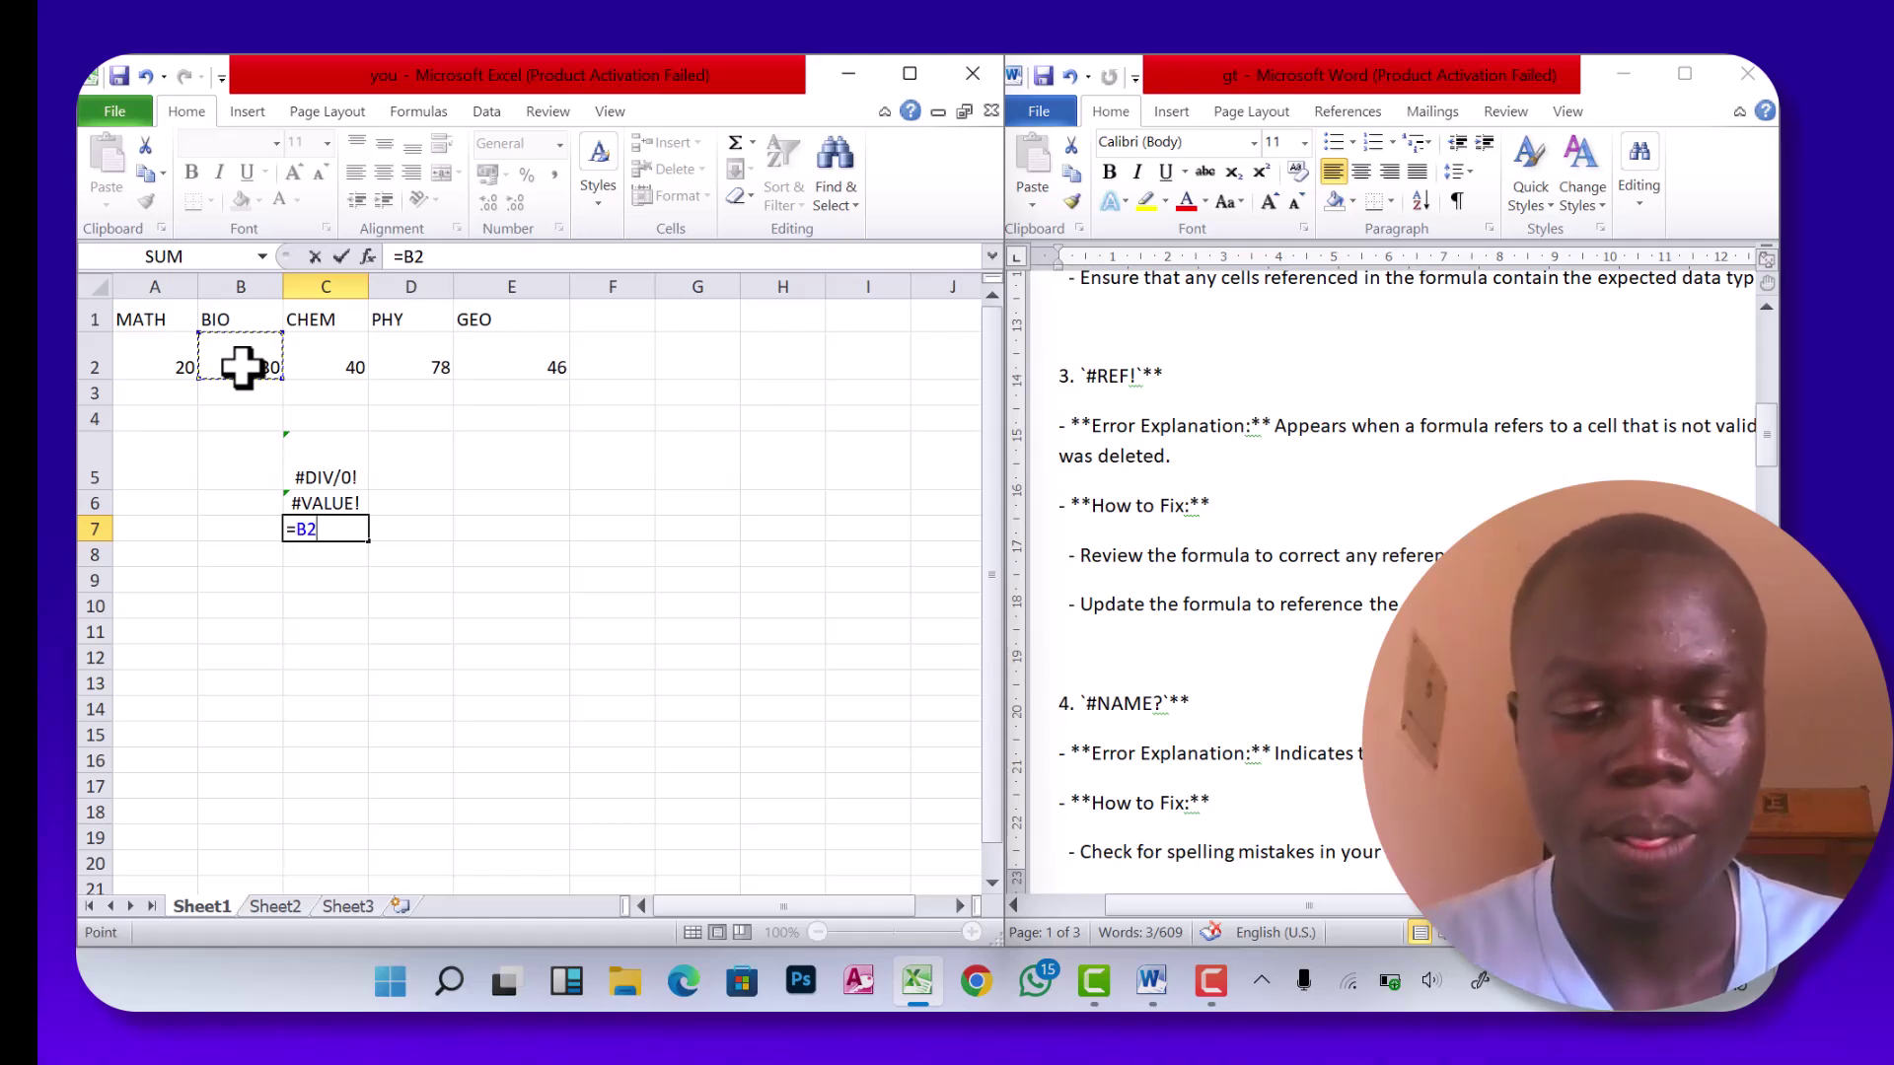
type("*")
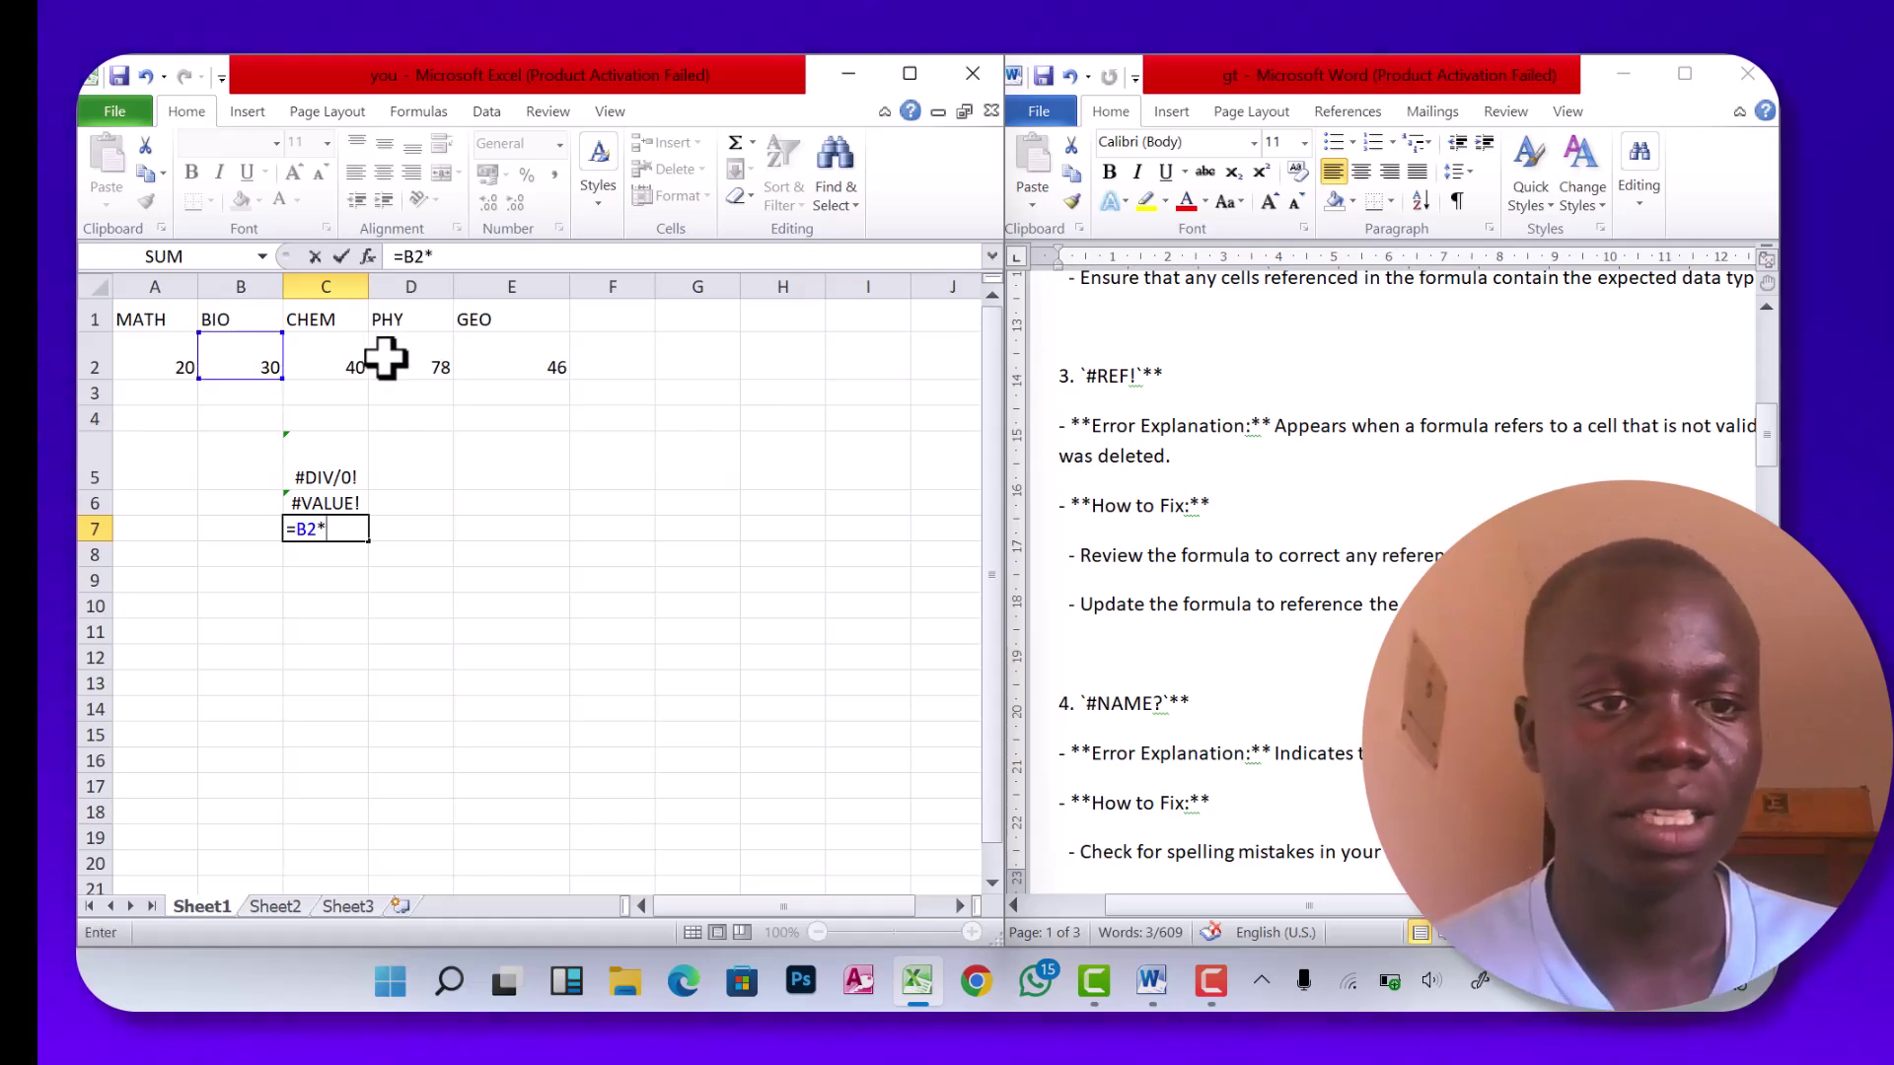
left_click(350, 360)
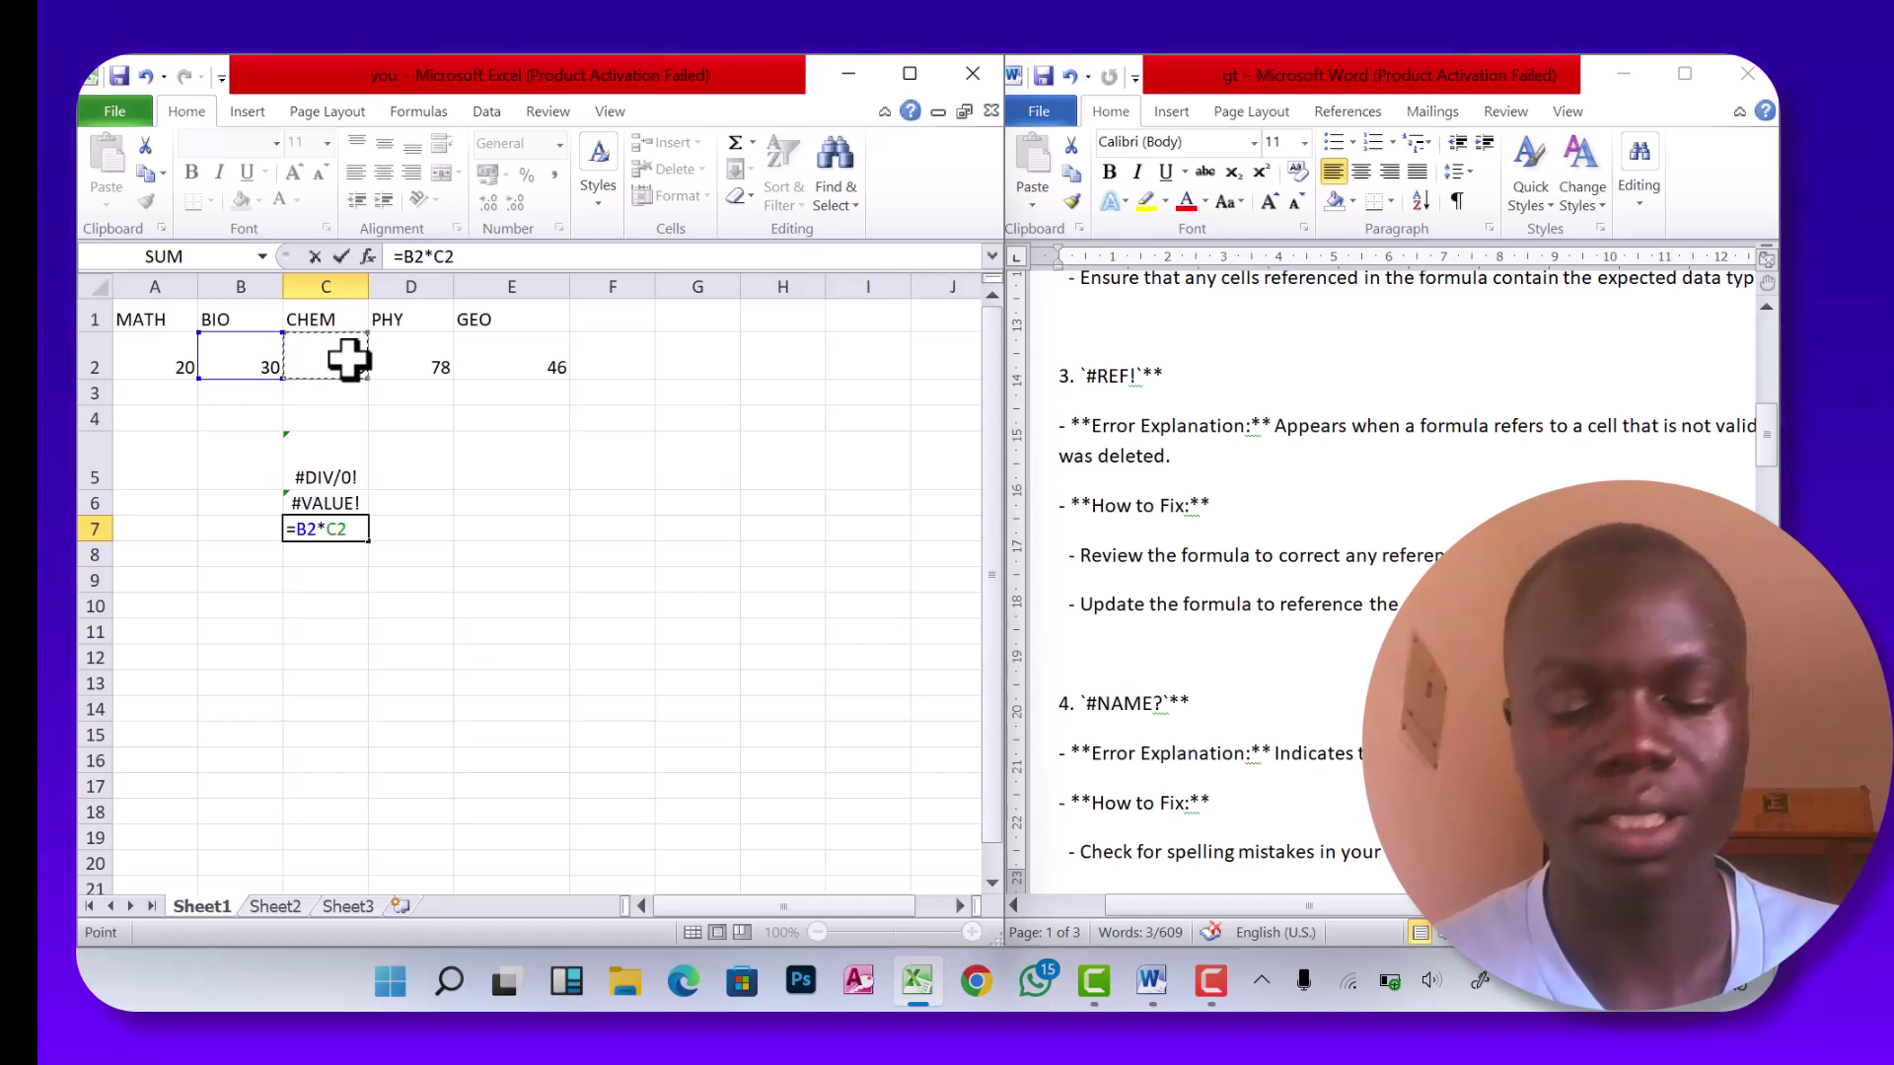
key("Return")
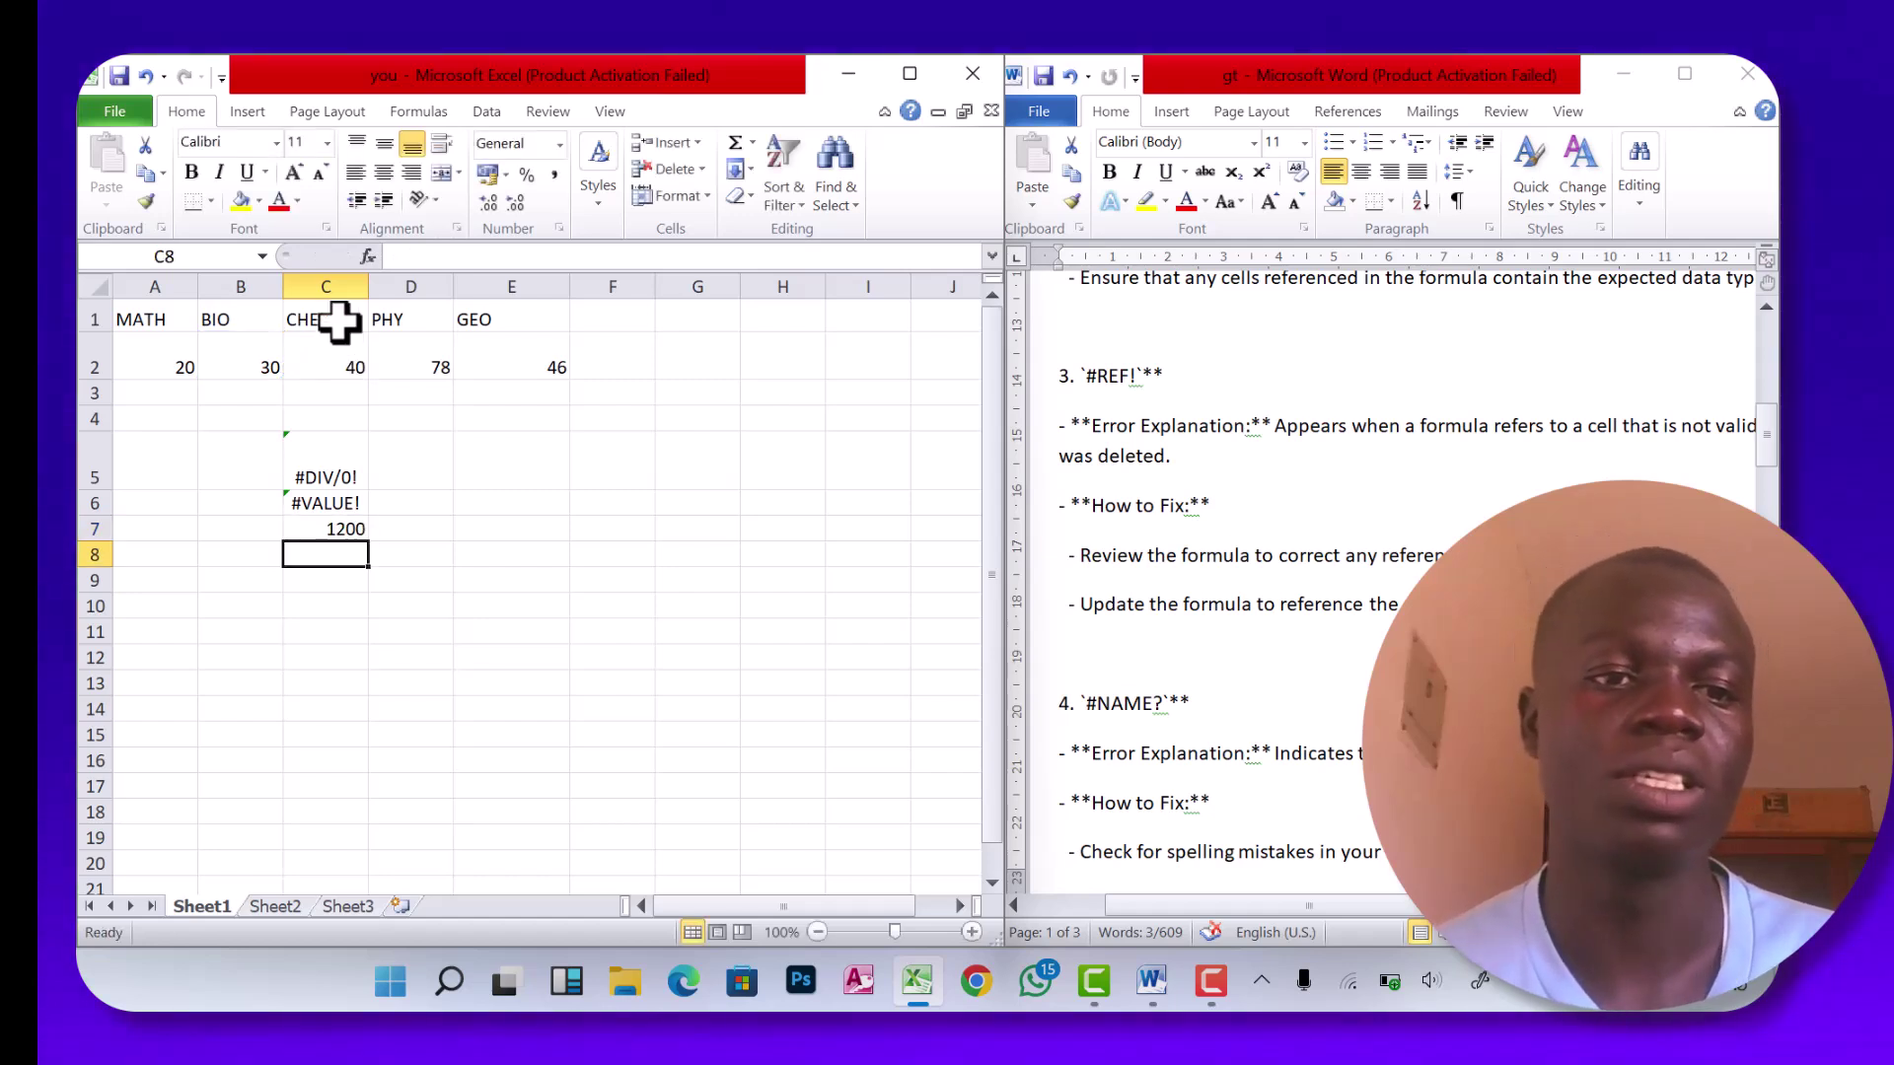
Delete the BIO column, check the broken multiplication formula in row 7, and undo the deletion.
left_click(258, 282)
right_click(254, 281)
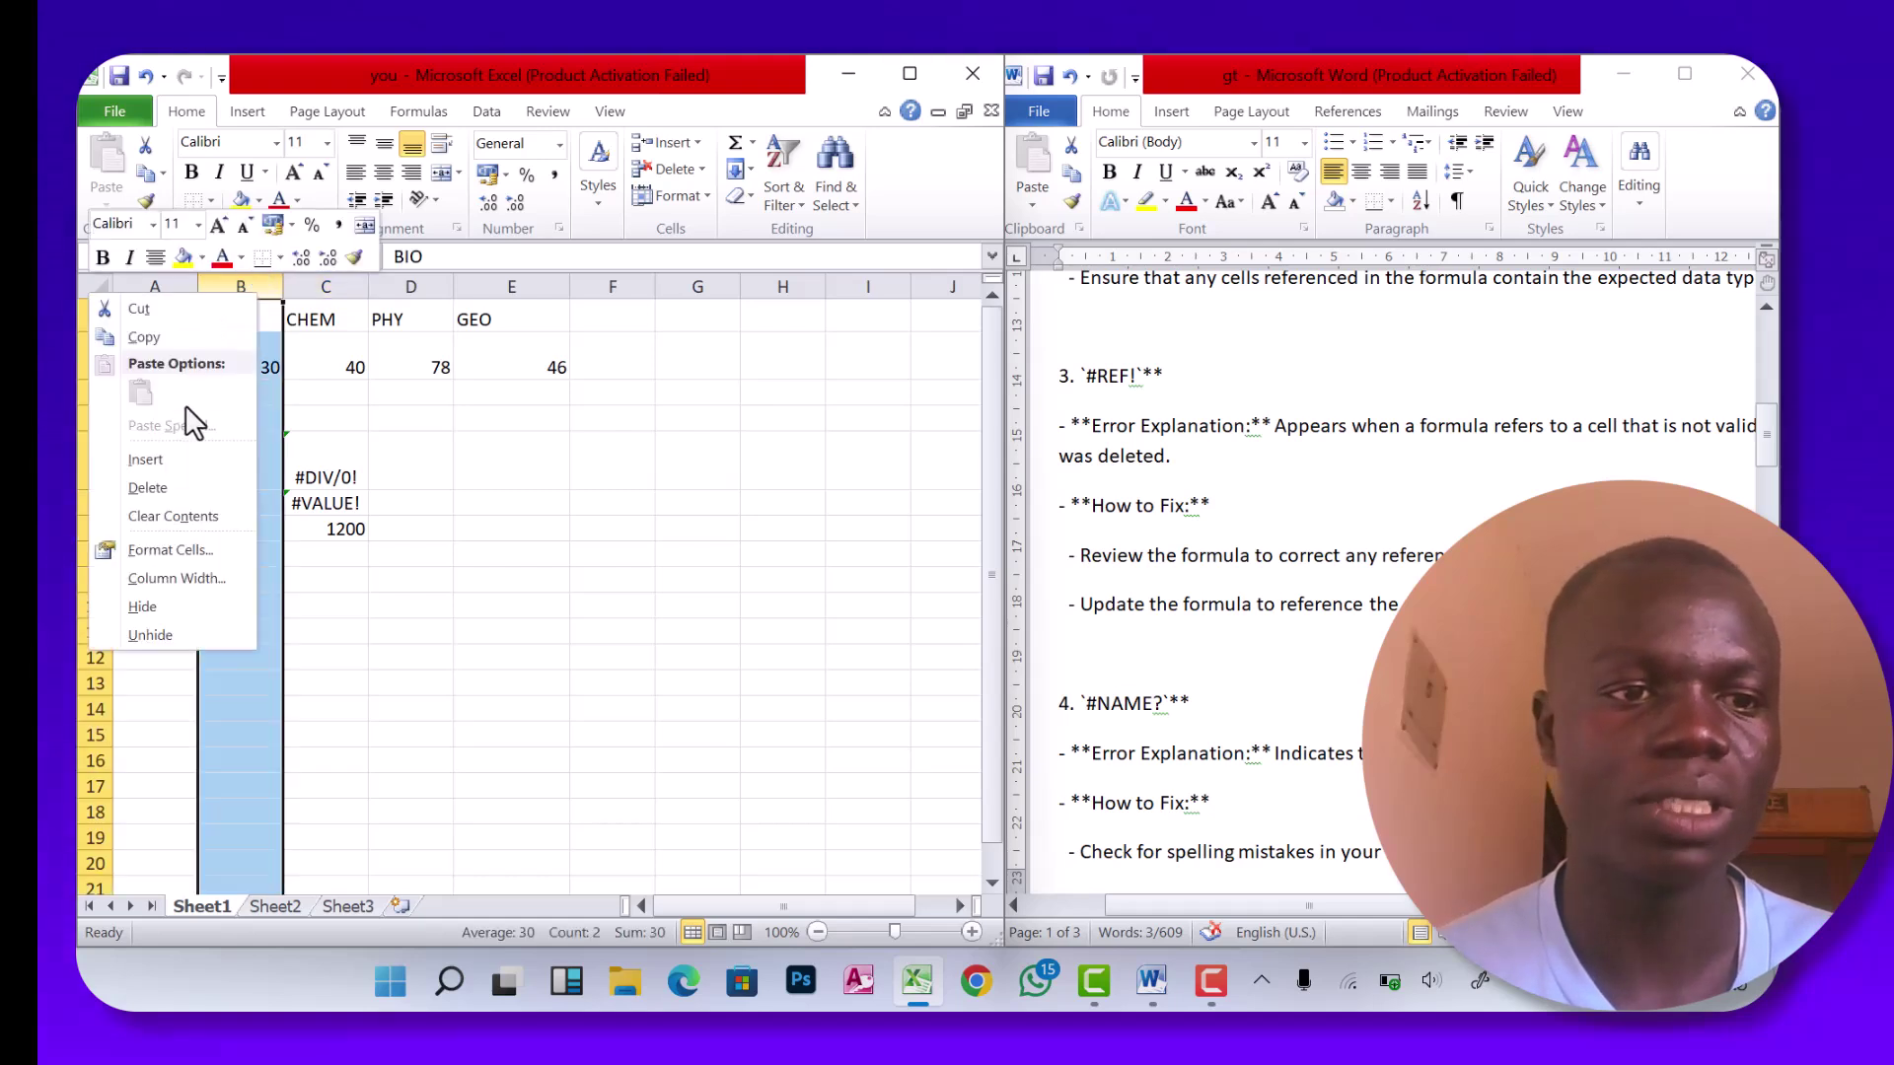
left_click(168, 483)
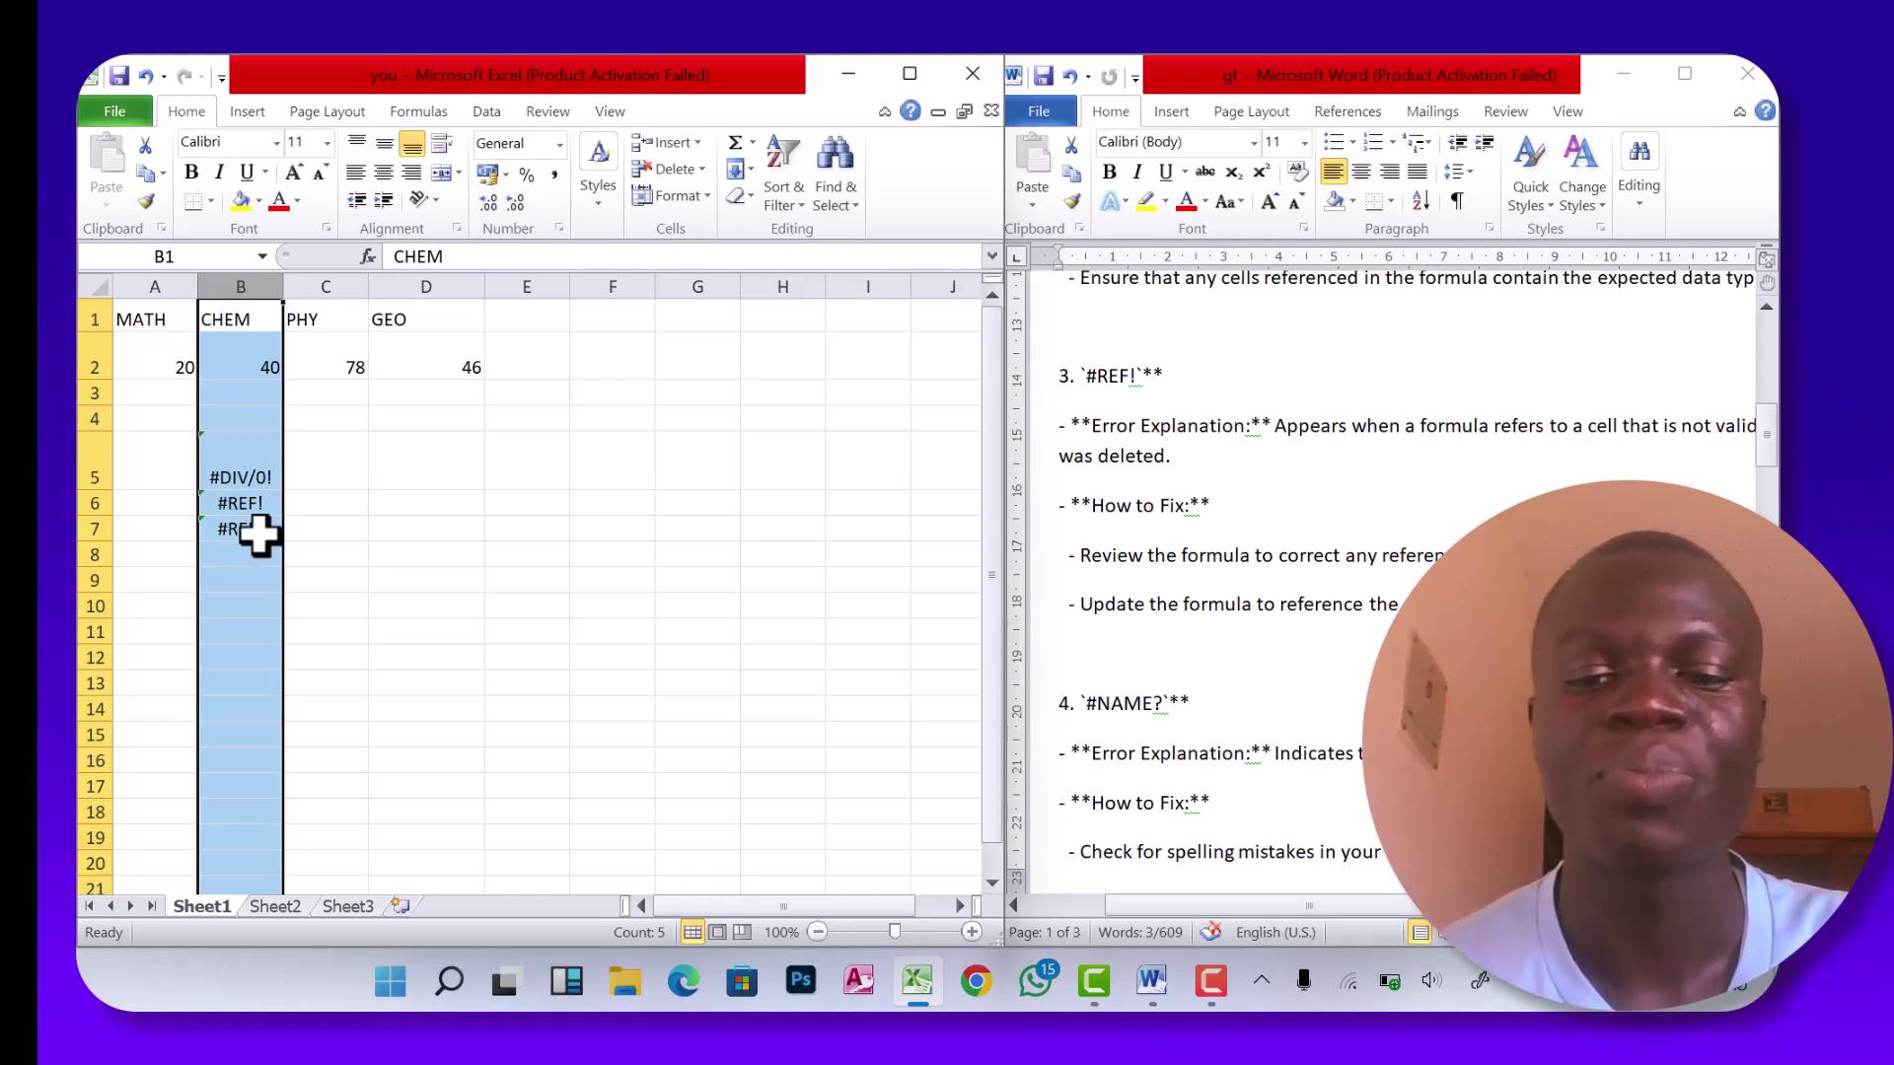
left_click(260, 530)
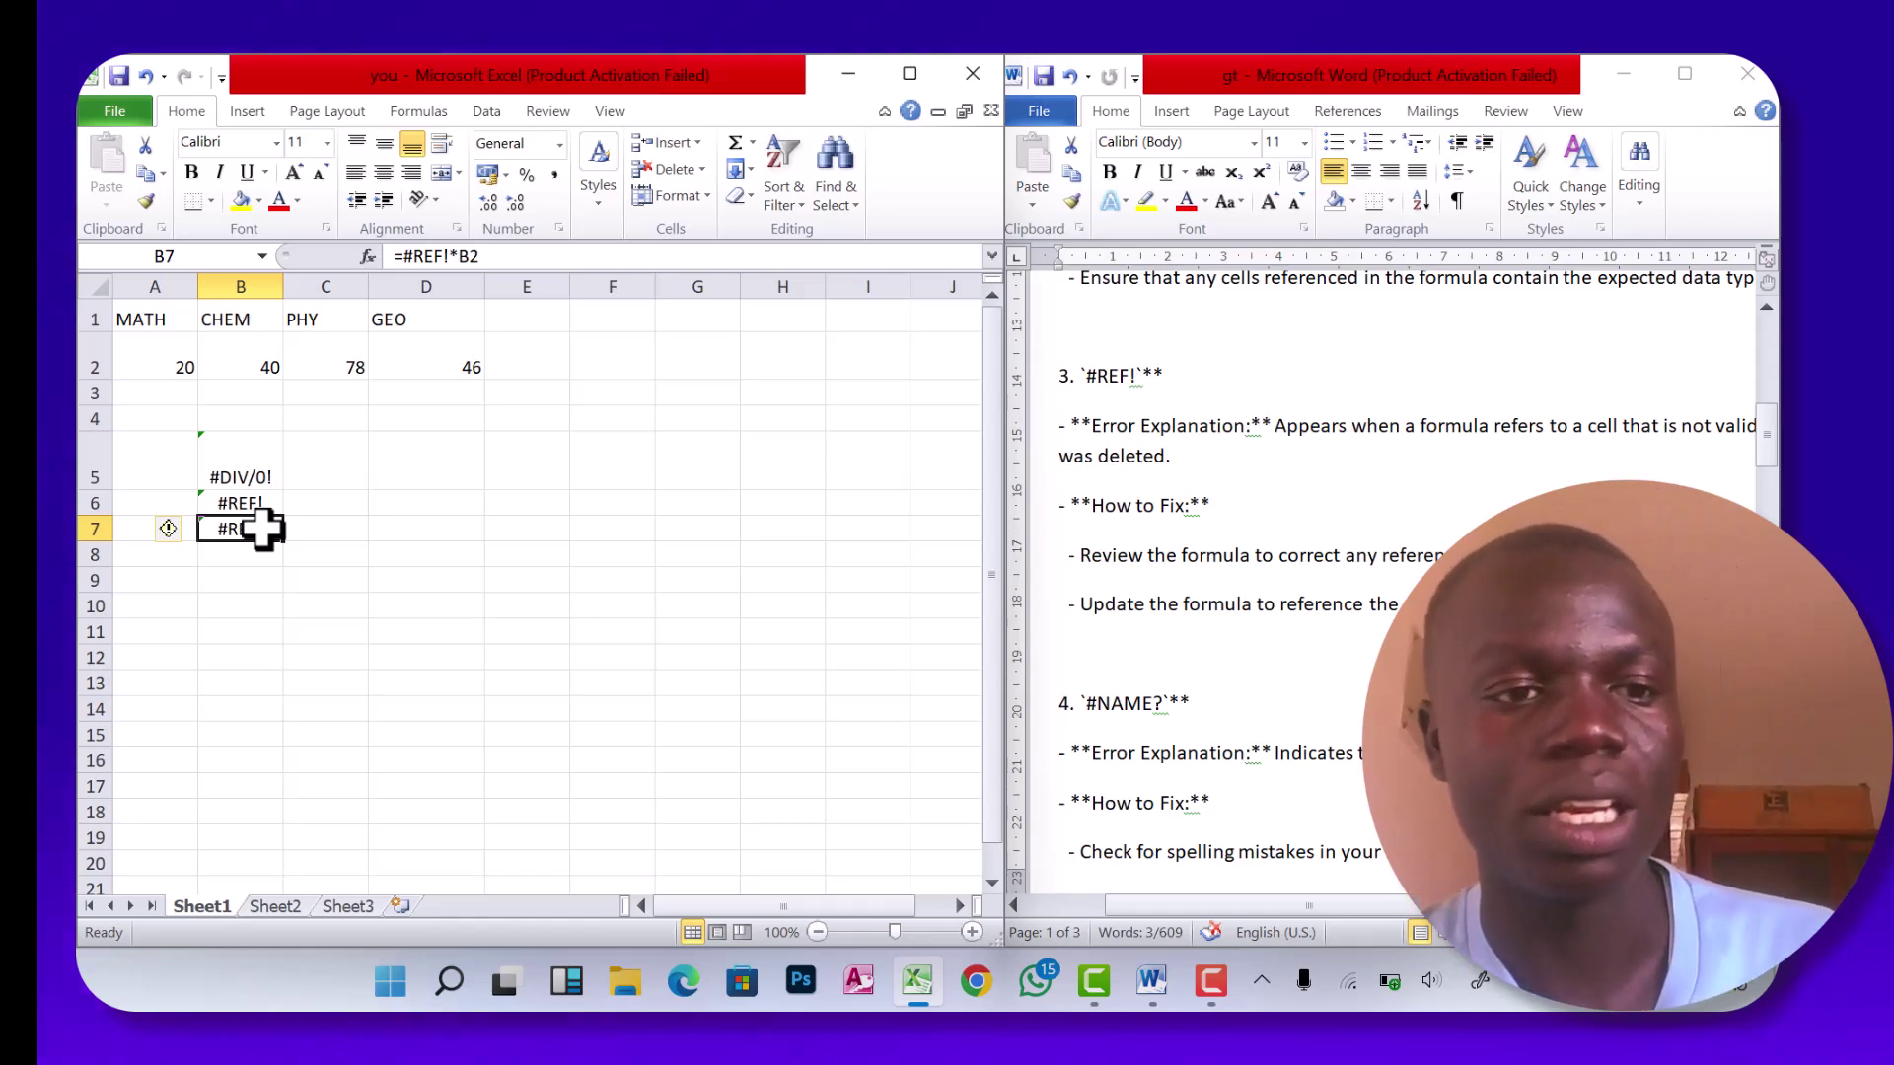
key("ctrl+z")
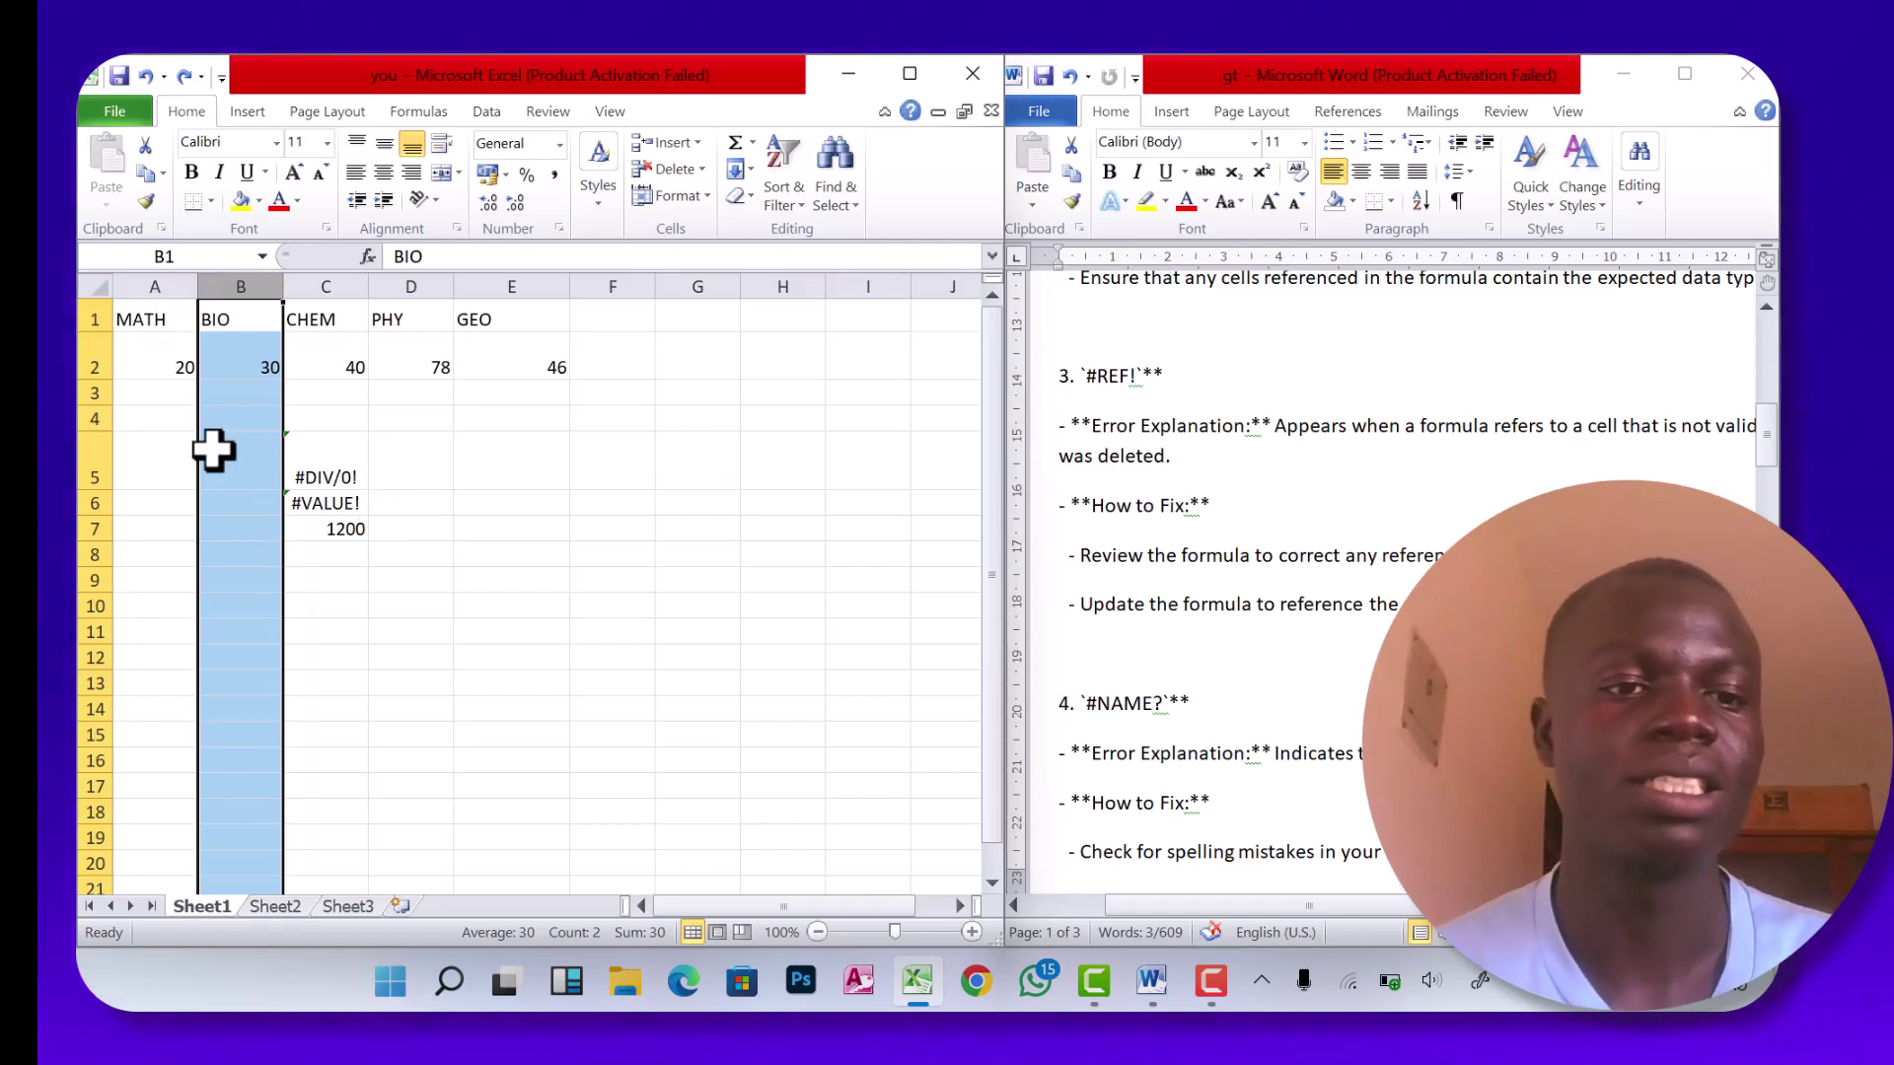
Delete the BIO column so the formulas that depend on it lose their reference.
right_click(228, 388)
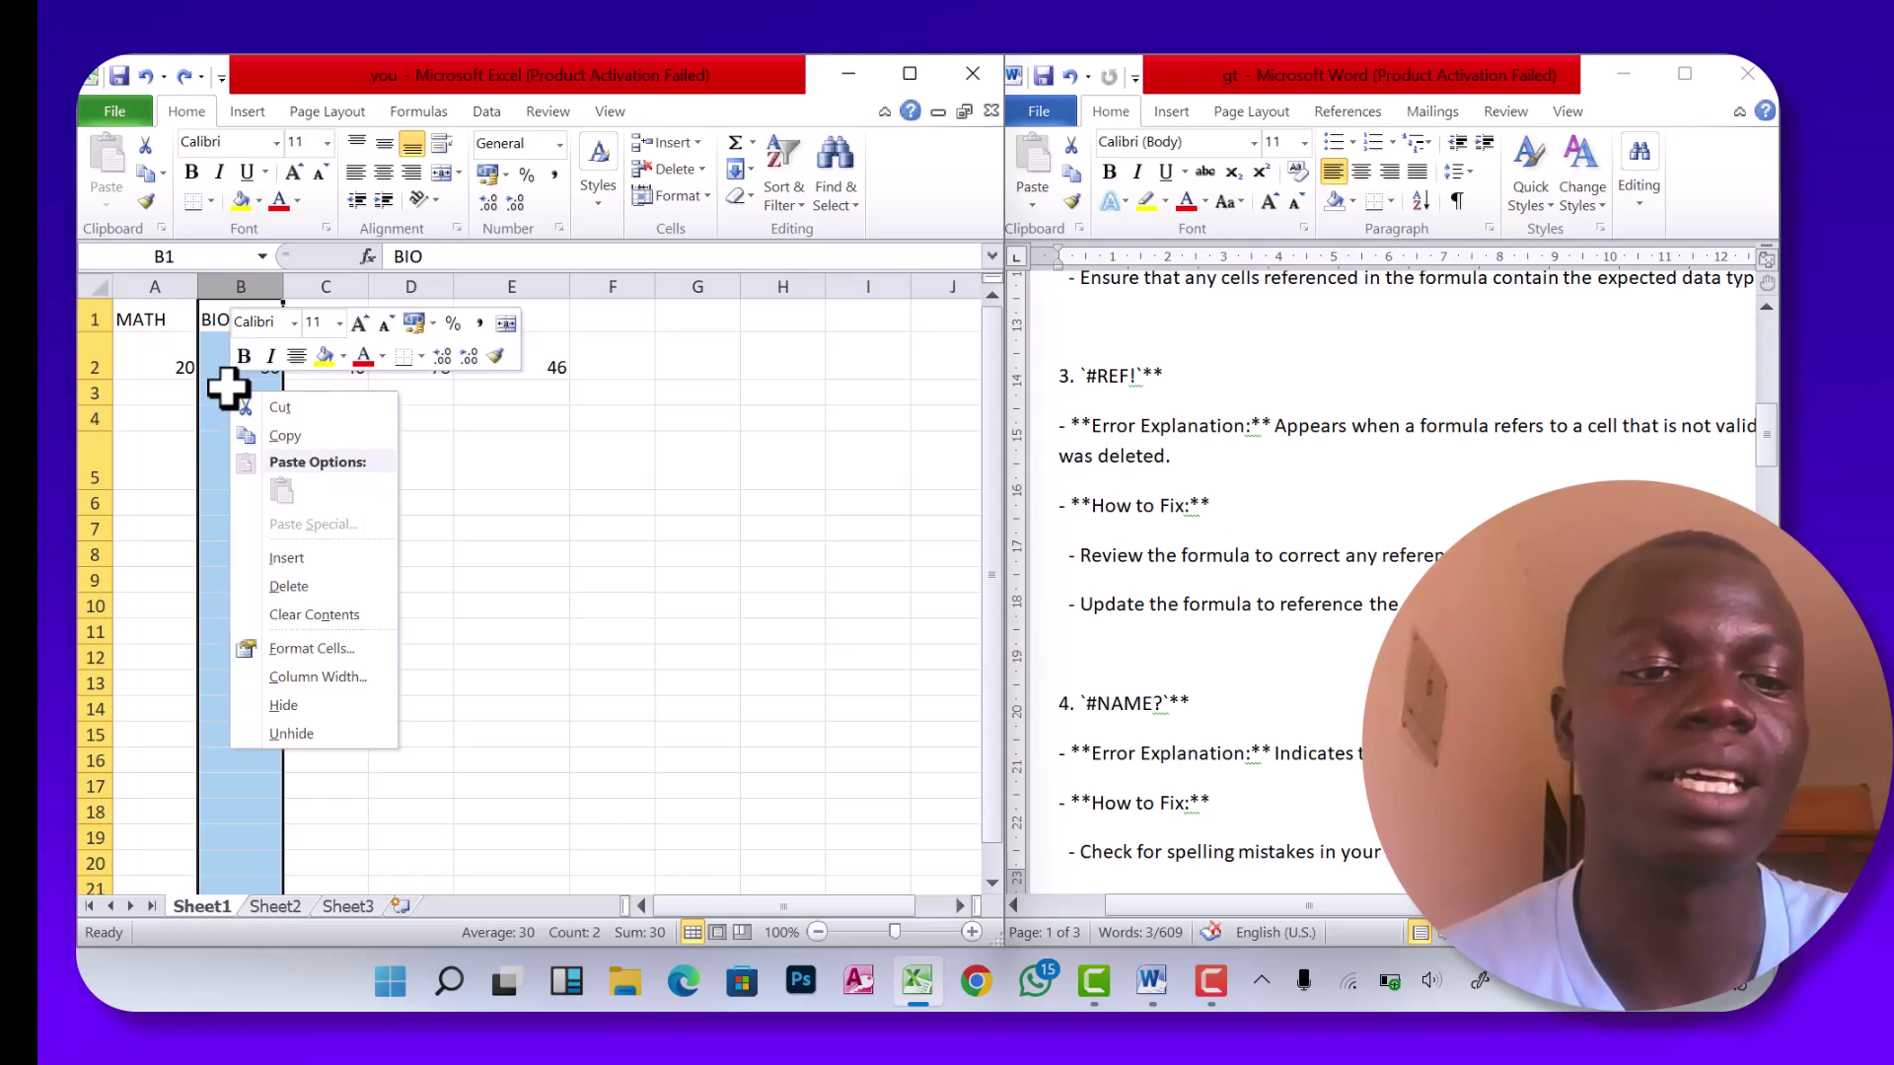
left_click(283, 585)
left_click(361, 523)
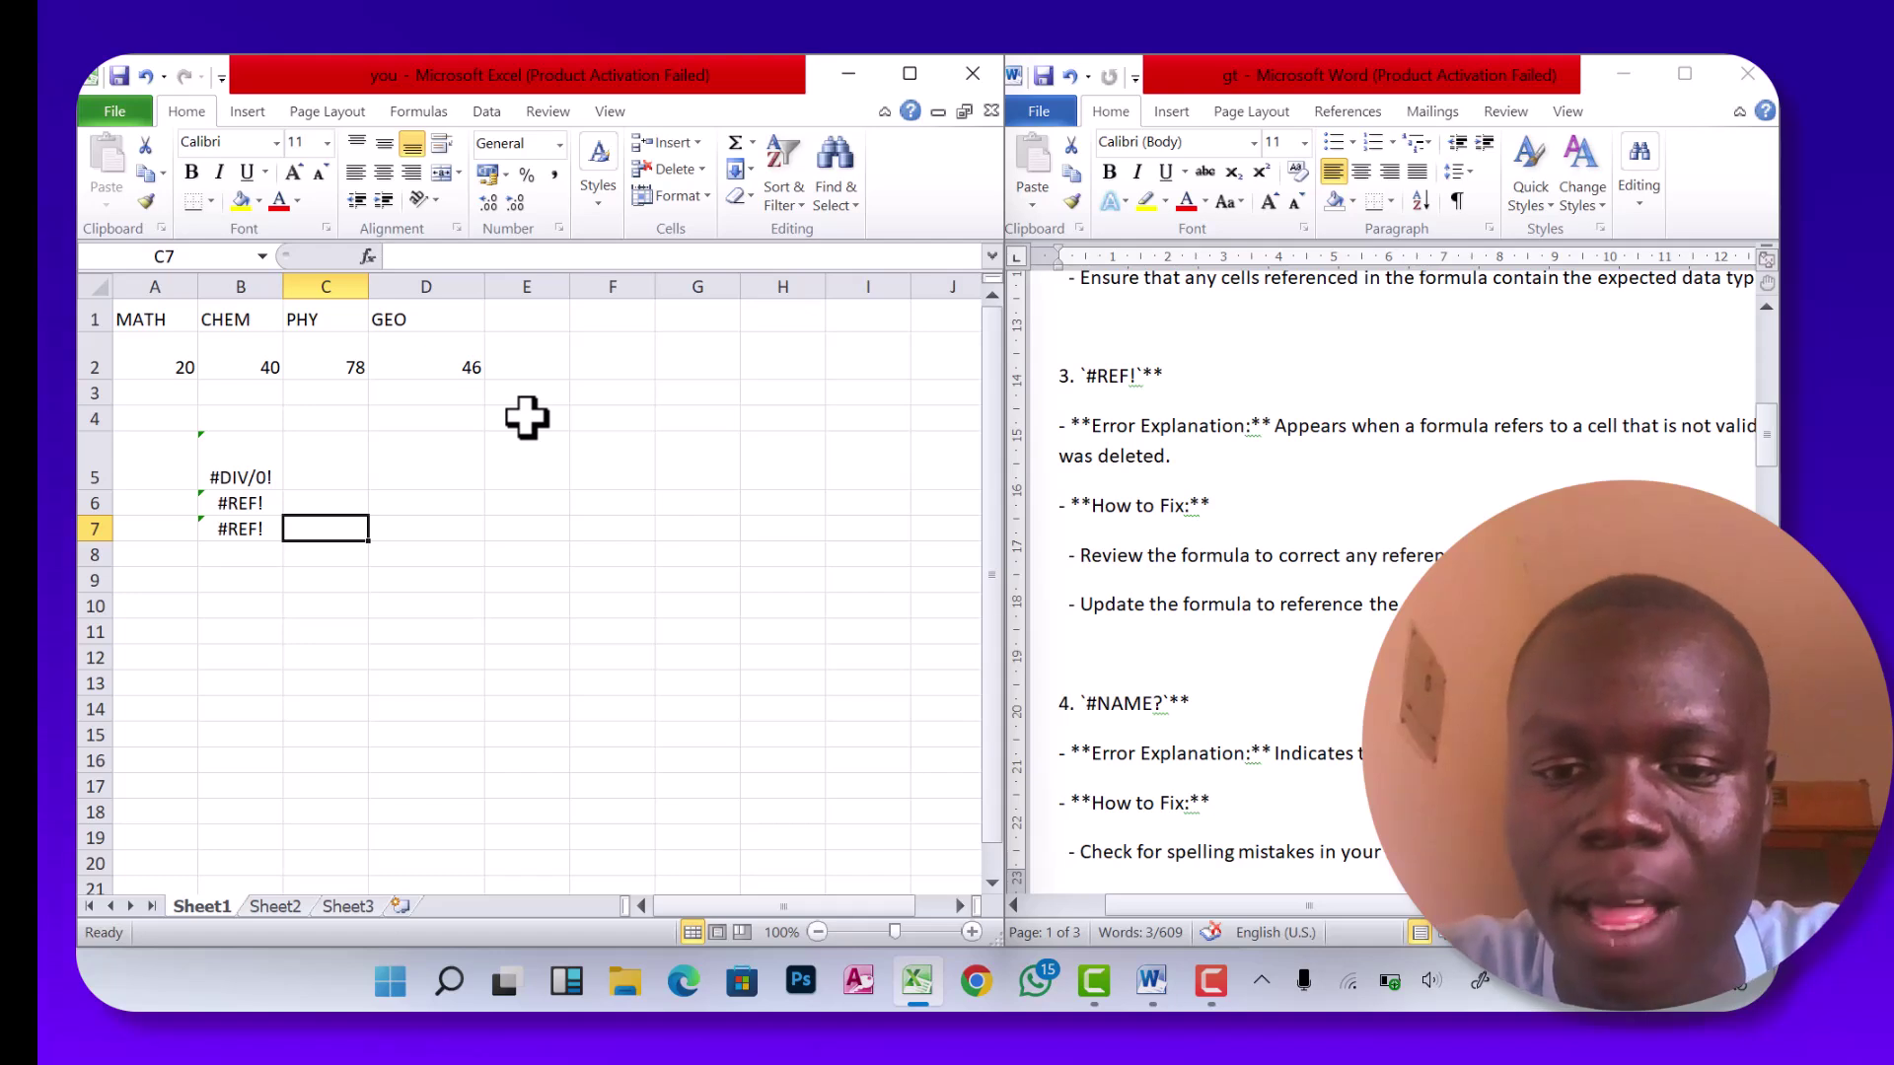
Switch to the Word list and read the #NAME? section's error explanation and fix across its full line width.
key("alt+Tab")
key("Down")
key("Down")
key("Down")
key("Down")
key("Down")
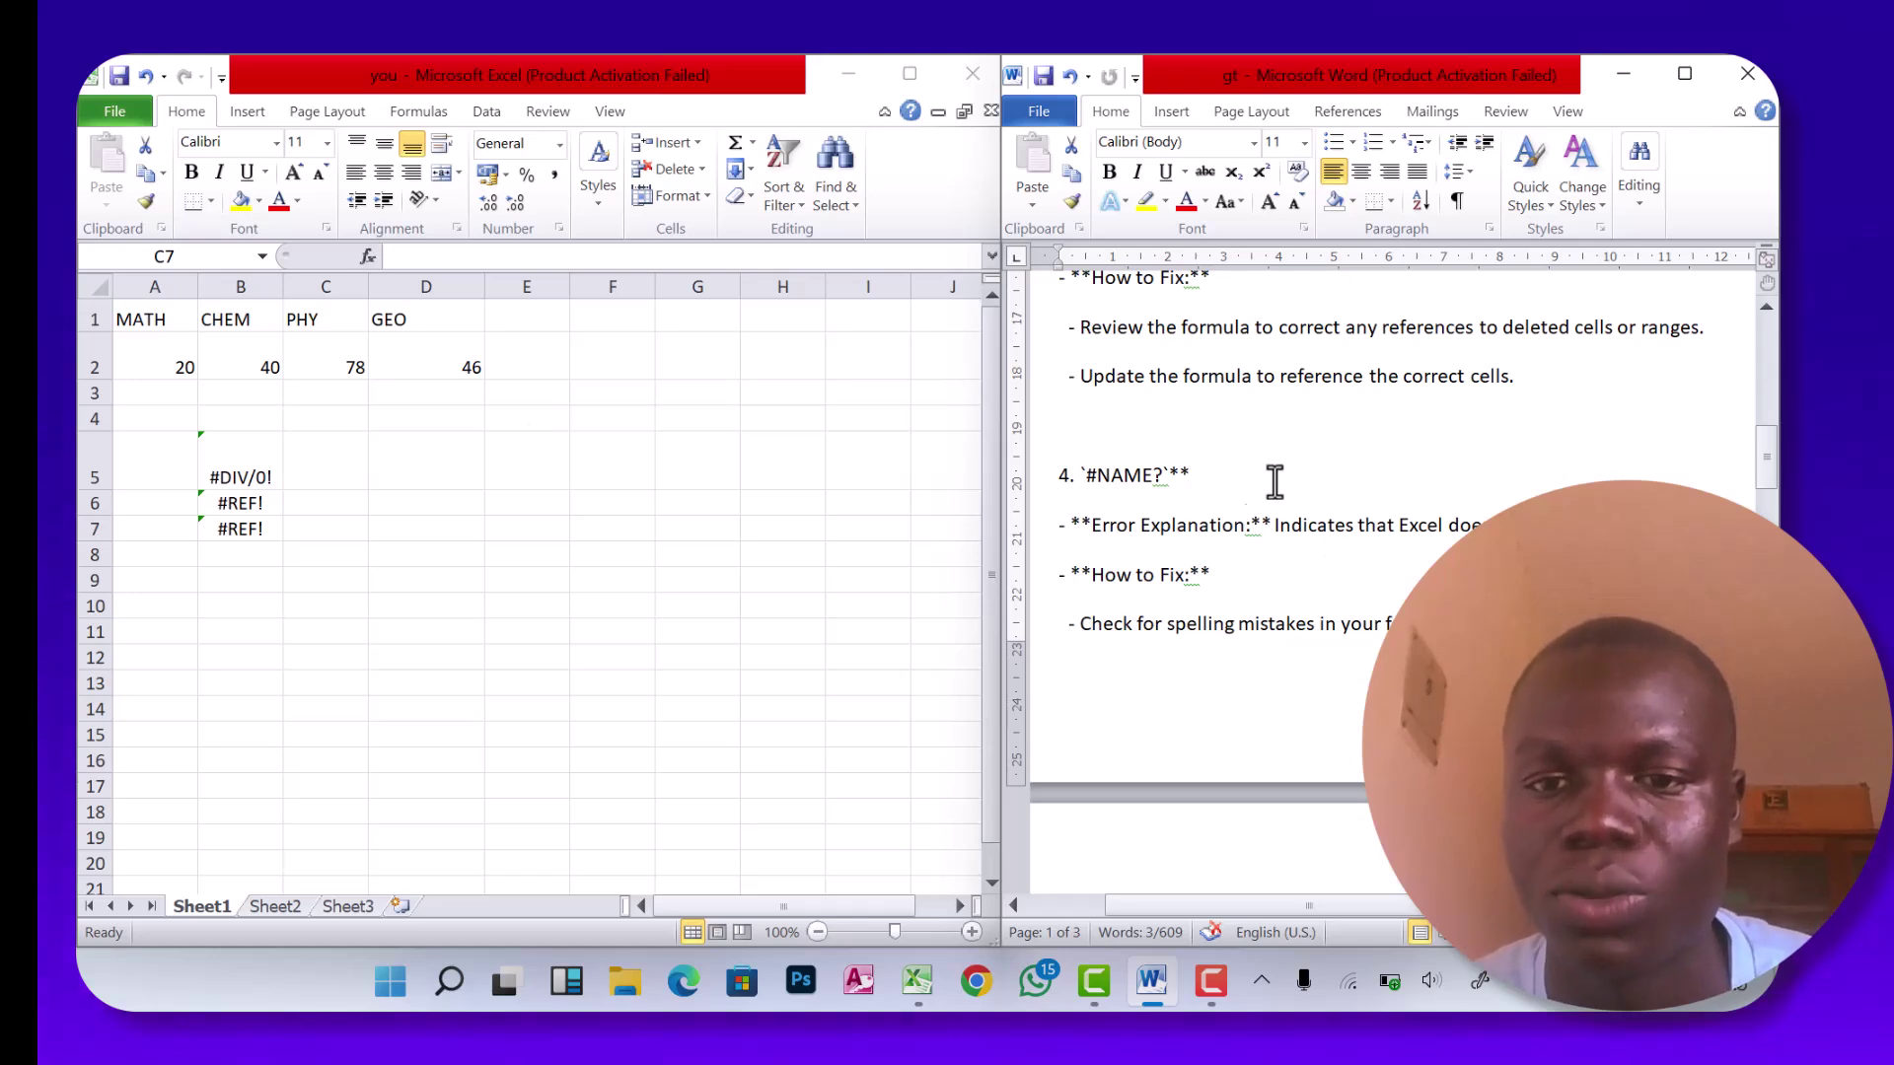
mouse_move(1192, 475)
left_mouse_down()
mouse_move(1089, 474)
mouse_move(1223, 494)
left_mouse_up()
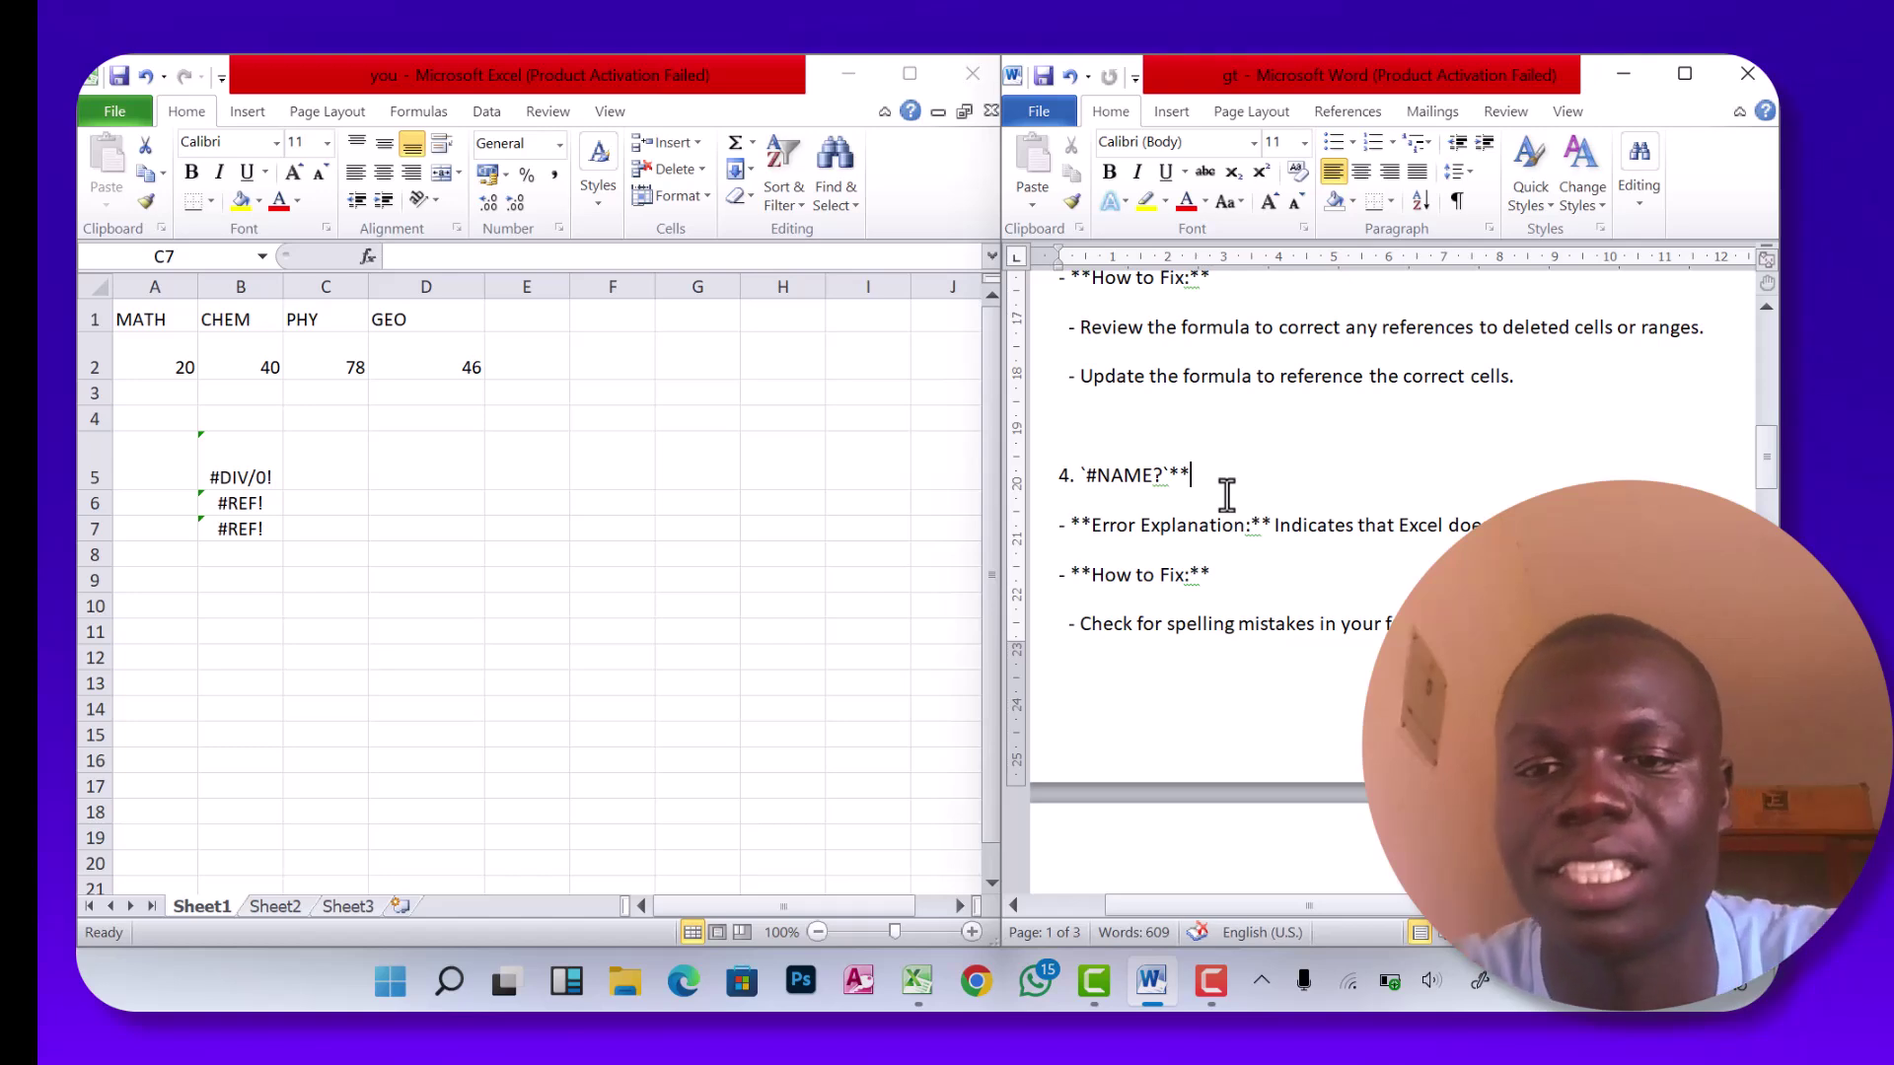
scroll(1226, 493, "right", 2)
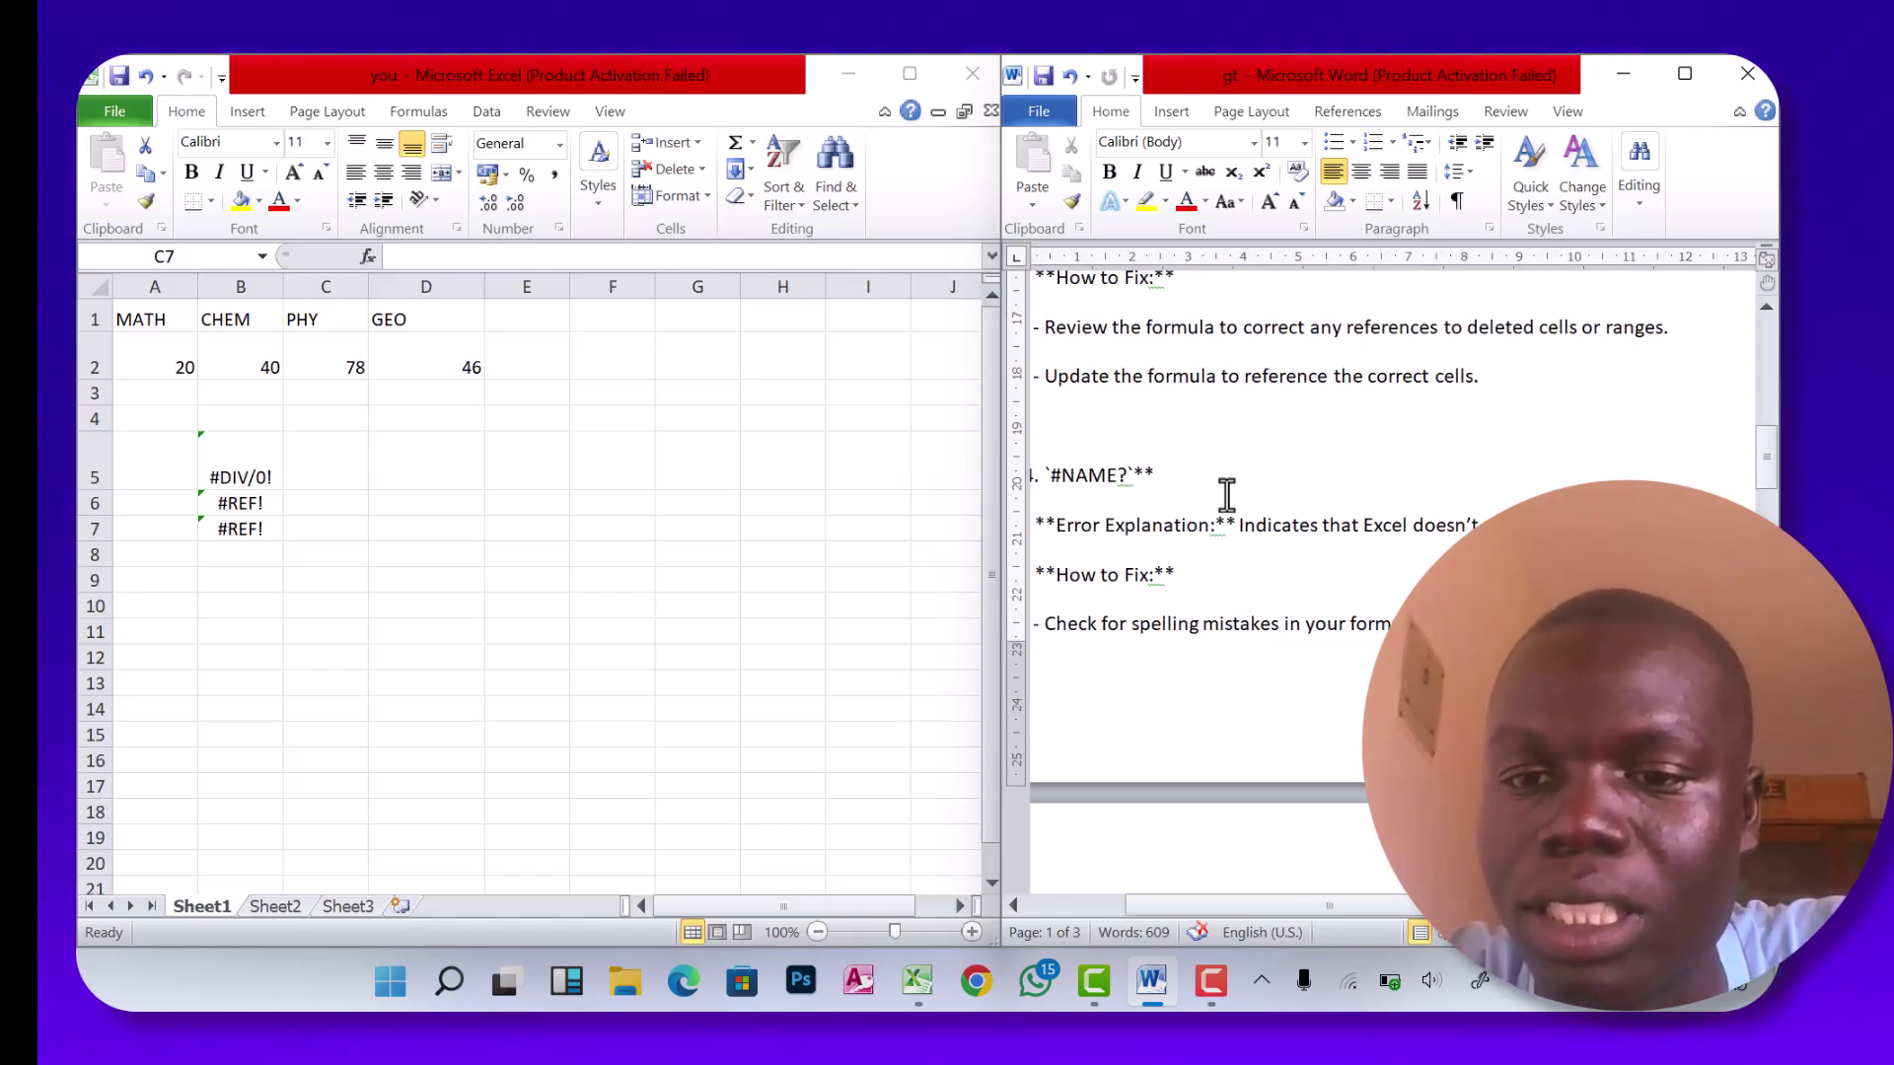
scroll(1226, 493, "right", 2)
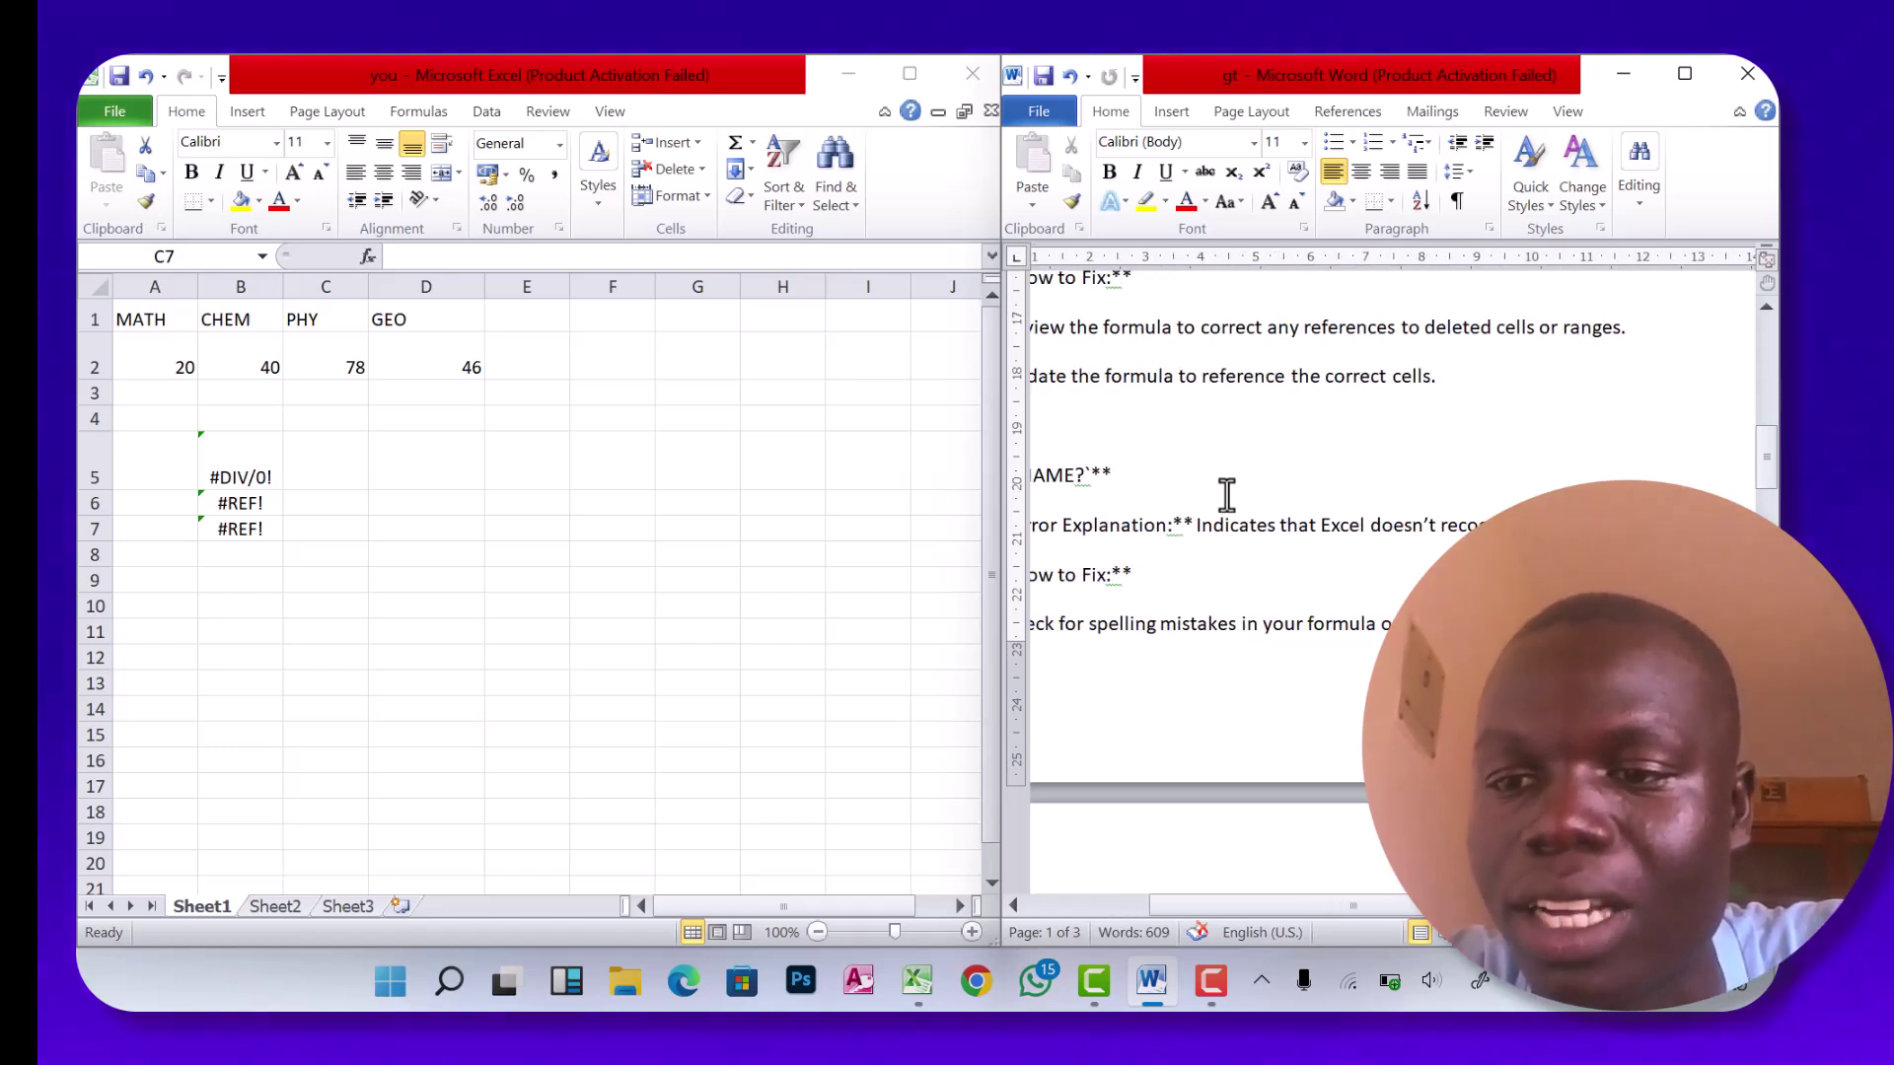
scroll(1226, 493, "right", 10)
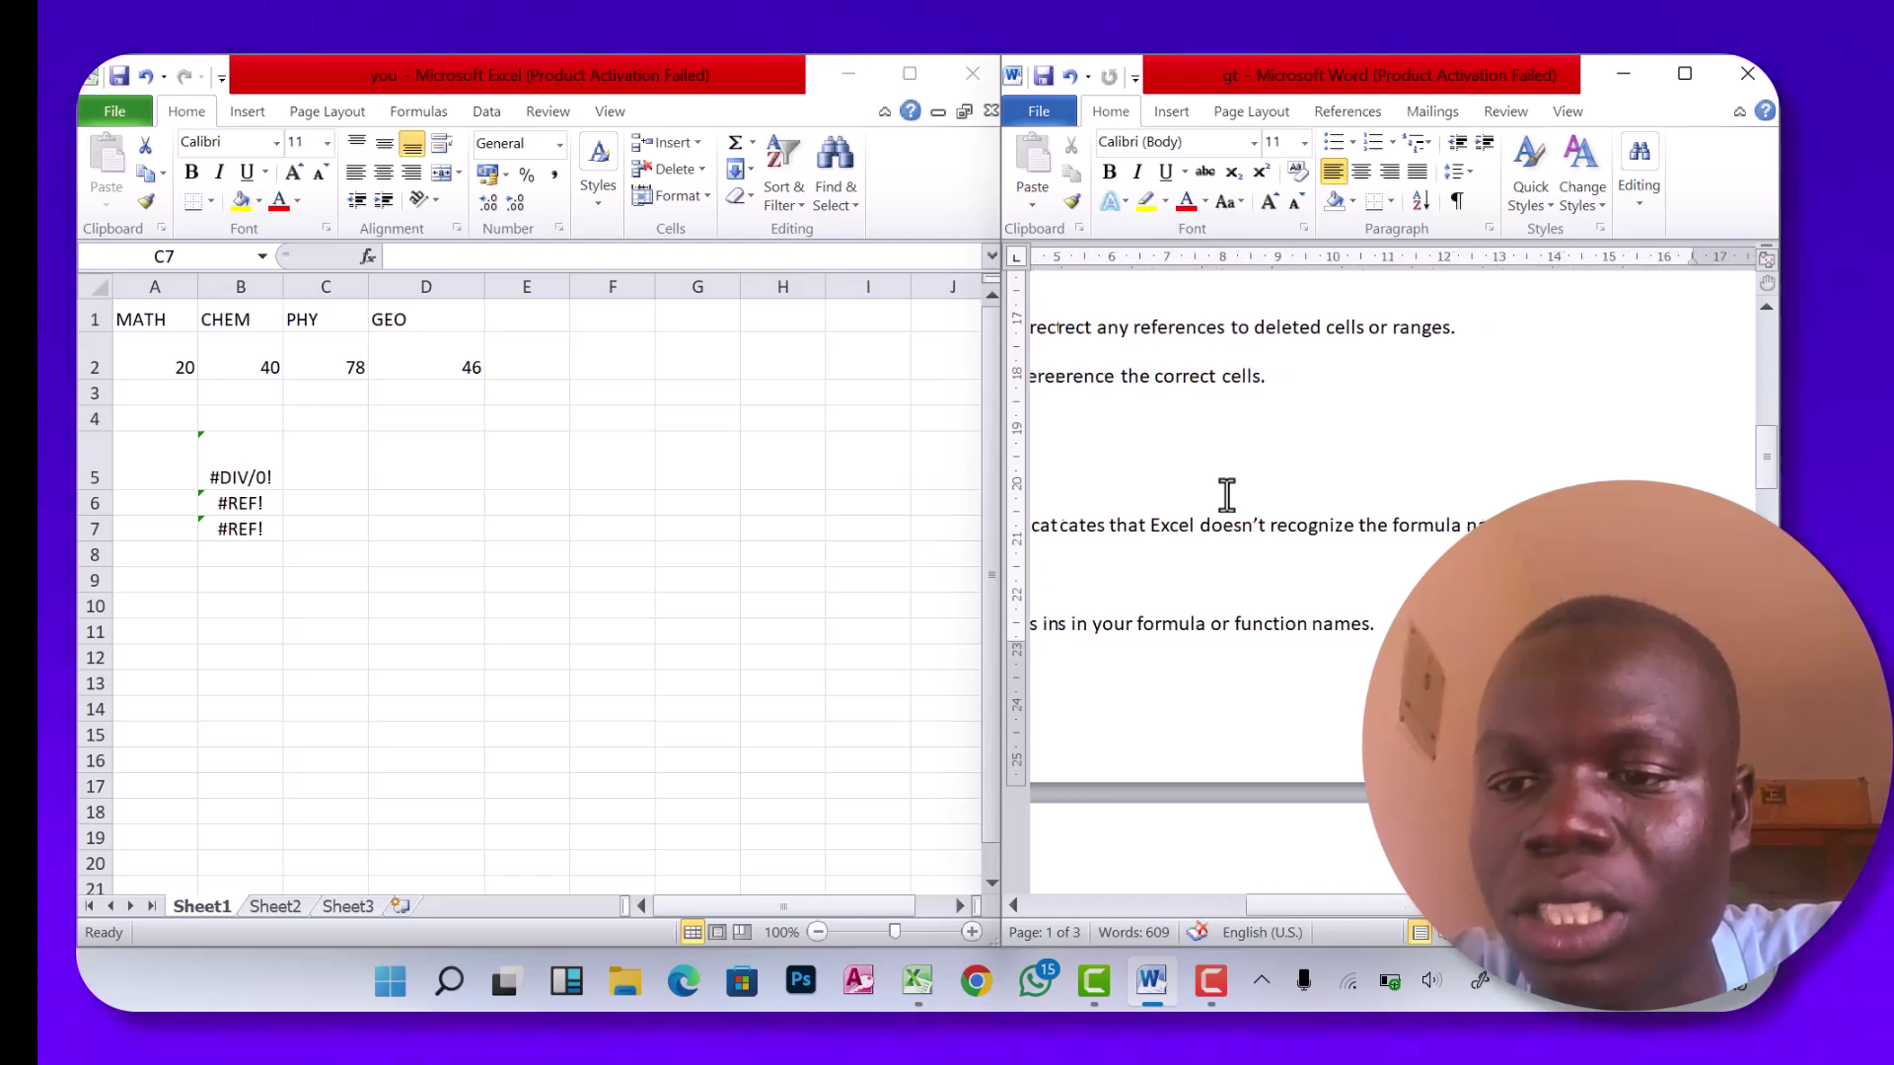
scroll(1226, 493, "left", 10)
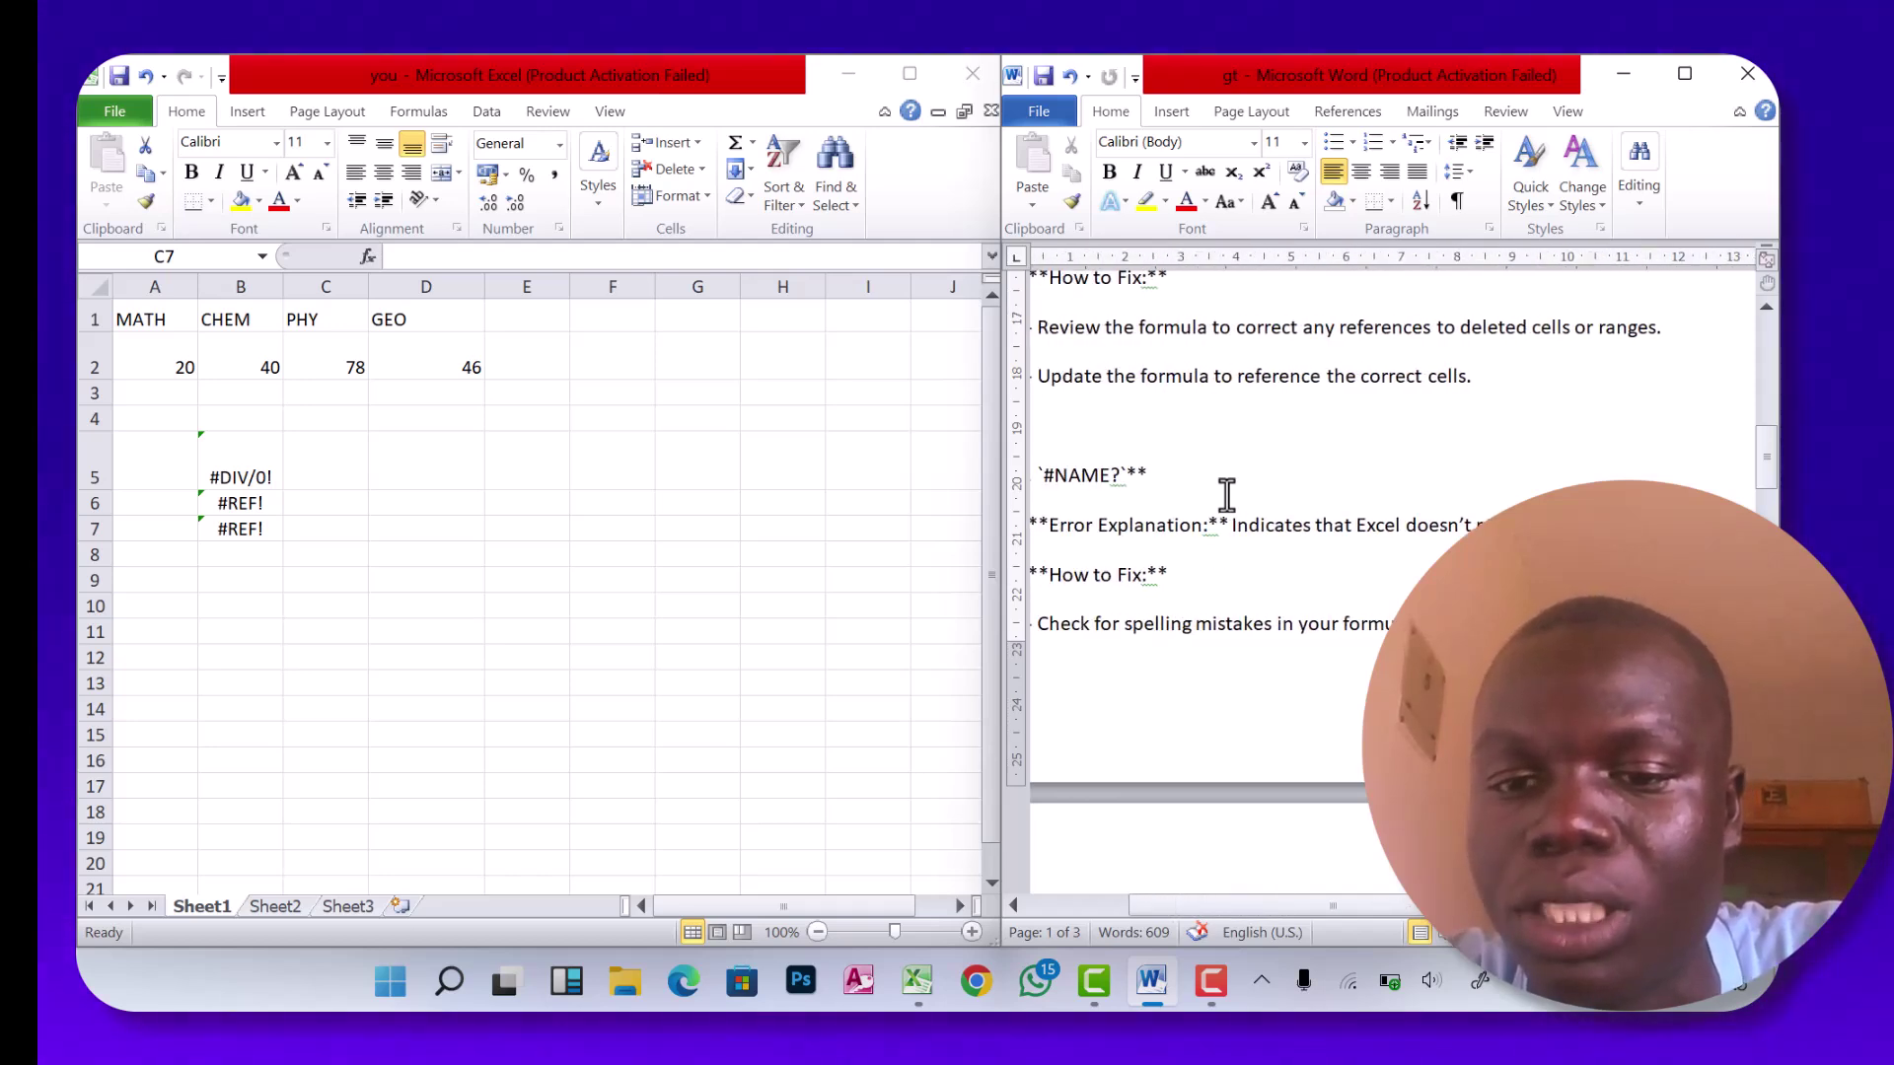
scroll(1226, 493, "left", 2)
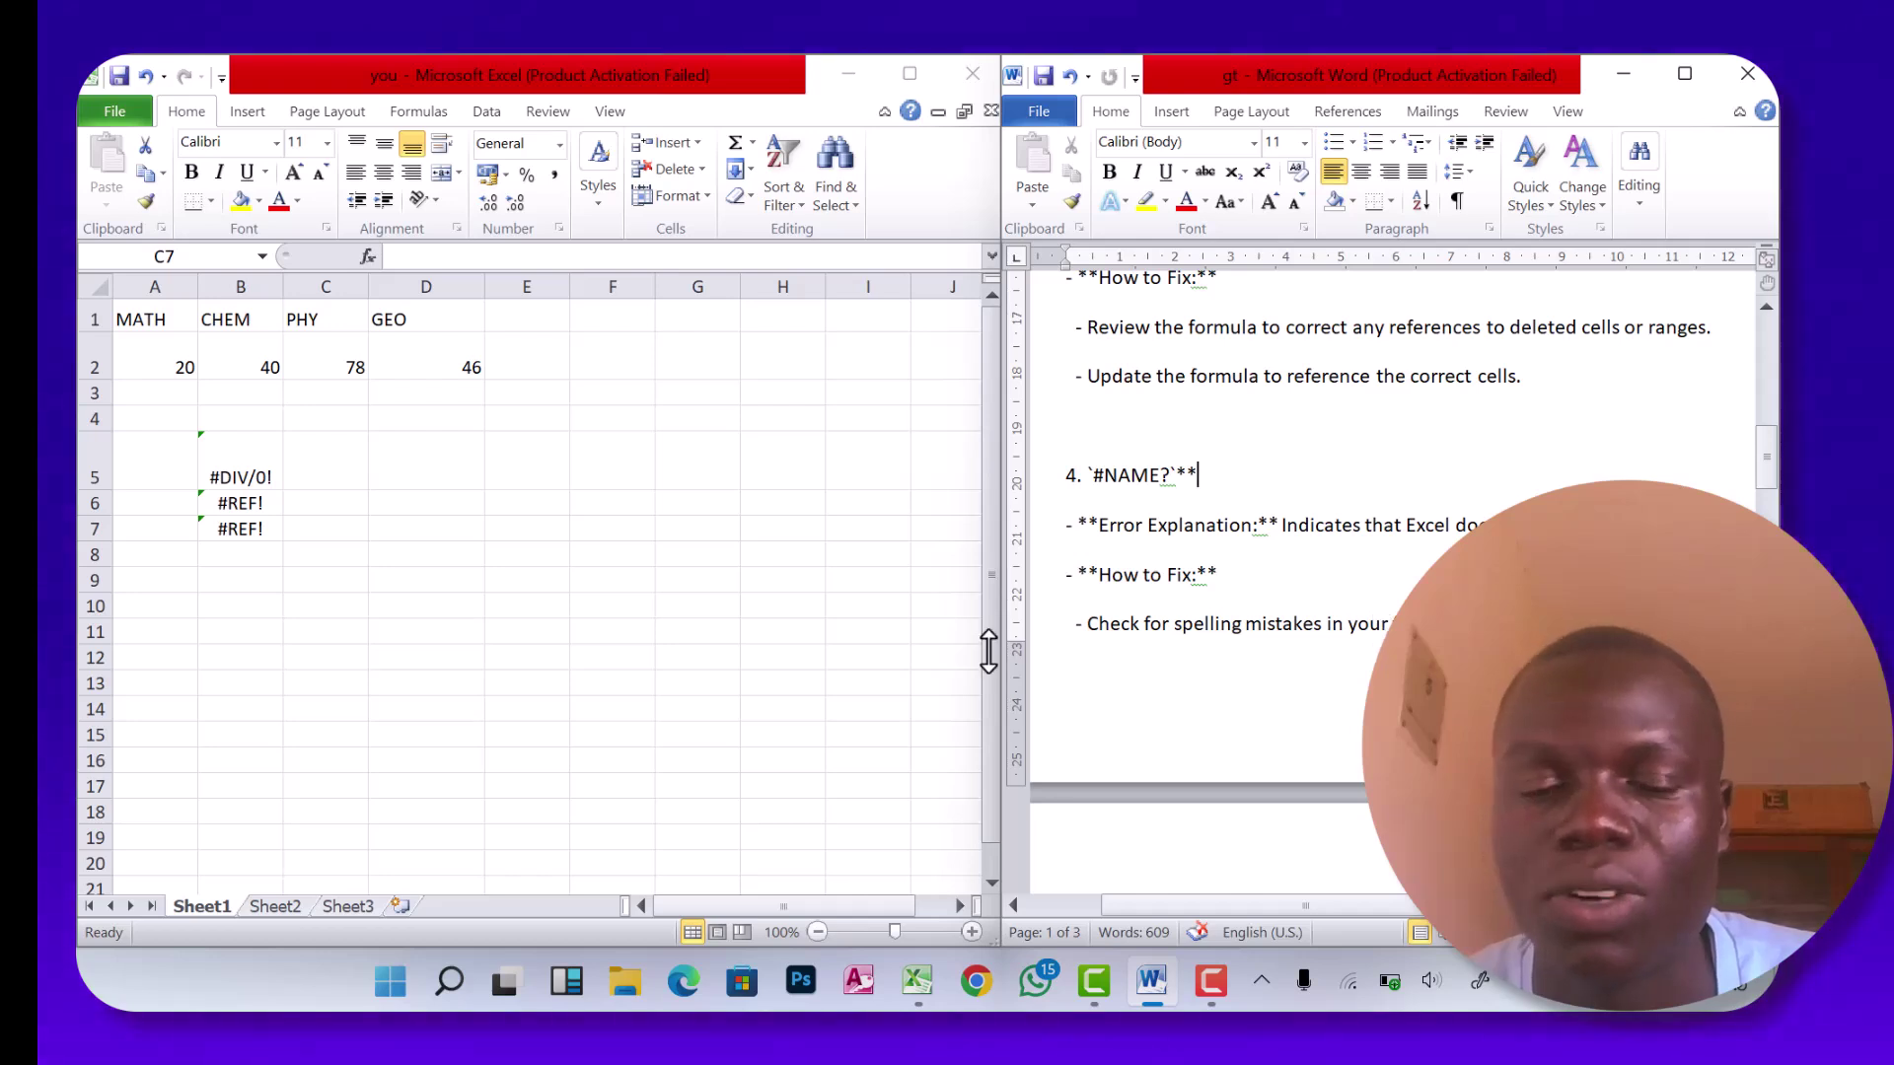
Switch to the Excel workbook and enter SUMM(9+9) in cell B8.
left_click(221, 549)
left_click(223, 552)
type("SUMM(9+9")
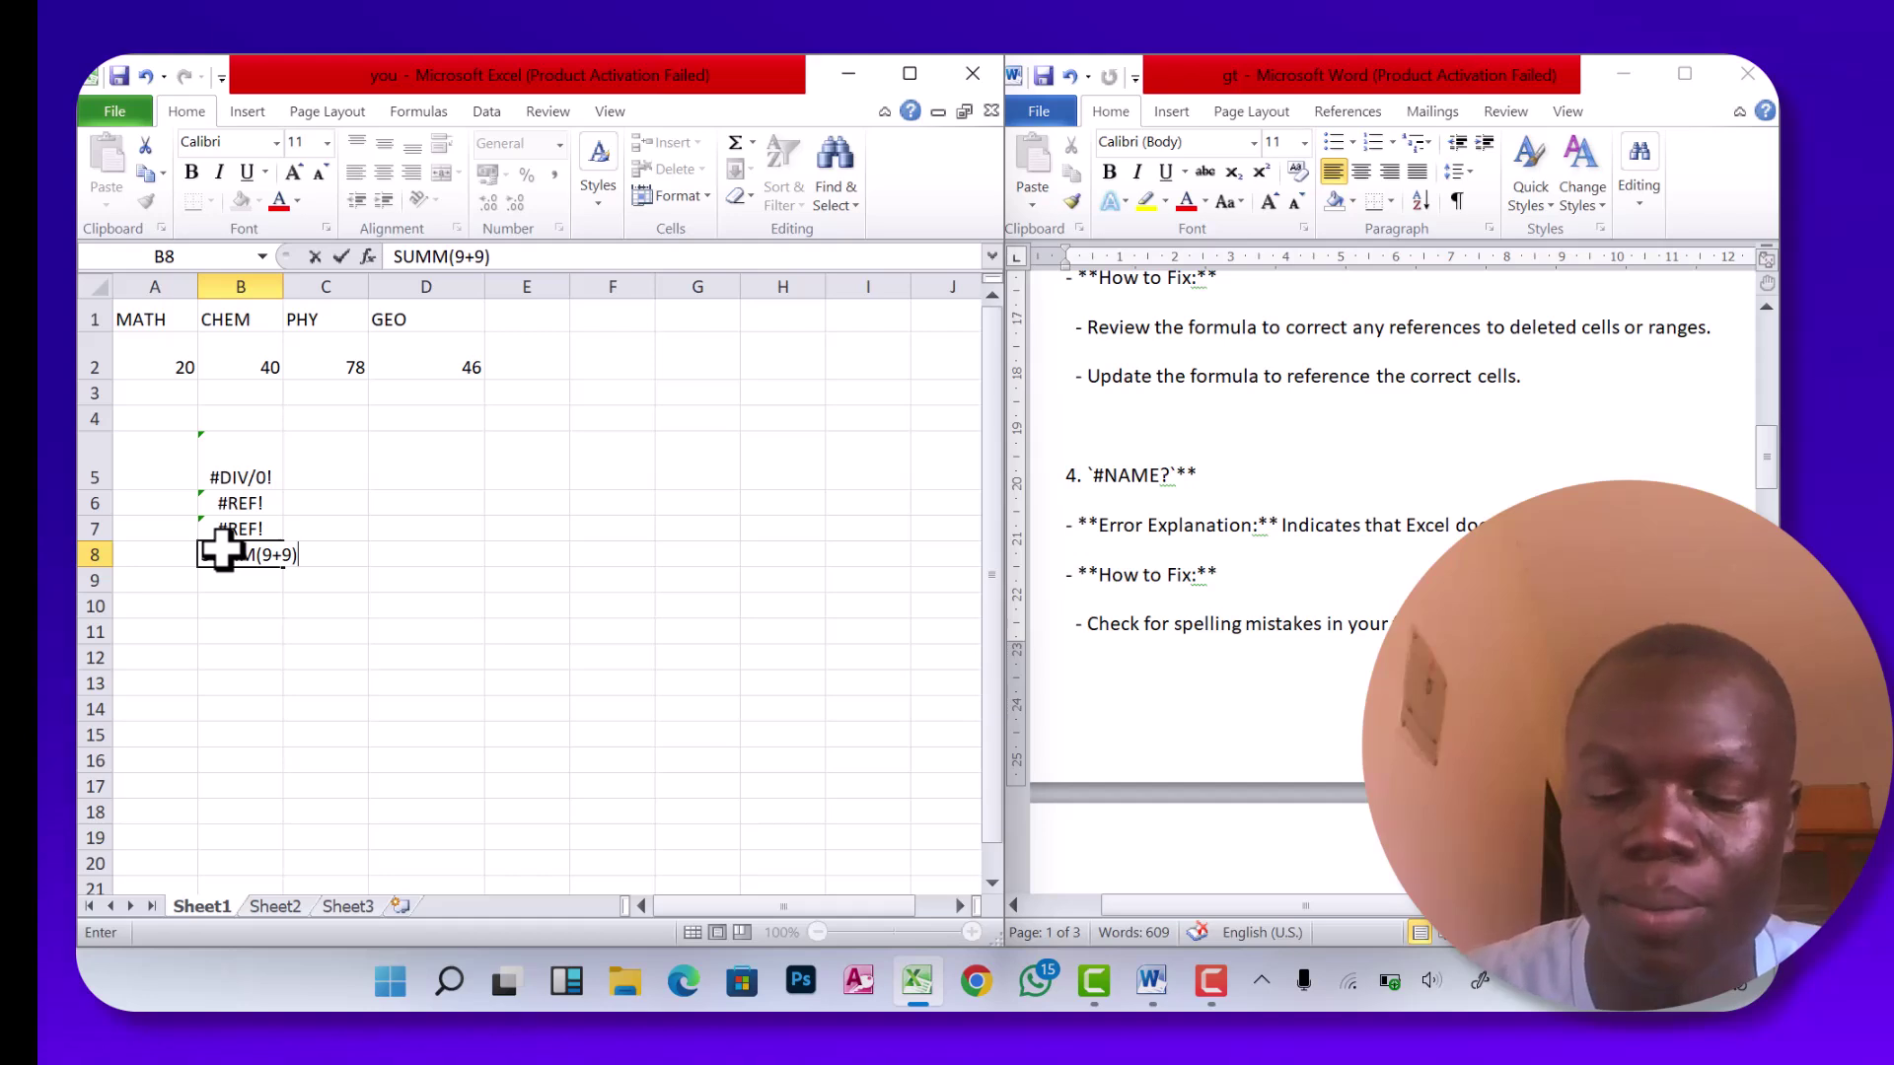
key("Return")
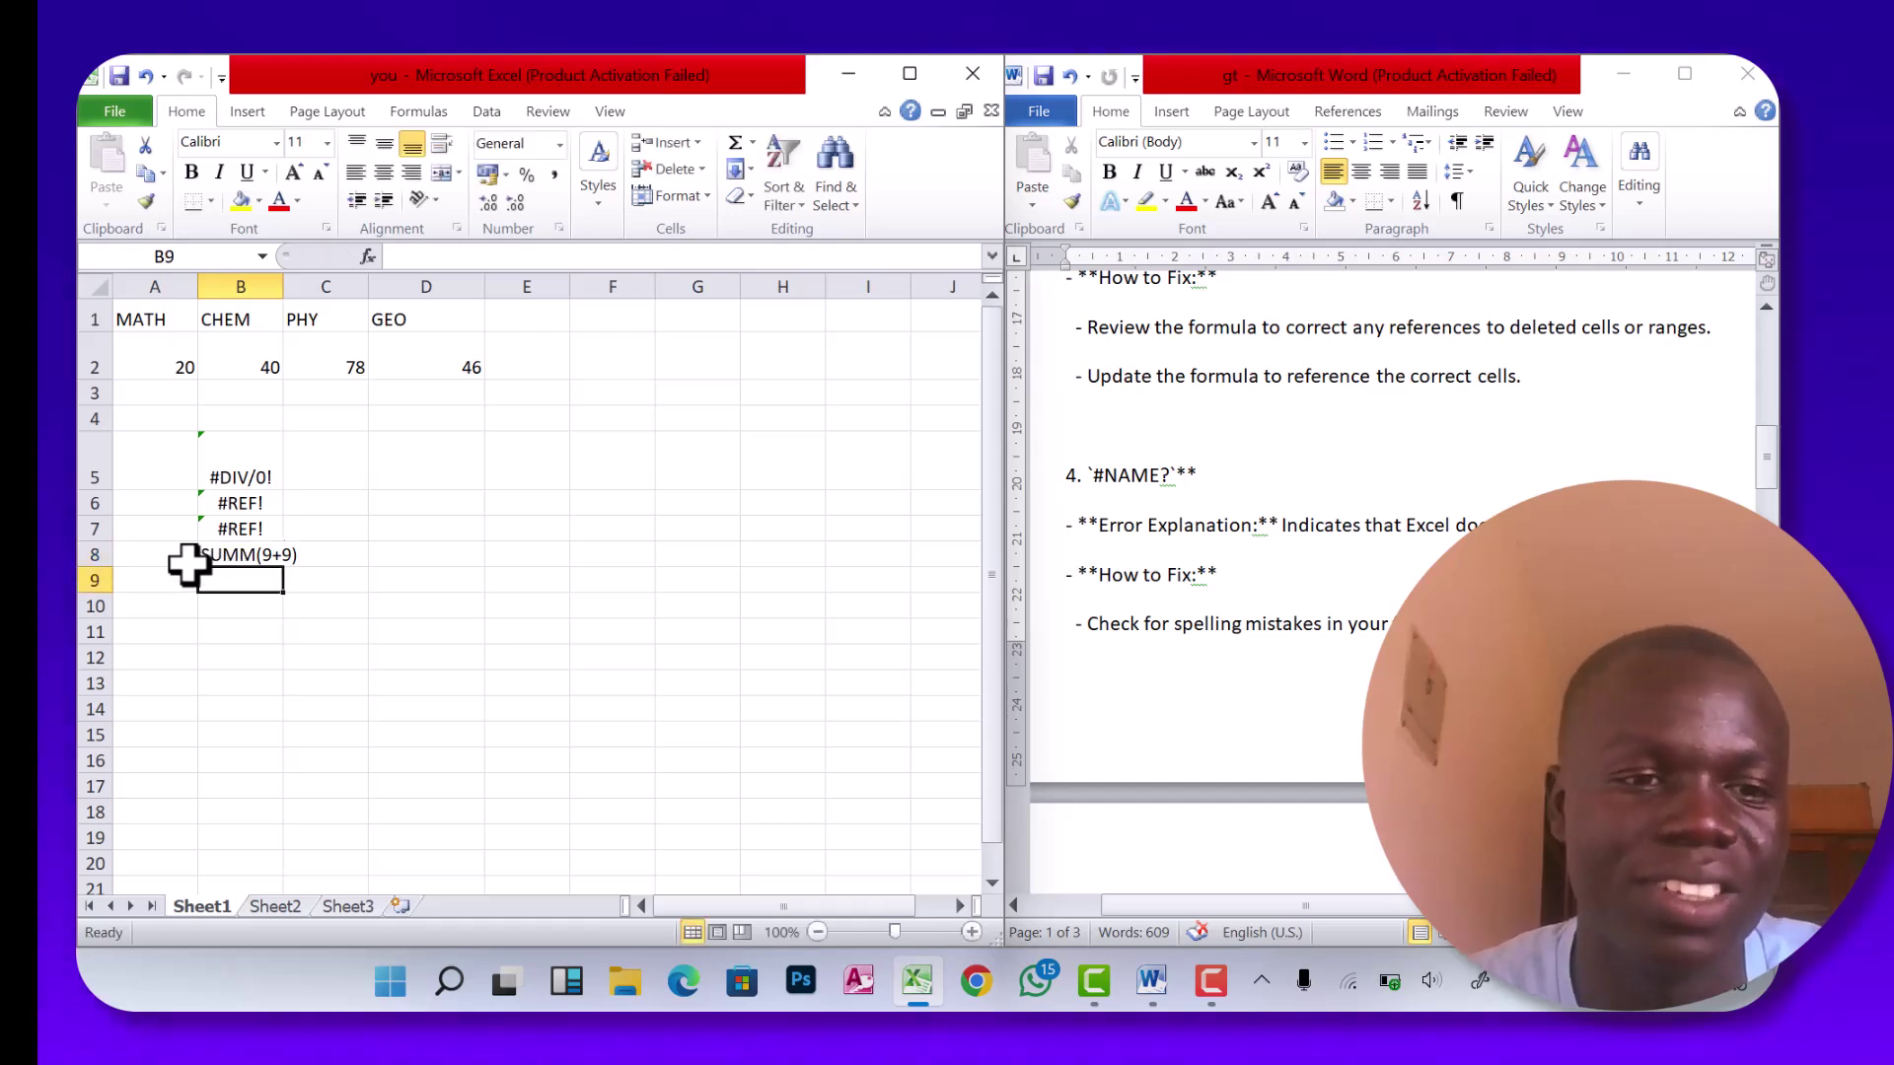
Edit cell B8 by adding a leading equals sign so it holds the misspelled formula =SUMM(9+9).
left_click(240, 550)
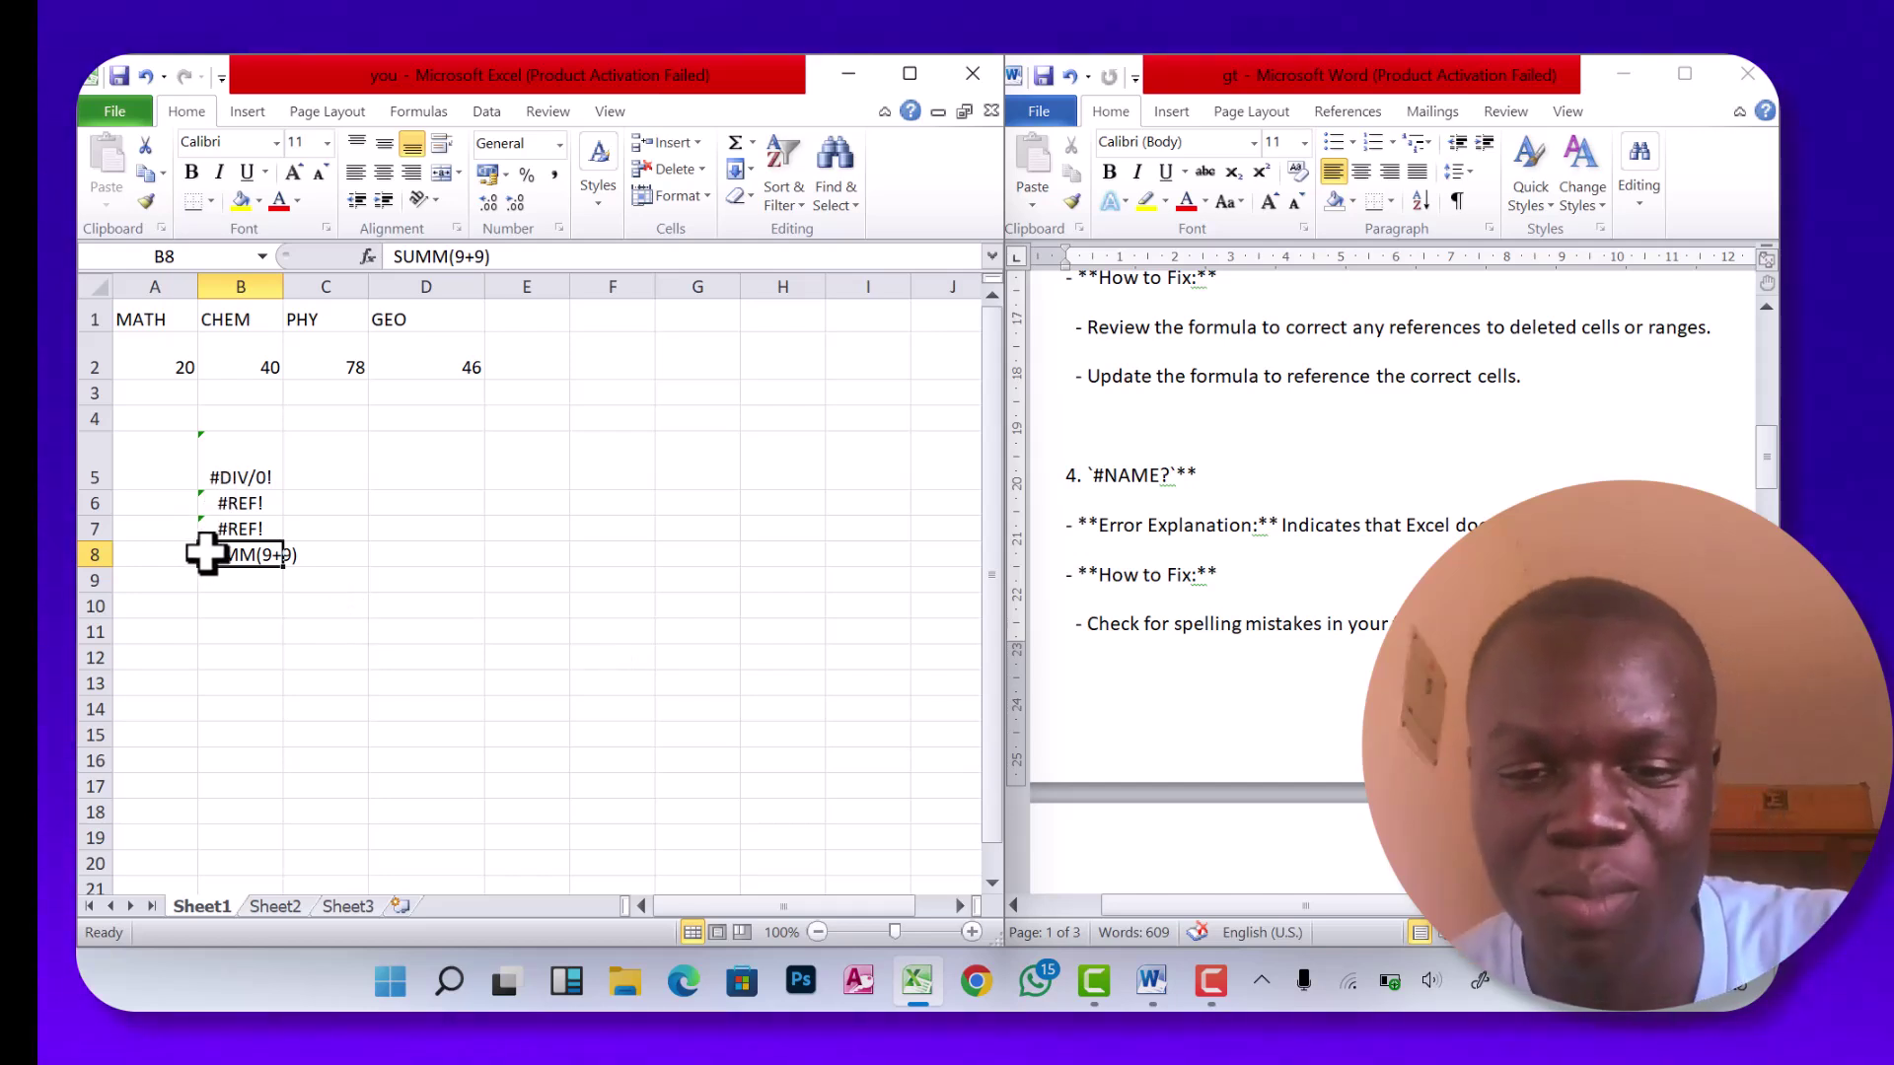
double_click(283, 554)
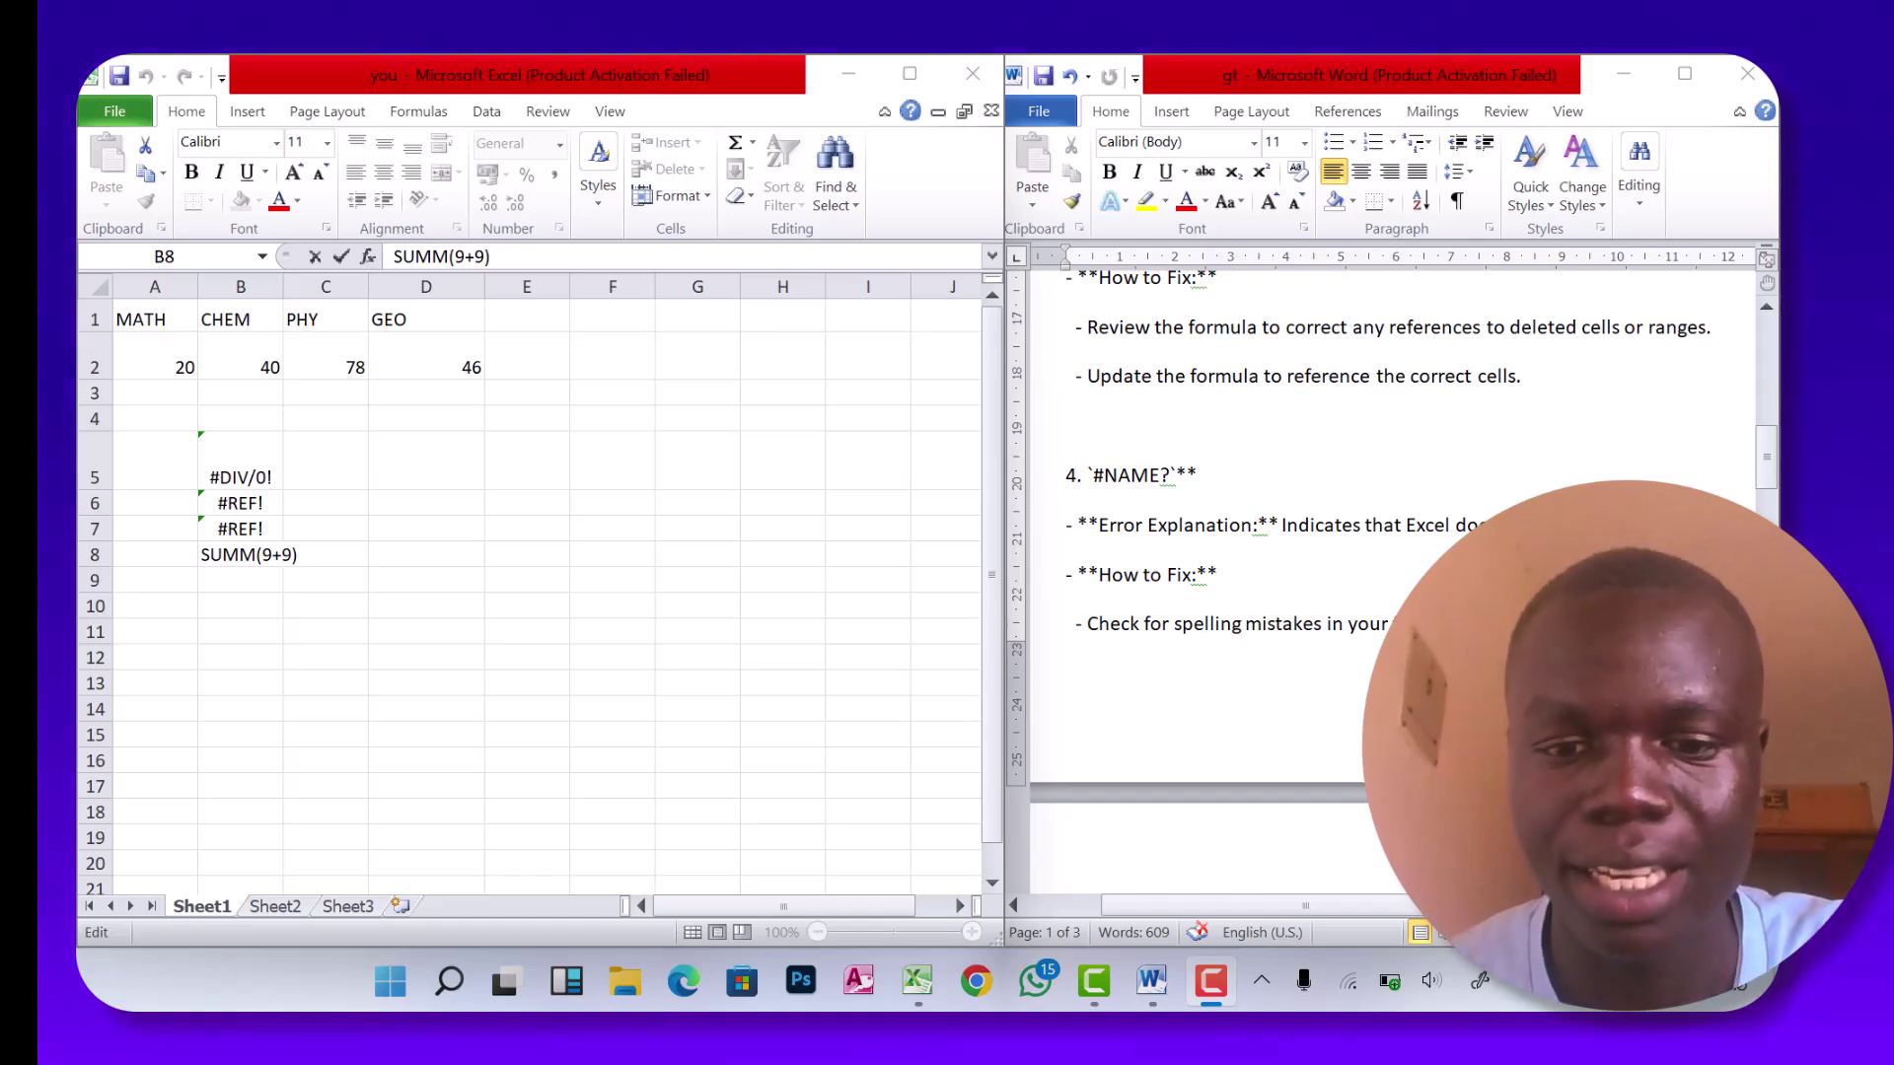
left_click(249, 548)
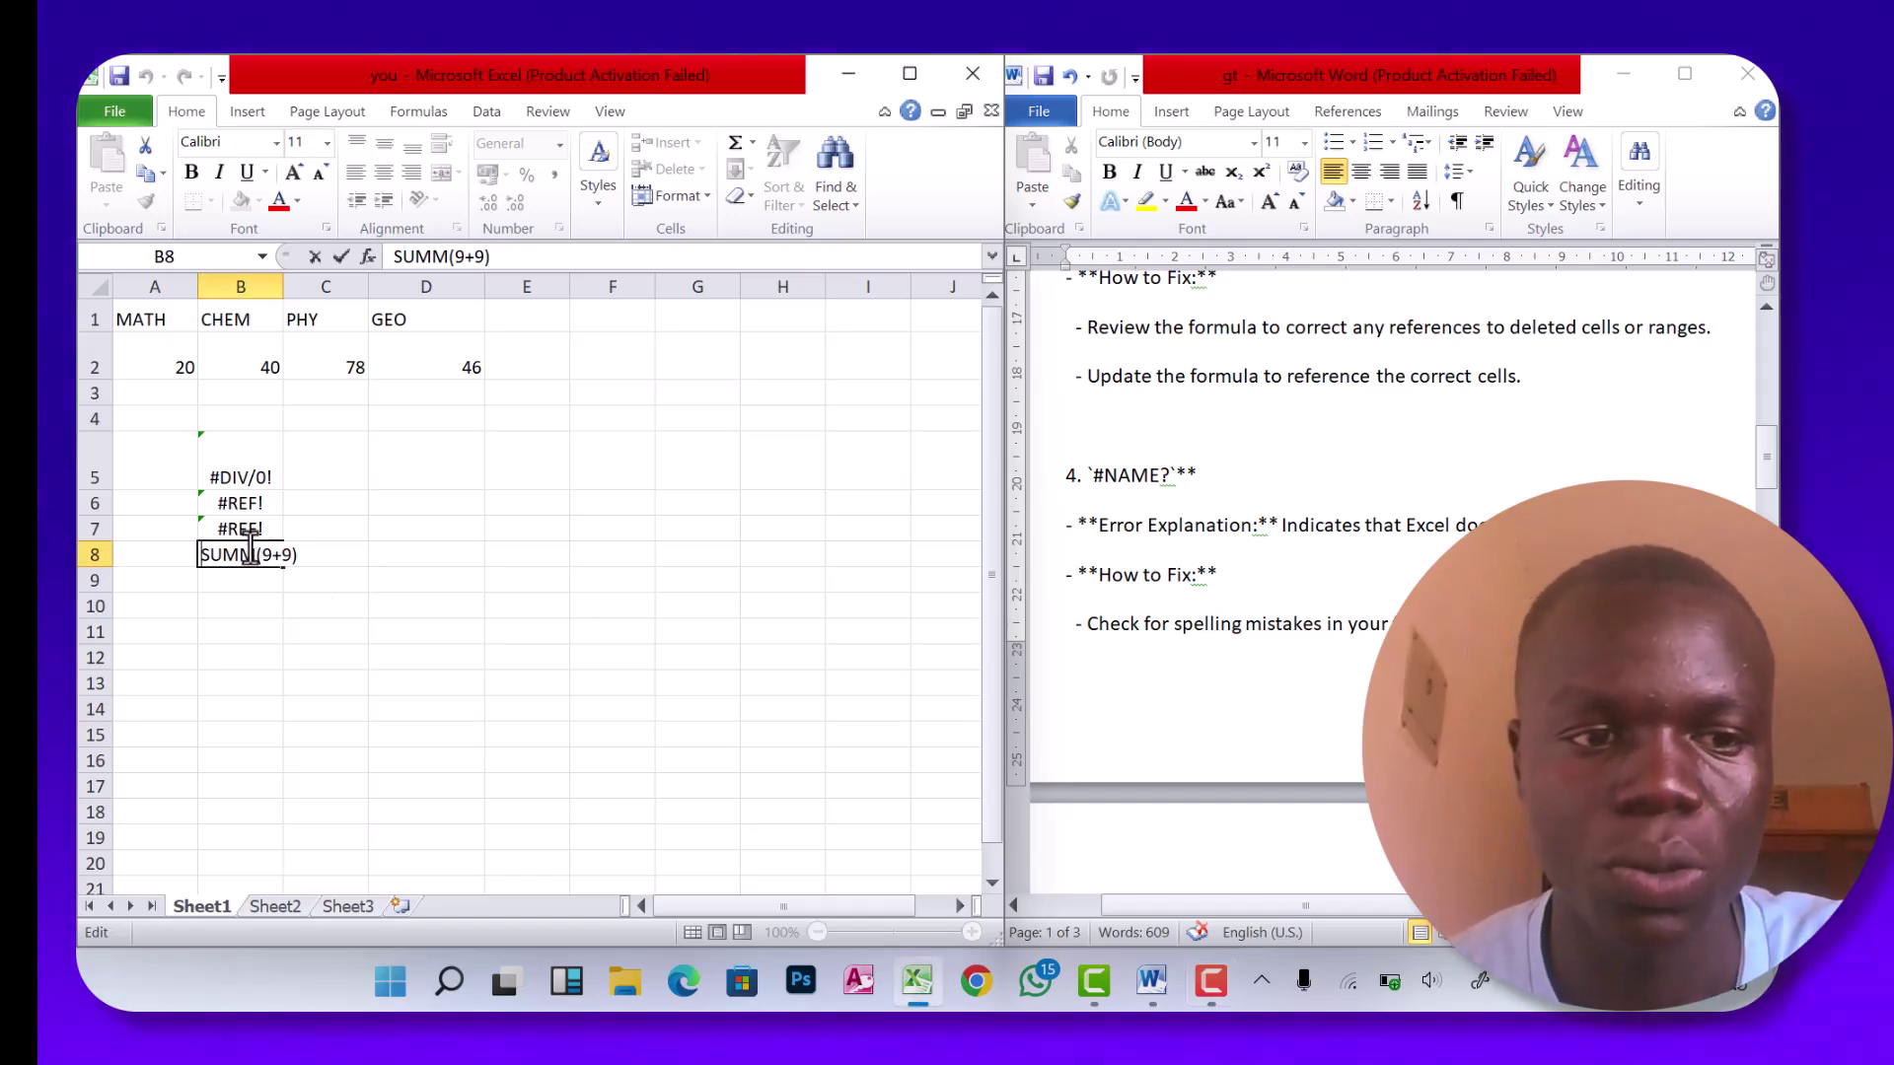
type("=")
key("Return")
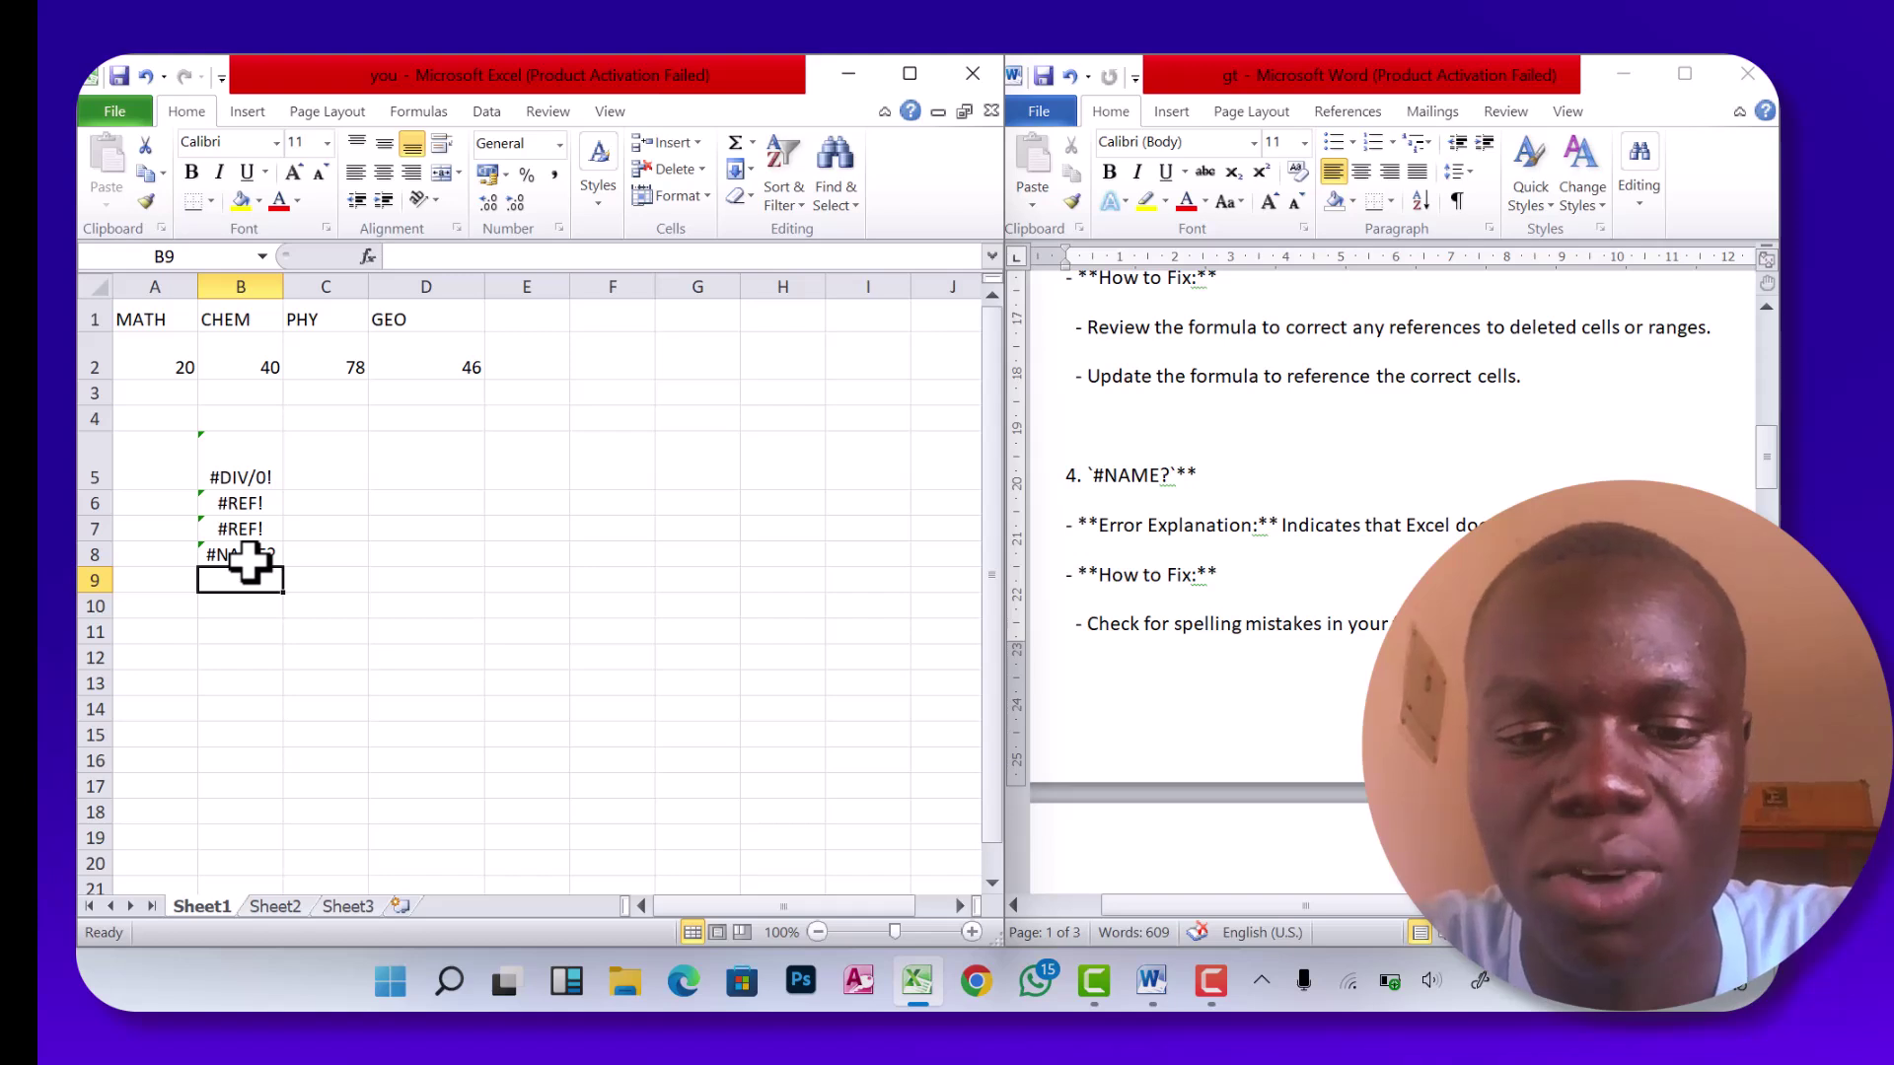
Switch to the Word list and read on from the #NAME? fixes to the #NUM! section on the second page.
key("alt+Tab")
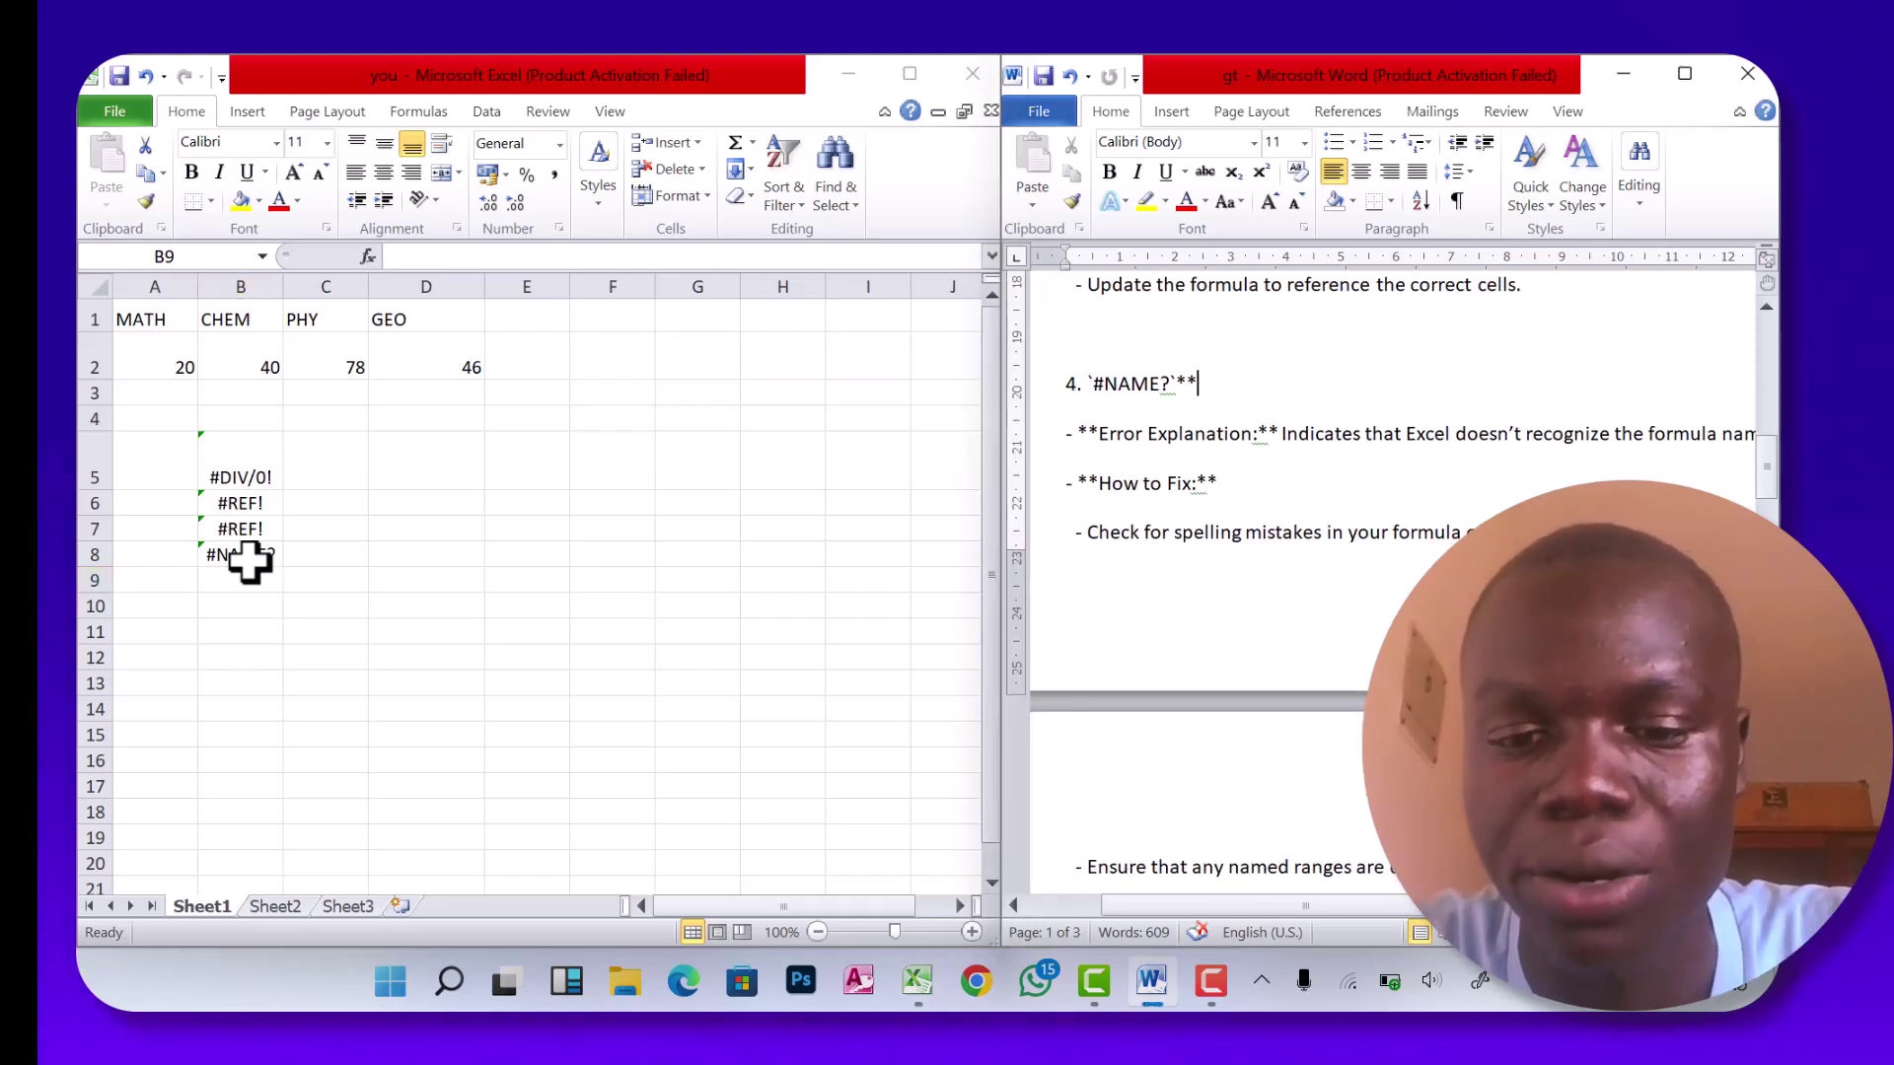
key("Down")
key("Down")
key("Down")
key("Down")
key("Down")
key("Down")
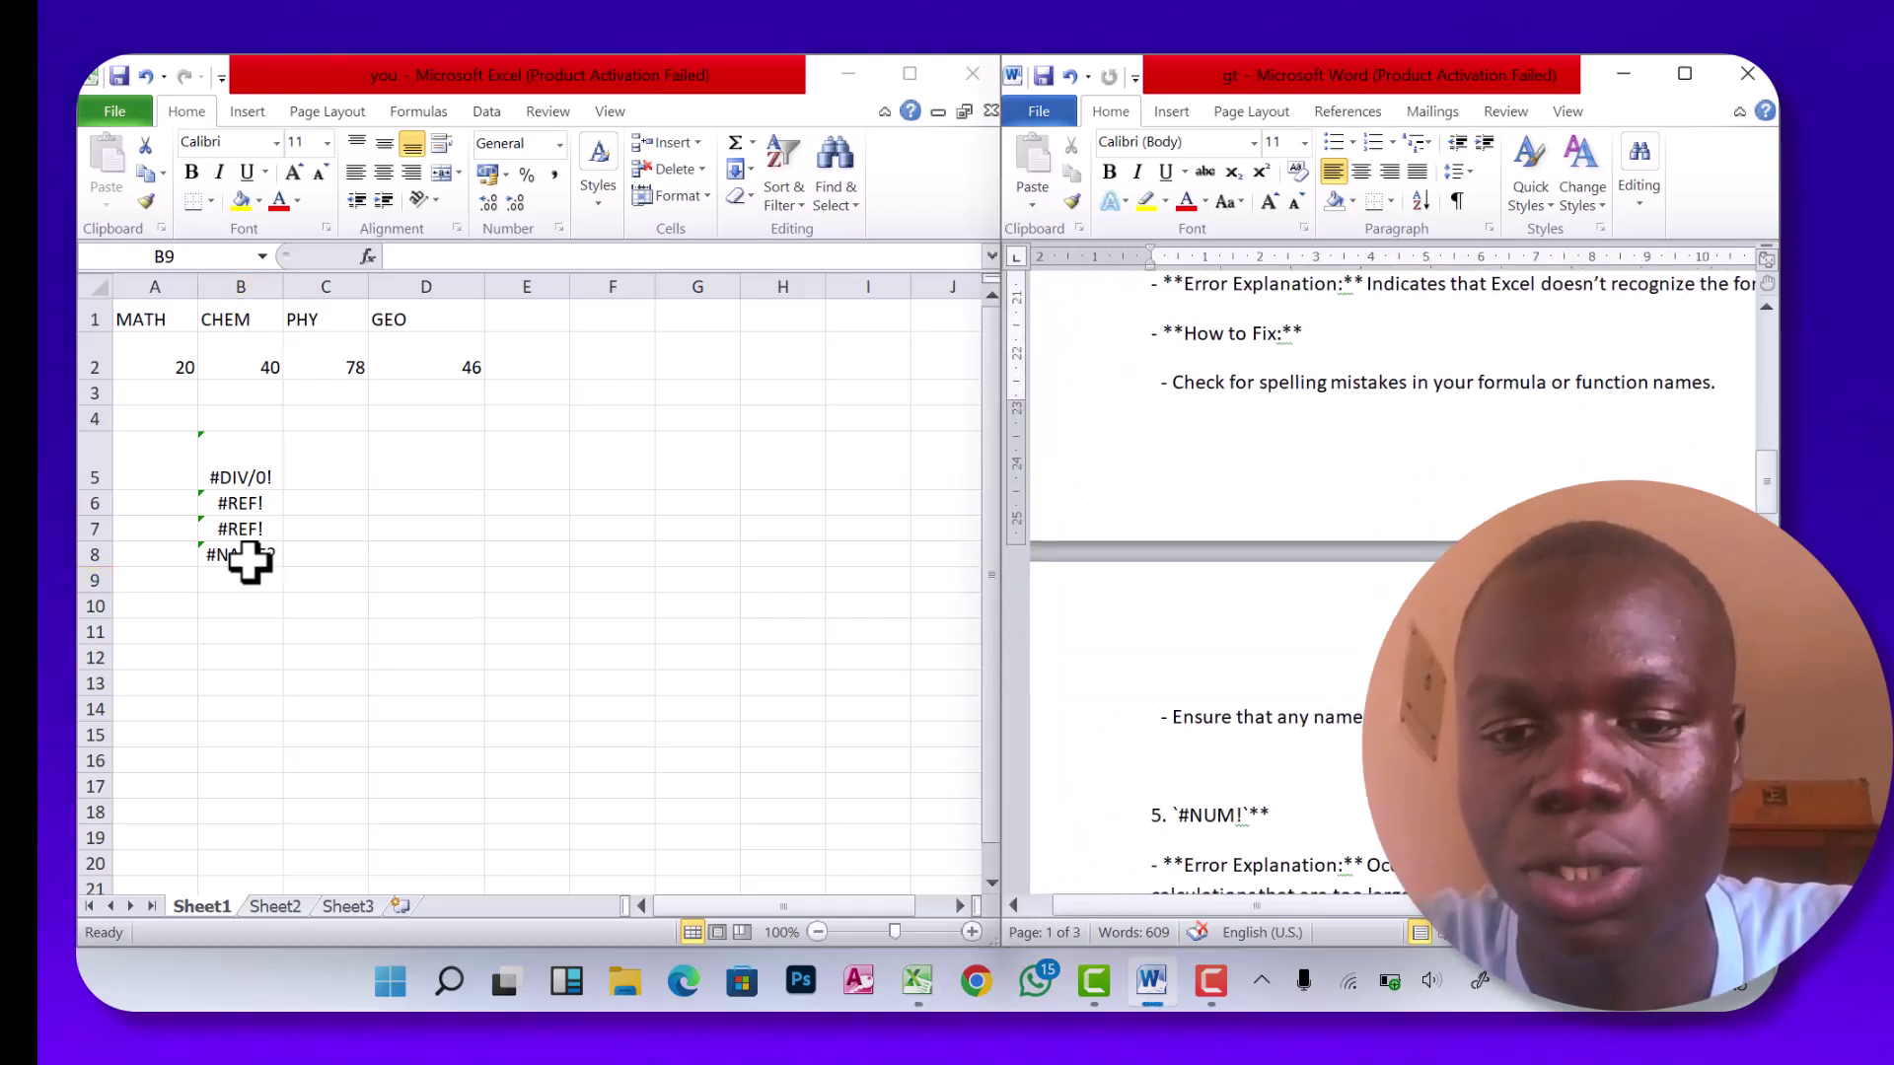
key("Down")
key("Down")
key("Down")
key("Down")
key("Down")
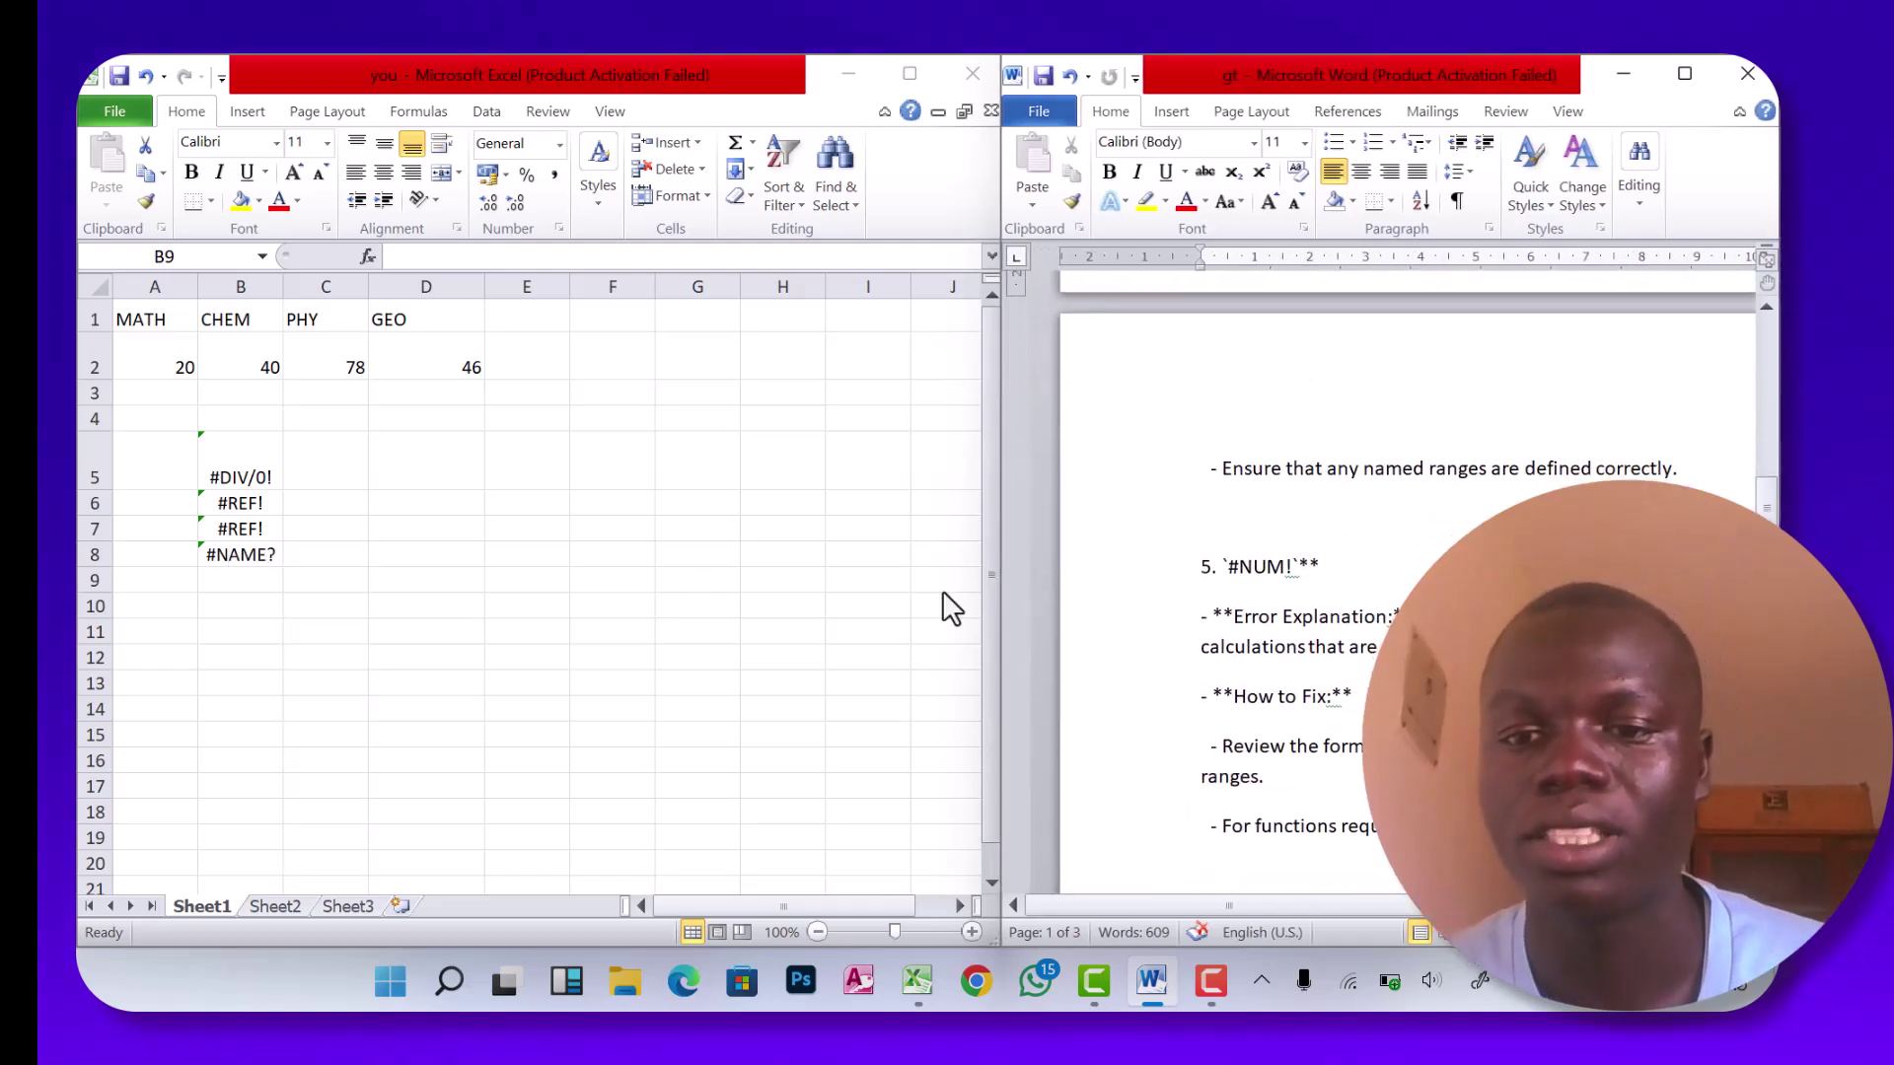
Add the line ########## above the #NUM! heading in the Word list and highlight it with the text above.
left_click(1305, 533)
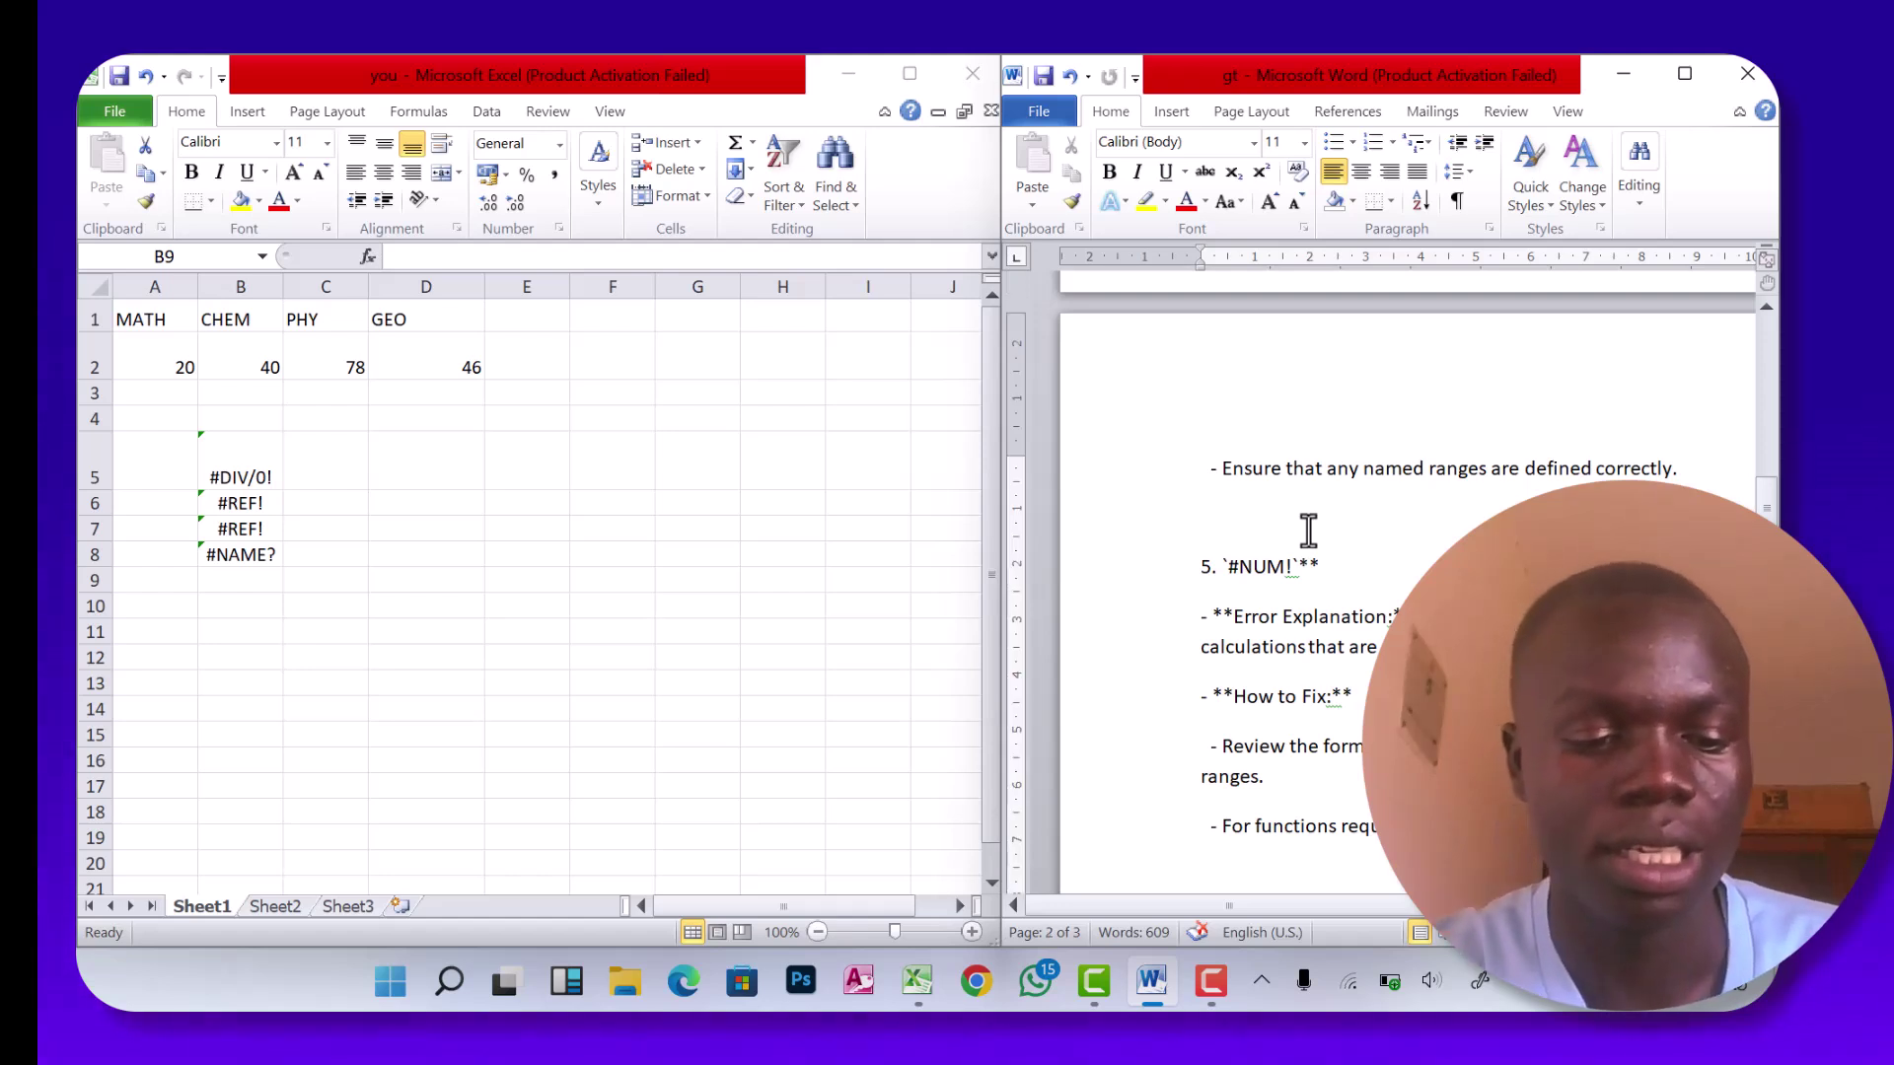
type("##########")
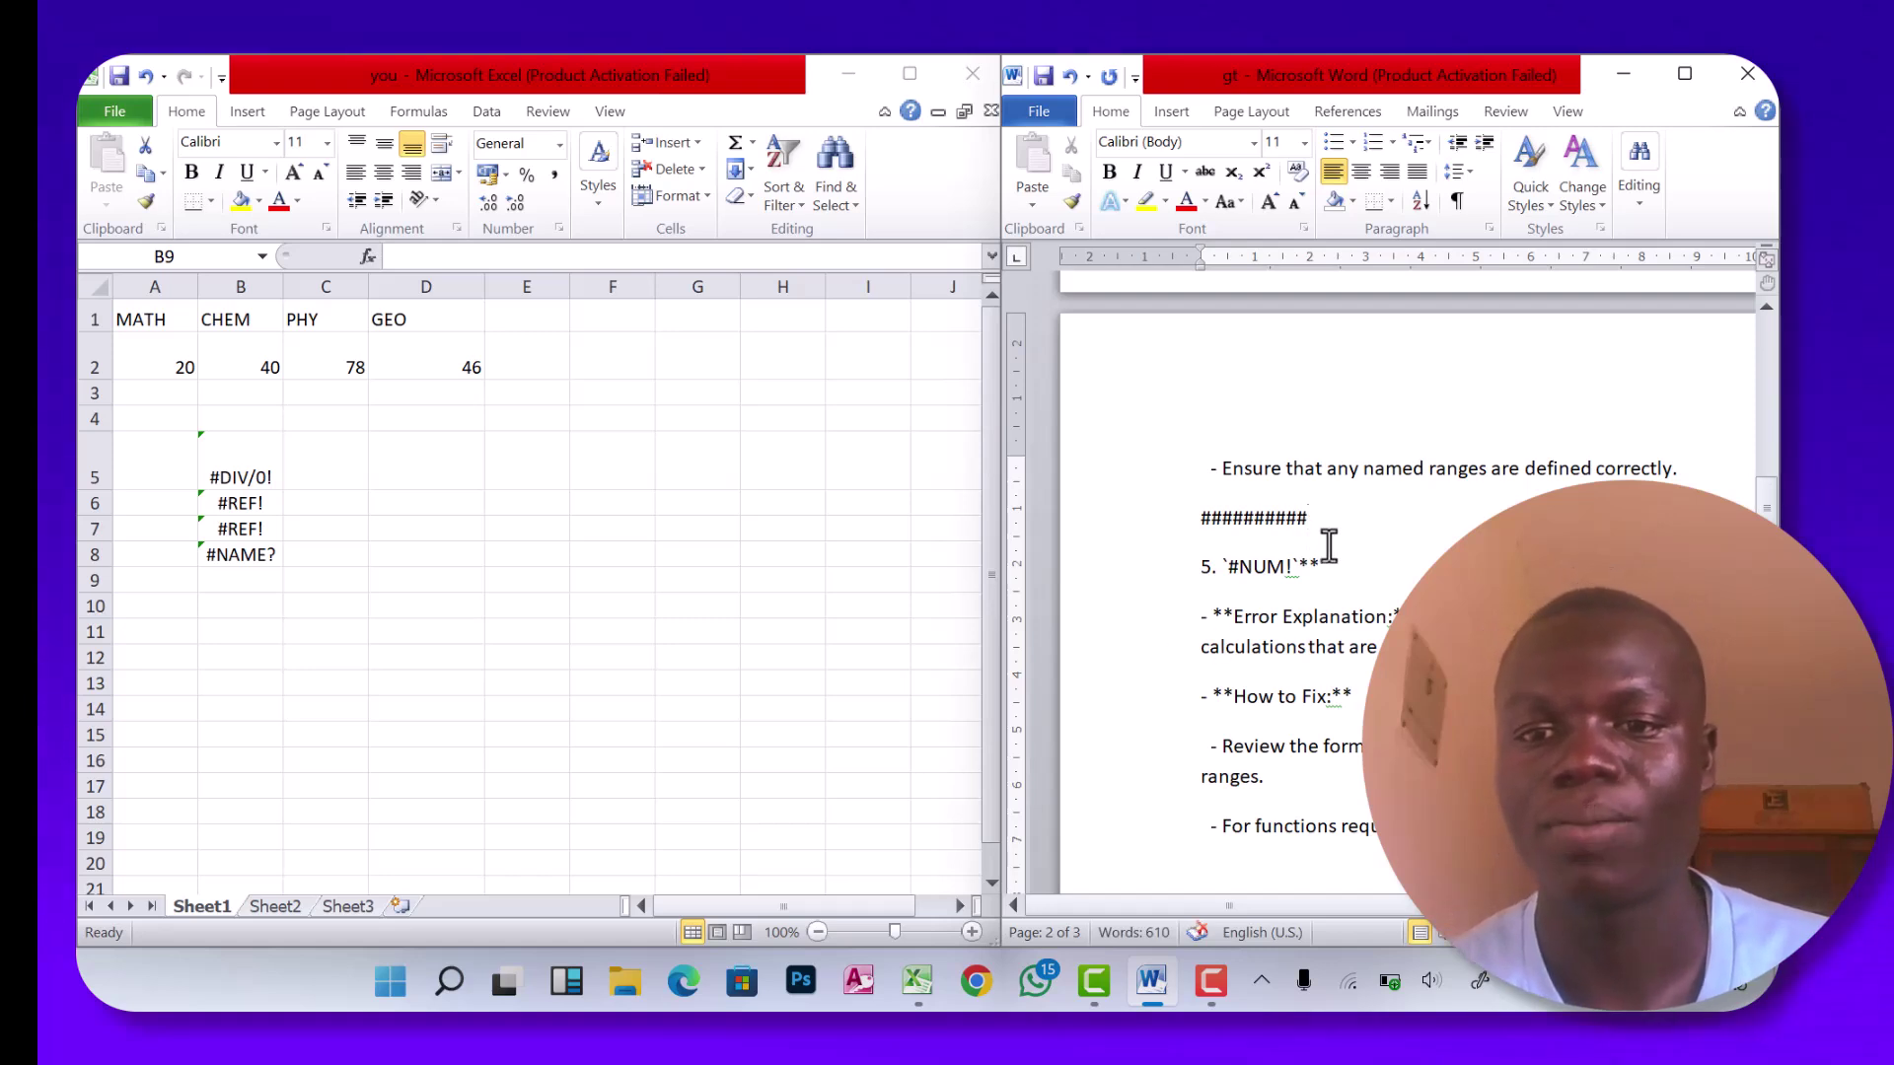
left_click_drag(1326, 533, 1281, 472)
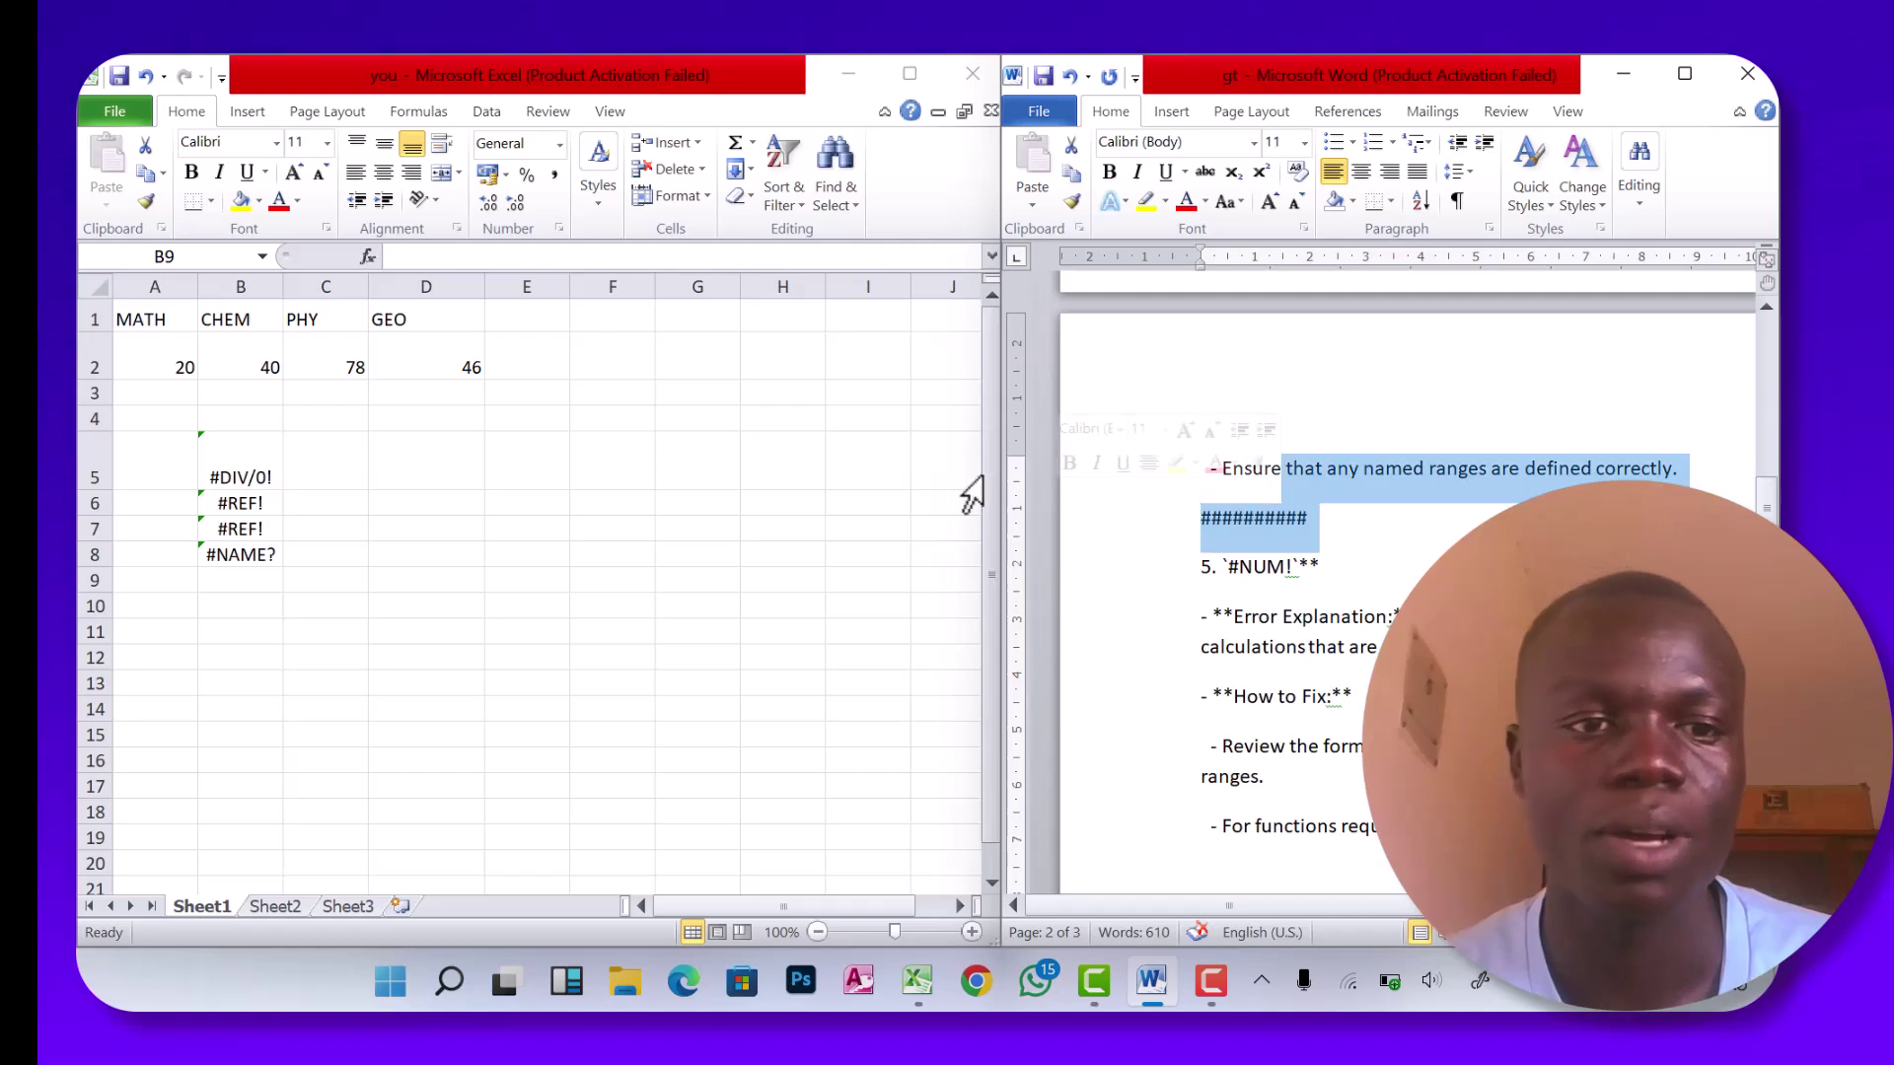
left_click(428, 501)
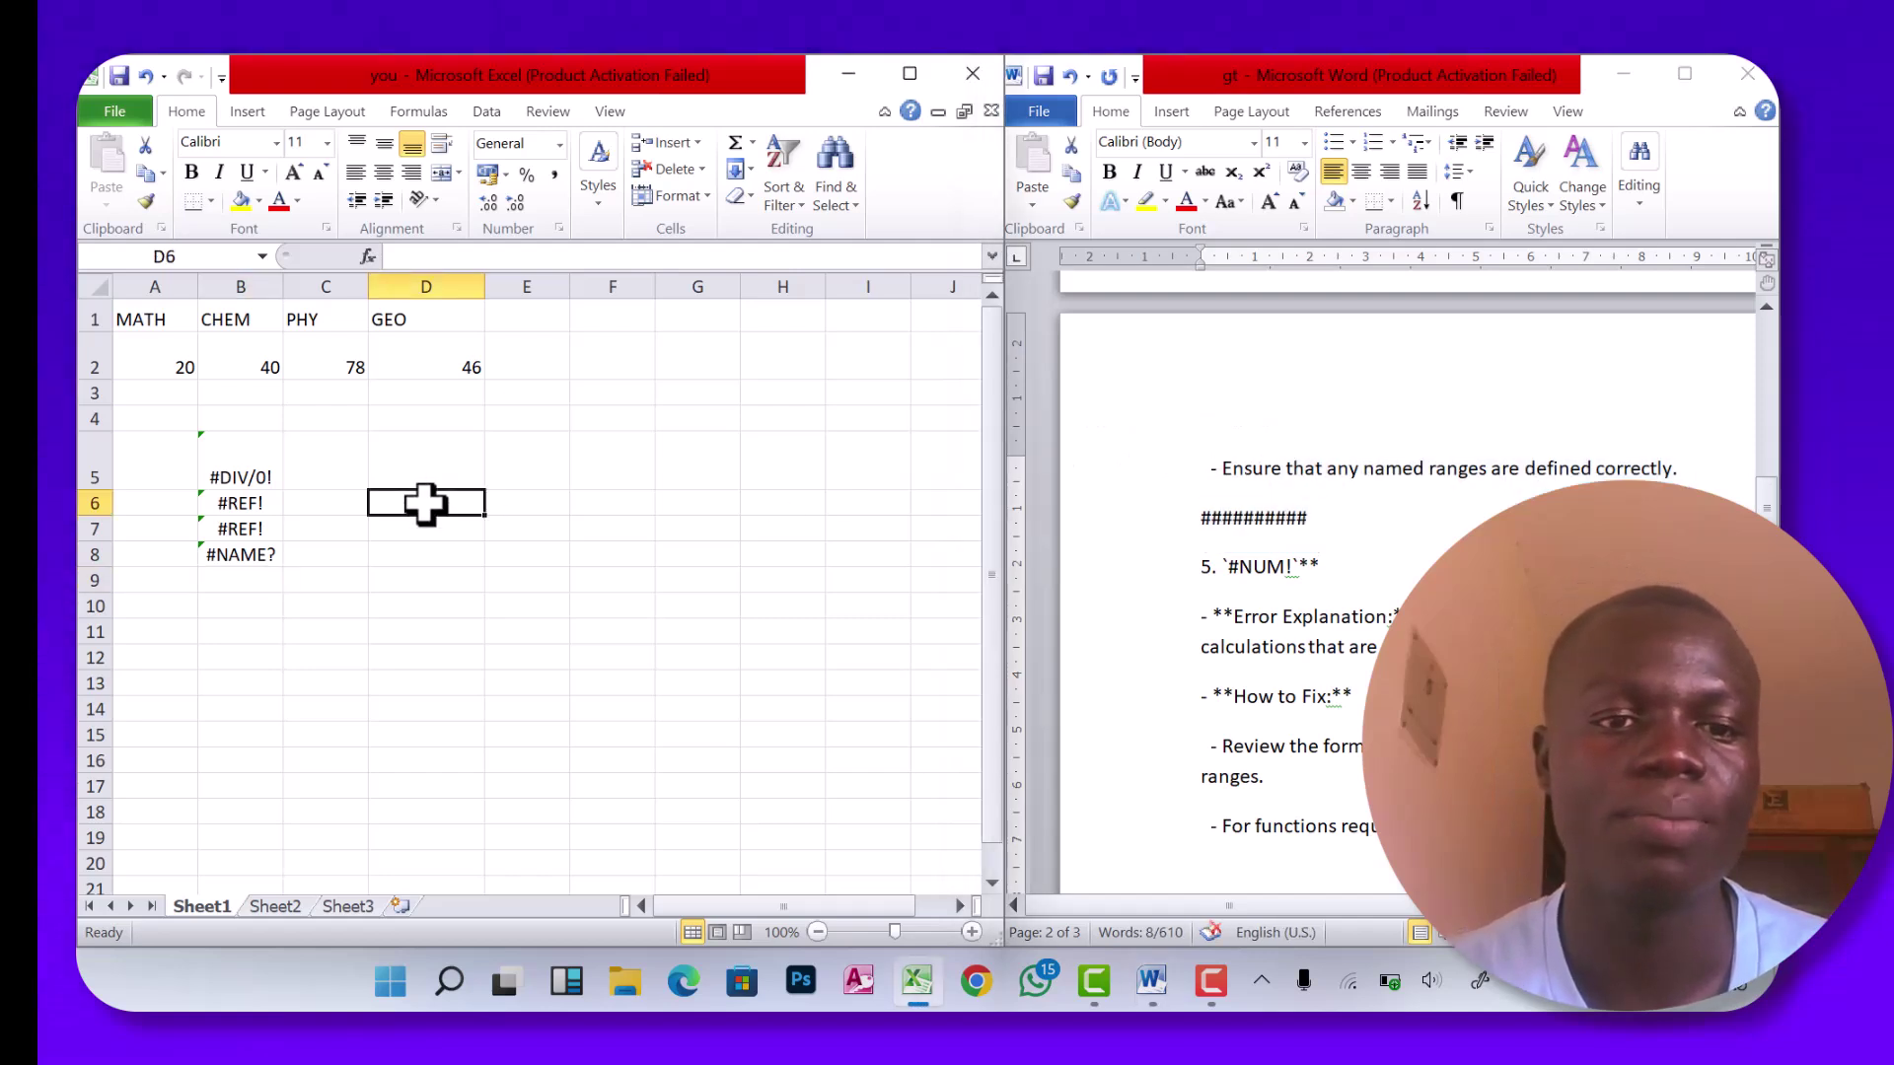
type("234567876543")
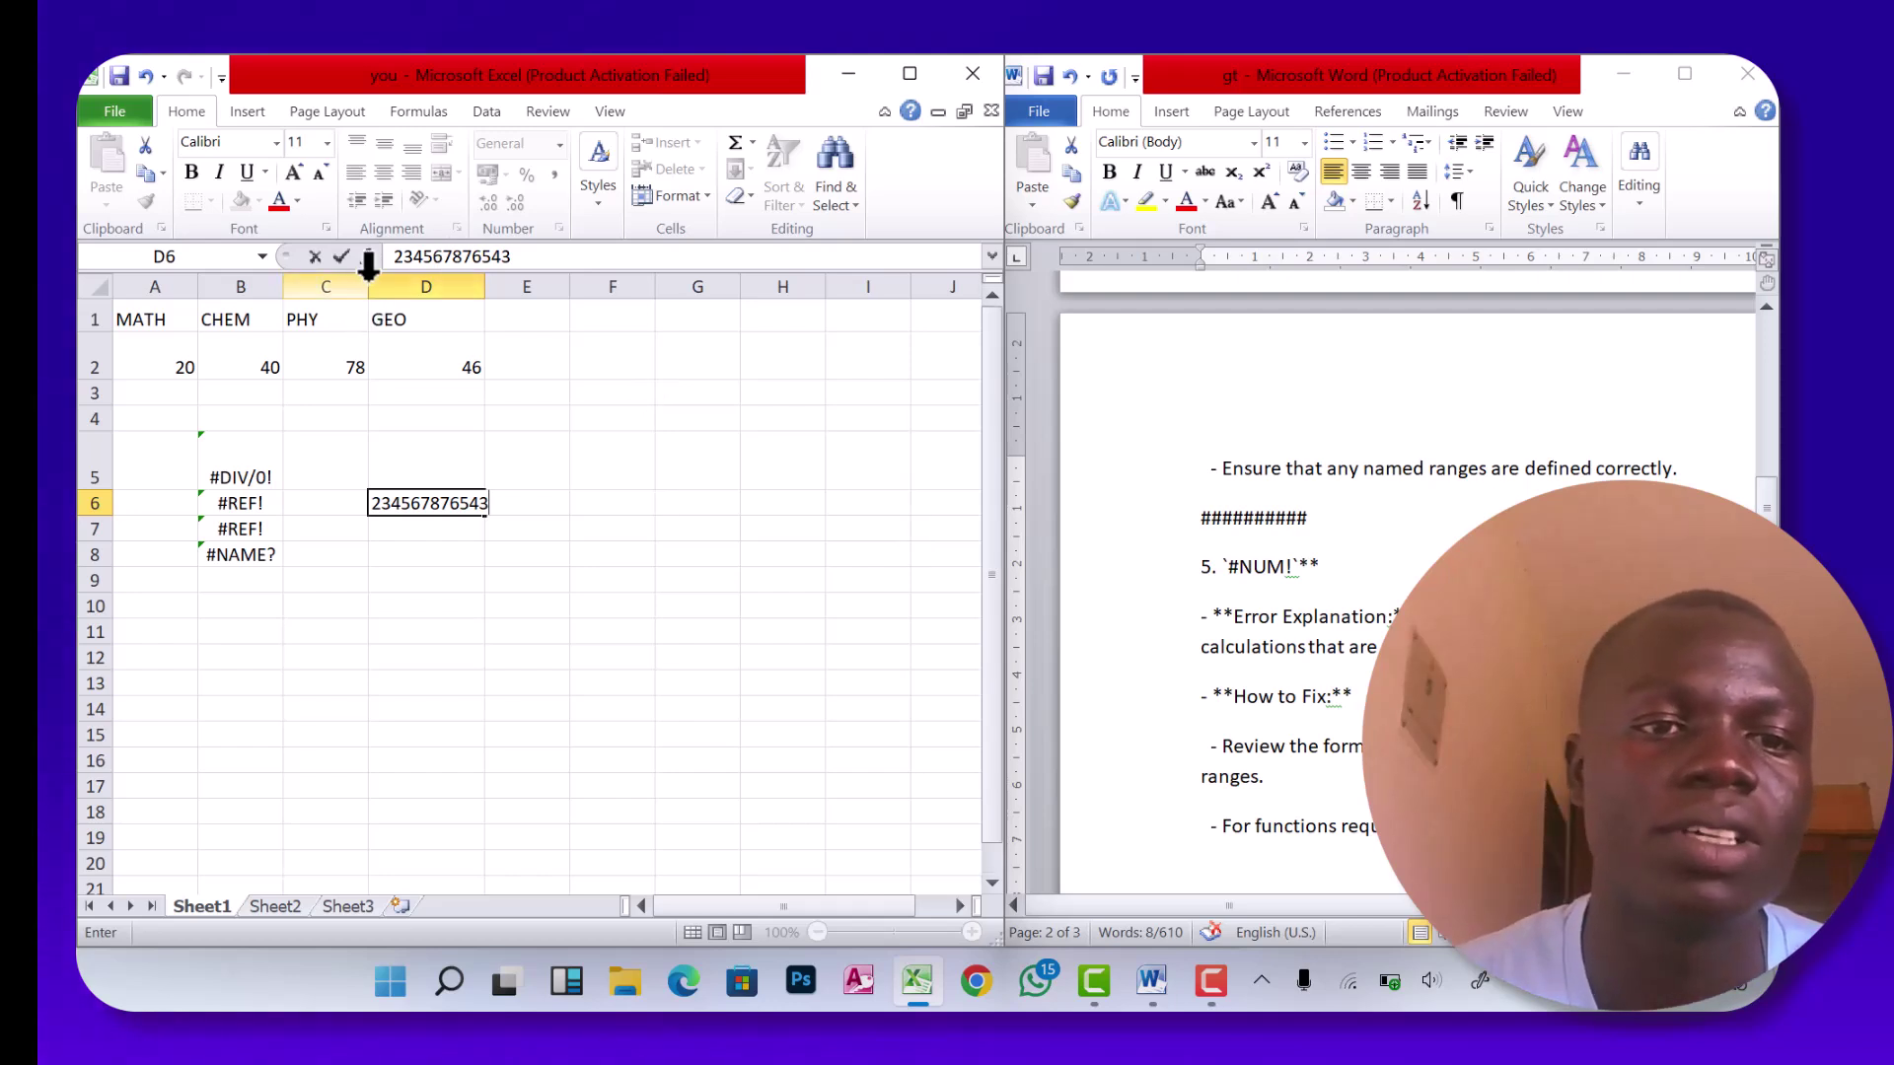
left_click(381, 335)
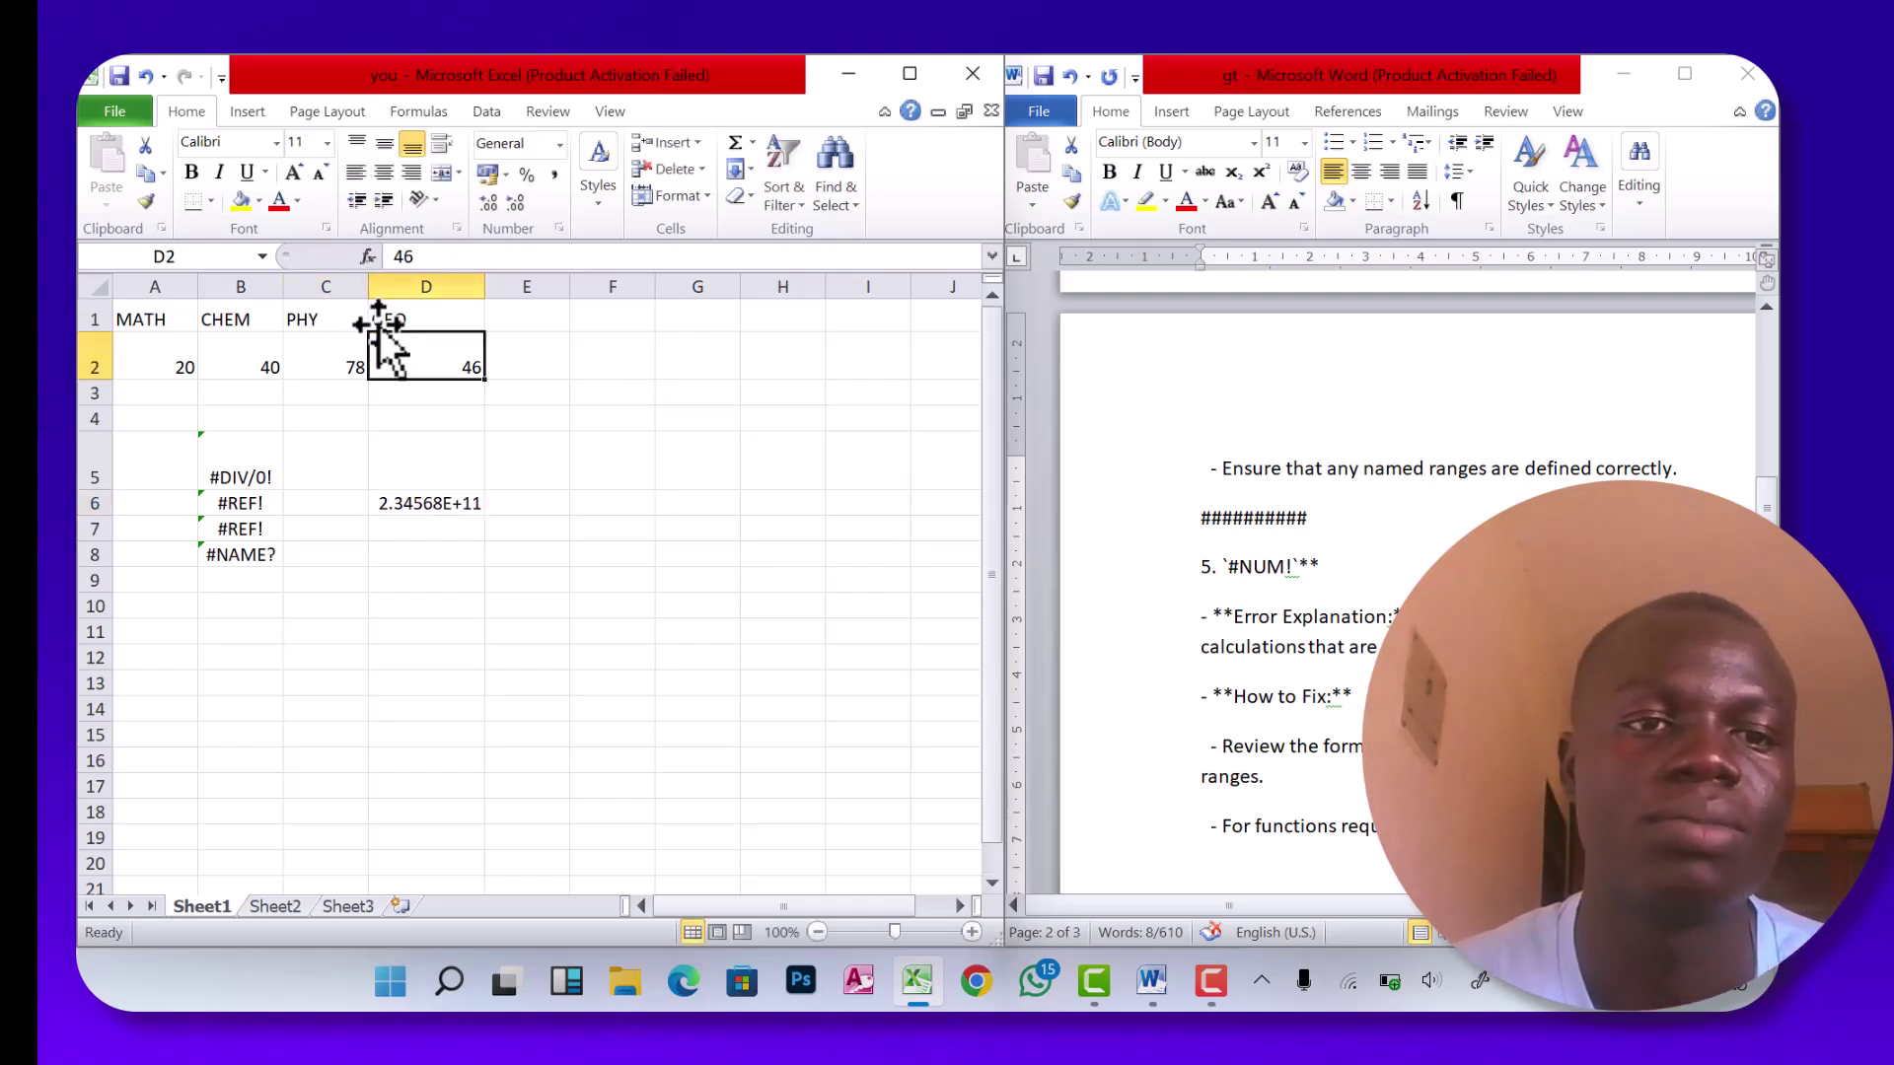
Widen column C and narrow column D until the number in D6 no longer fits.
left_click_drag(363, 287, 434, 293)
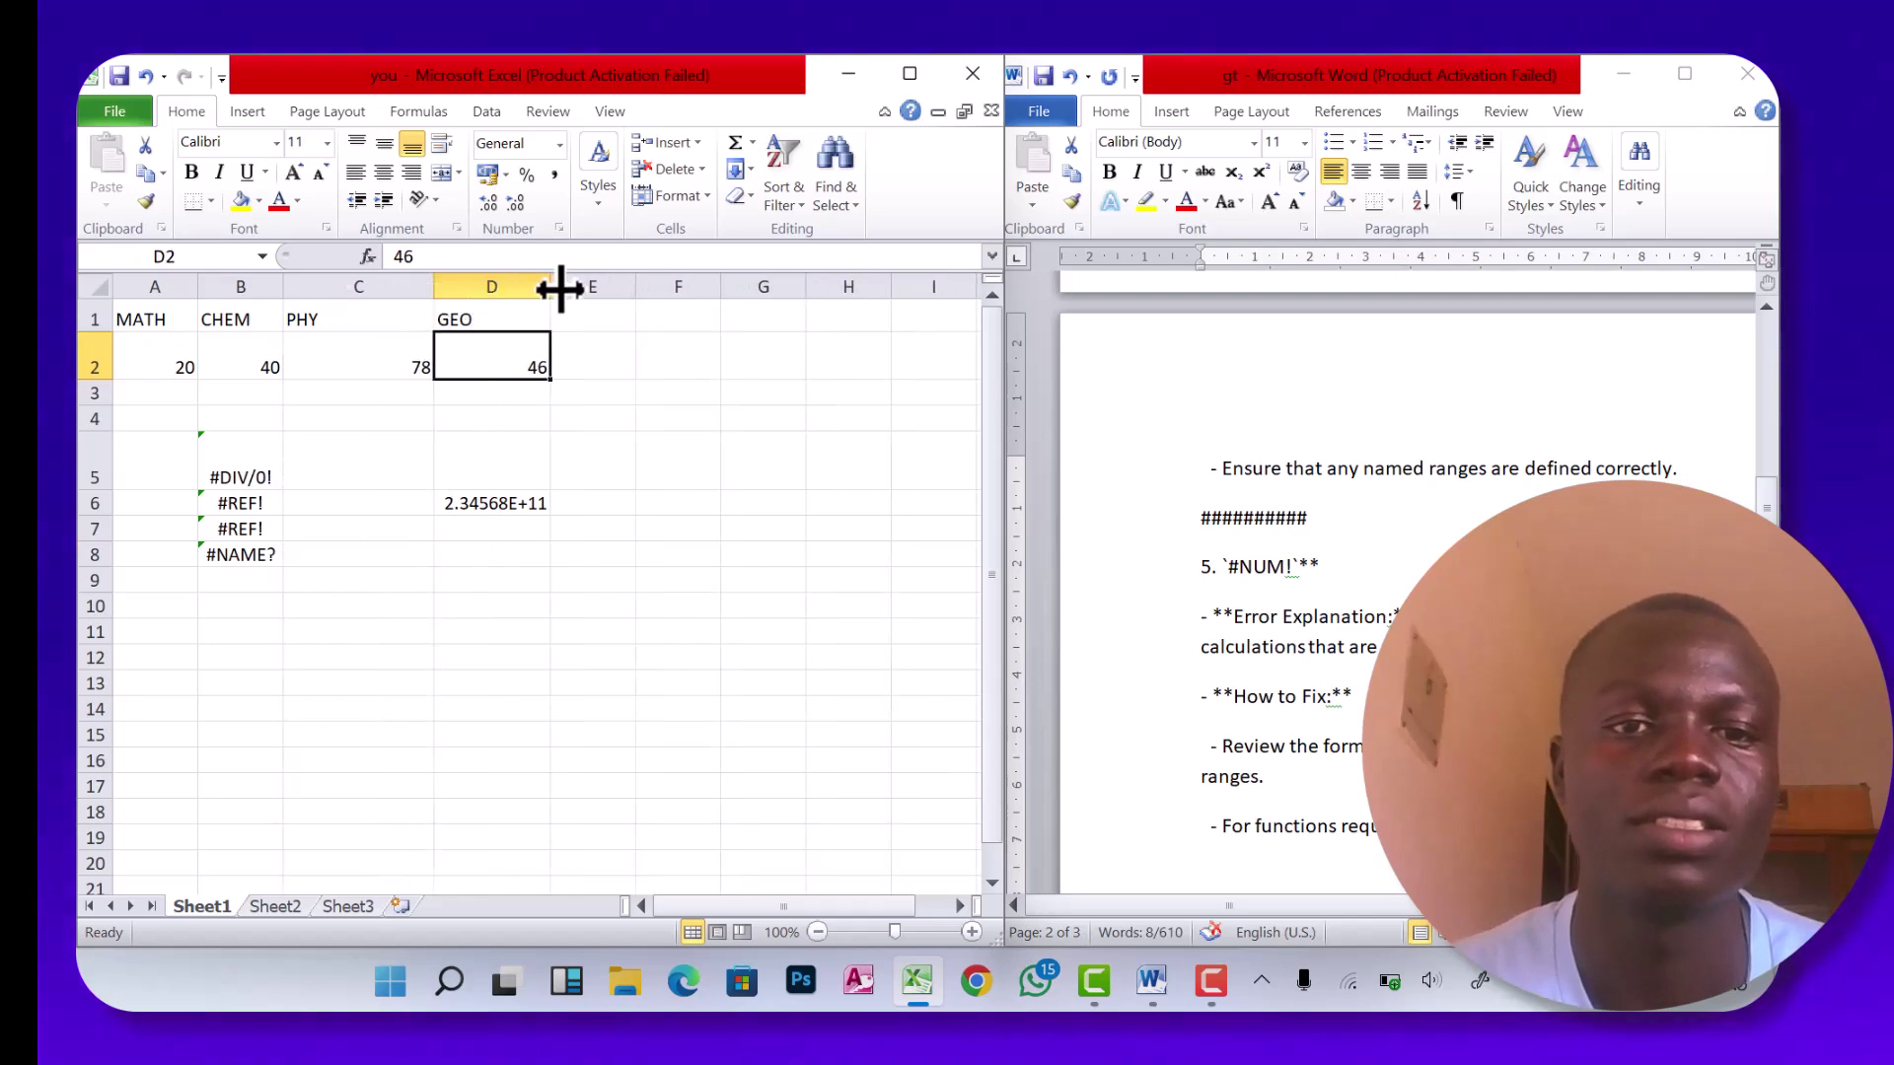
left_click_drag(549, 287, 469, 295)
left_click(492, 305)
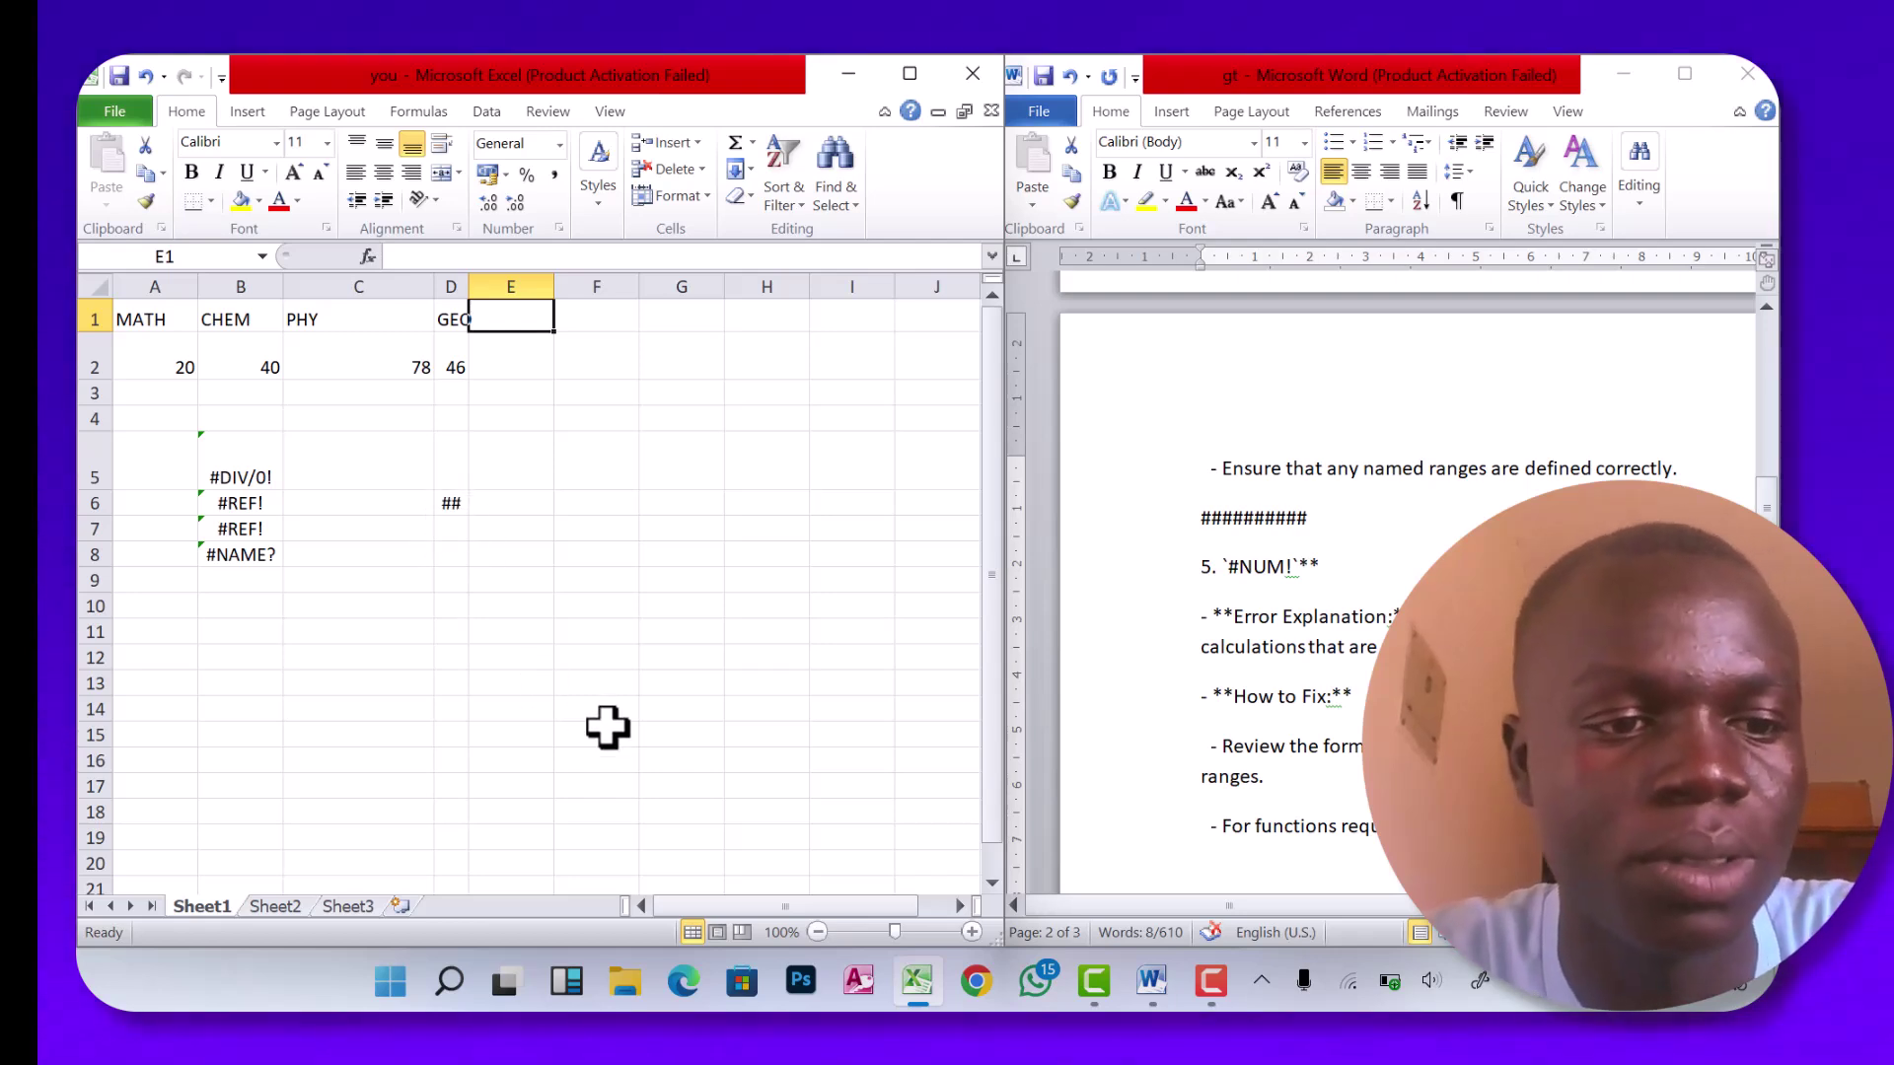
Switch to the Word list and review the ########## line and the #NUM! section below it.
key("alt+Tab")
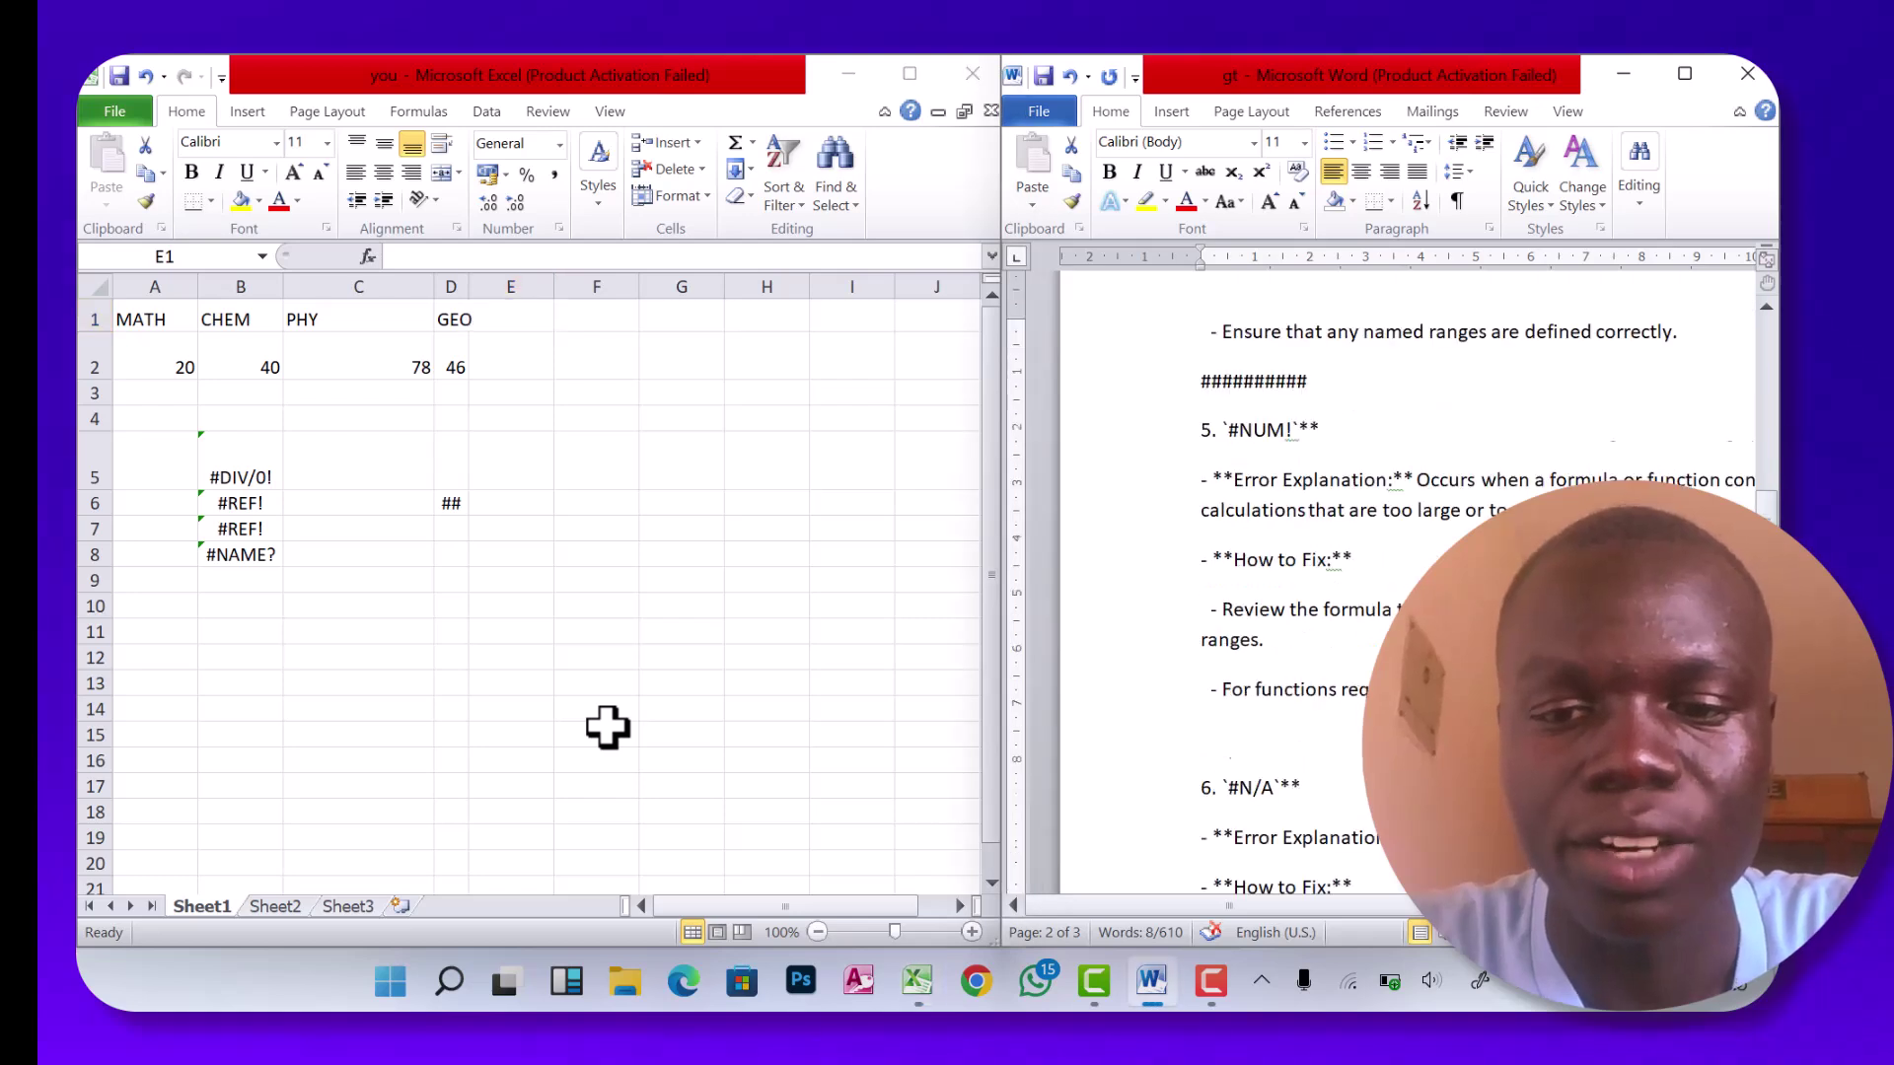
key("shift+Up")
key("shift+Up")
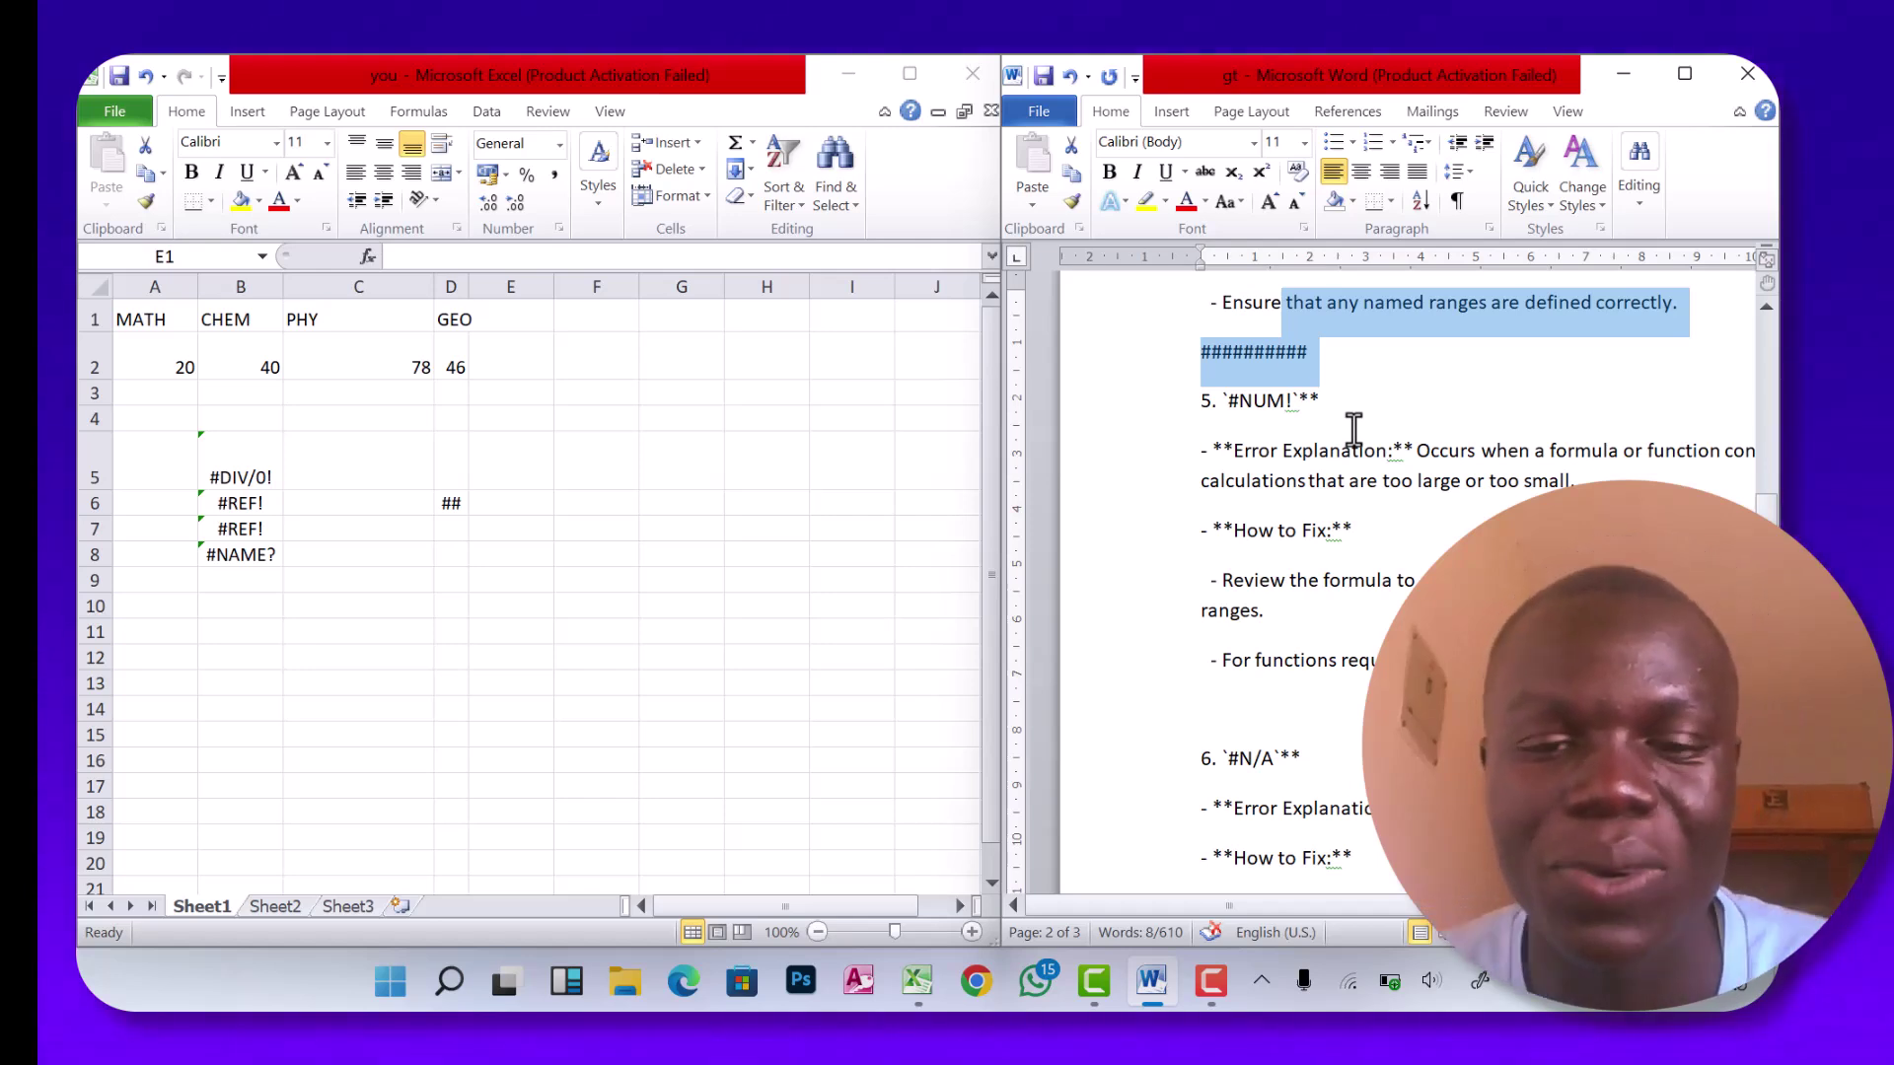
left_click(462, 300)
left_click_drag(469, 288, 558, 288)
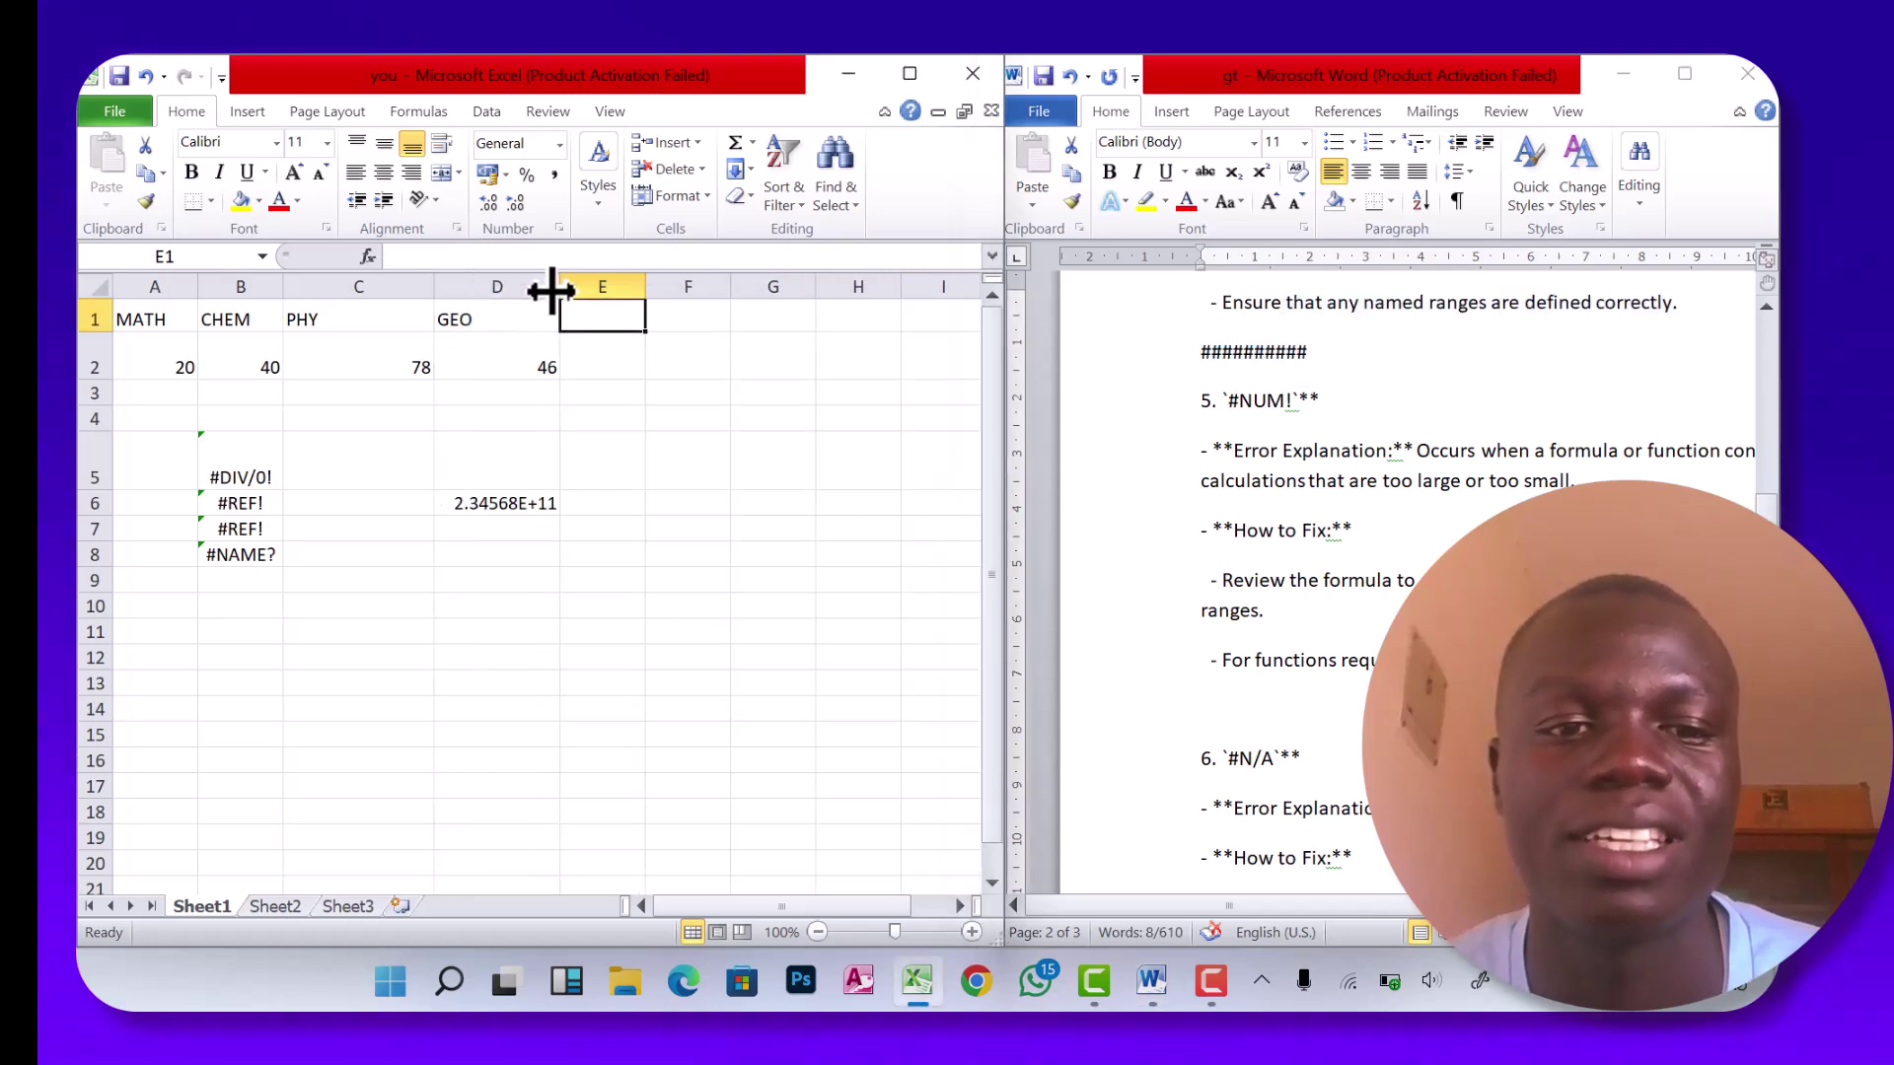
left_click(540, 504)
type("2345654322222223456")
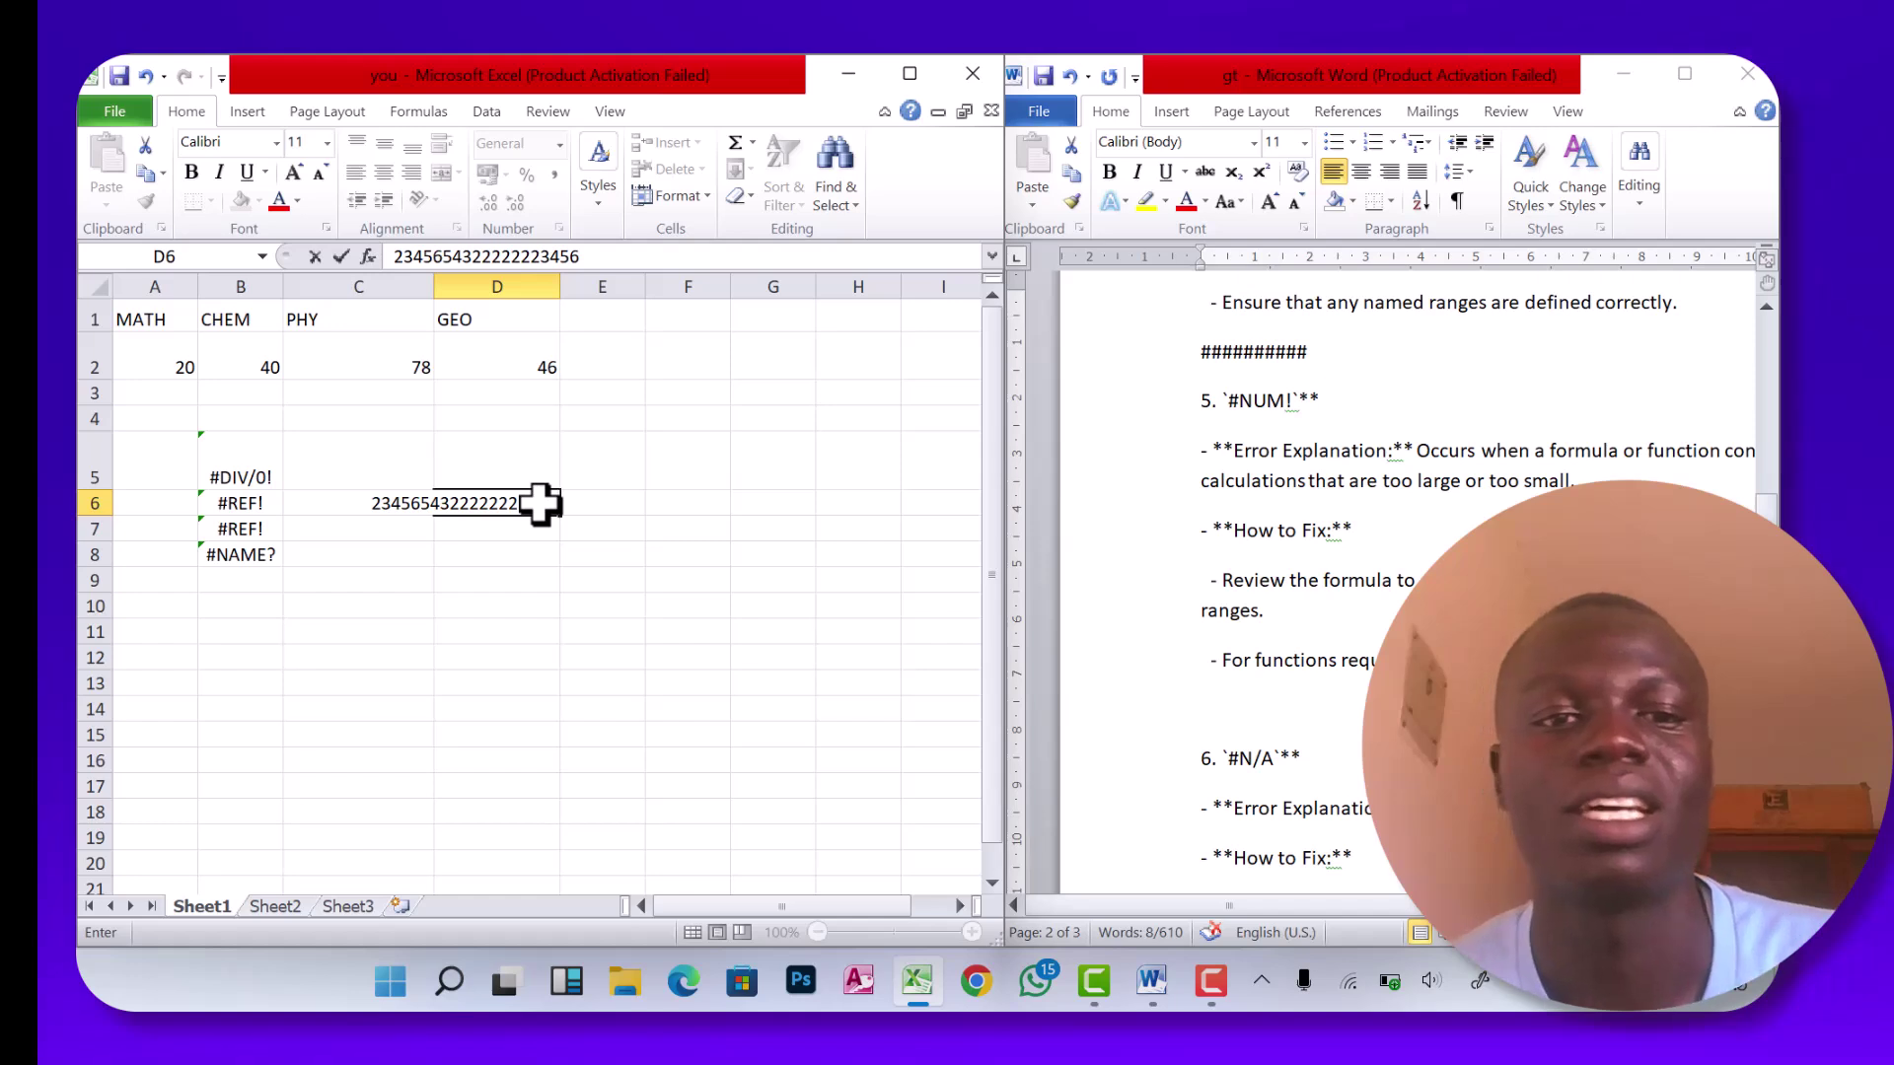
left_click(631, 581)
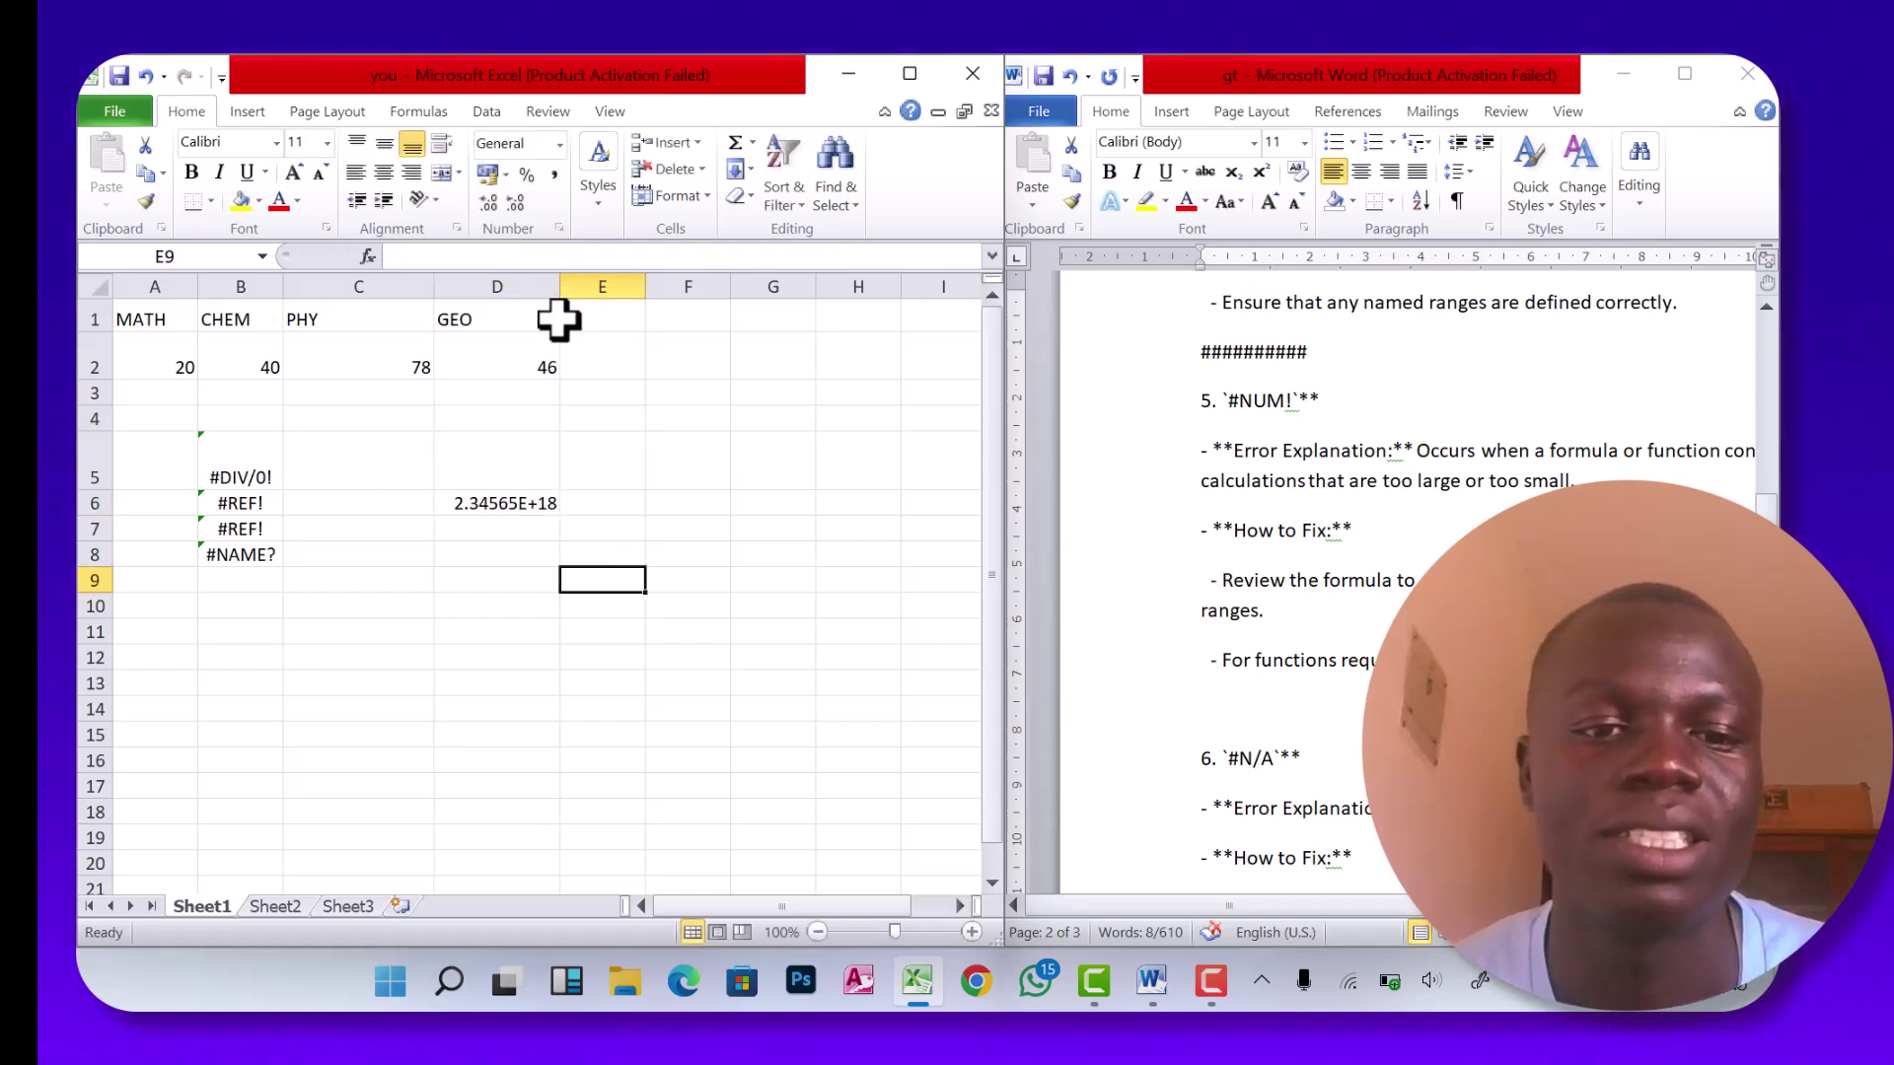
Narrow column D until the number in D6 no longer fits, and switch to the Word list at its #NUM! section.
left_click_drag(559, 287, 479, 314)
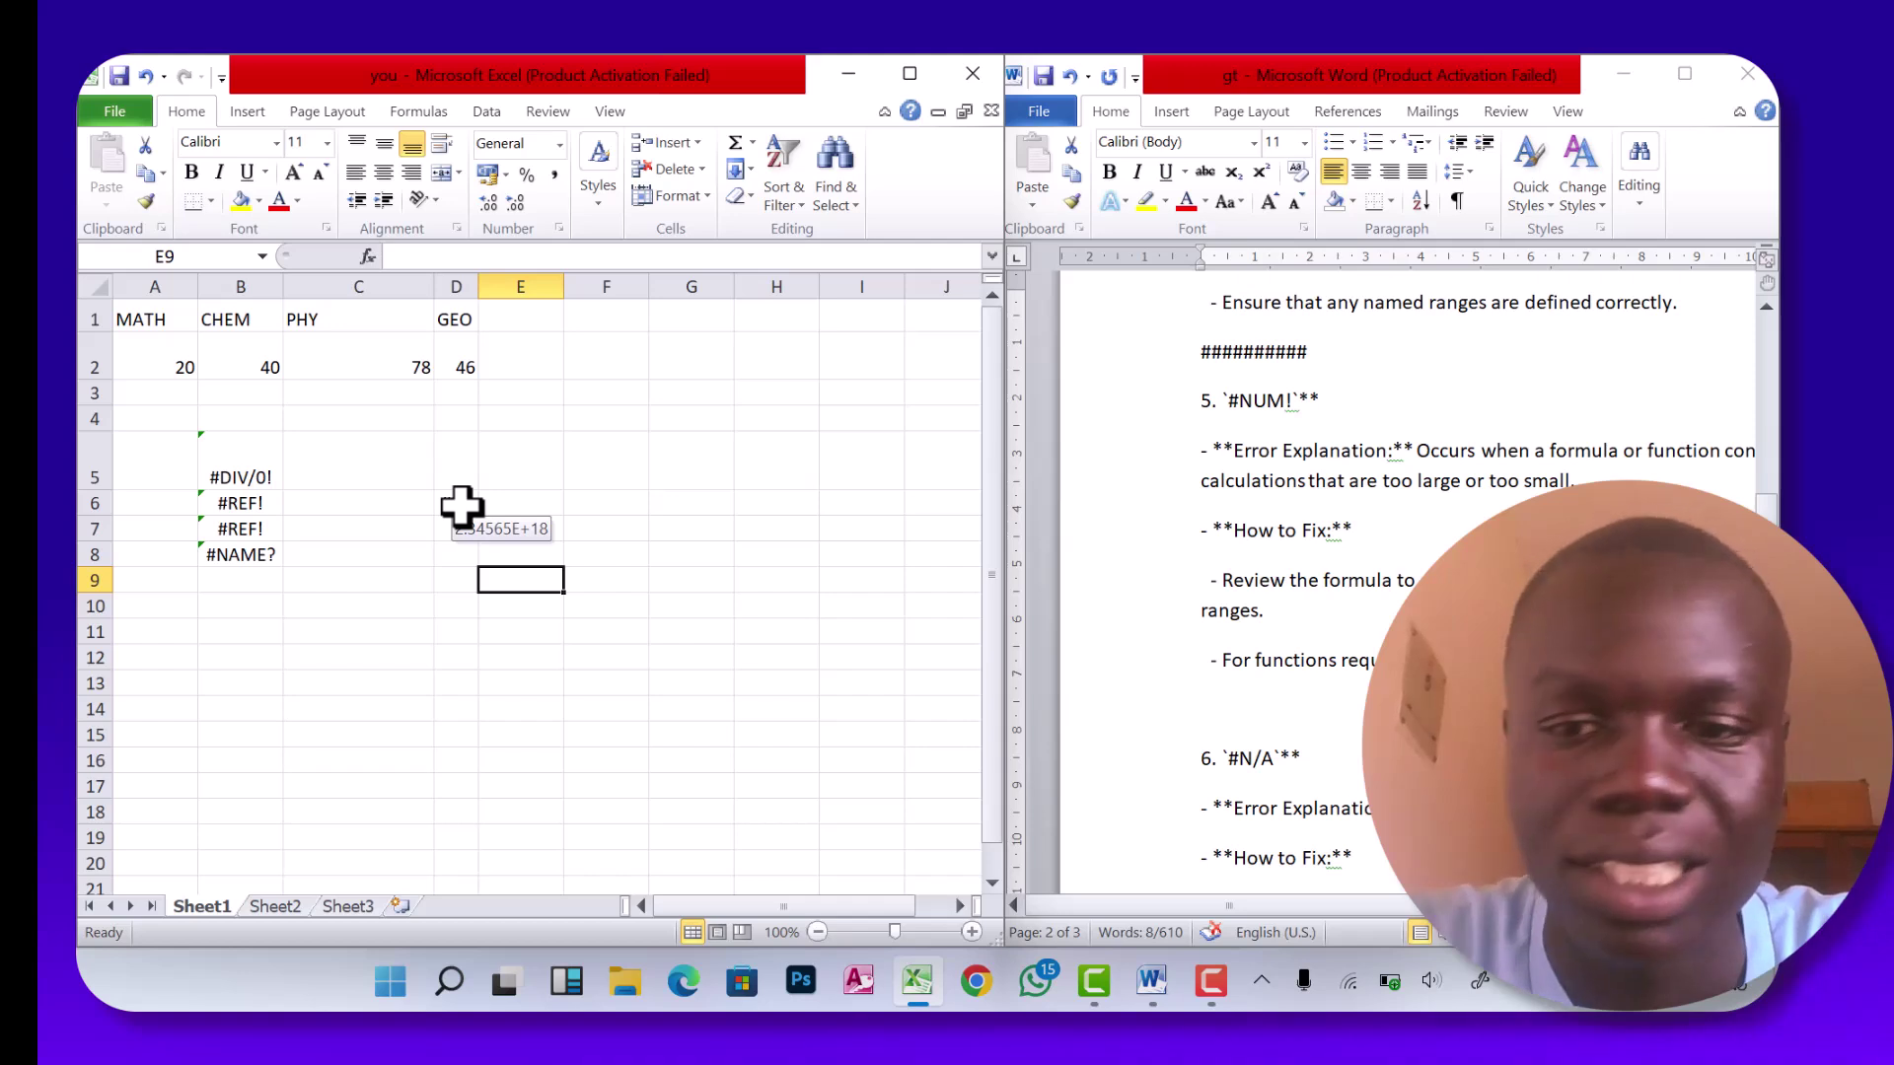
key("alt+Tab")
scroll(462, 507, "down", 1)
scroll(462, 507, "up", 1)
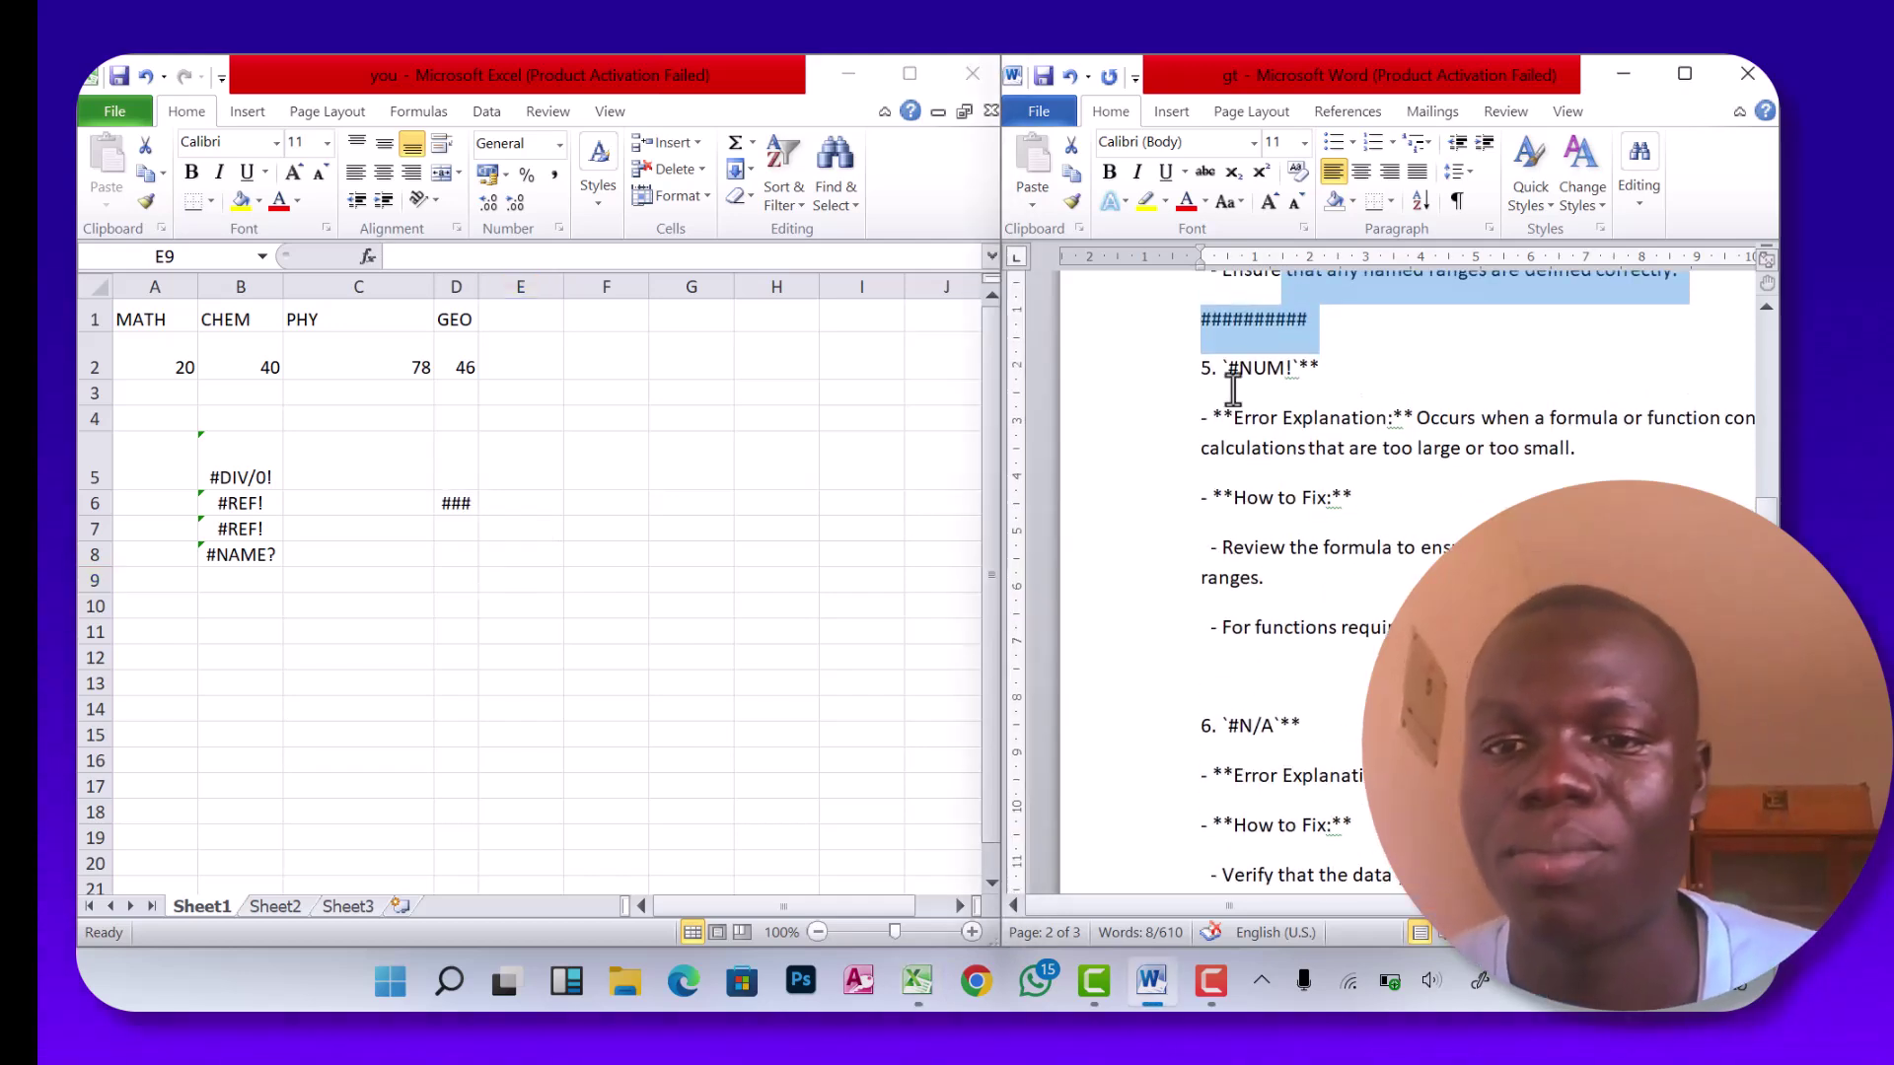
Highlight the #NUM! heading of item 5 and read the error explanations and fixes from there through item 8, #NULL!
left_click_drag(1321, 373, 1214, 387)
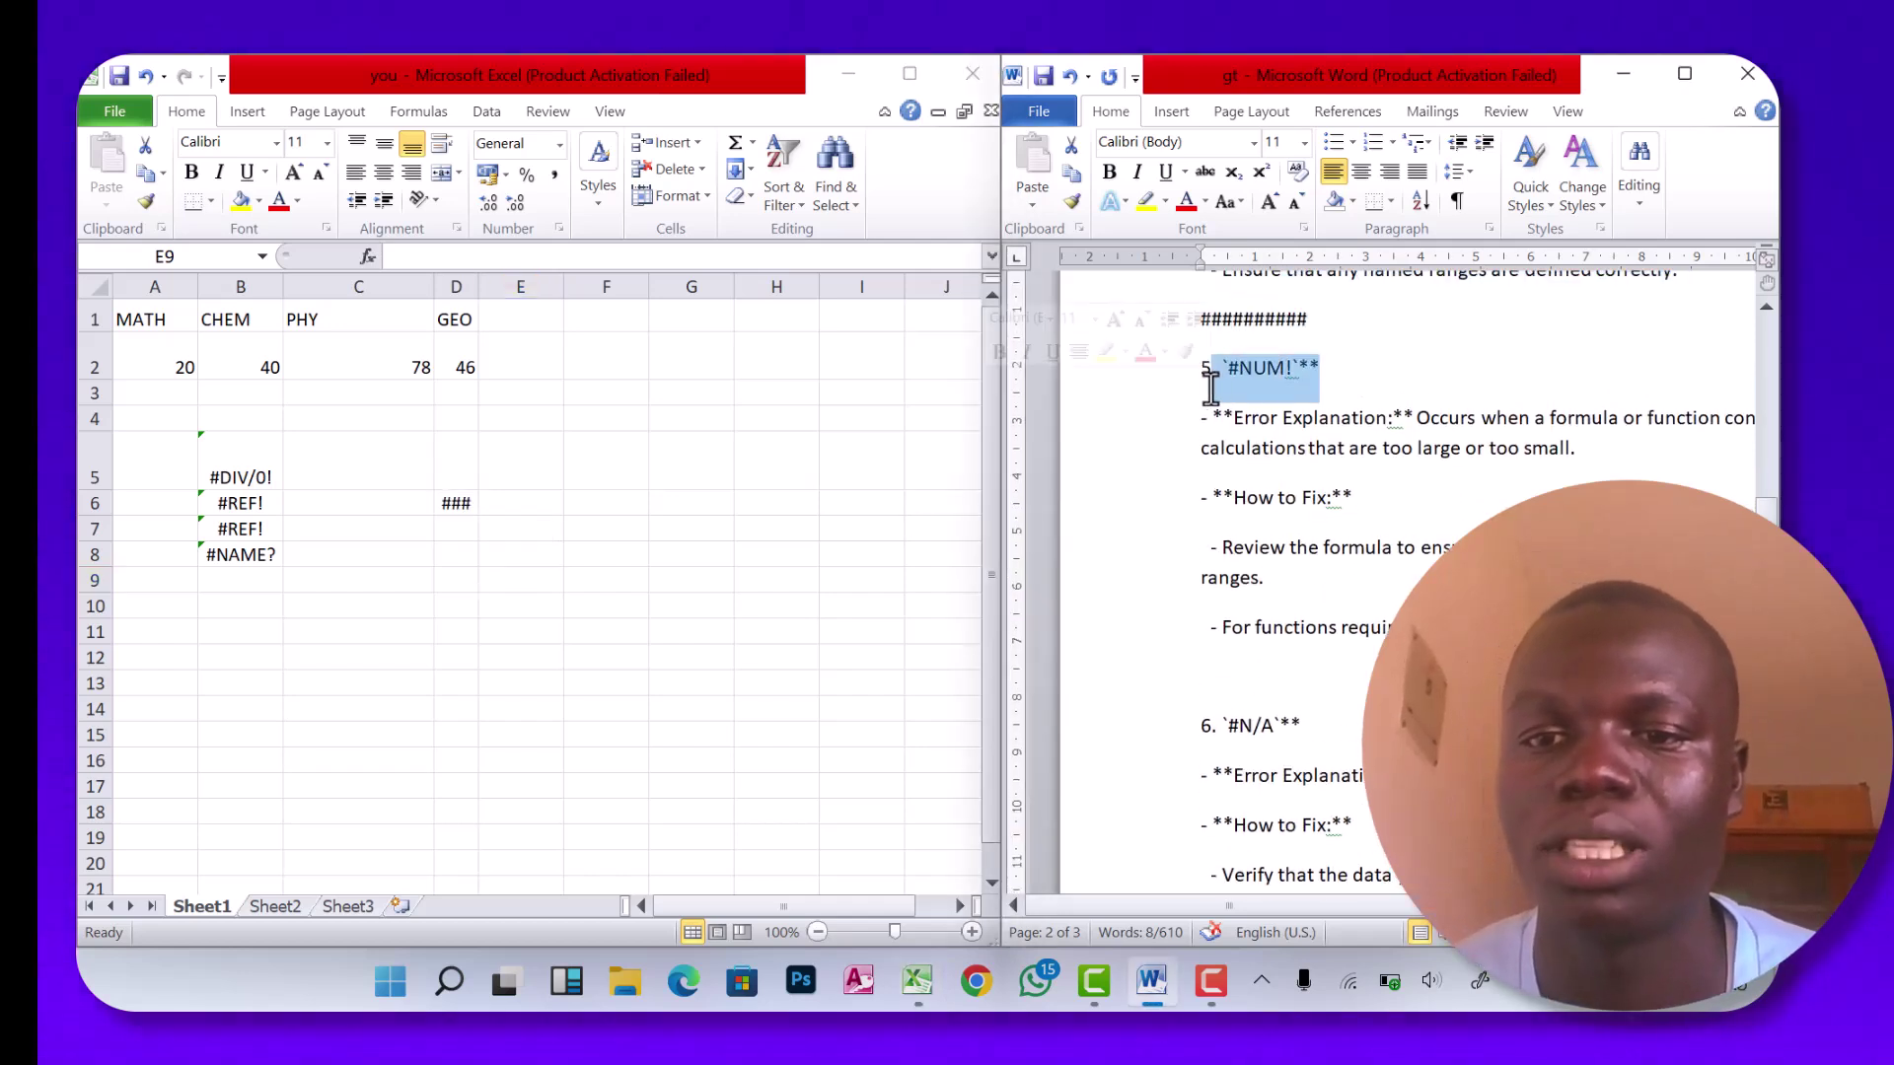
scroll(1211, 388, "right", 1)
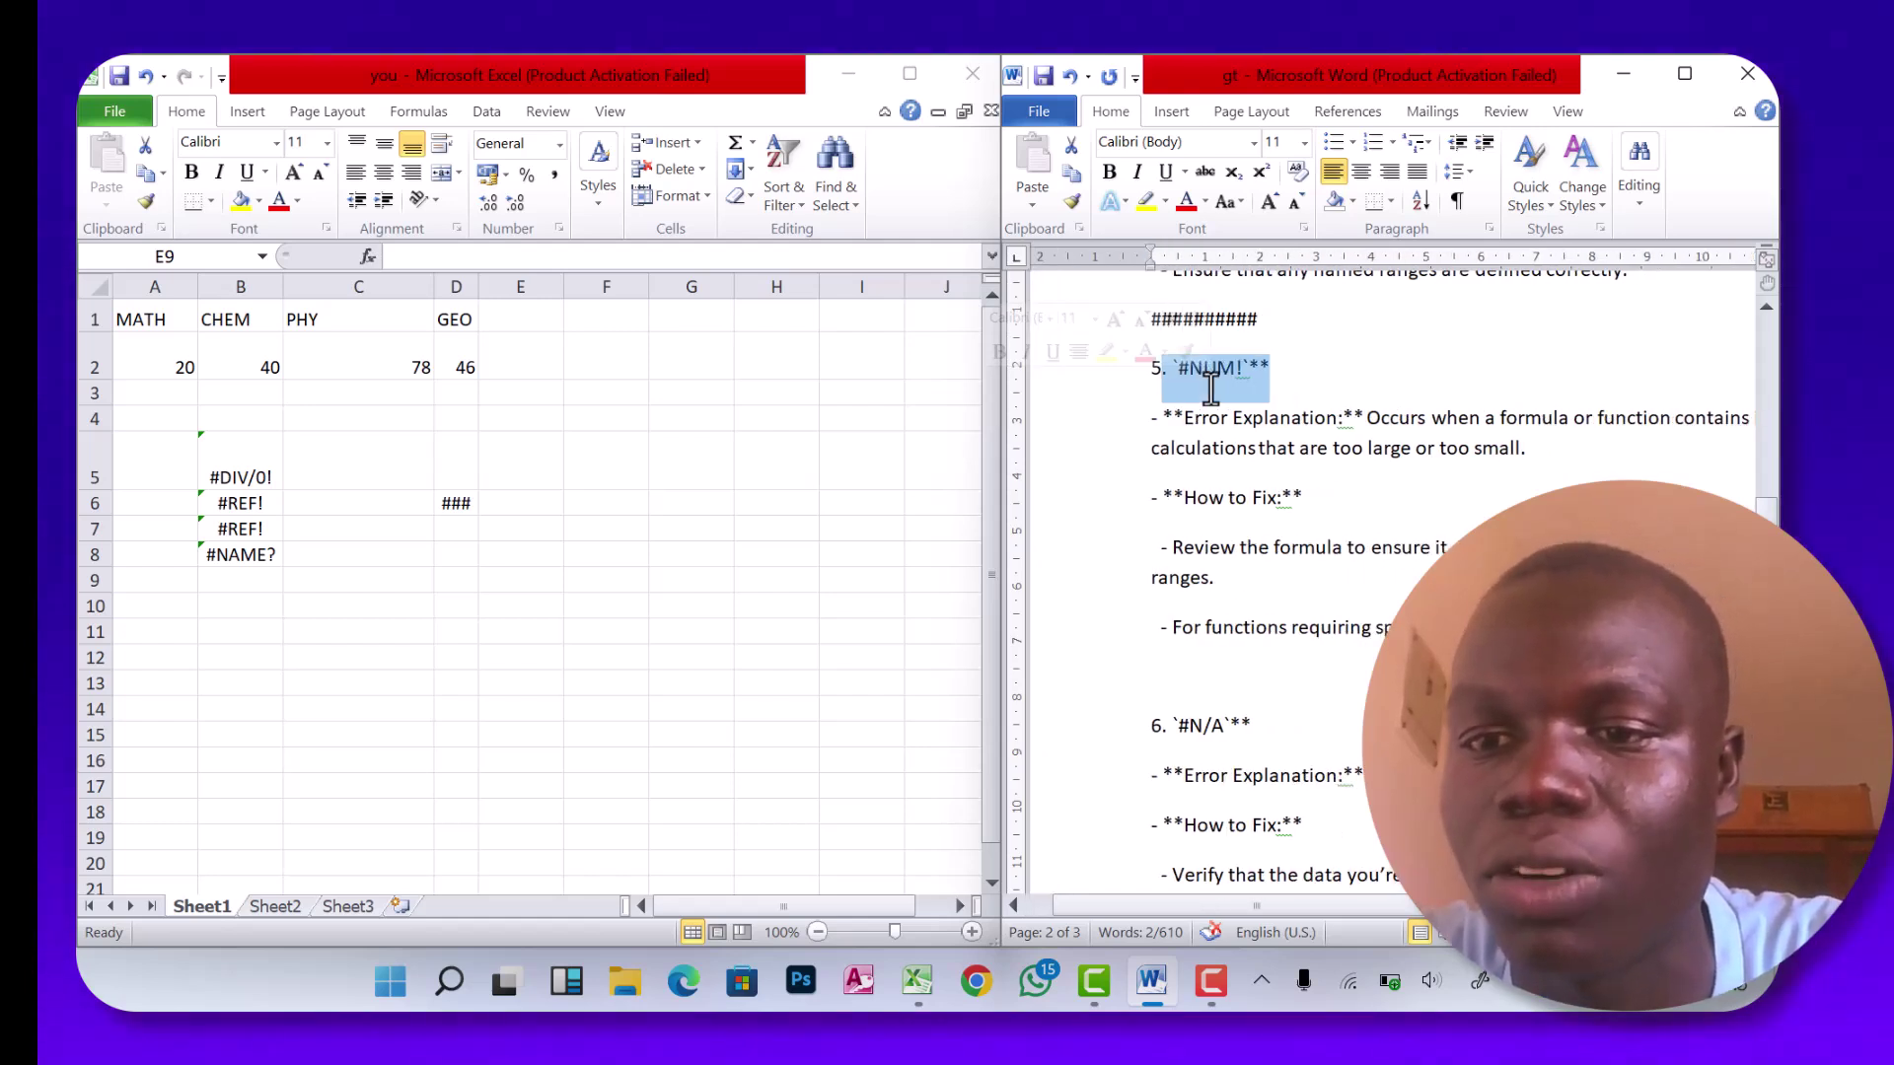
scroll(1211, 388, "down", 1)
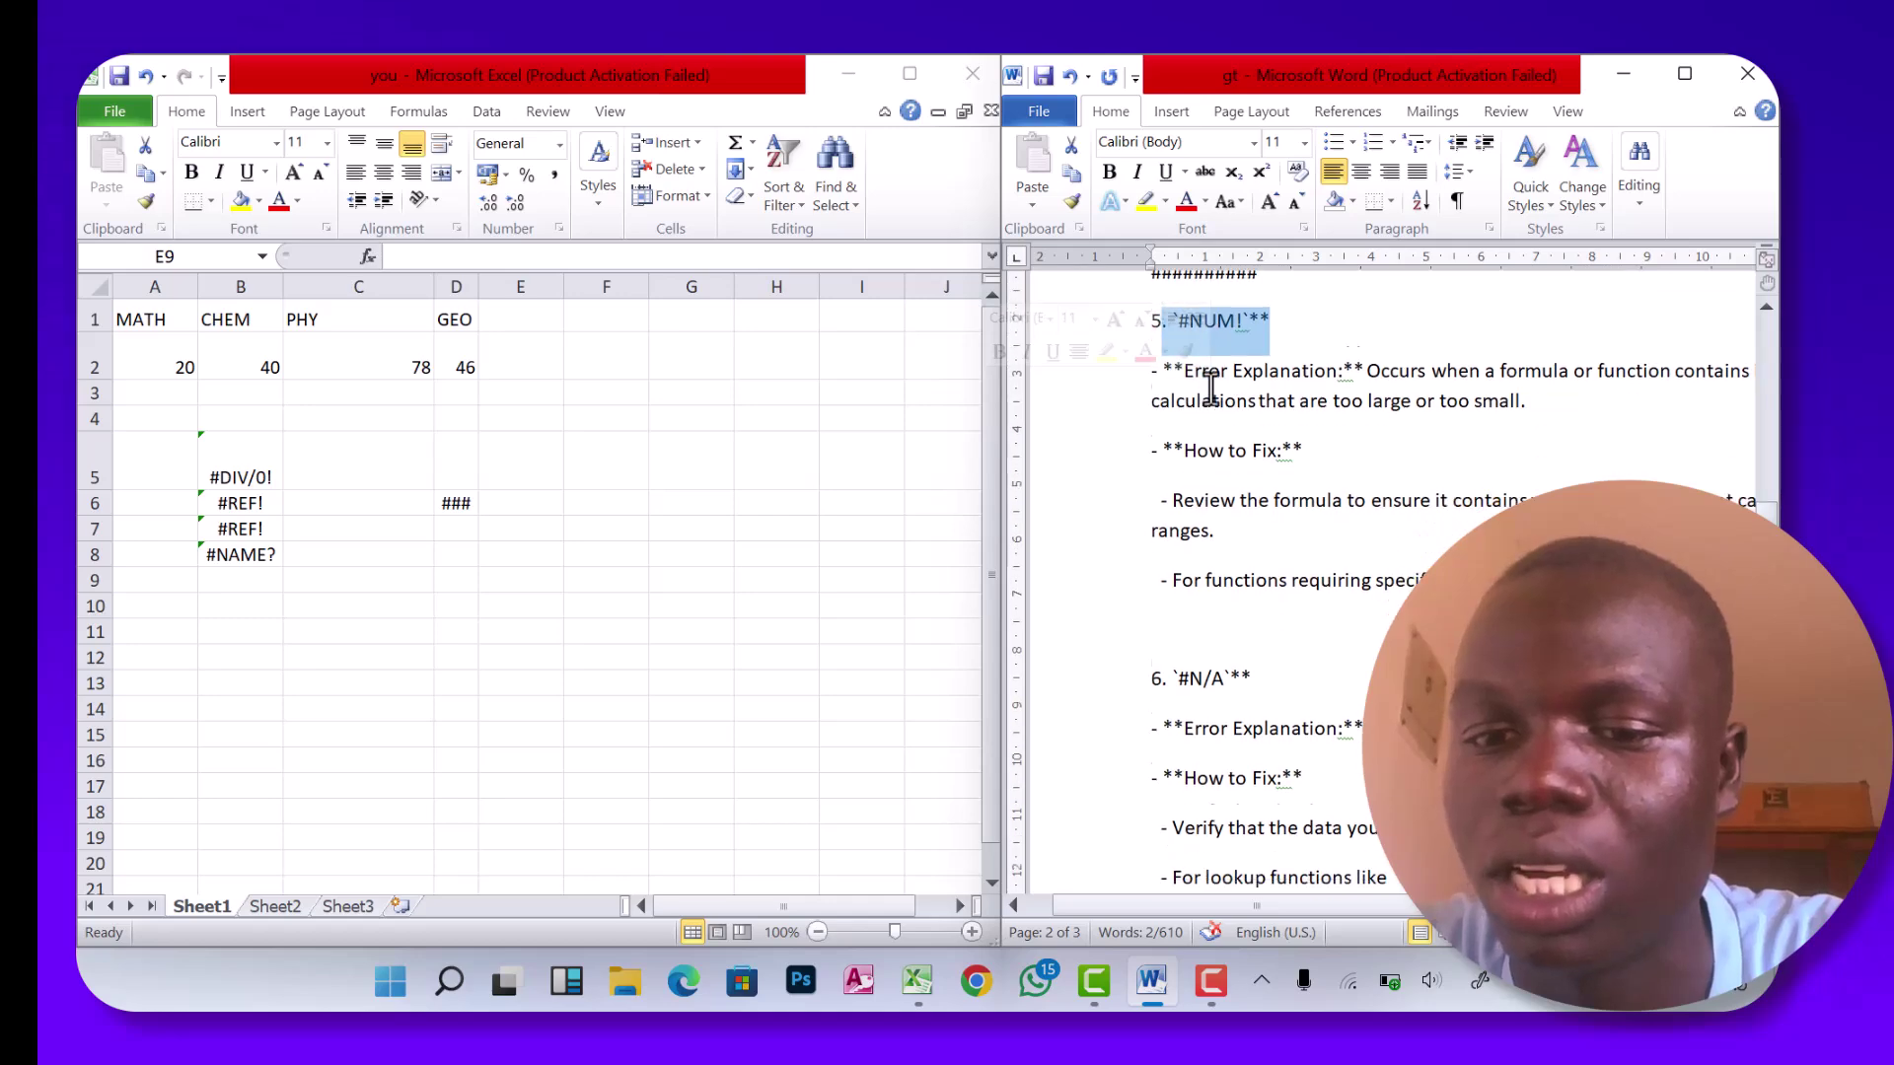
scroll(1211, 388, "right", 6)
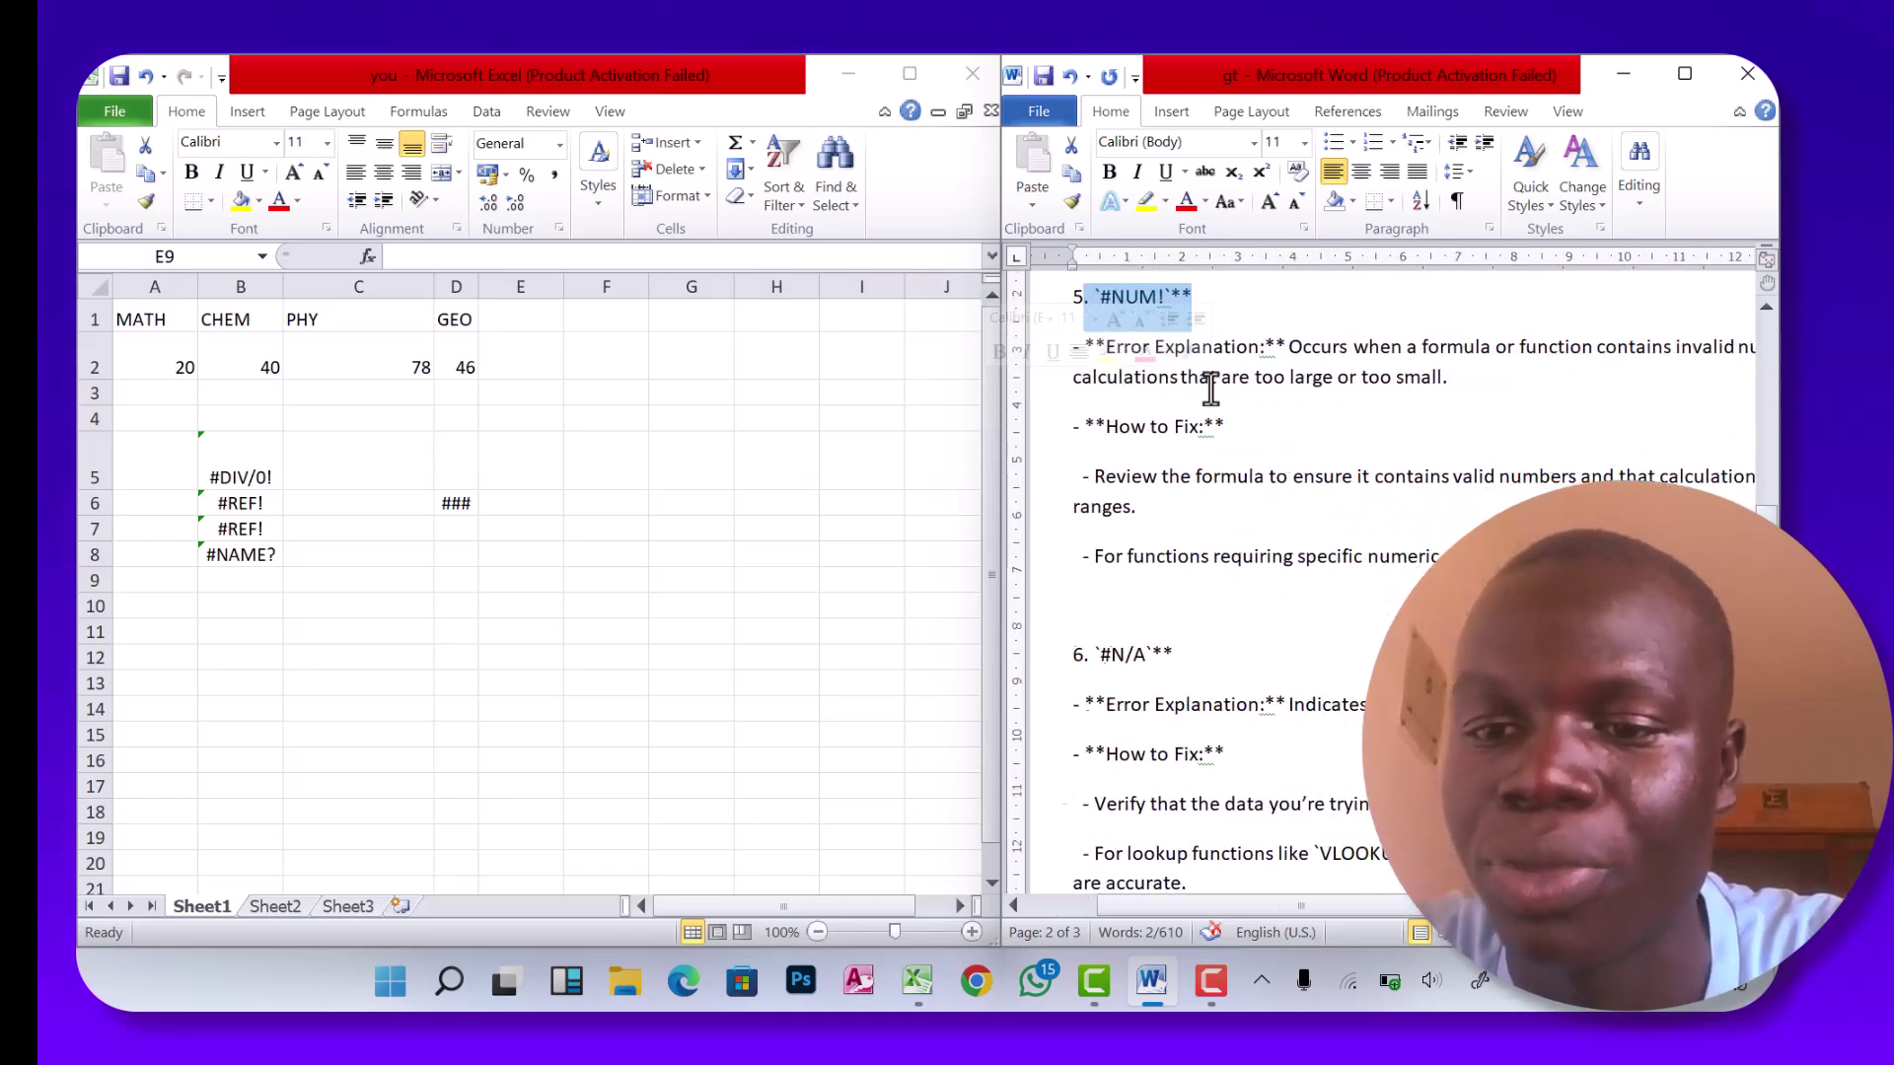
scroll(1212, 388, "left", 6)
scroll(1211, 387, "down", 7)
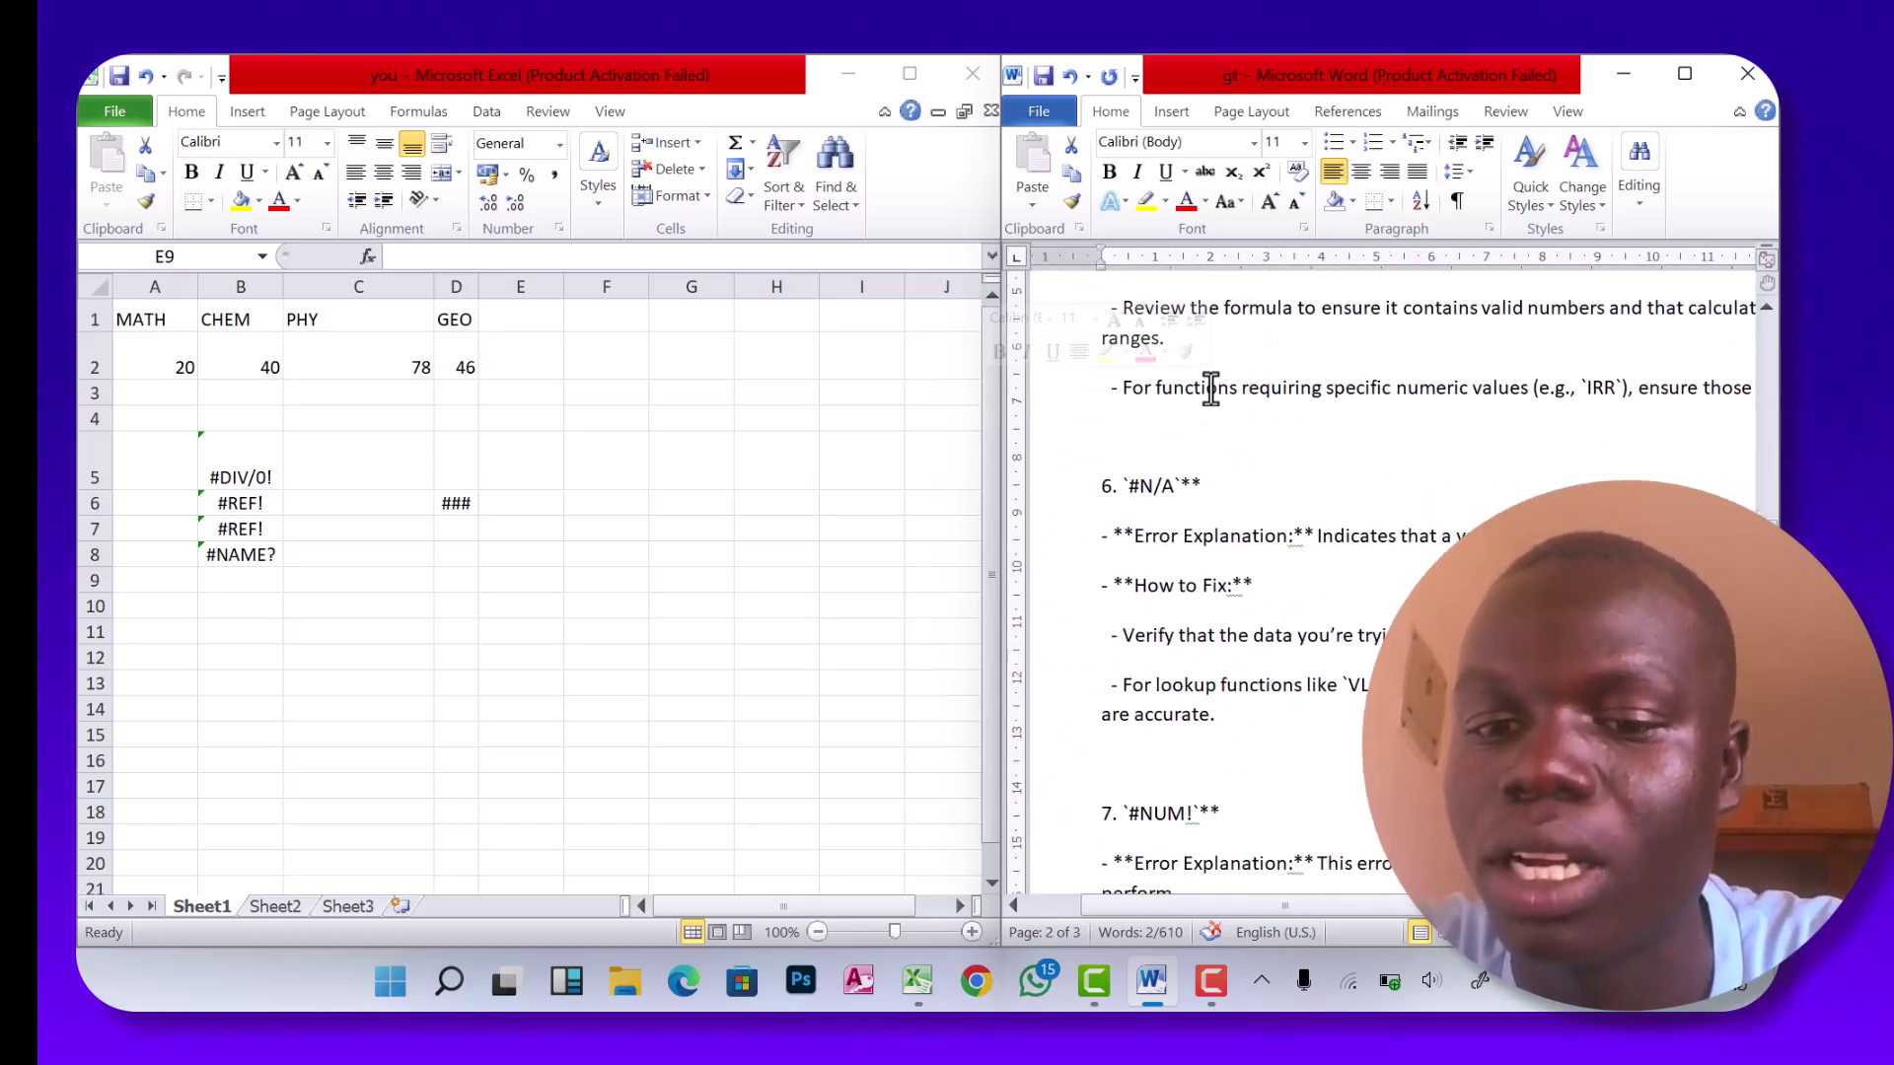
scroll(1211, 388, "down", 1)
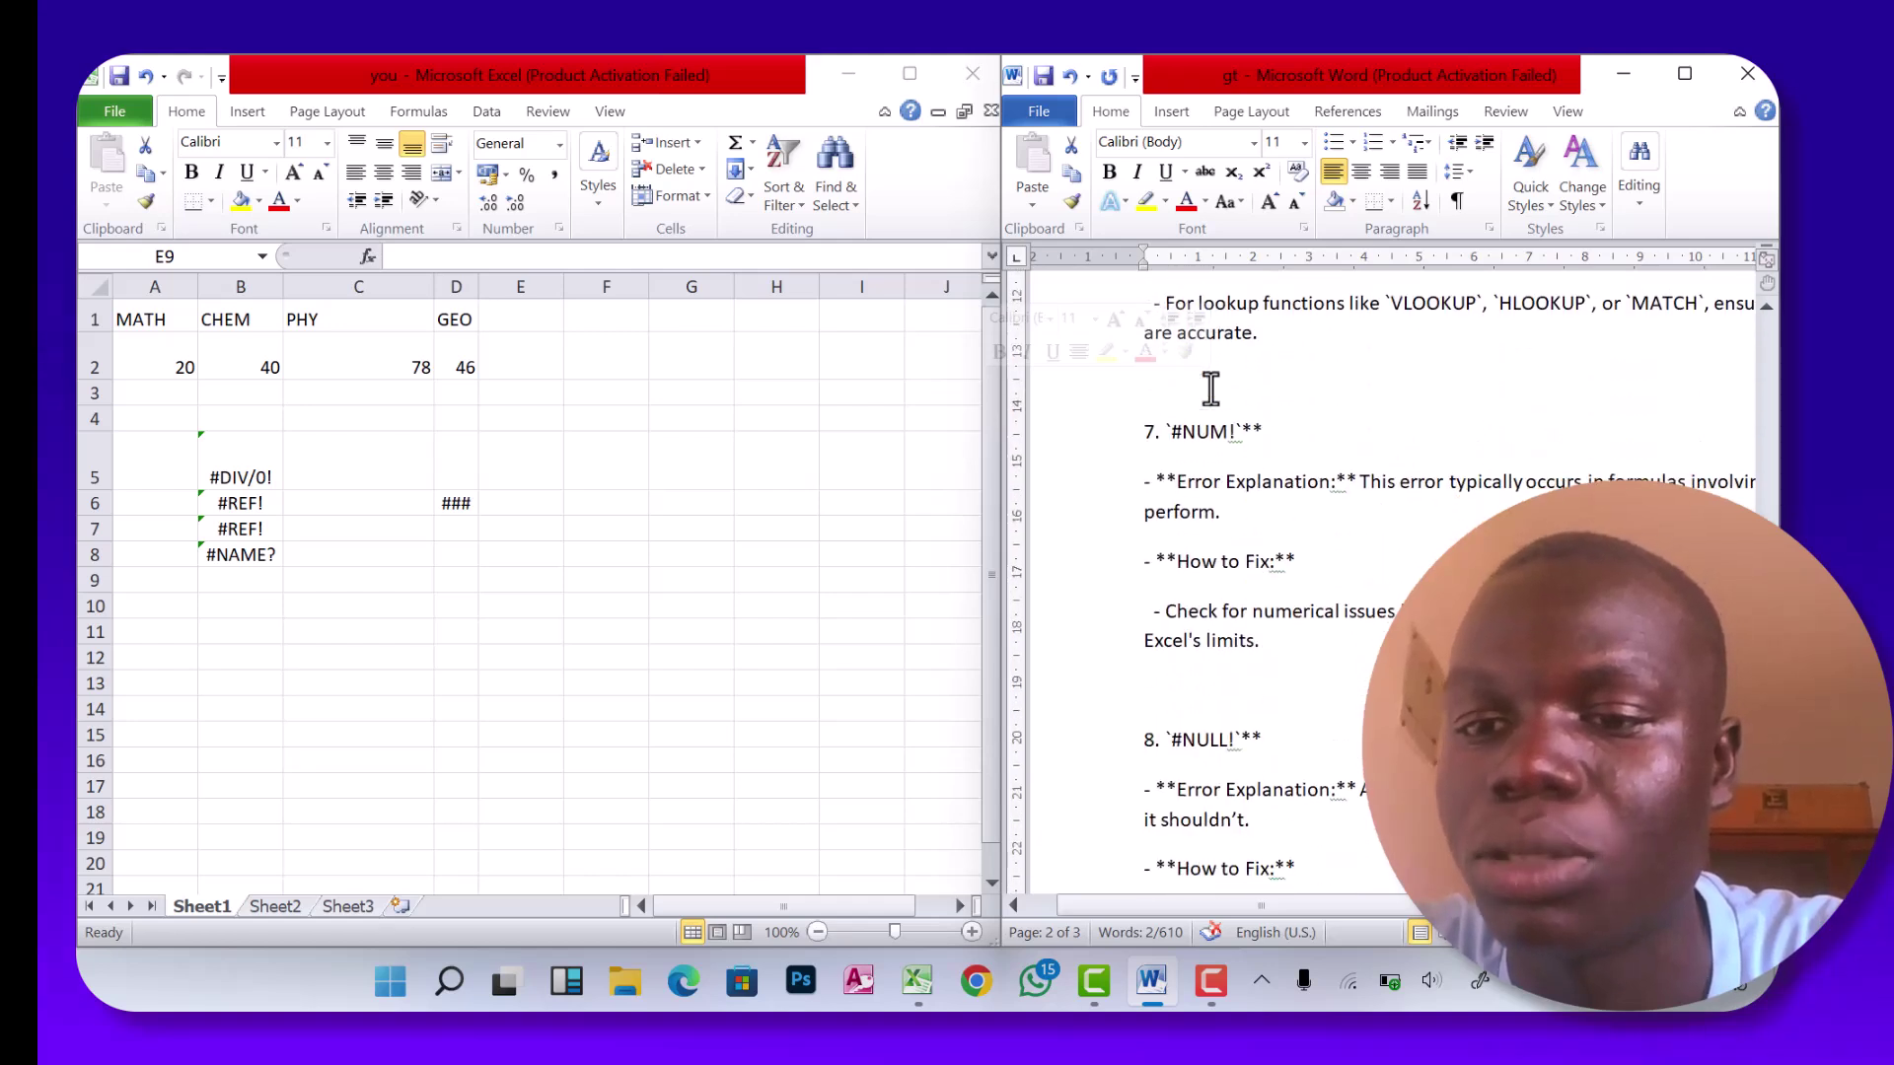
scroll(1211, 387, "right", 2)
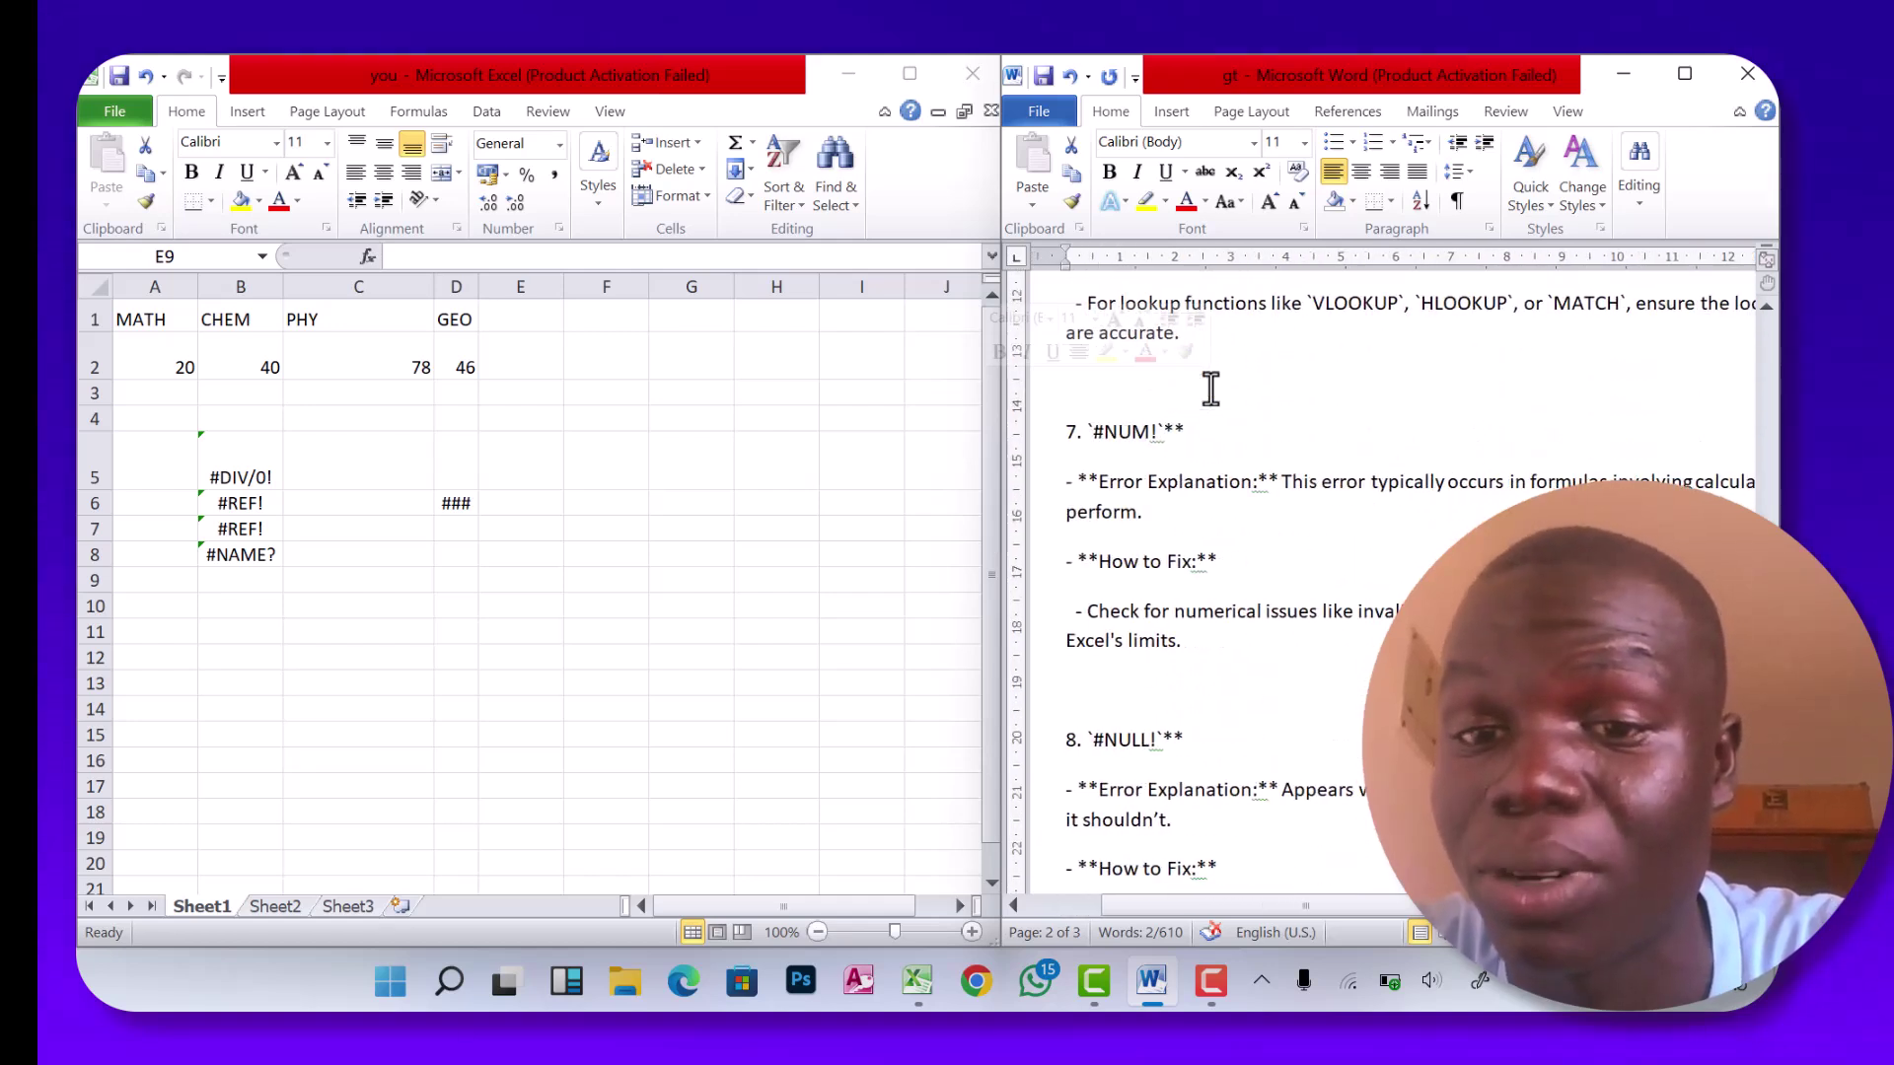
scroll(1211, 388, "right", 1)
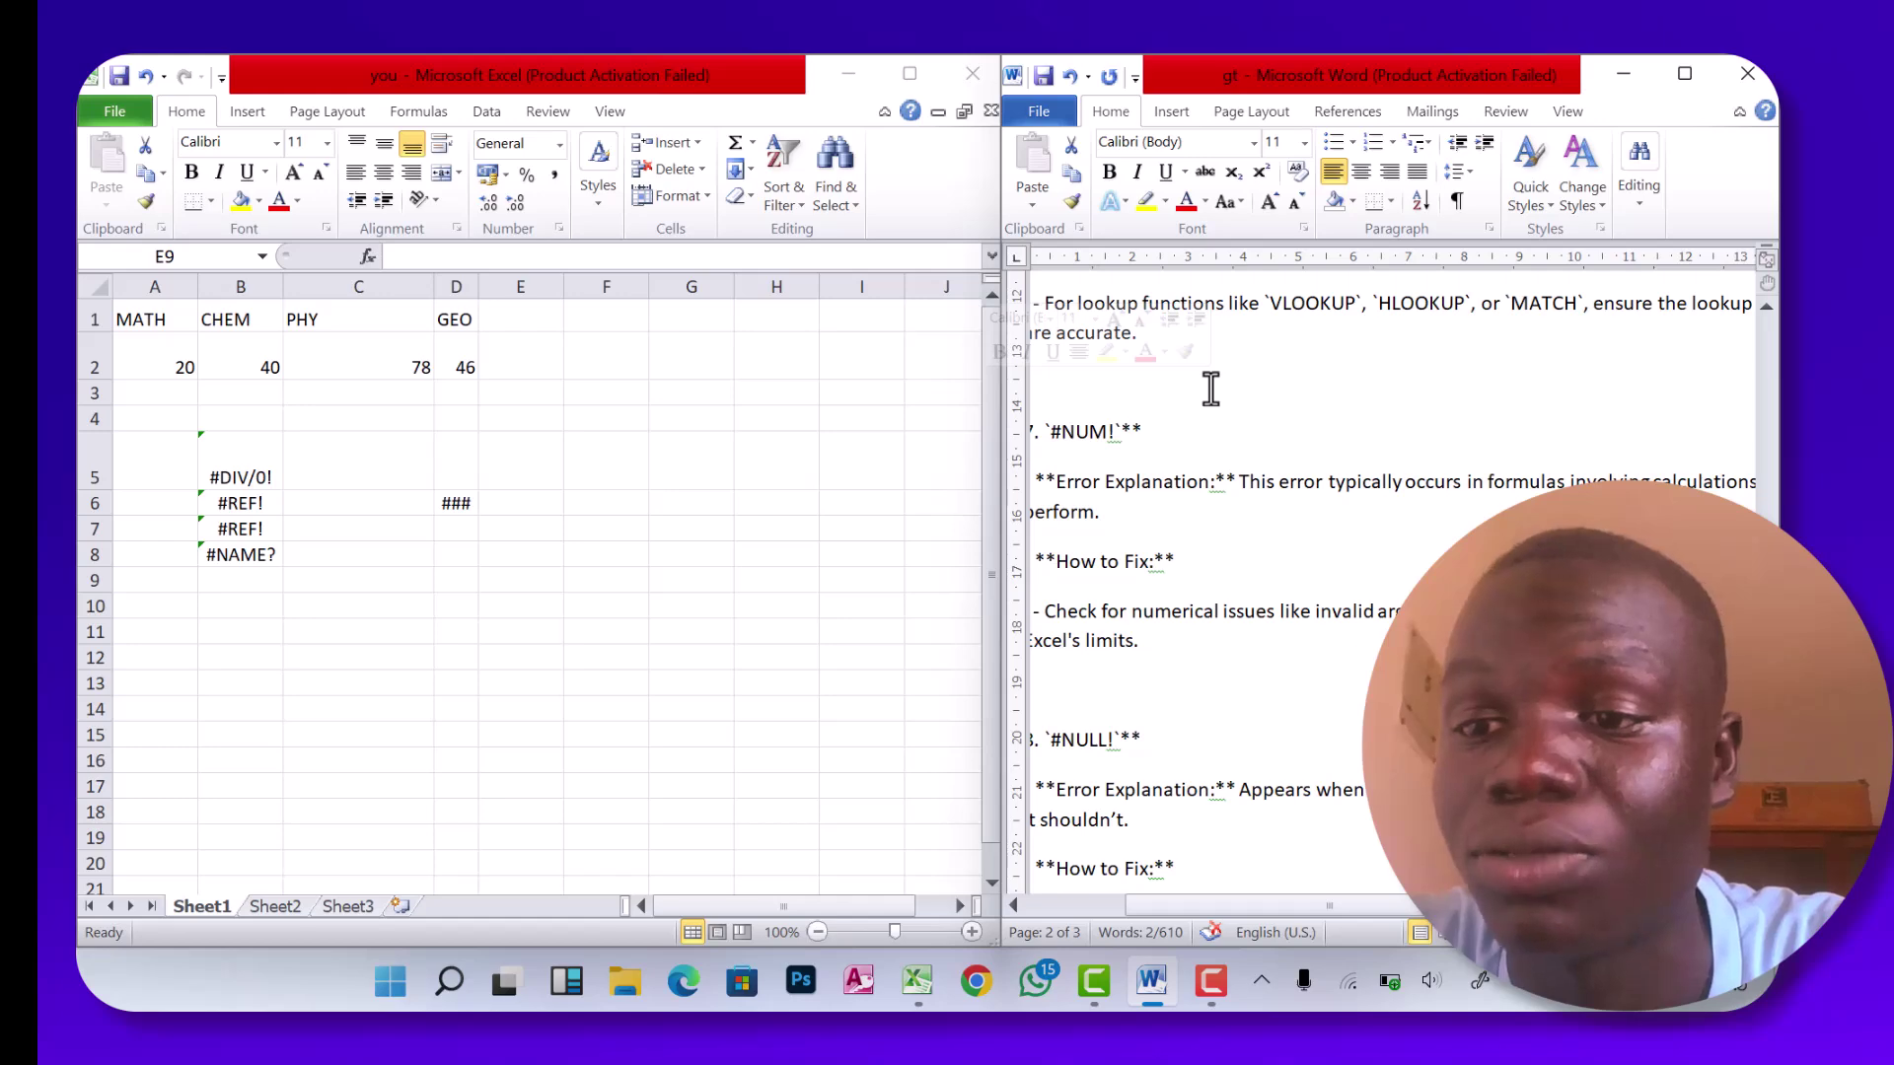
scroll(1211, 388, "right", 3)
scroll(1211, 388, "left", 3)
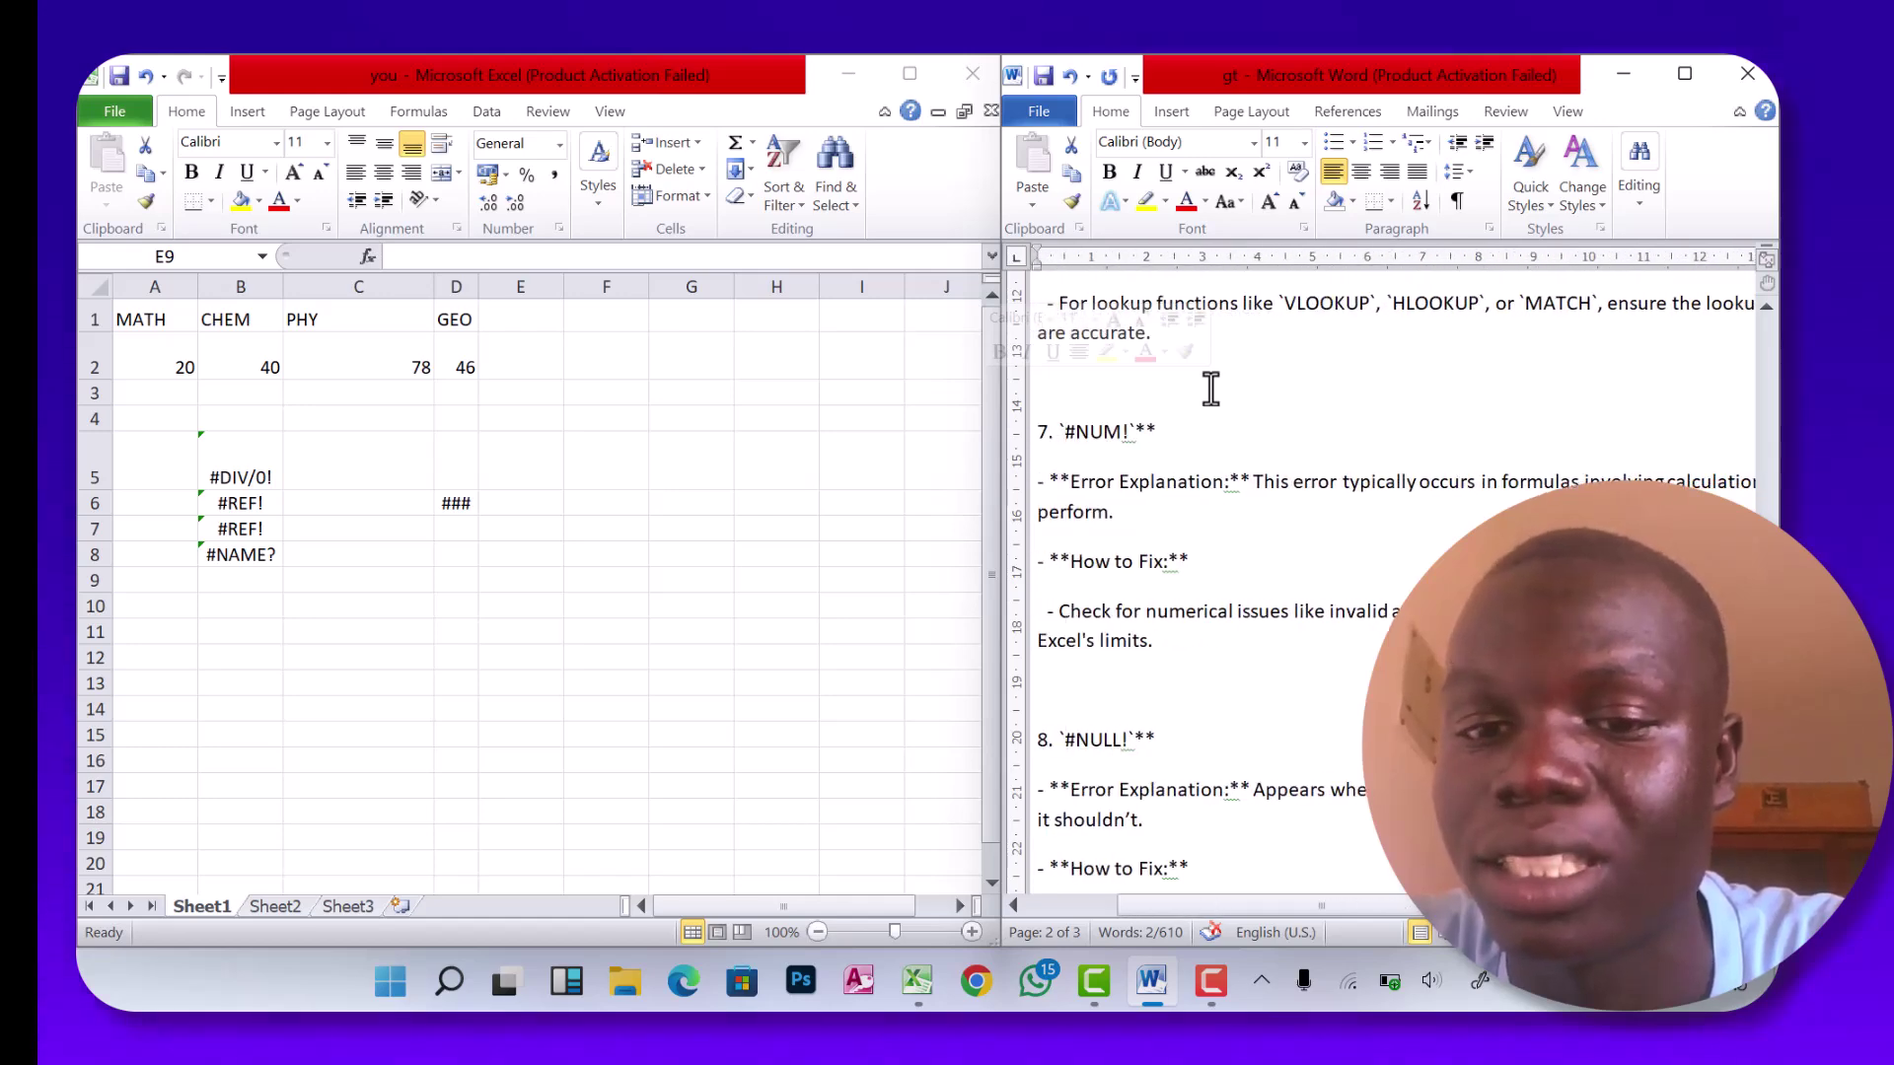
scroll(1211, 387, "left", 3)
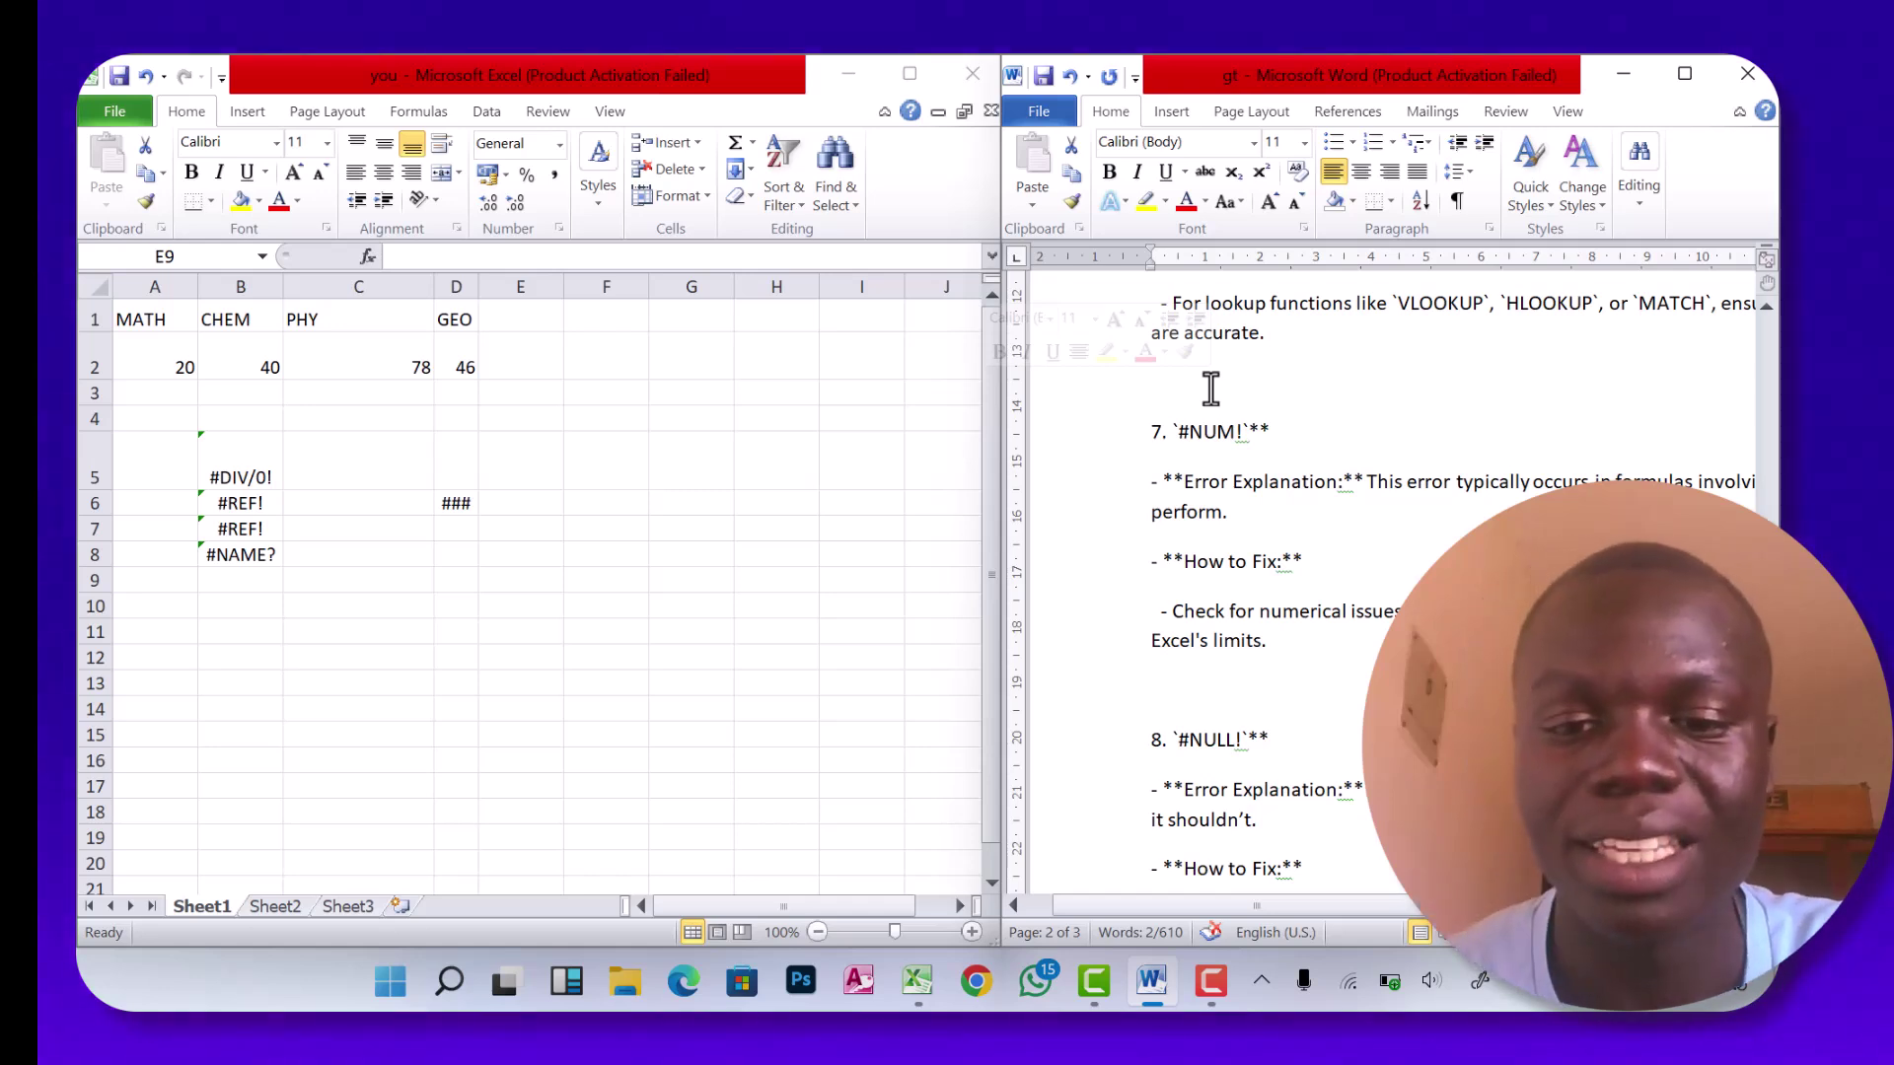
Switch to the Excel workbook and enter the formula =SQRT(-9) in cell B9.
left_click(234, 579)
left_click(235, 579)
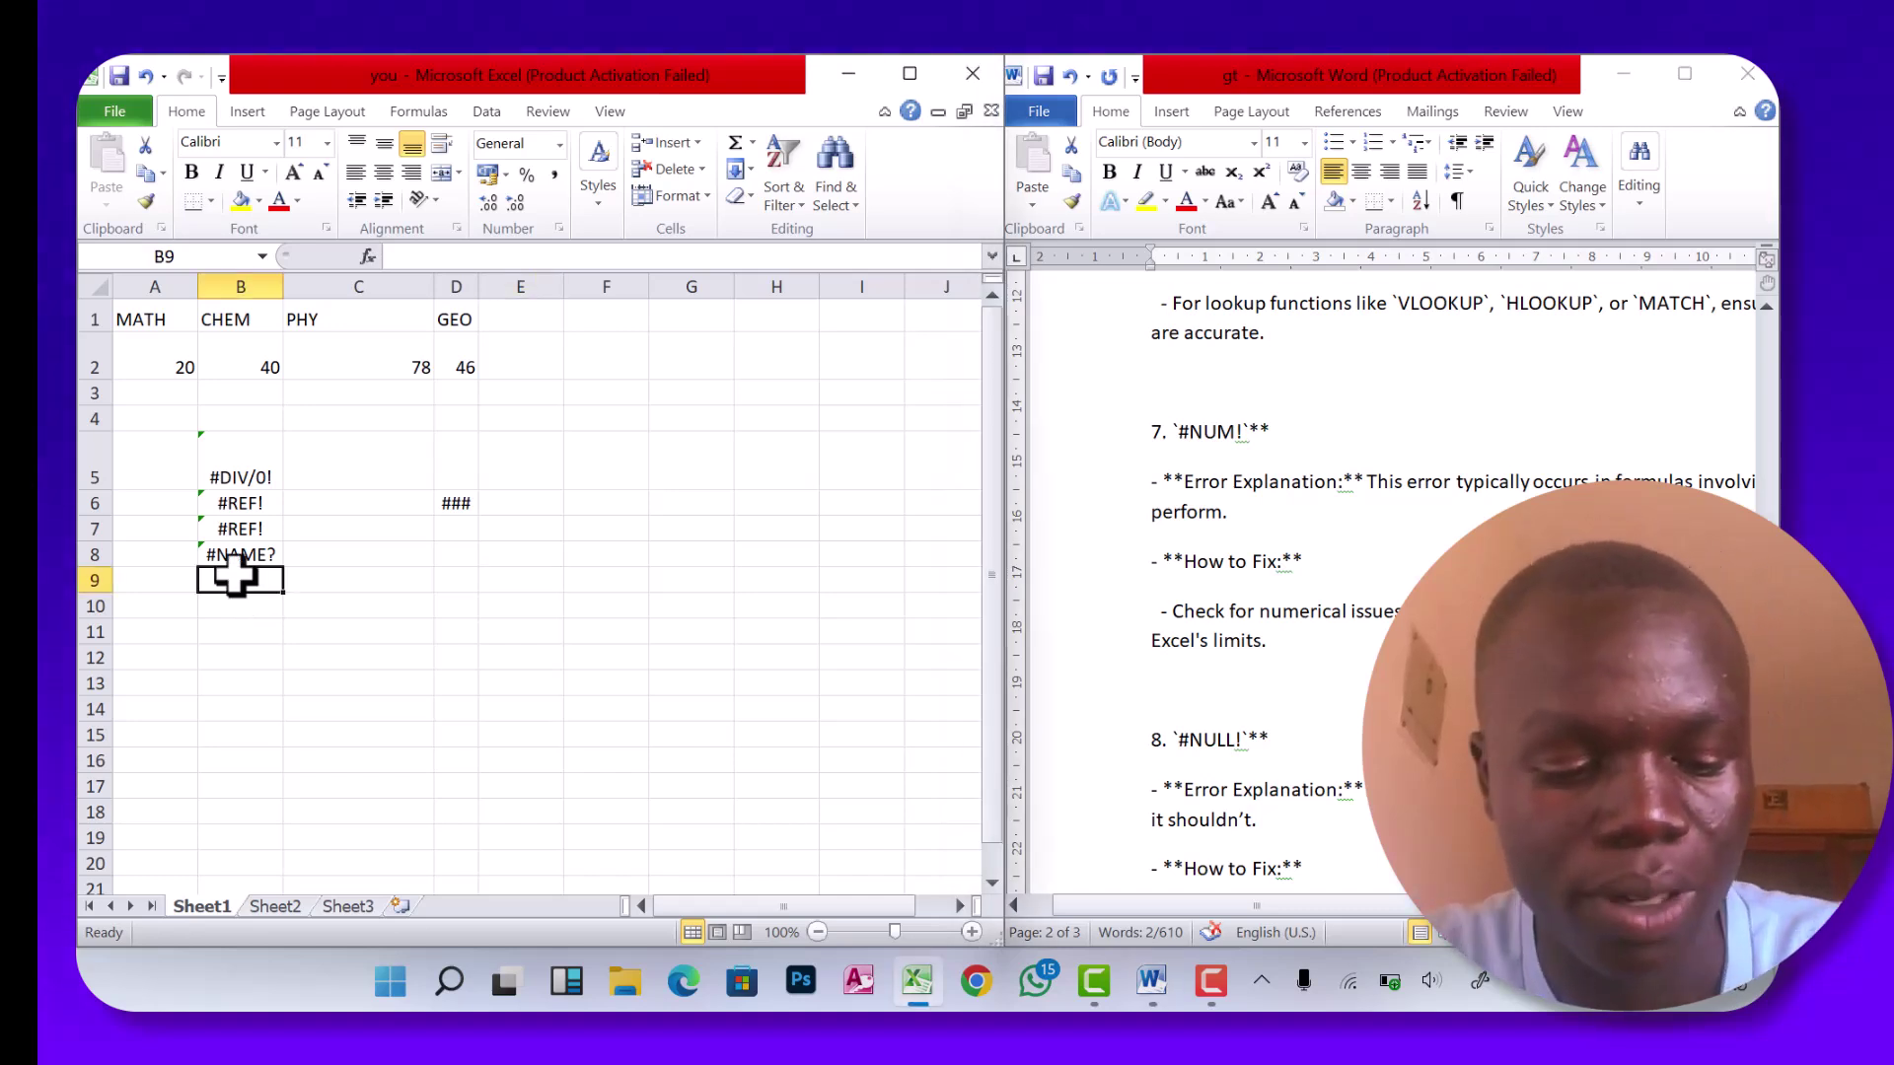
type("=")
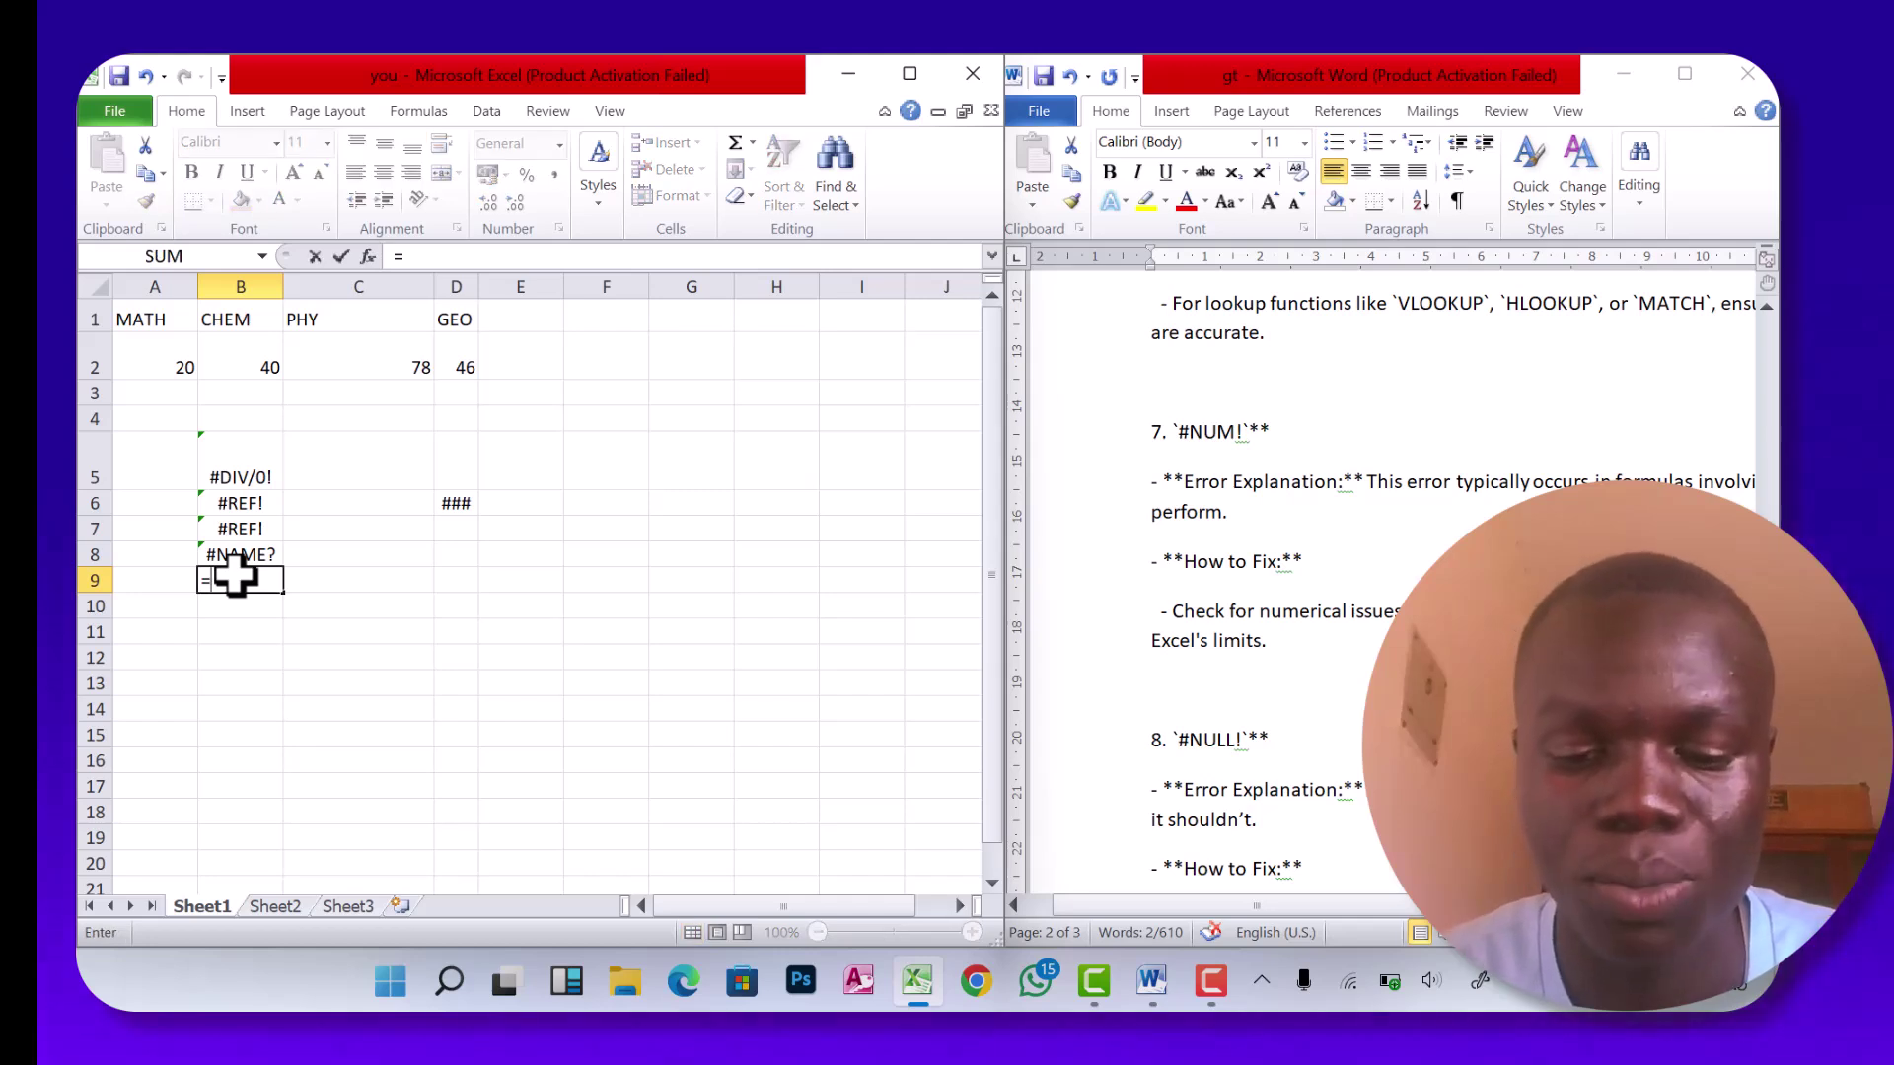
type("S")
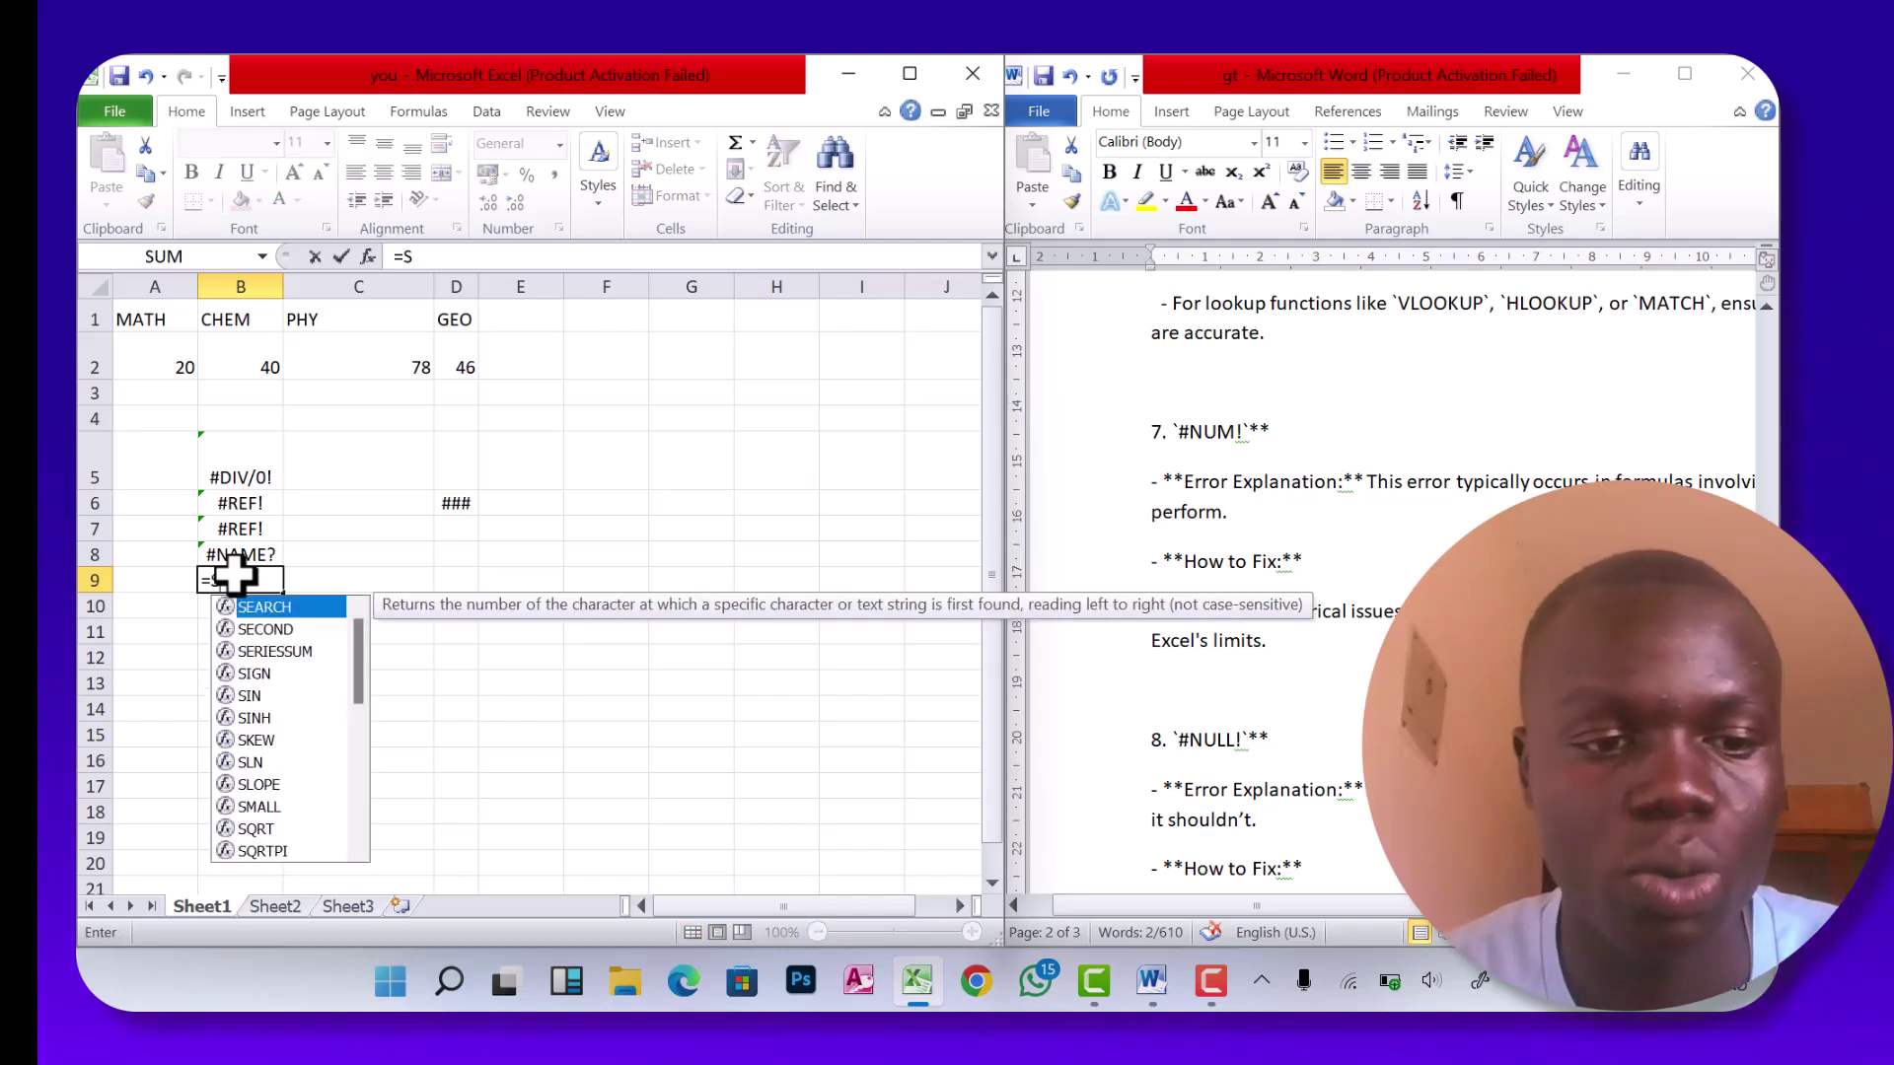
left_click(280, 830)
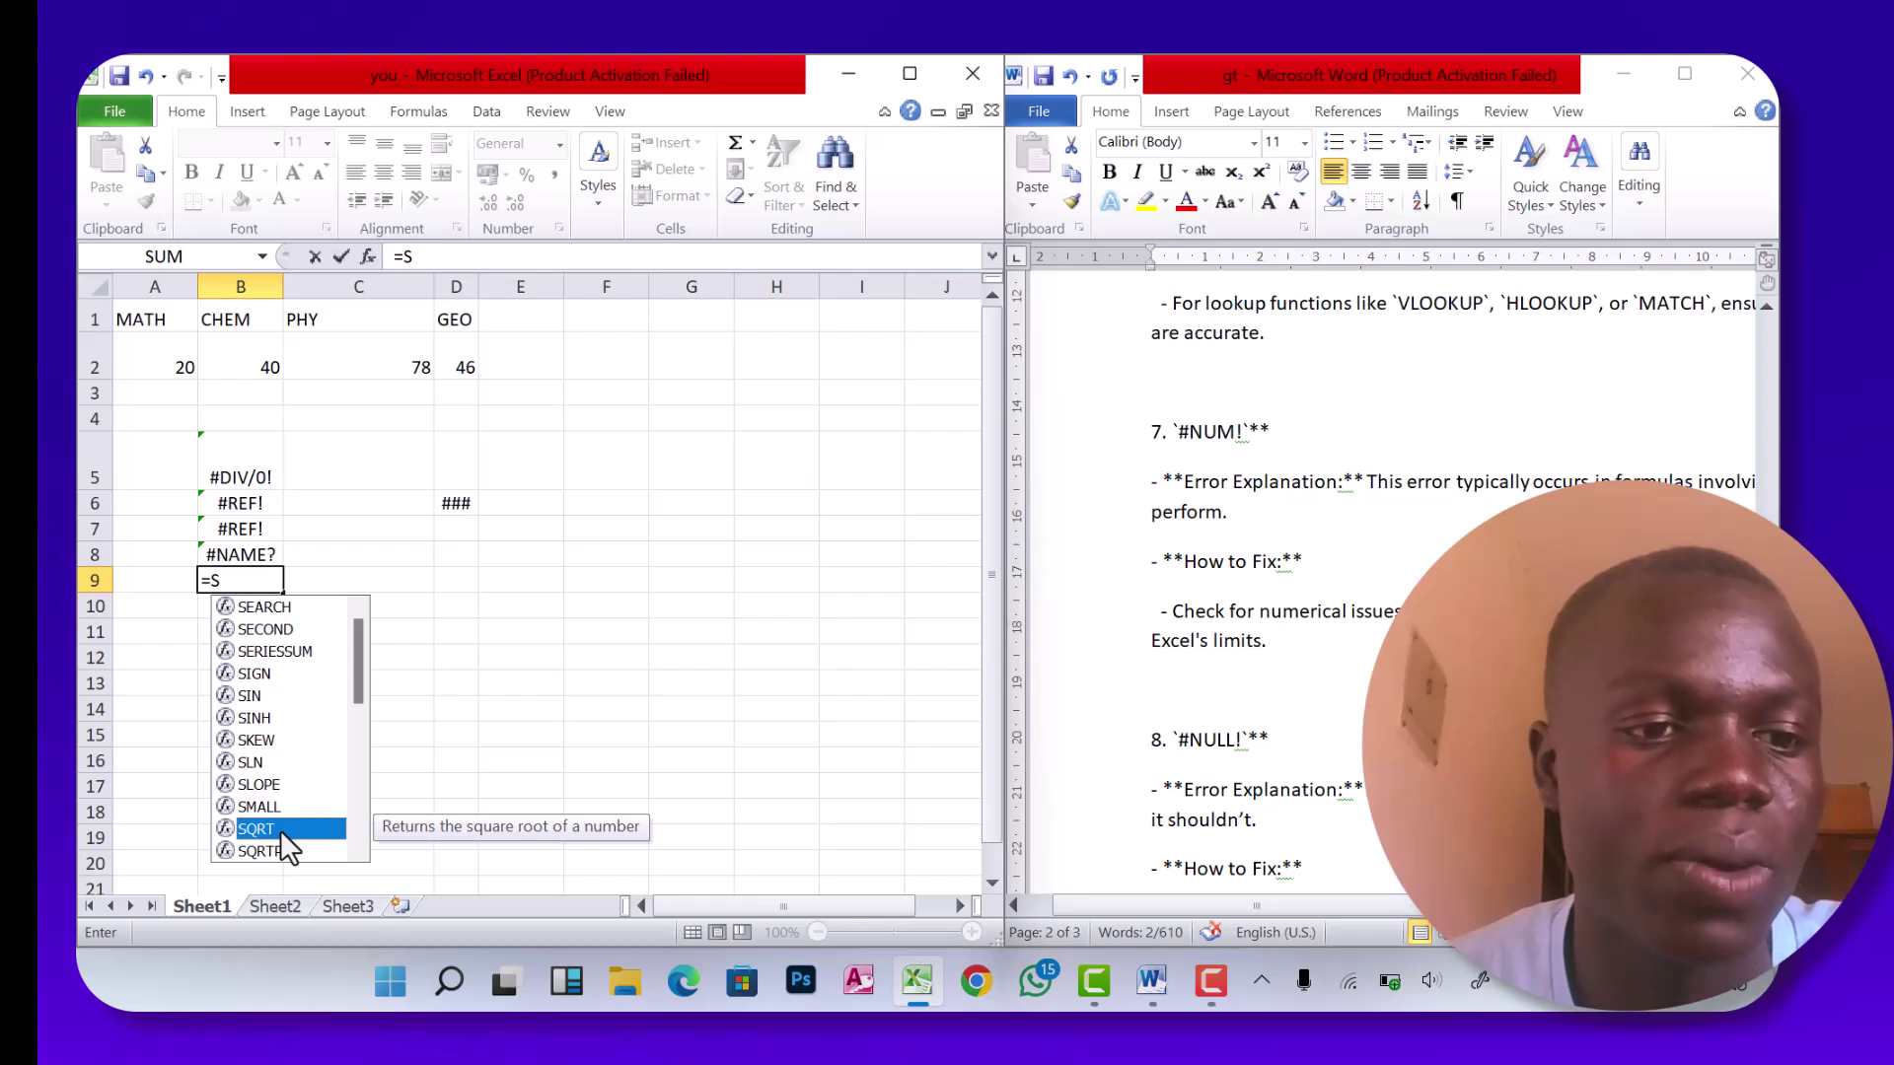
double_click(280, 831)
left_click(280, 833)
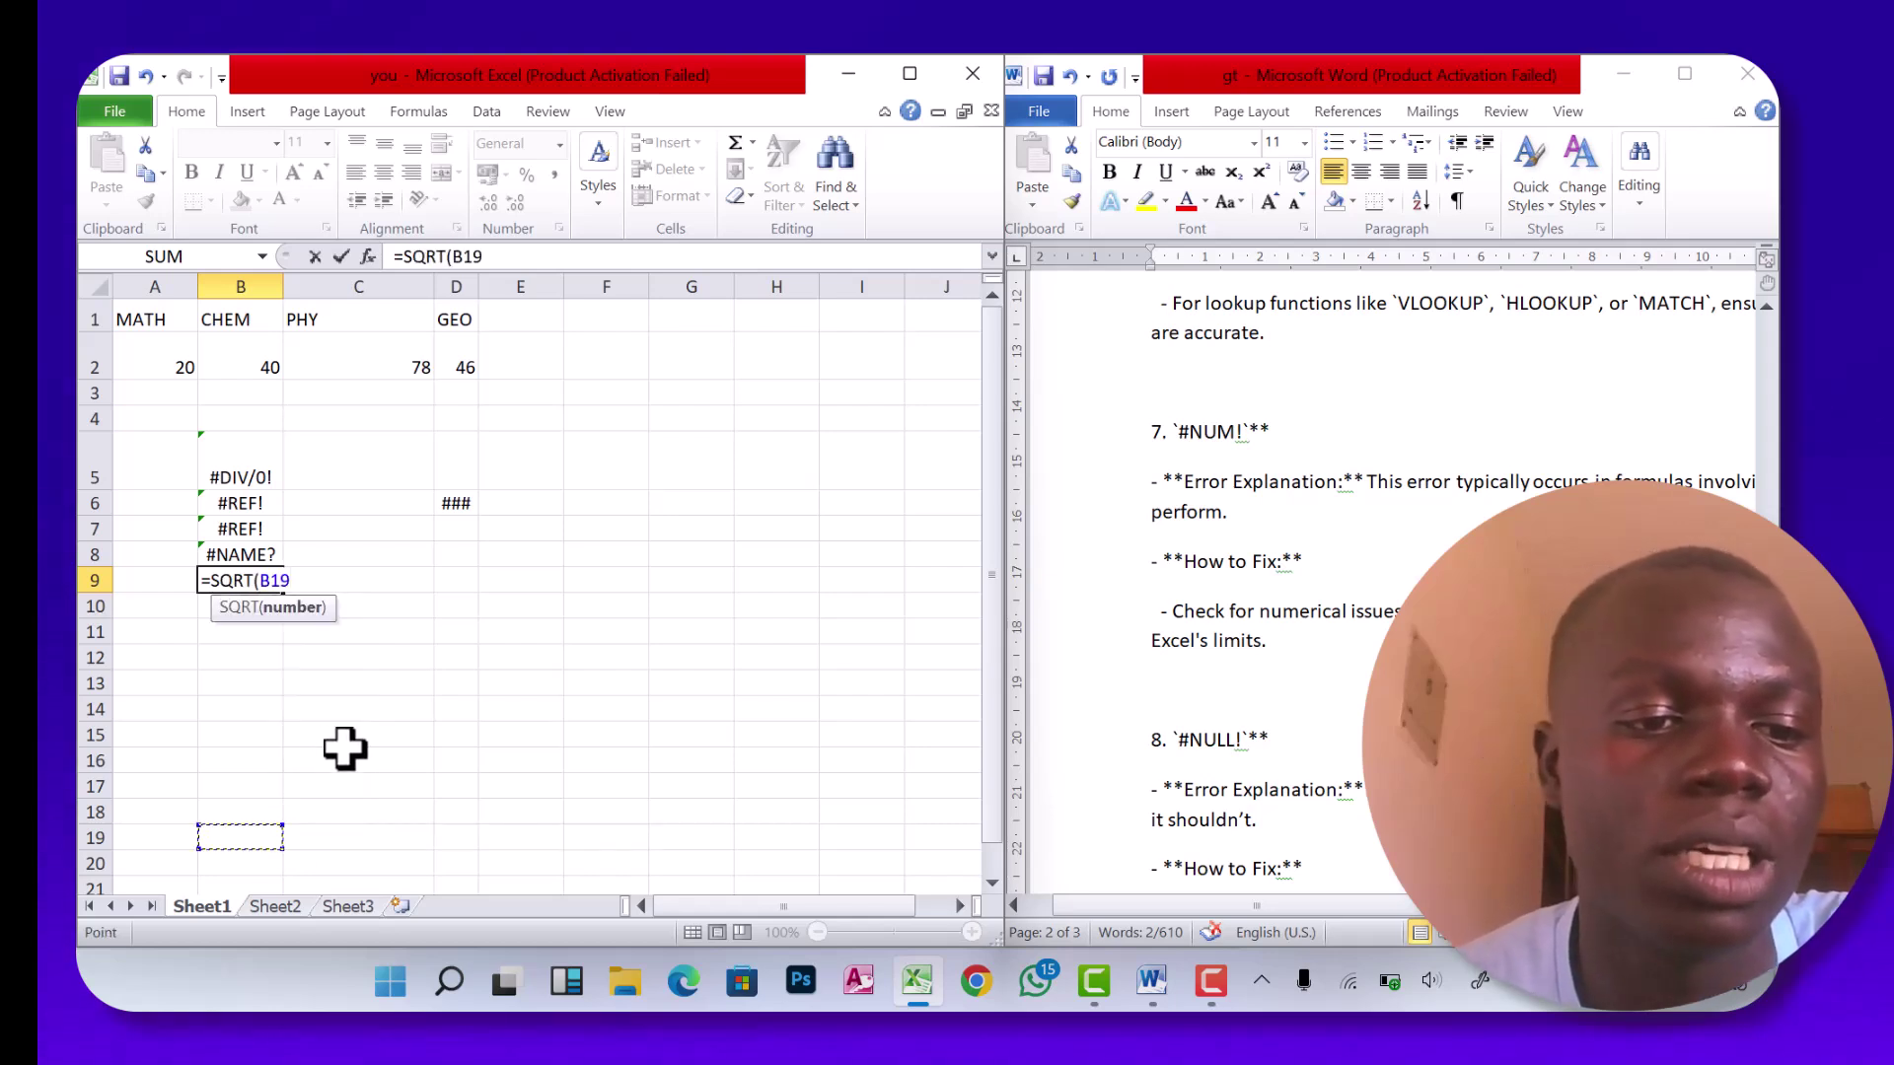
key("BackSpace")
key("BackSpace")
key("BackSpace")
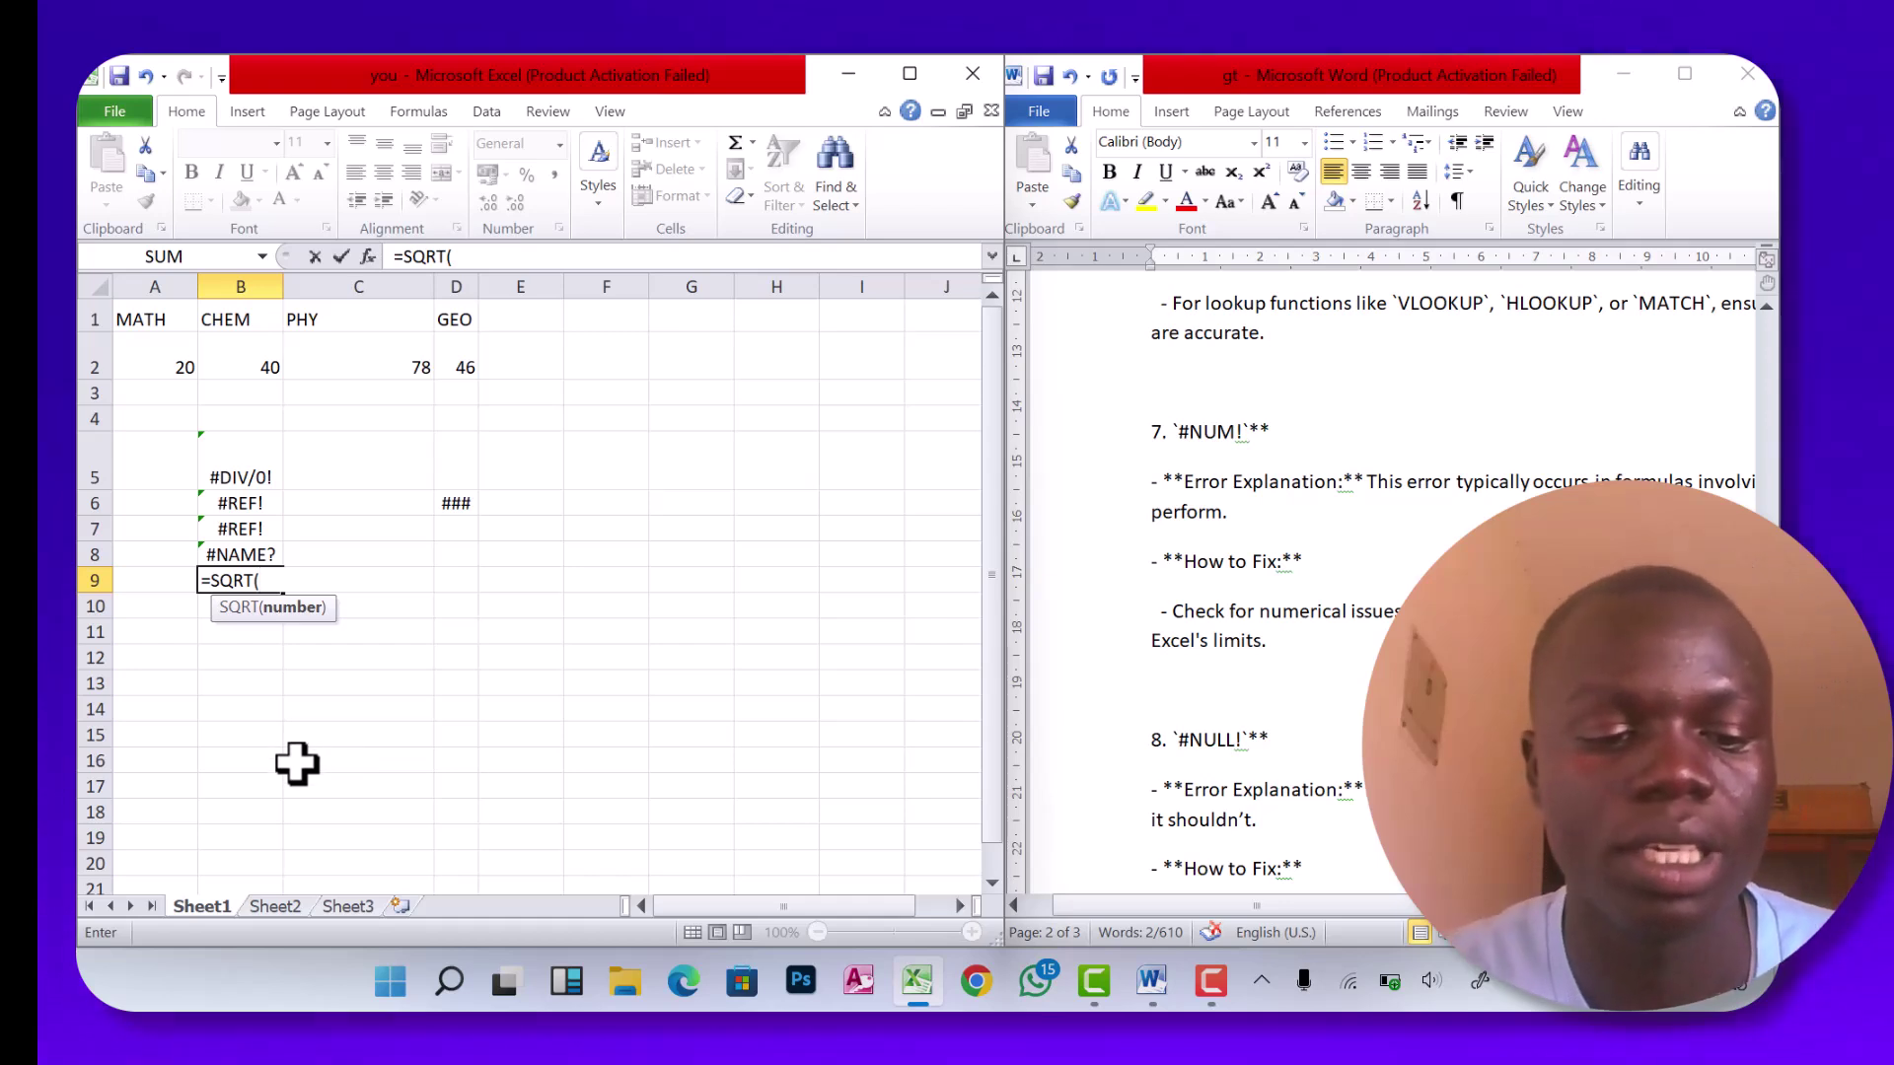
type("-9")
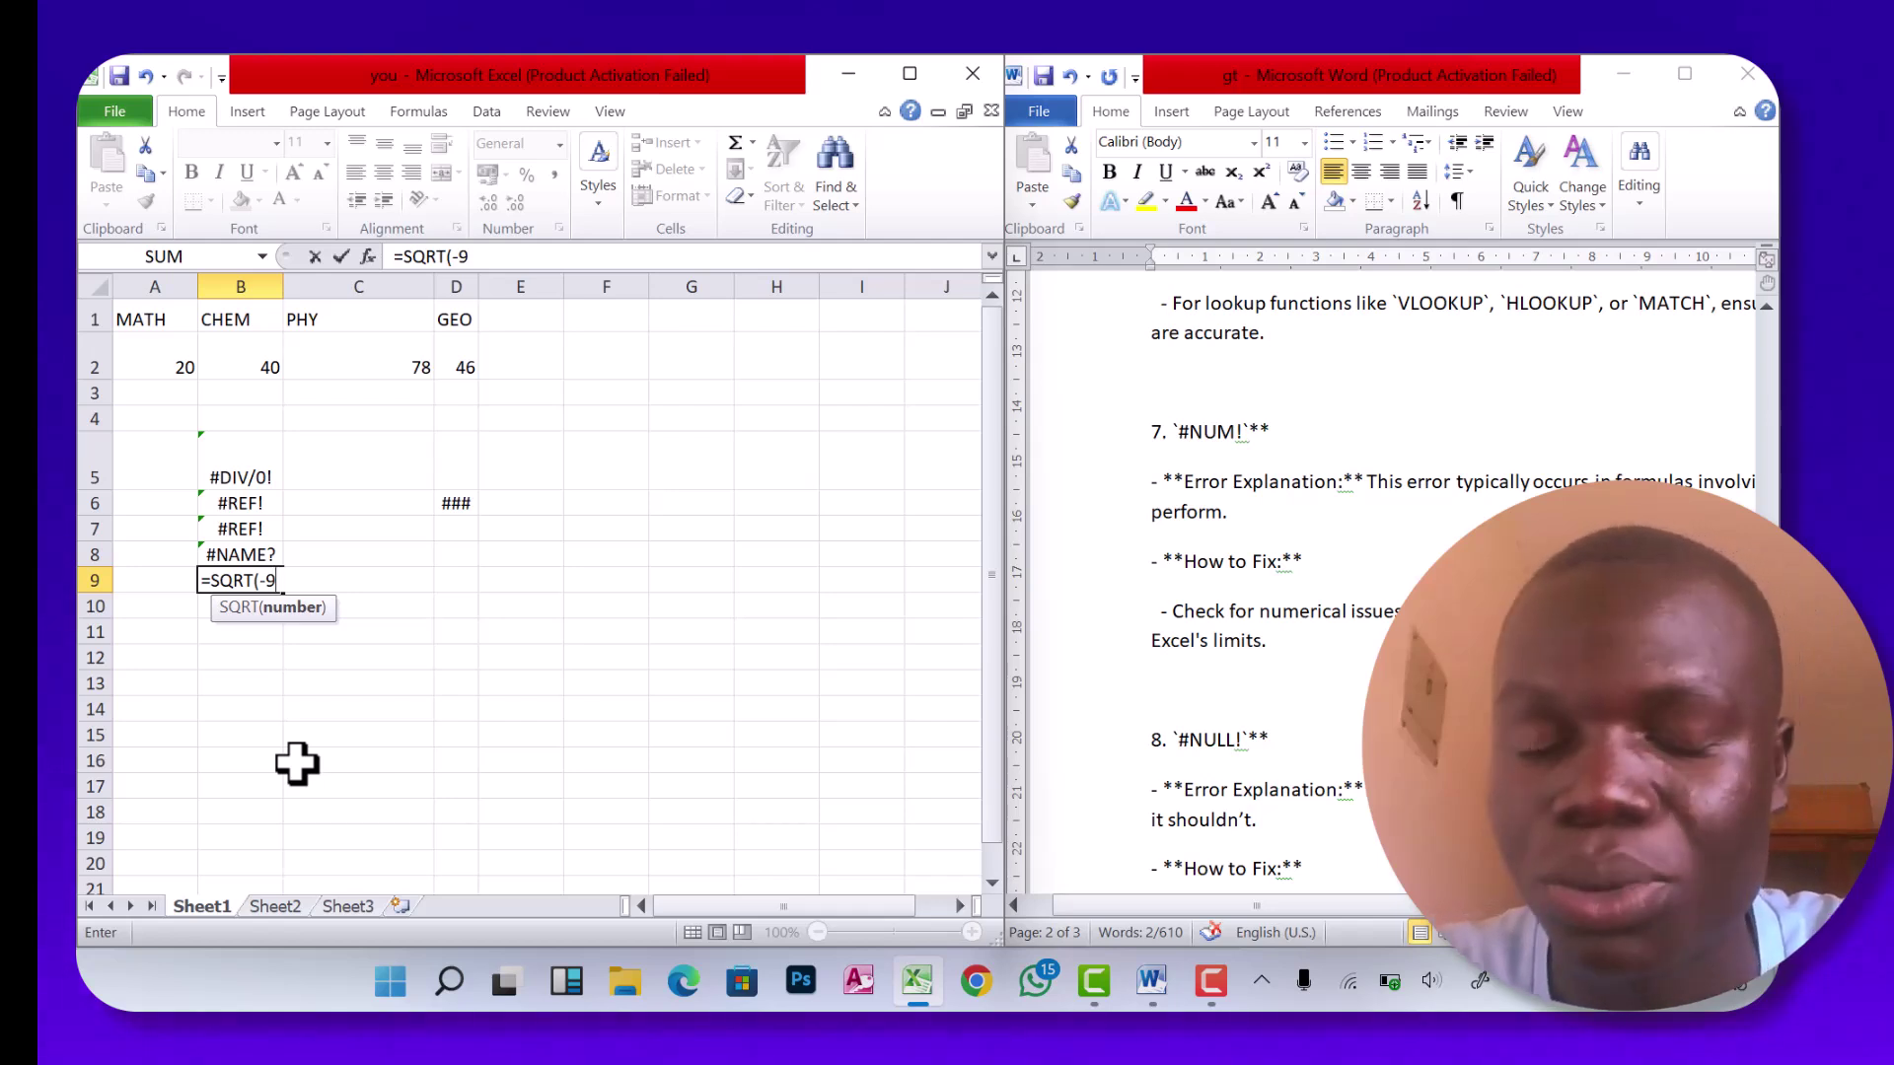
key("Return")
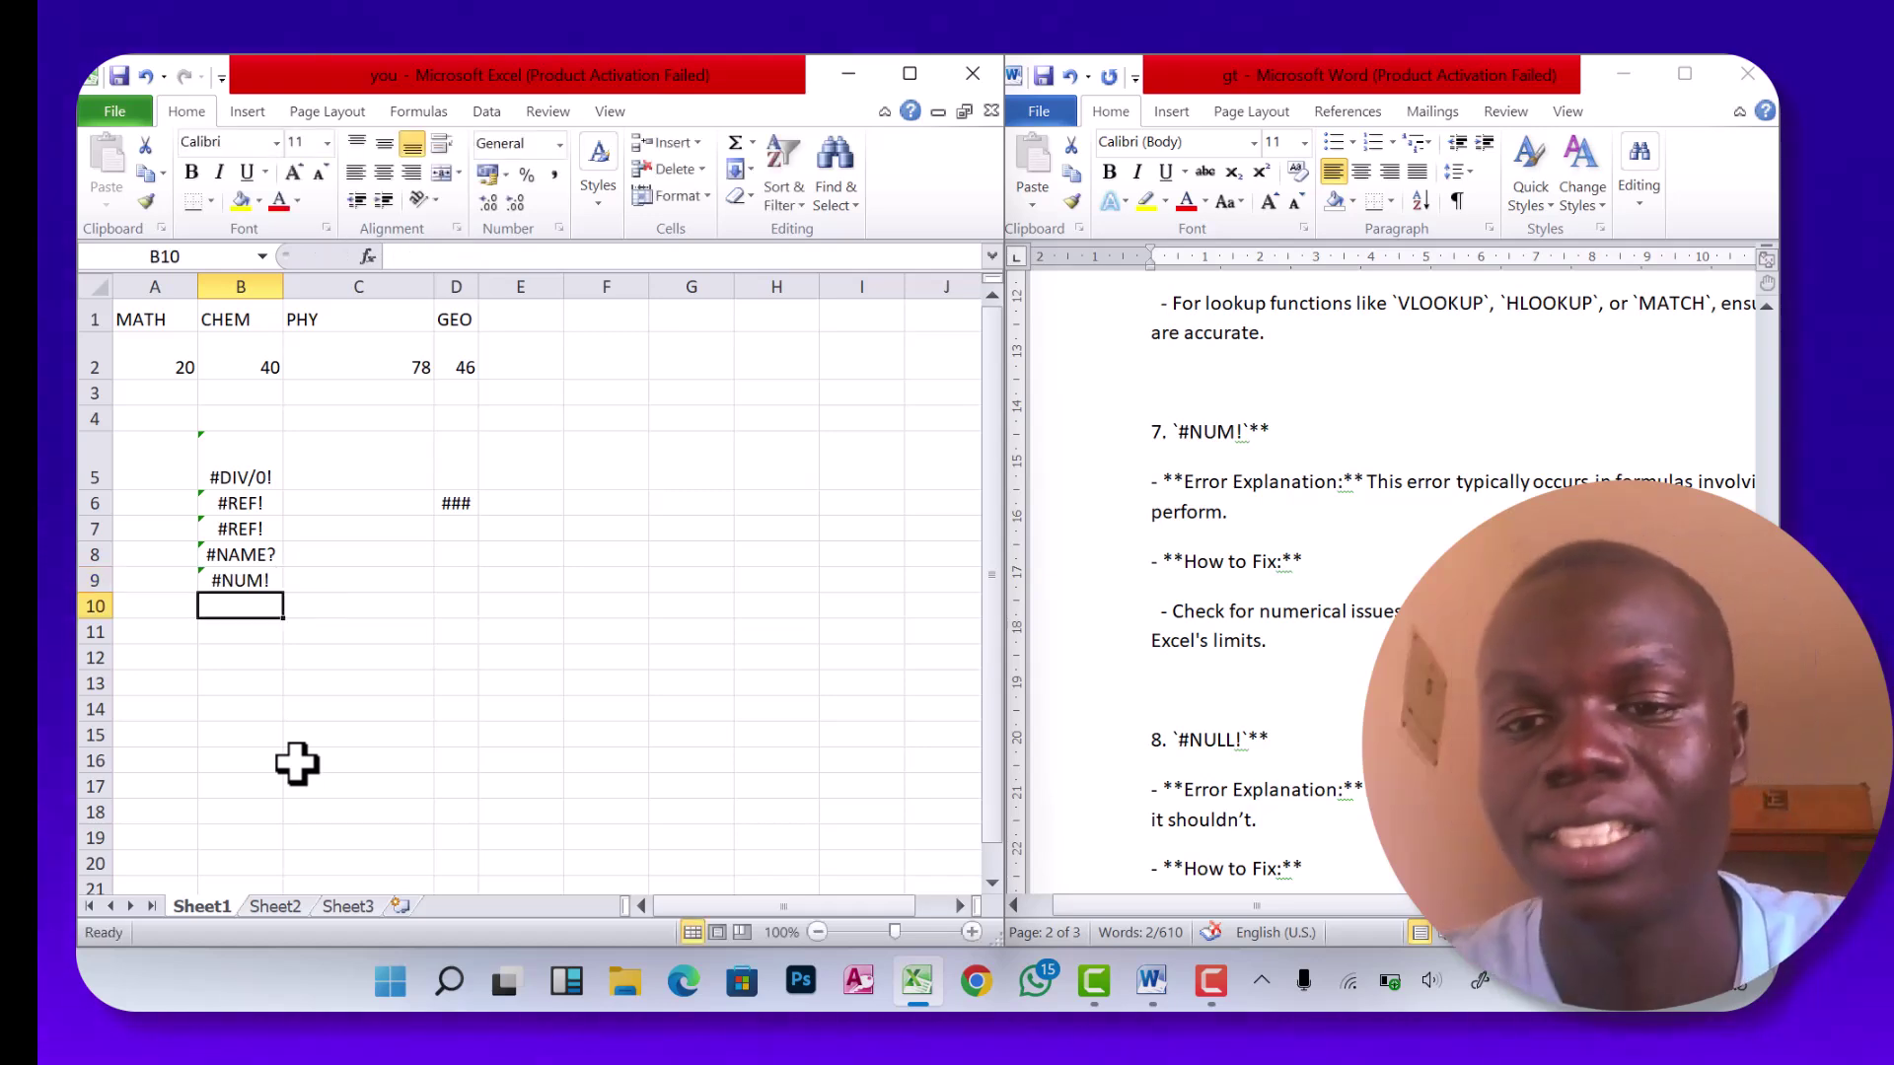
Switch to the Word list and highlight the #NUM! heading of item 7.
left_click(1263, 434)
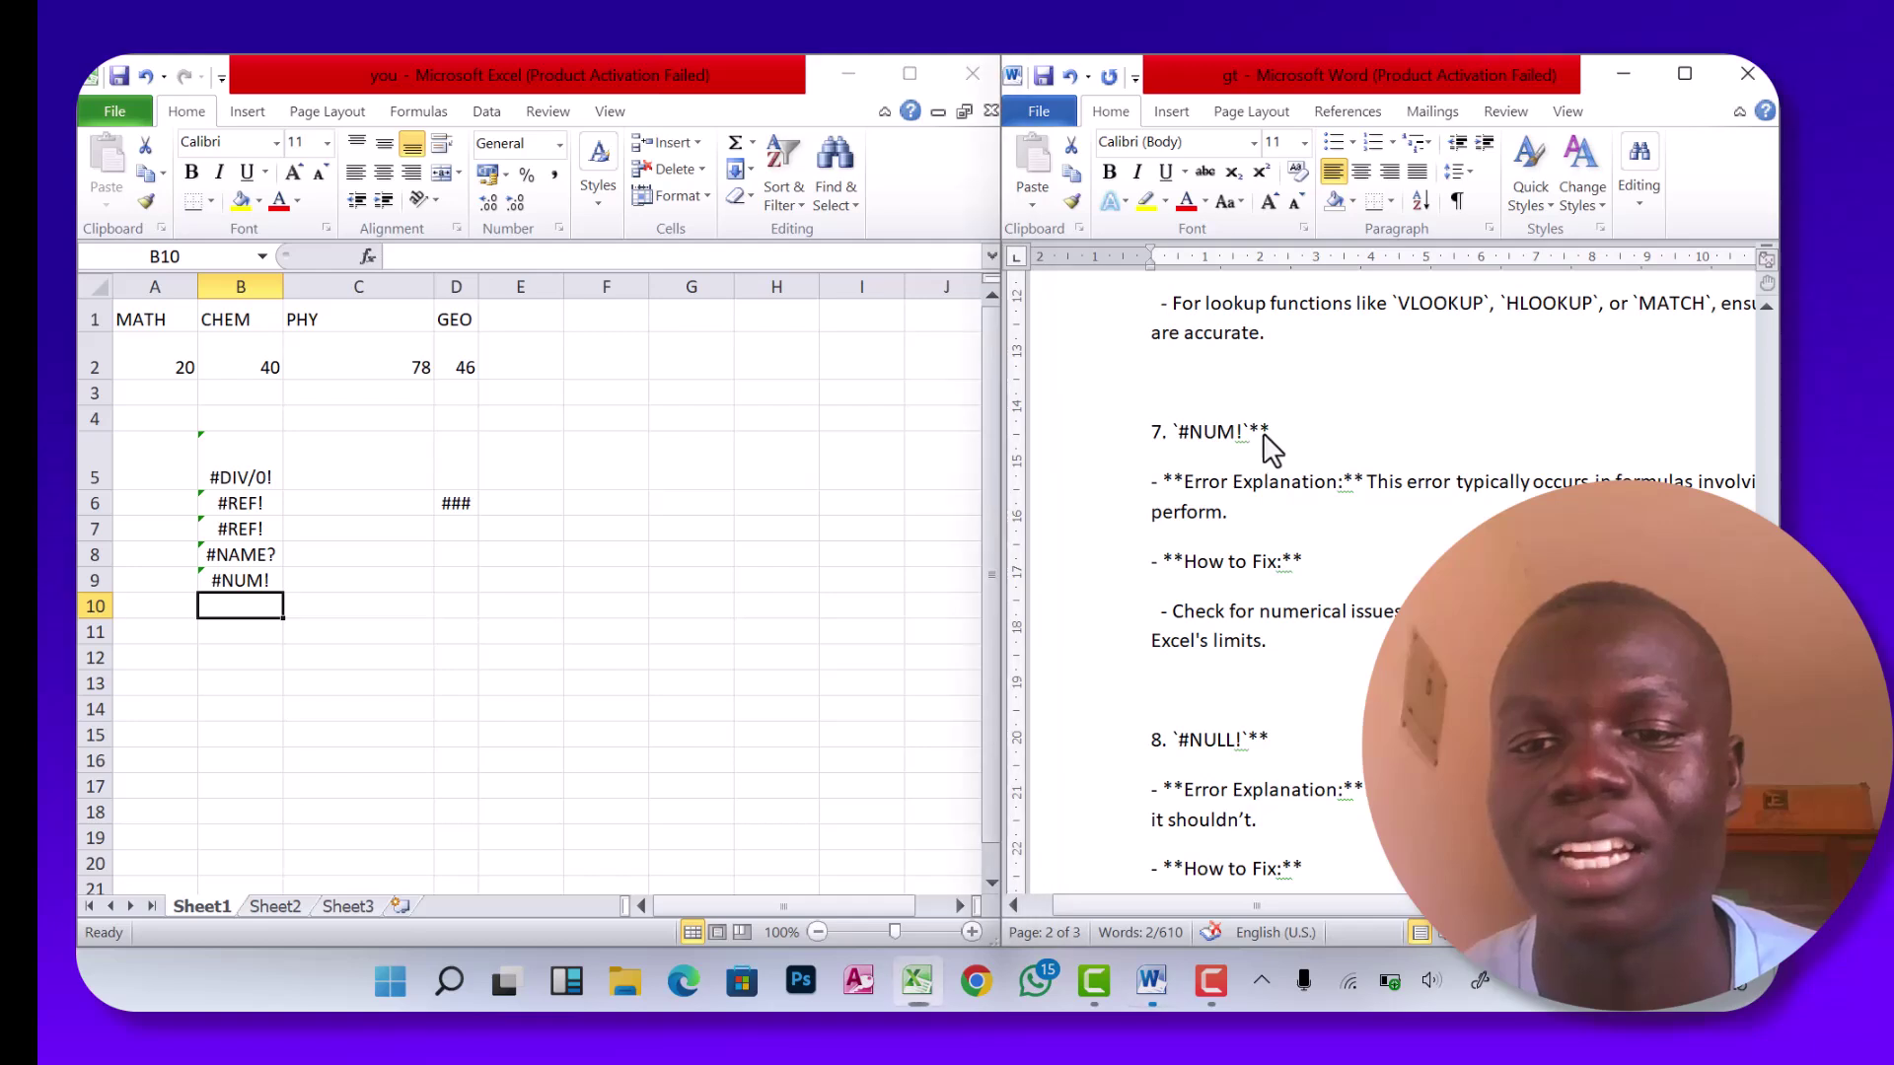
left_click_drag(1270, 434, 1174, 440)
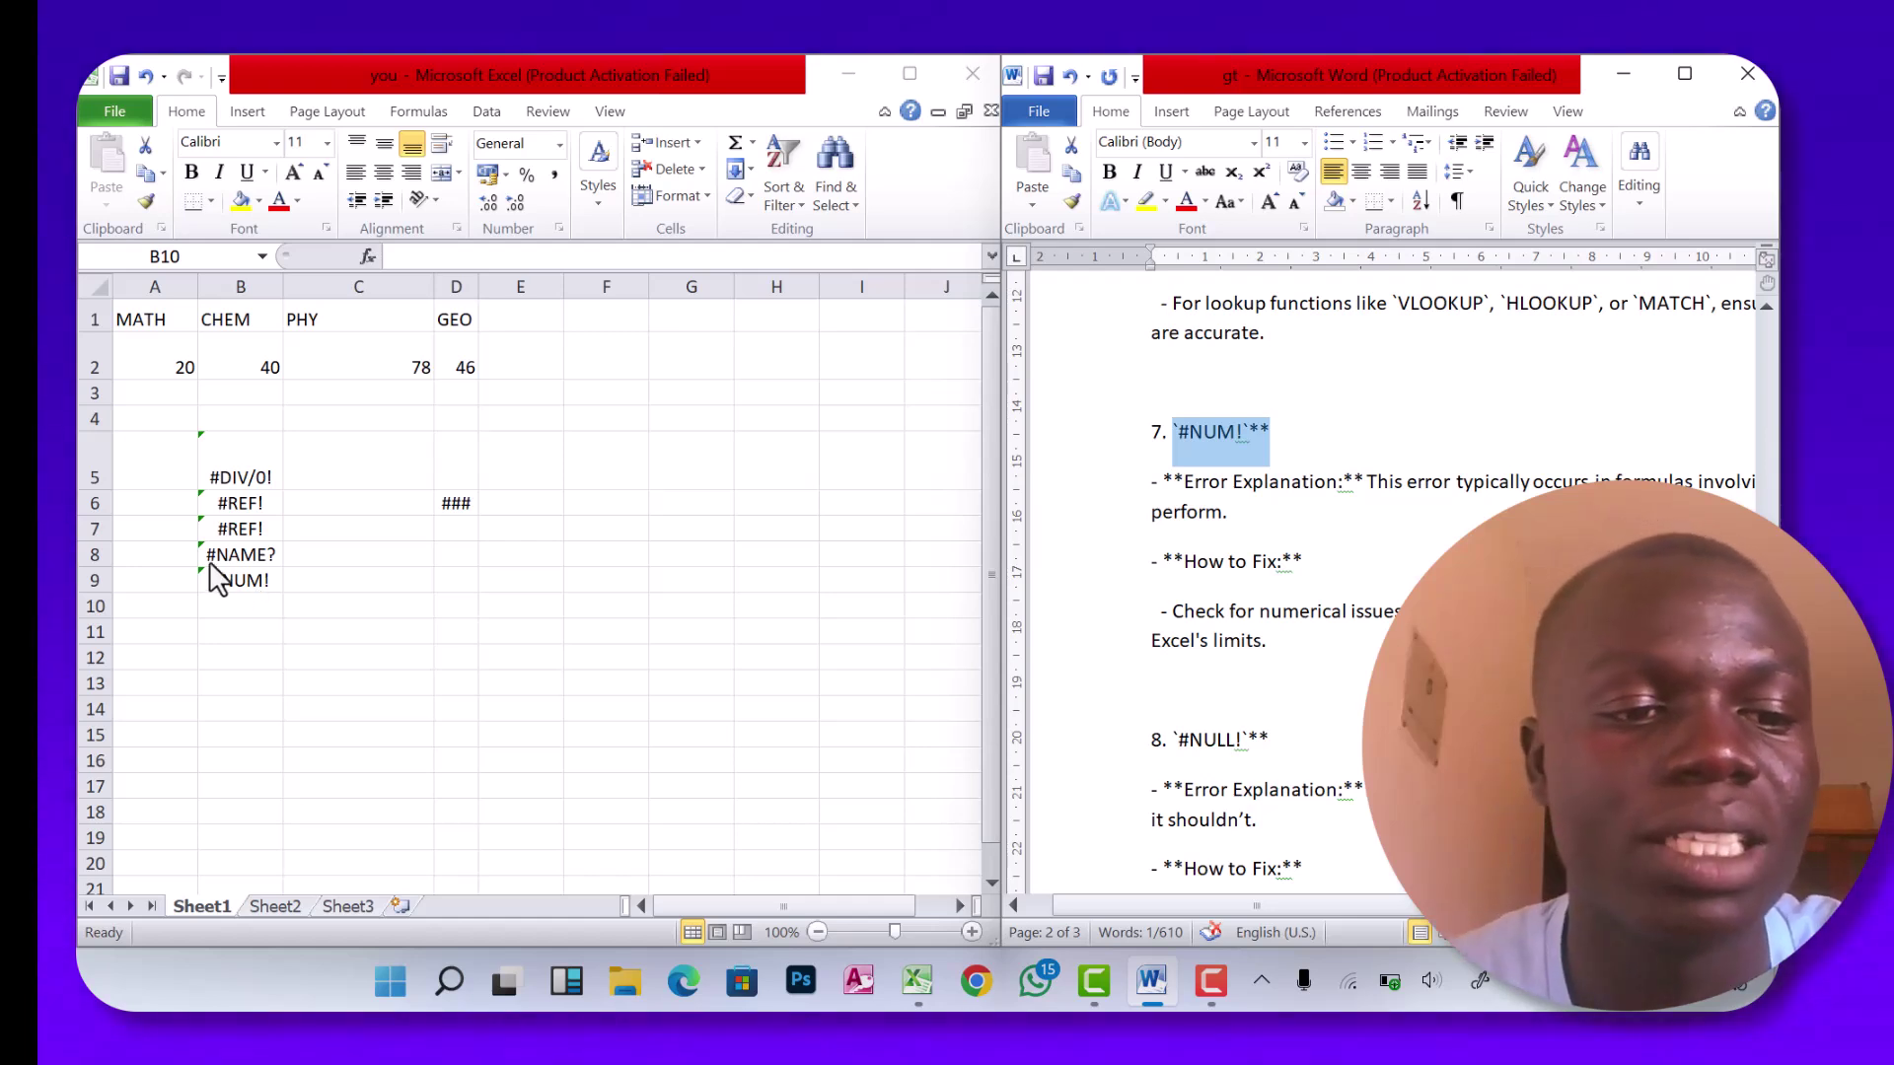
Switch to the Excel workbook, change the formula in B9 to =SQRT(9), and undo that change.
left_click(227, 582)
left_click(258, 581)
left_click(460, 256)
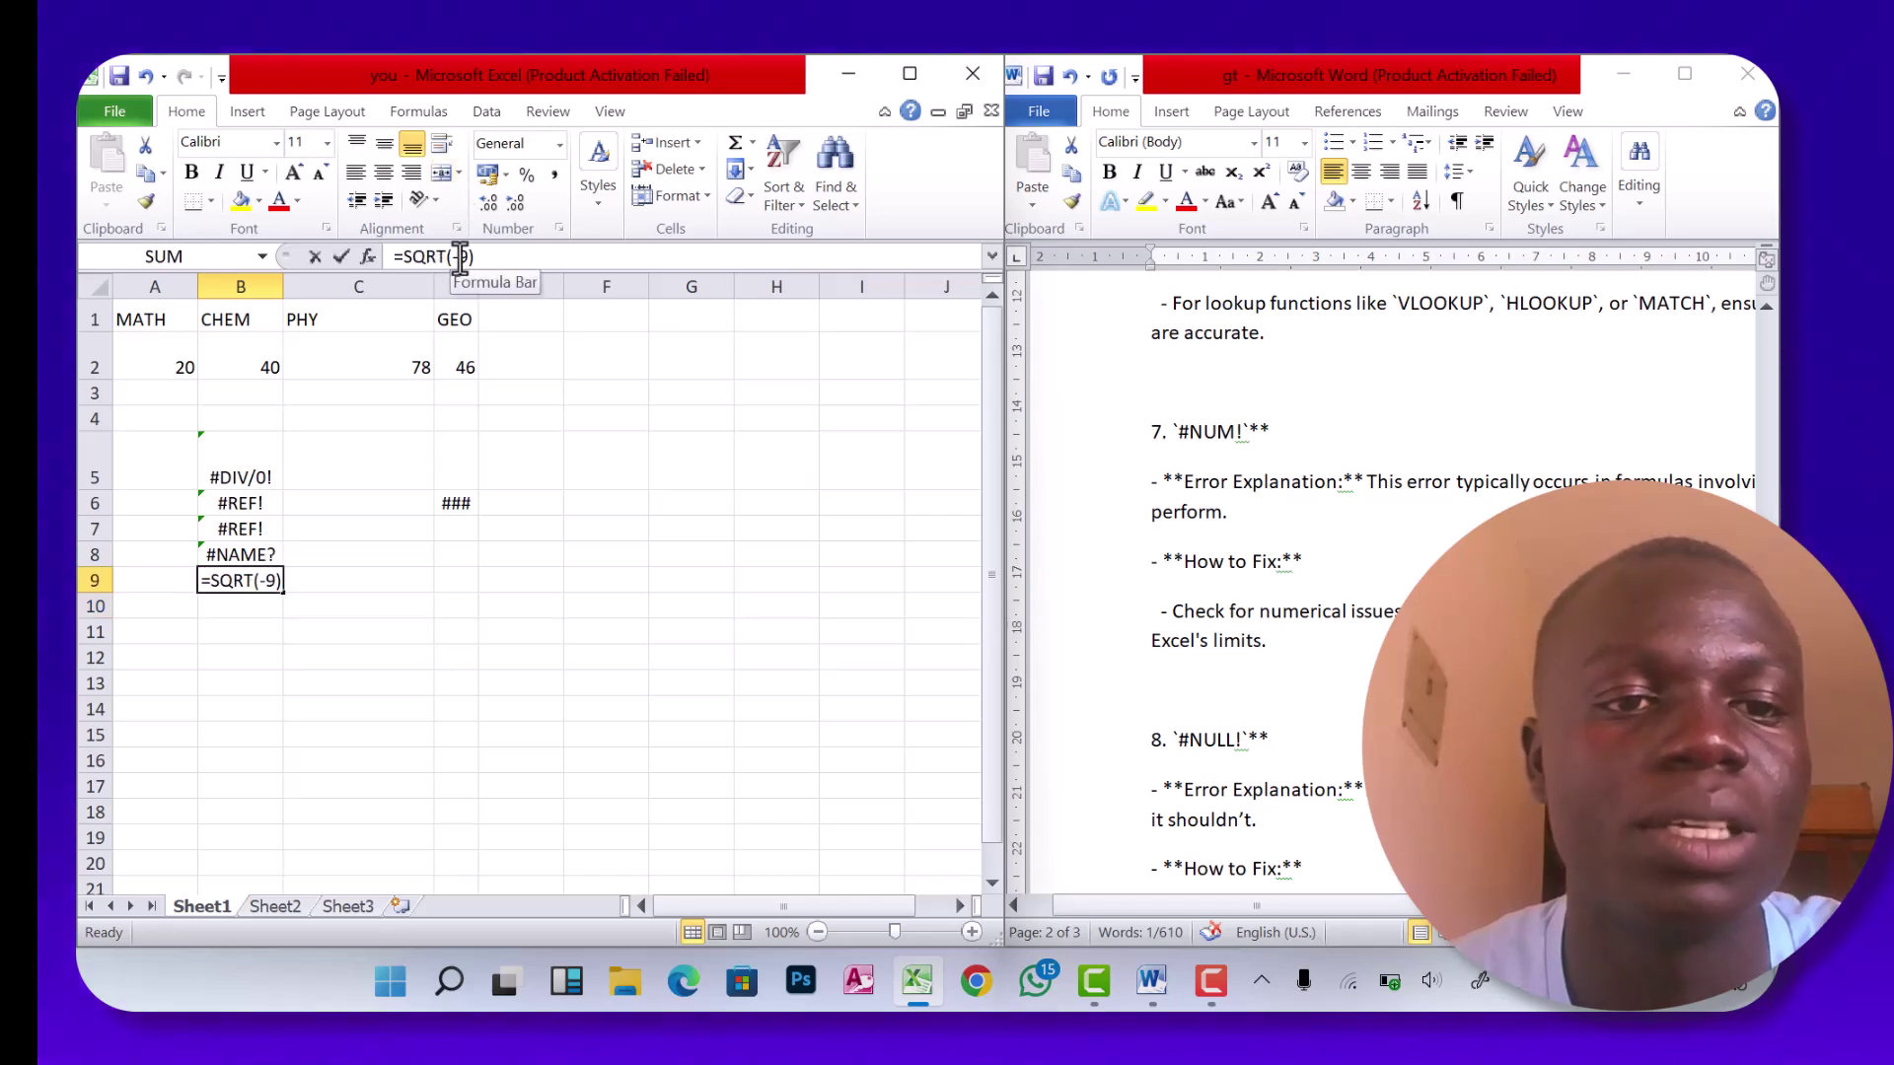
key("BackSpace")
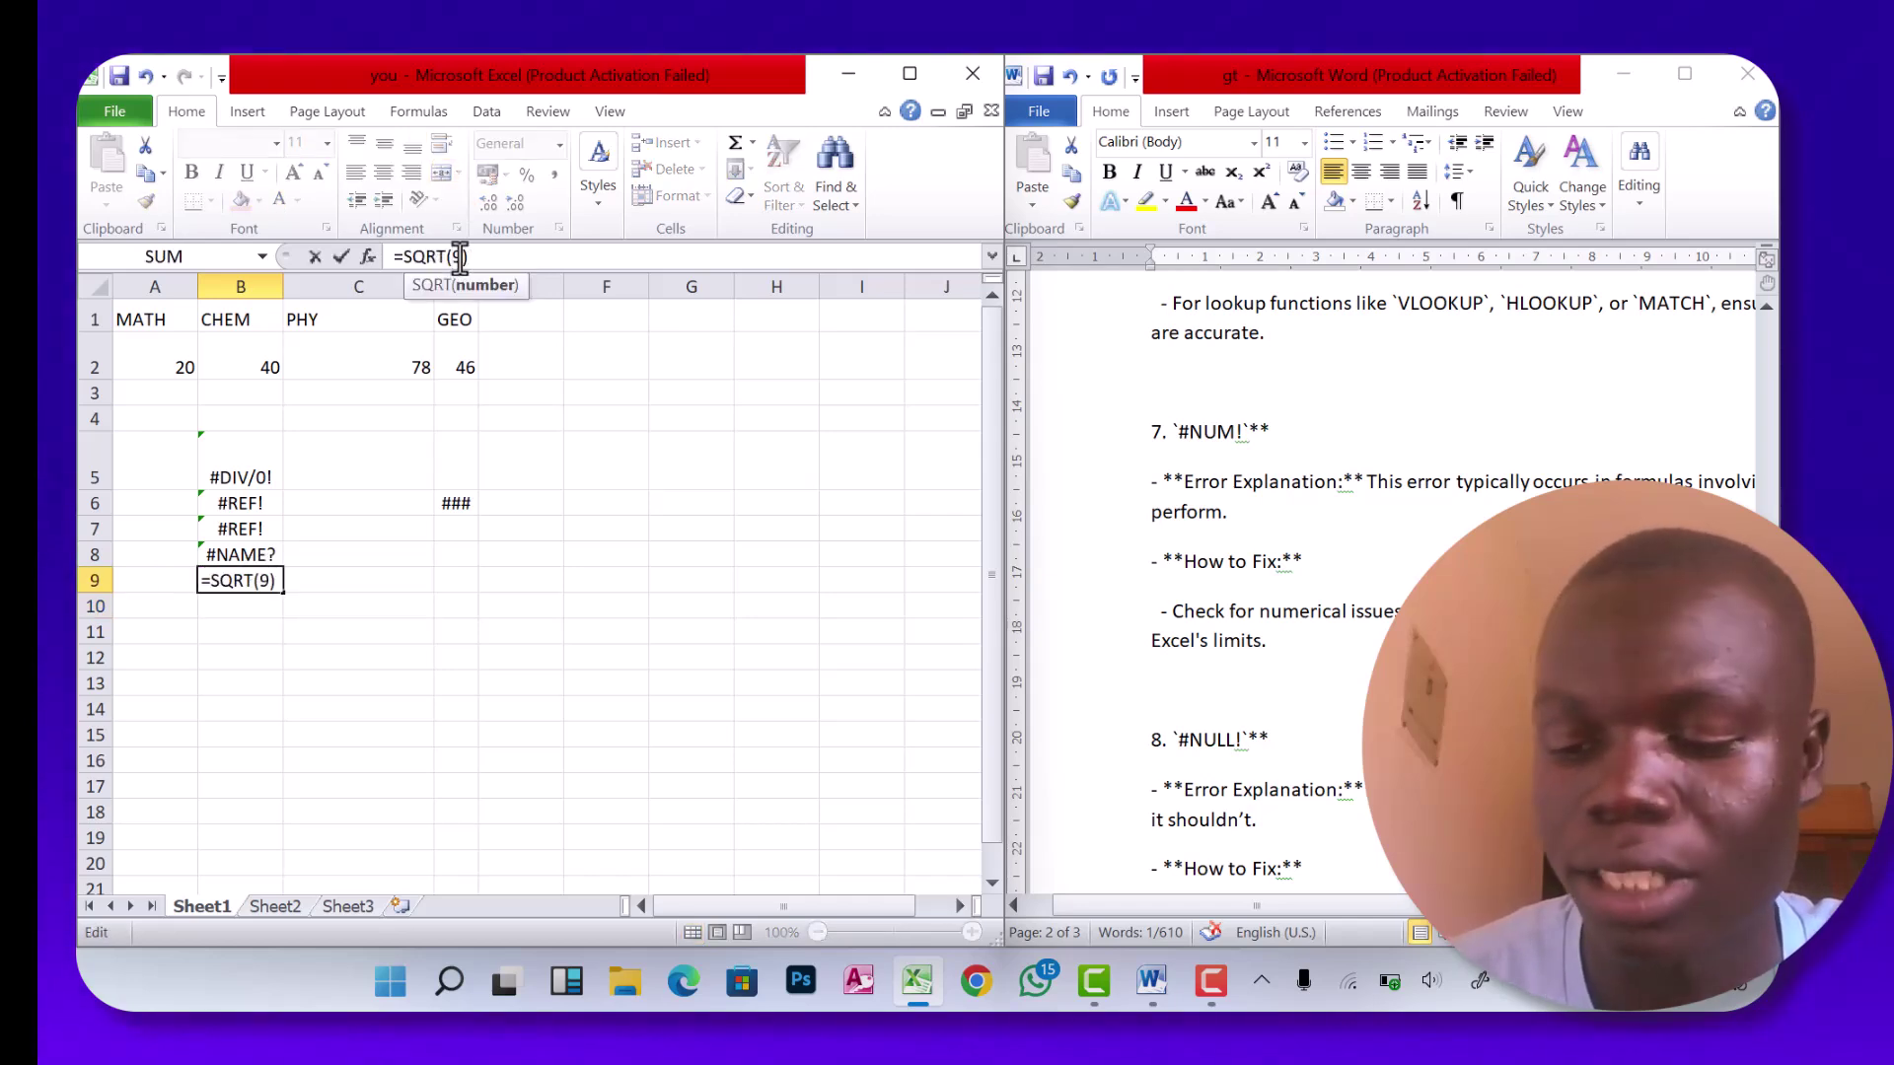
key("Return")
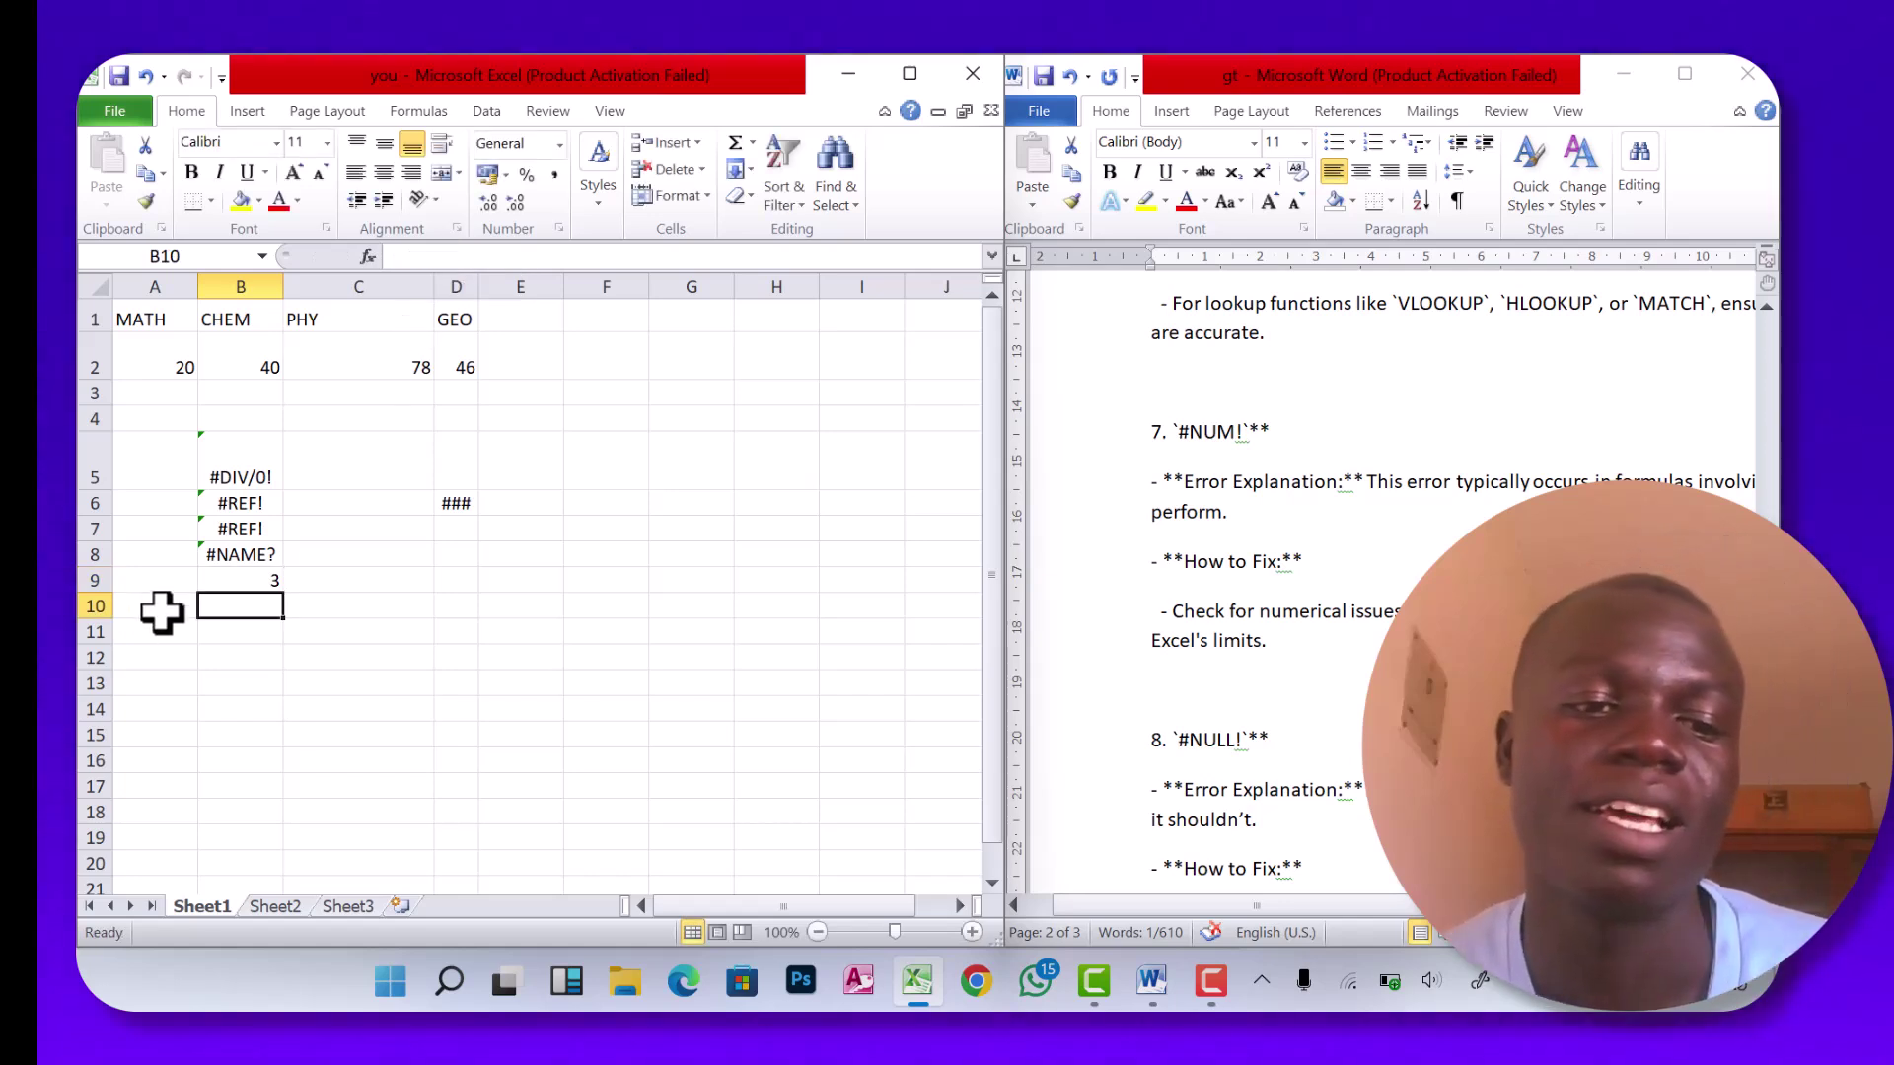
left_click(237, 580)
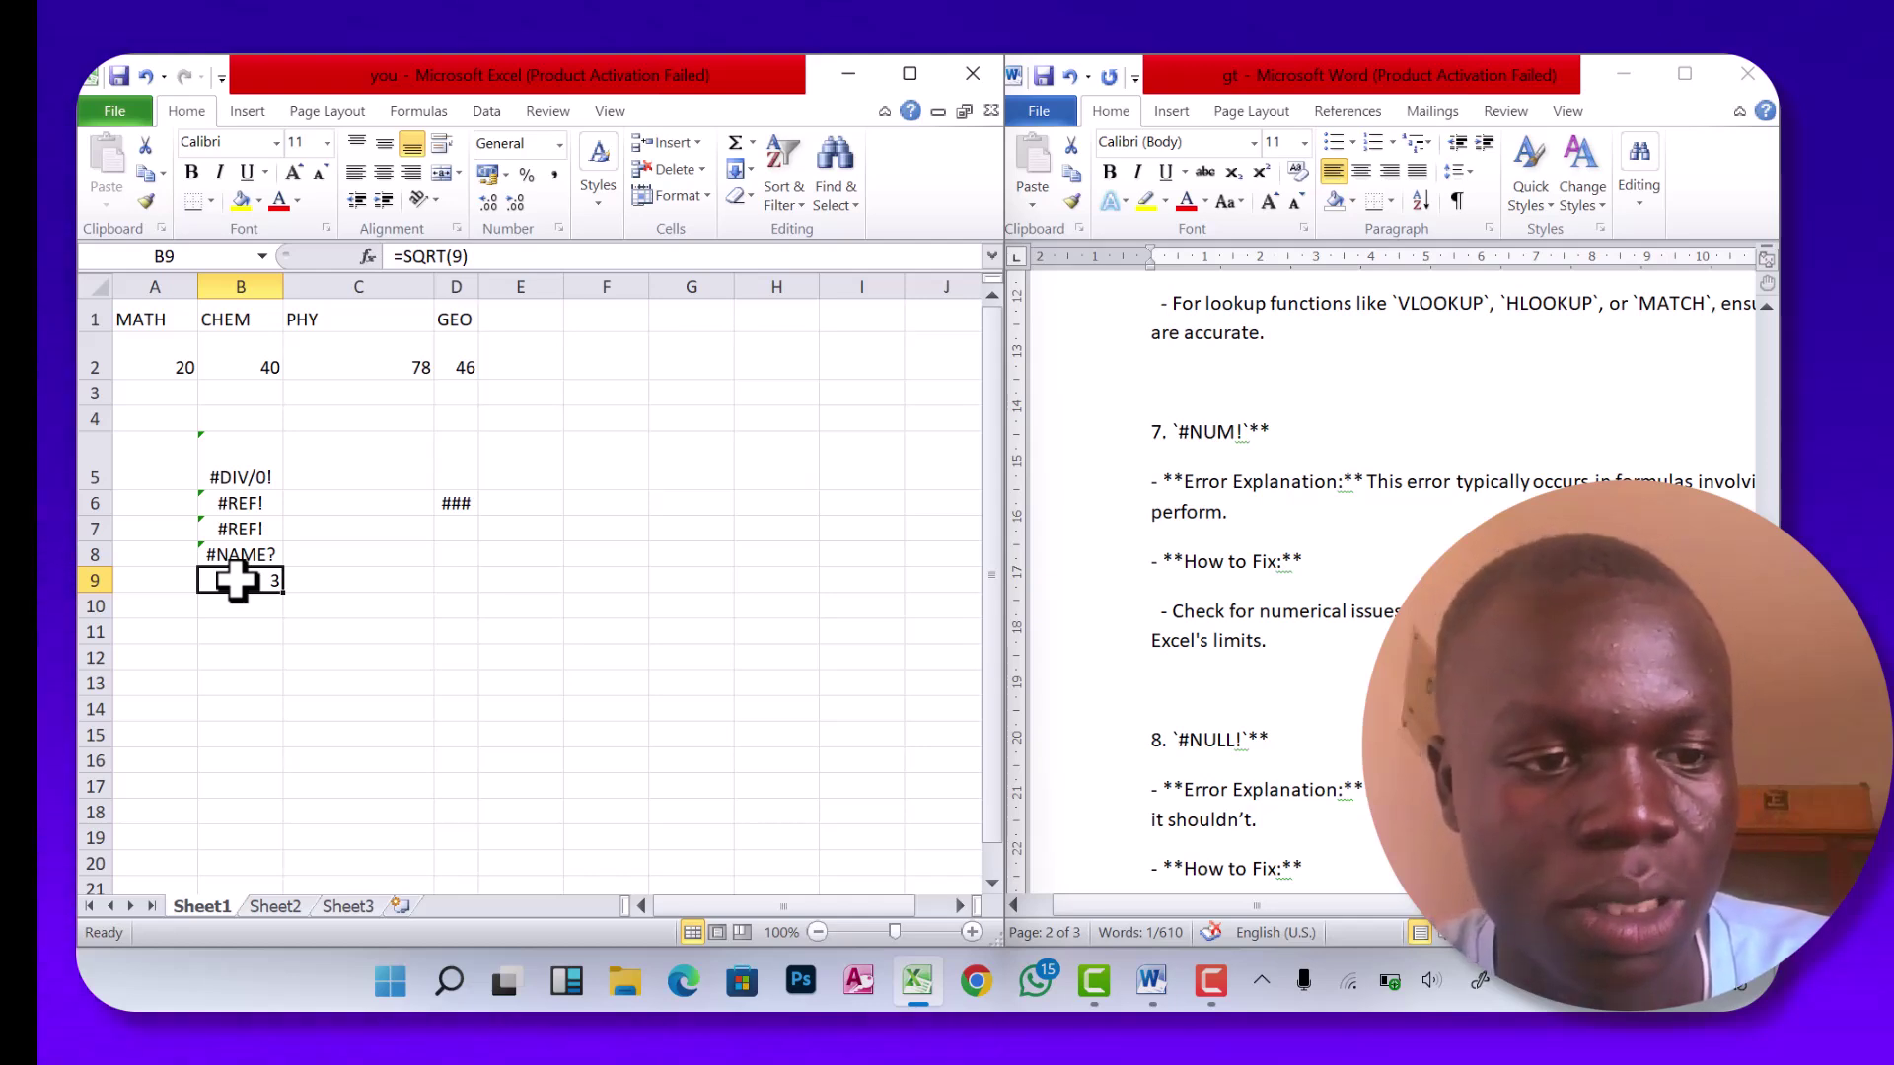
key("ctrl+z")
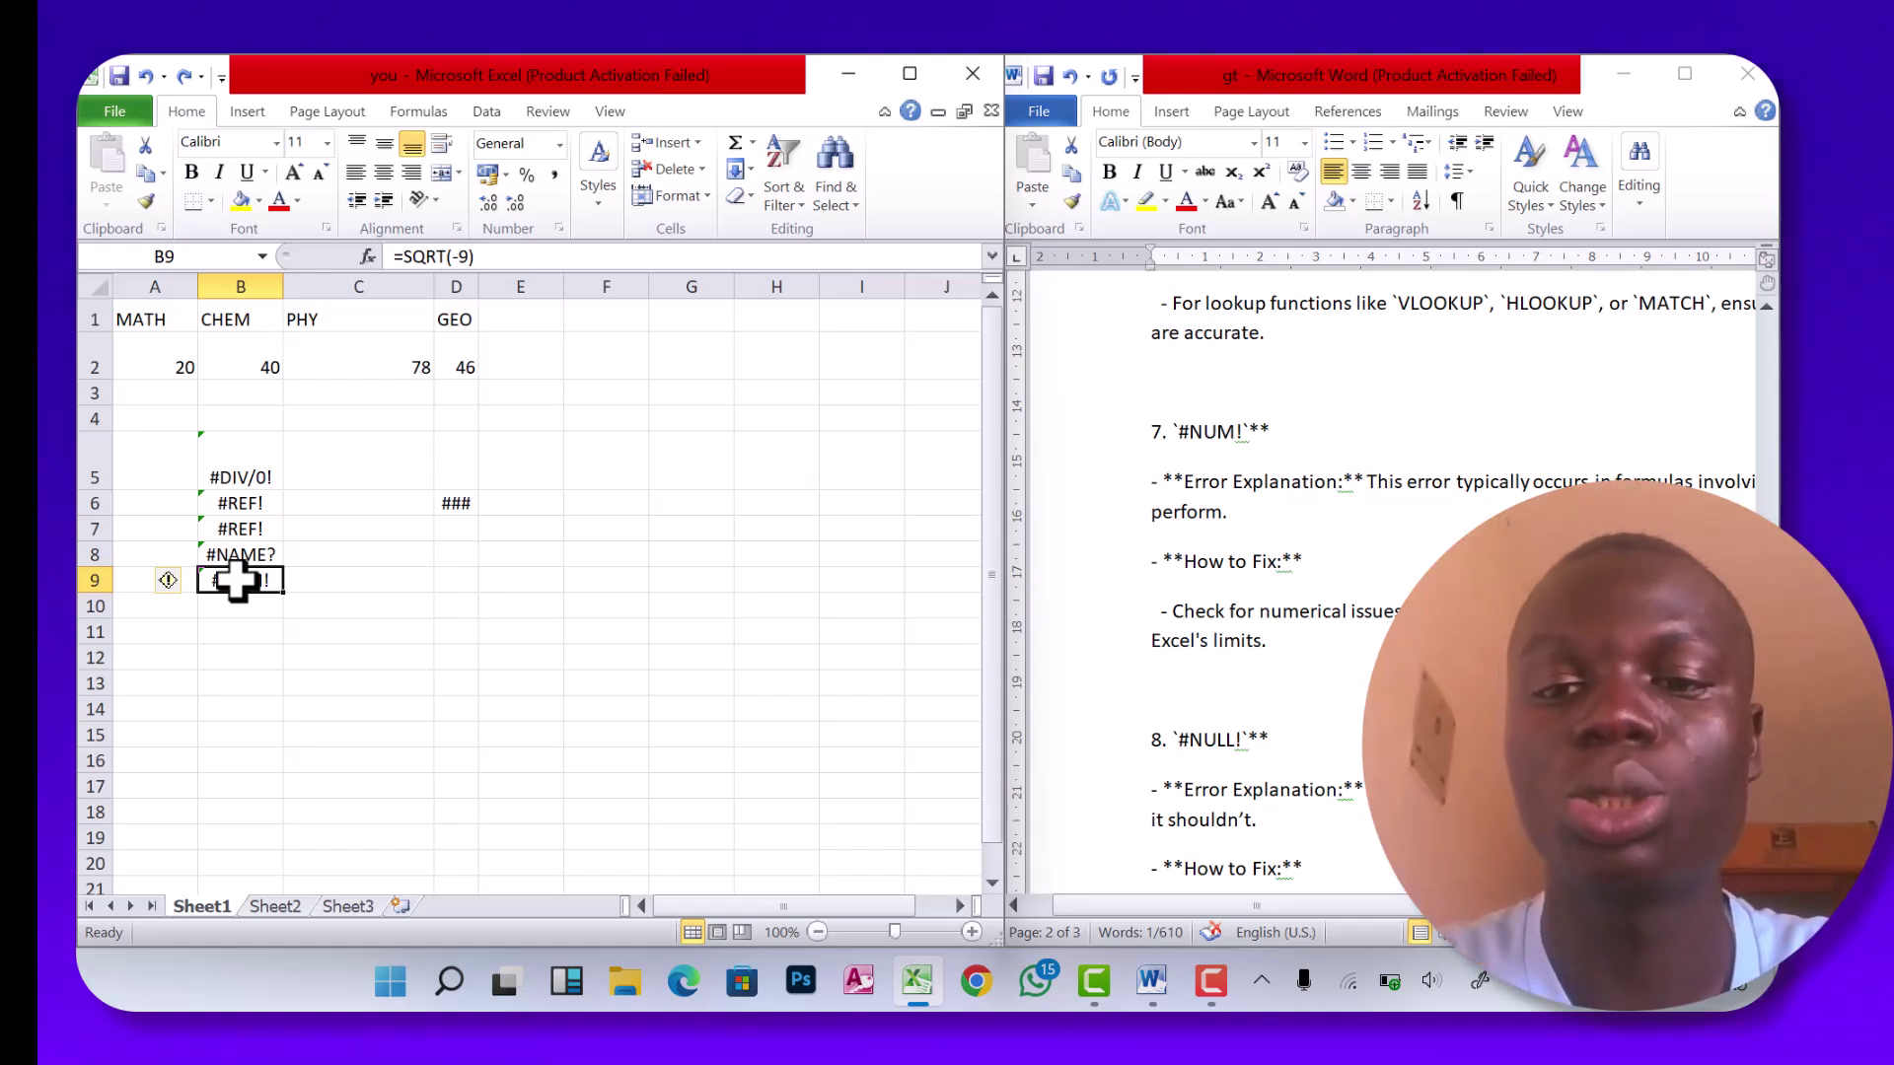
Switch to the Word list, highlight the #NULL! heading of item 8 and read its full error explanation.
key("alt+Tab")
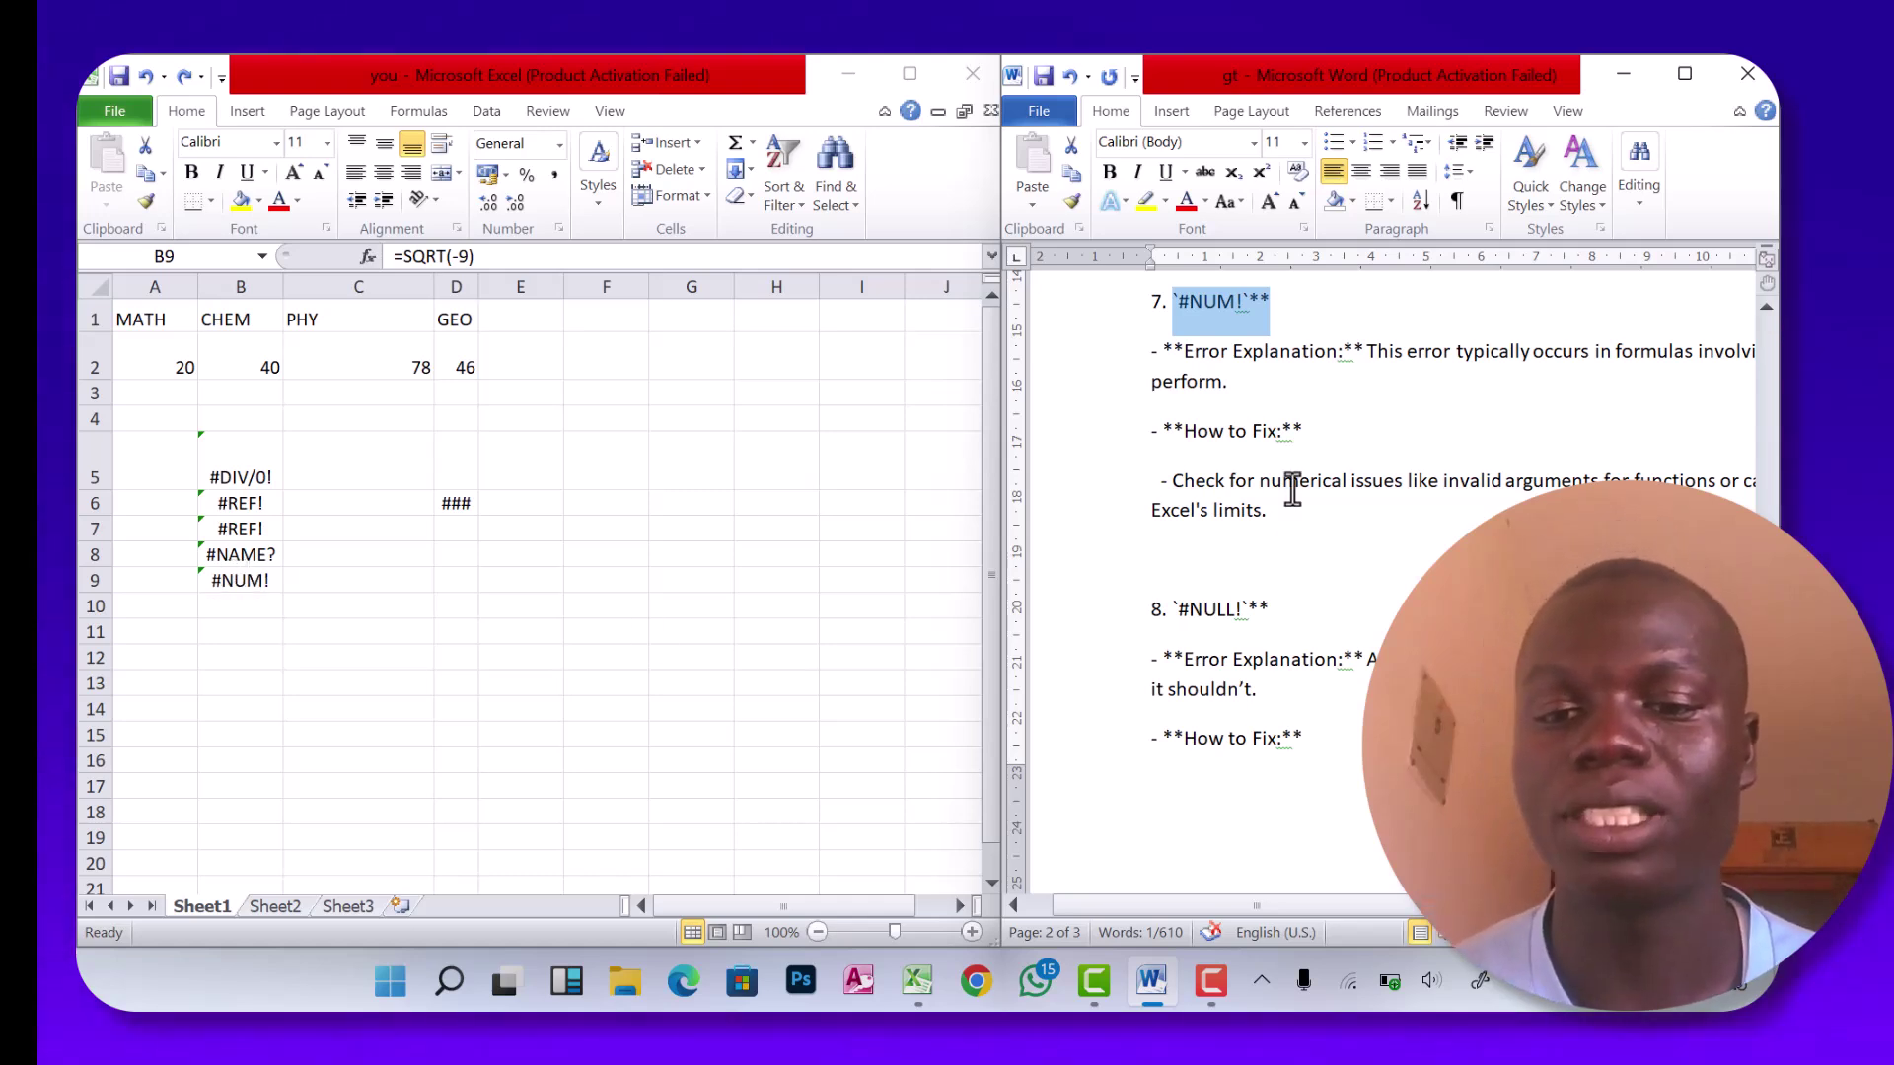
left_click(1273, 610)
left_click_drag(1274, 609, 1181, 614)
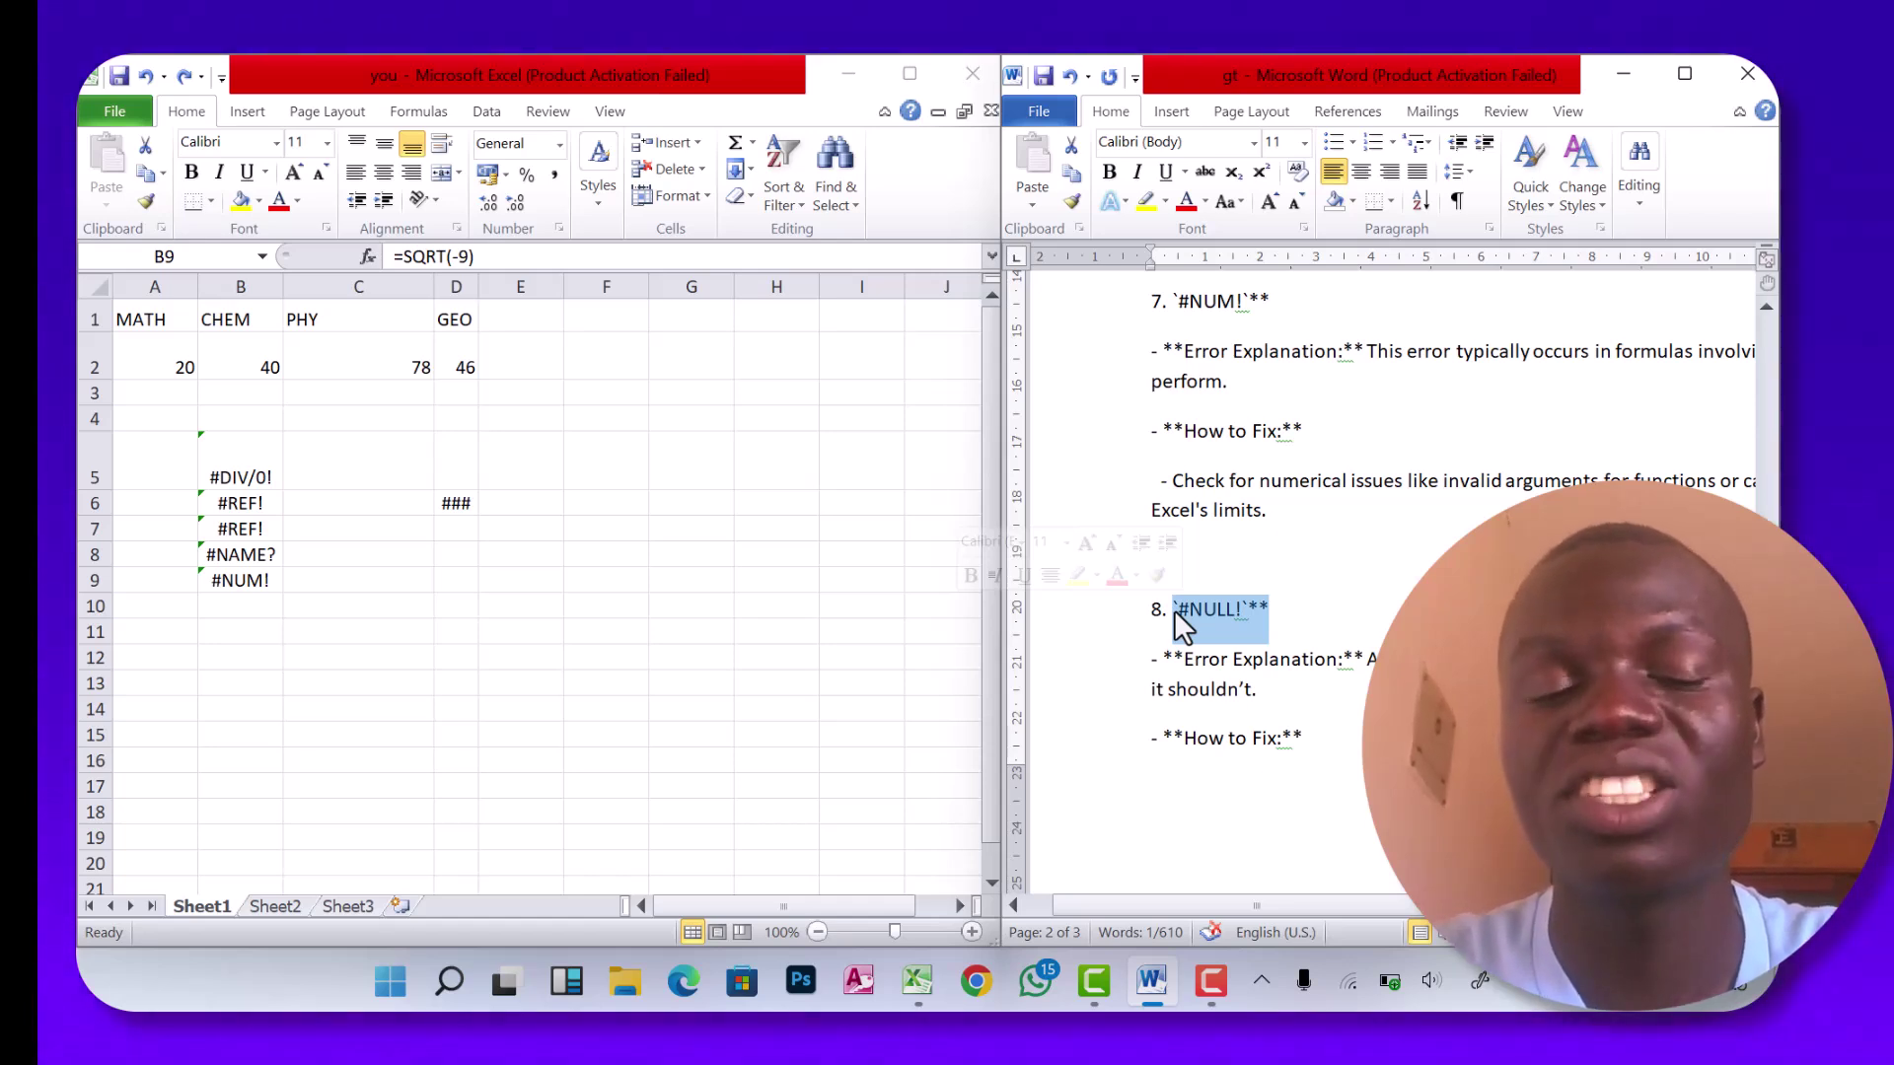
scroll(1174, 609, "right", 2)
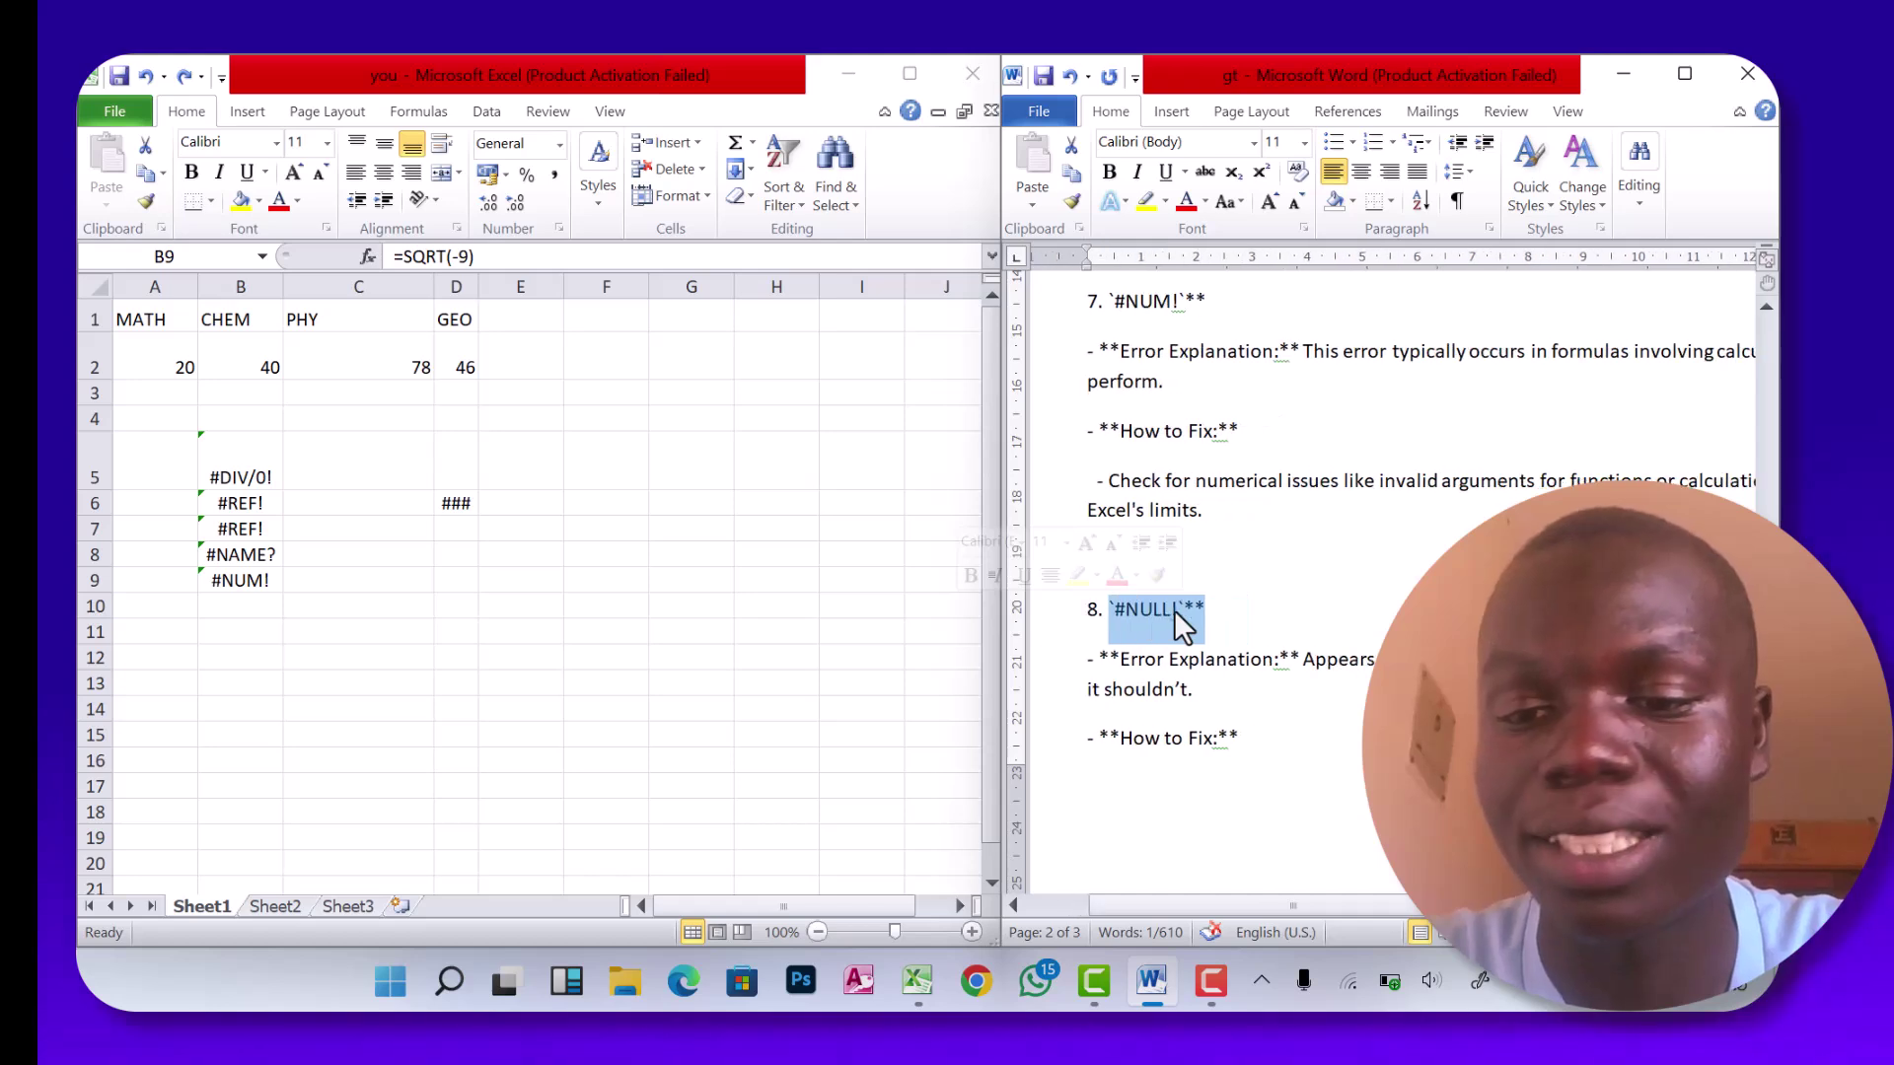
scroll(1174, 610, "right", 1)
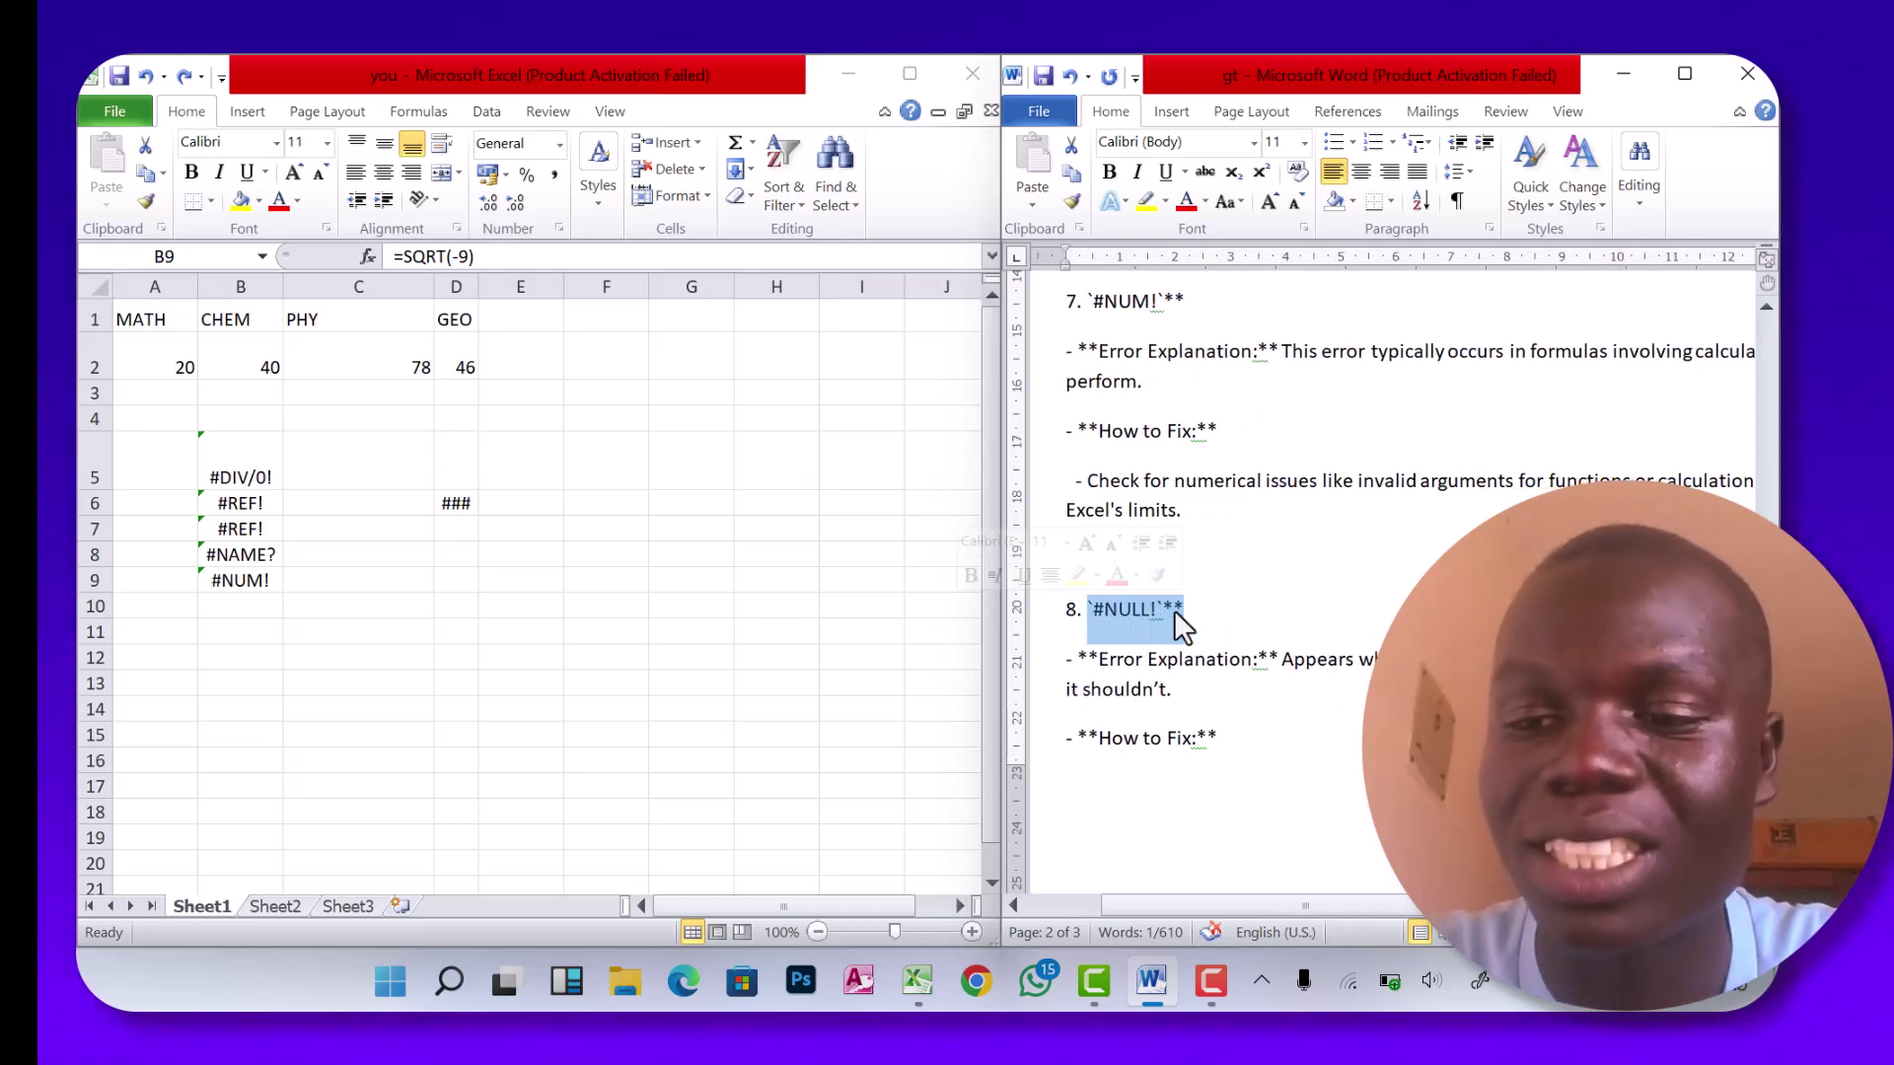
scroll(1173, 609, "right", 6)
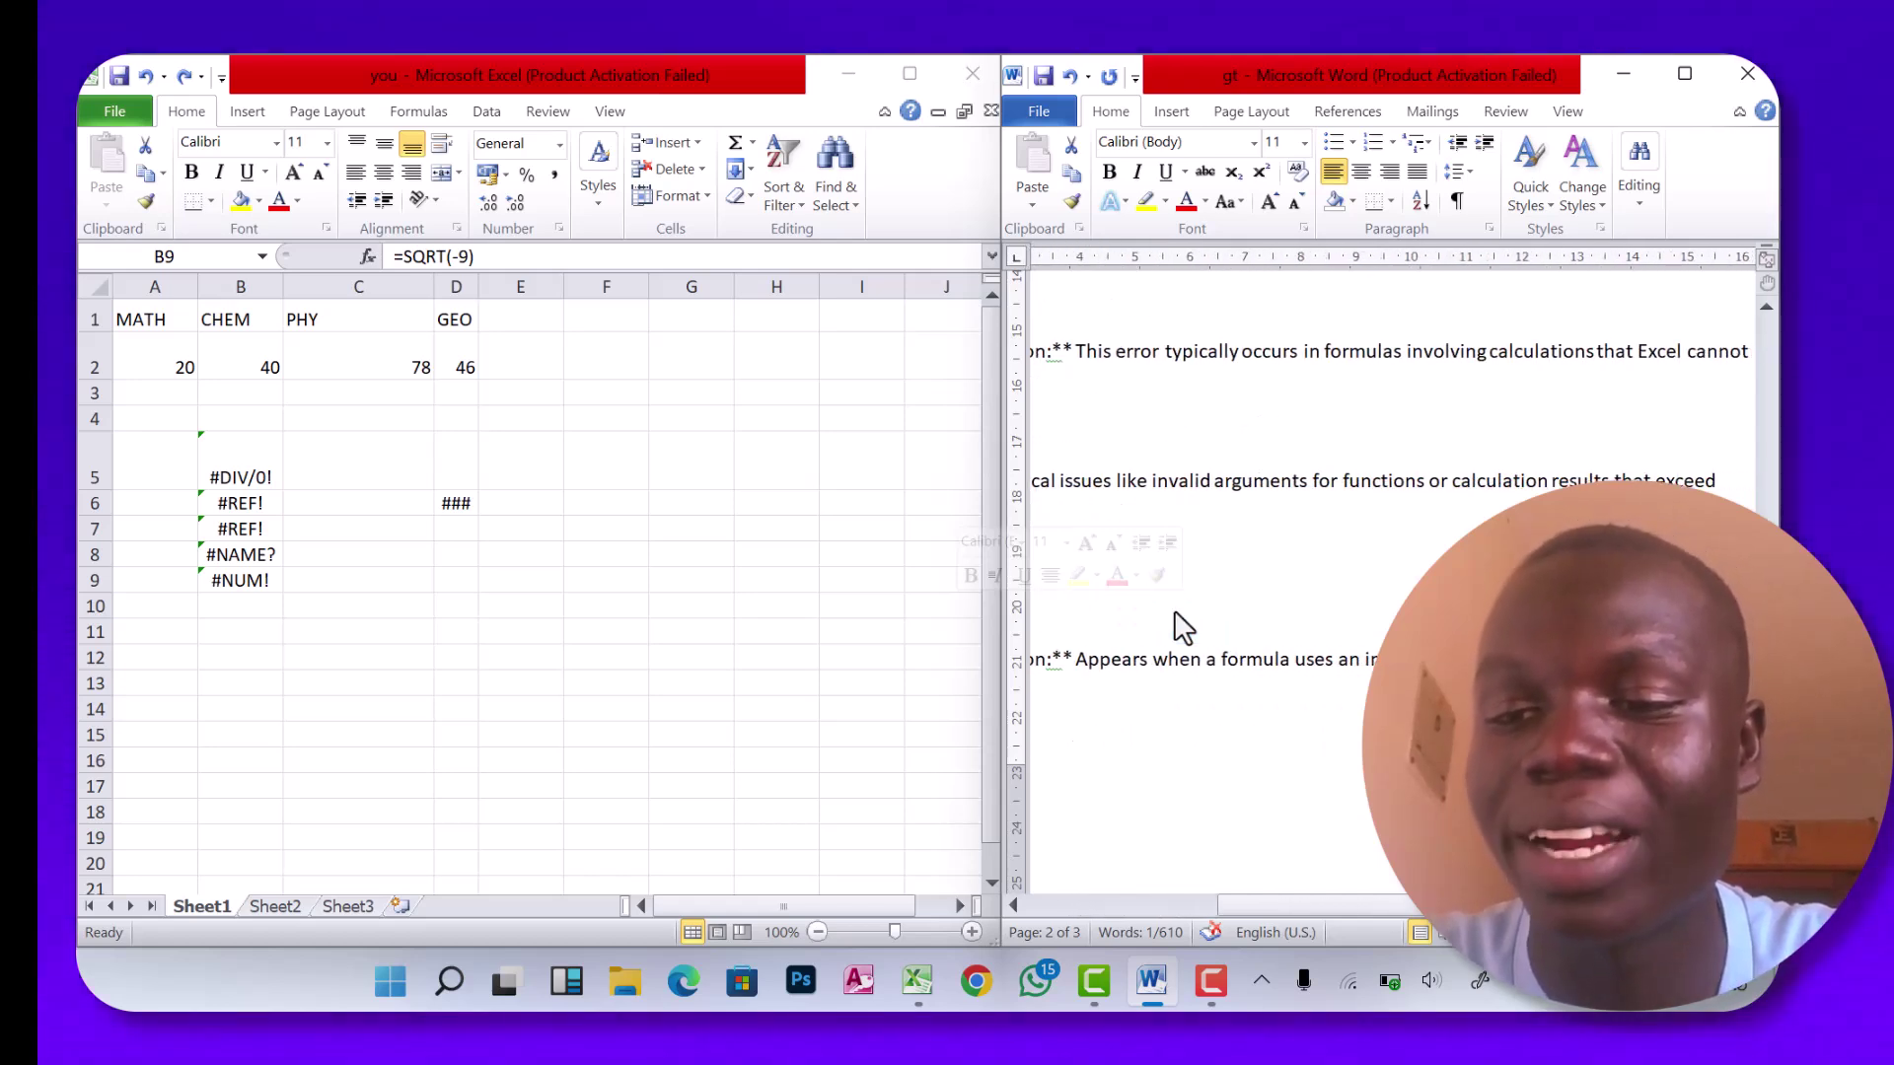
scroll(1176, 613, "right", 4)
scroll(1175, 614, "left", 6)
scroll(1173, 609, "left", 5)
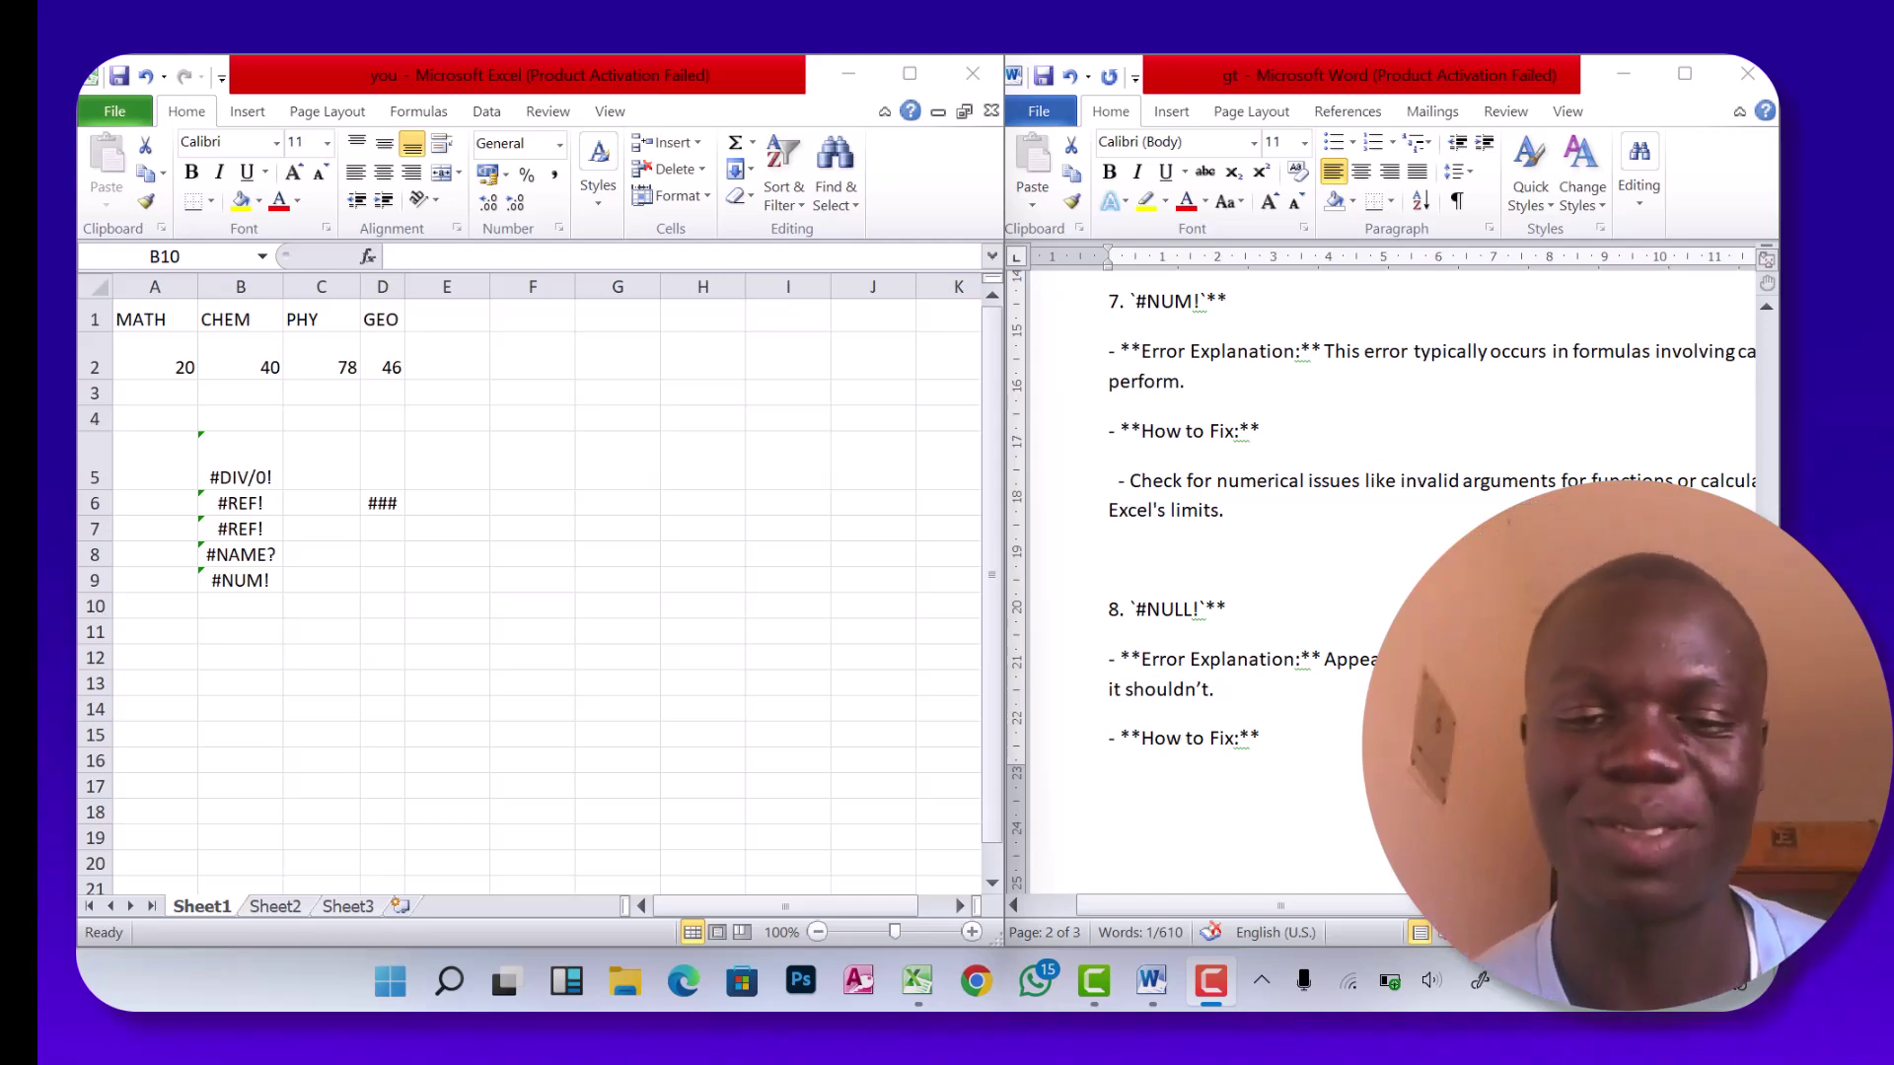
Highlight the #NULL! heading in the Word list, and enter =SUM(A2:B2 C2:D2) in cell B10 of the Excel workbook.
double_click(1215, 612)
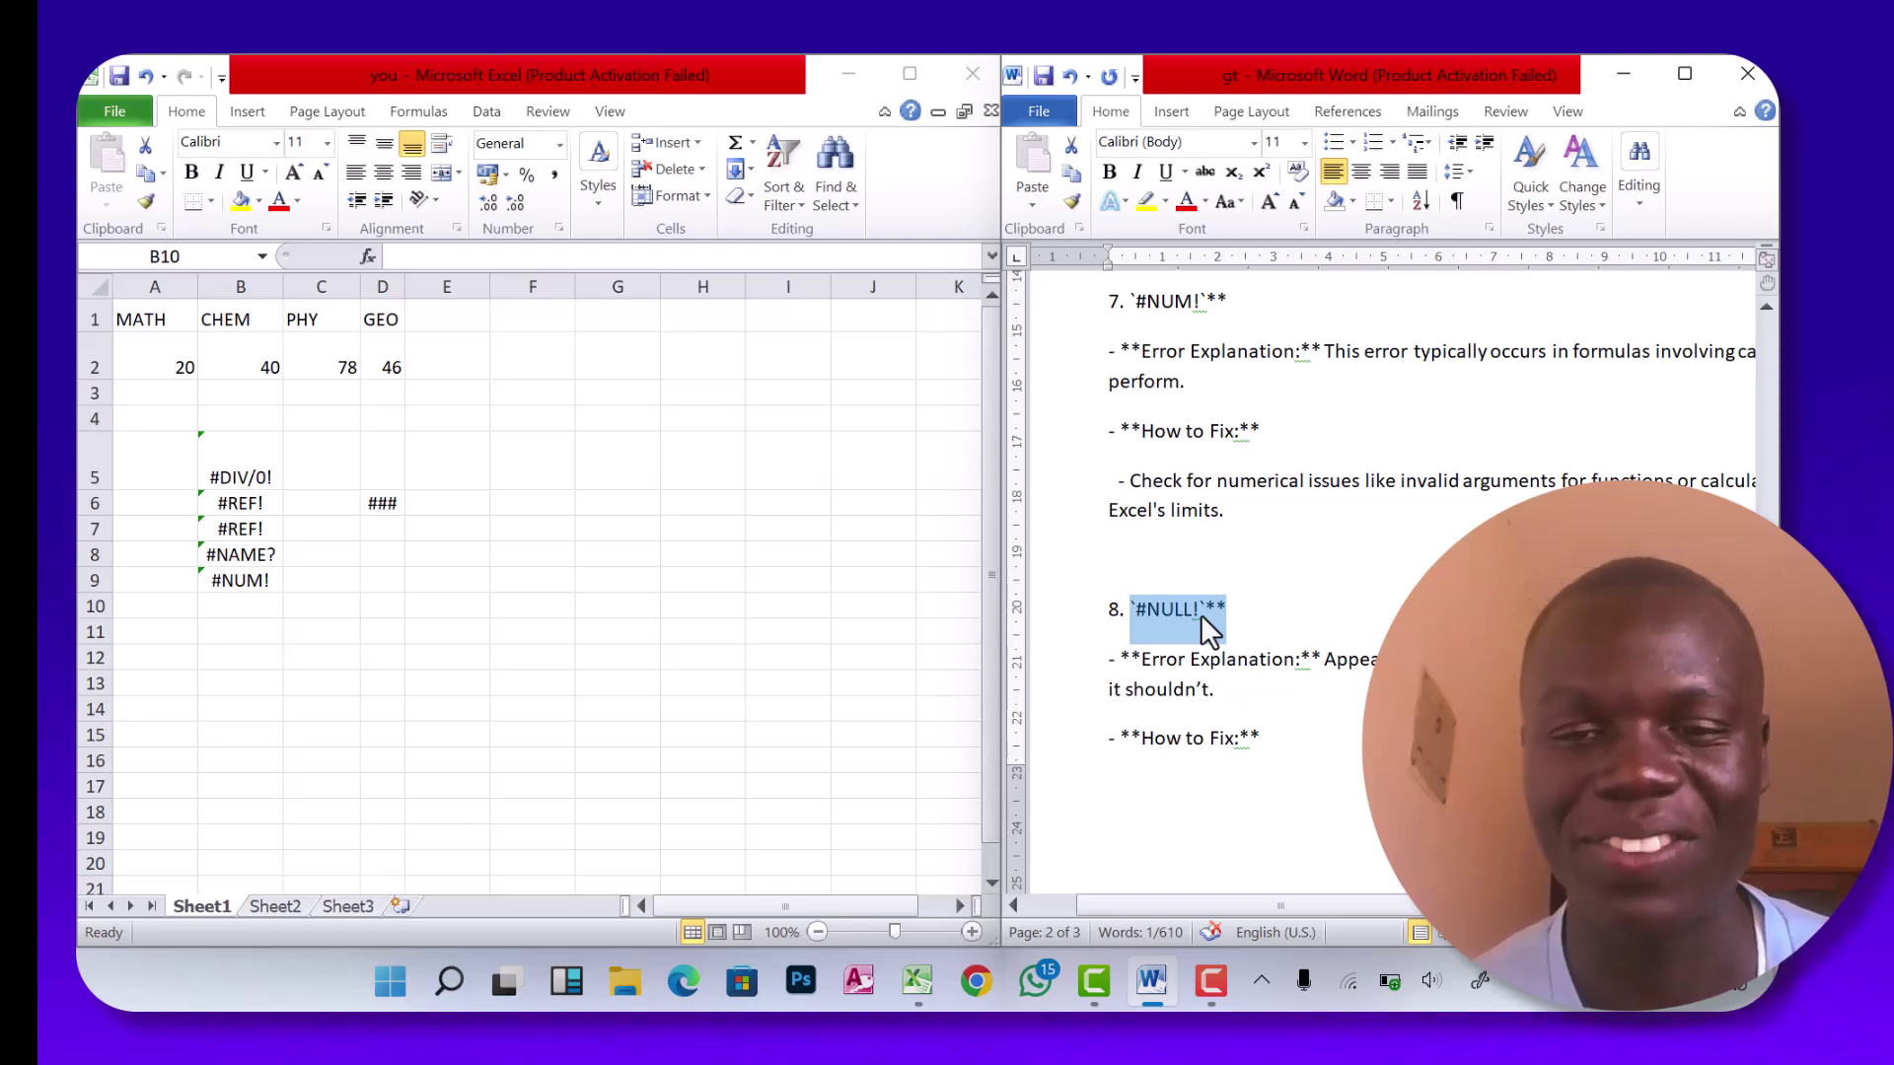
left_click(238, 600)
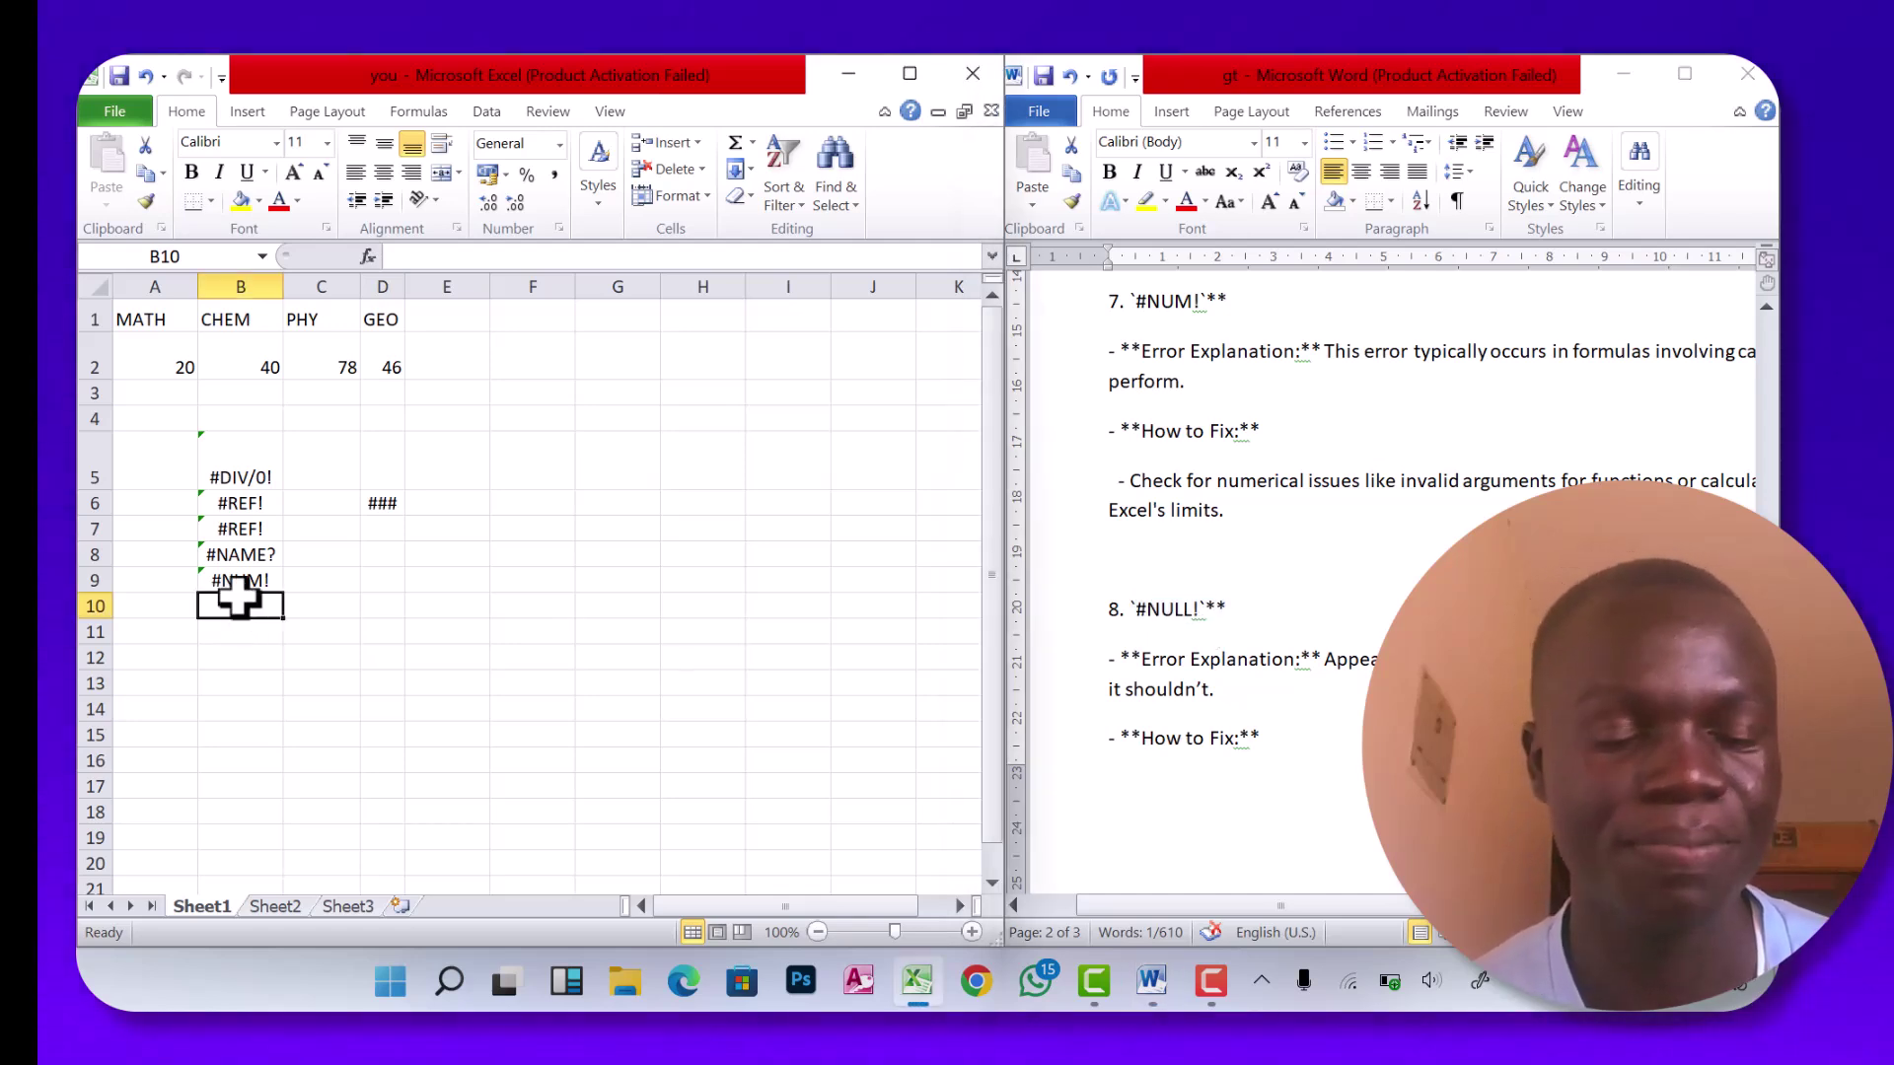
type("=")
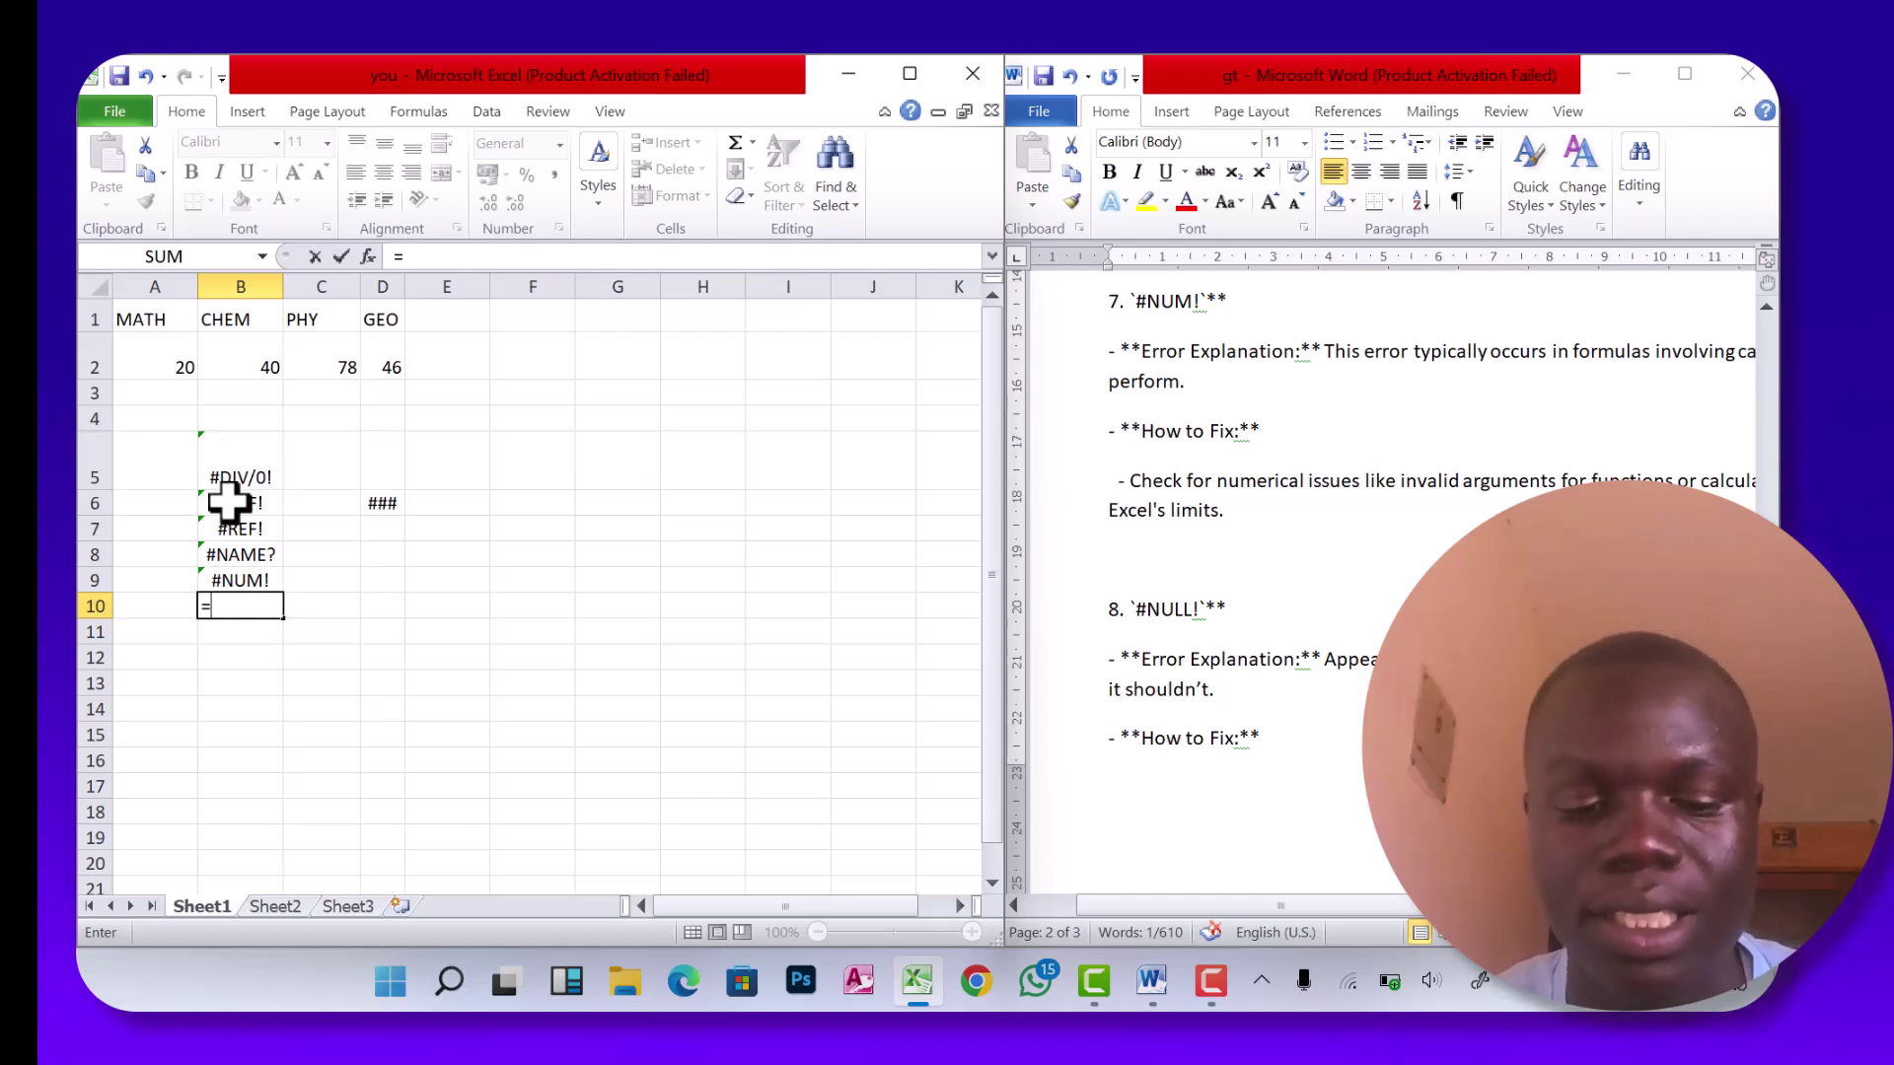
type("SUM")
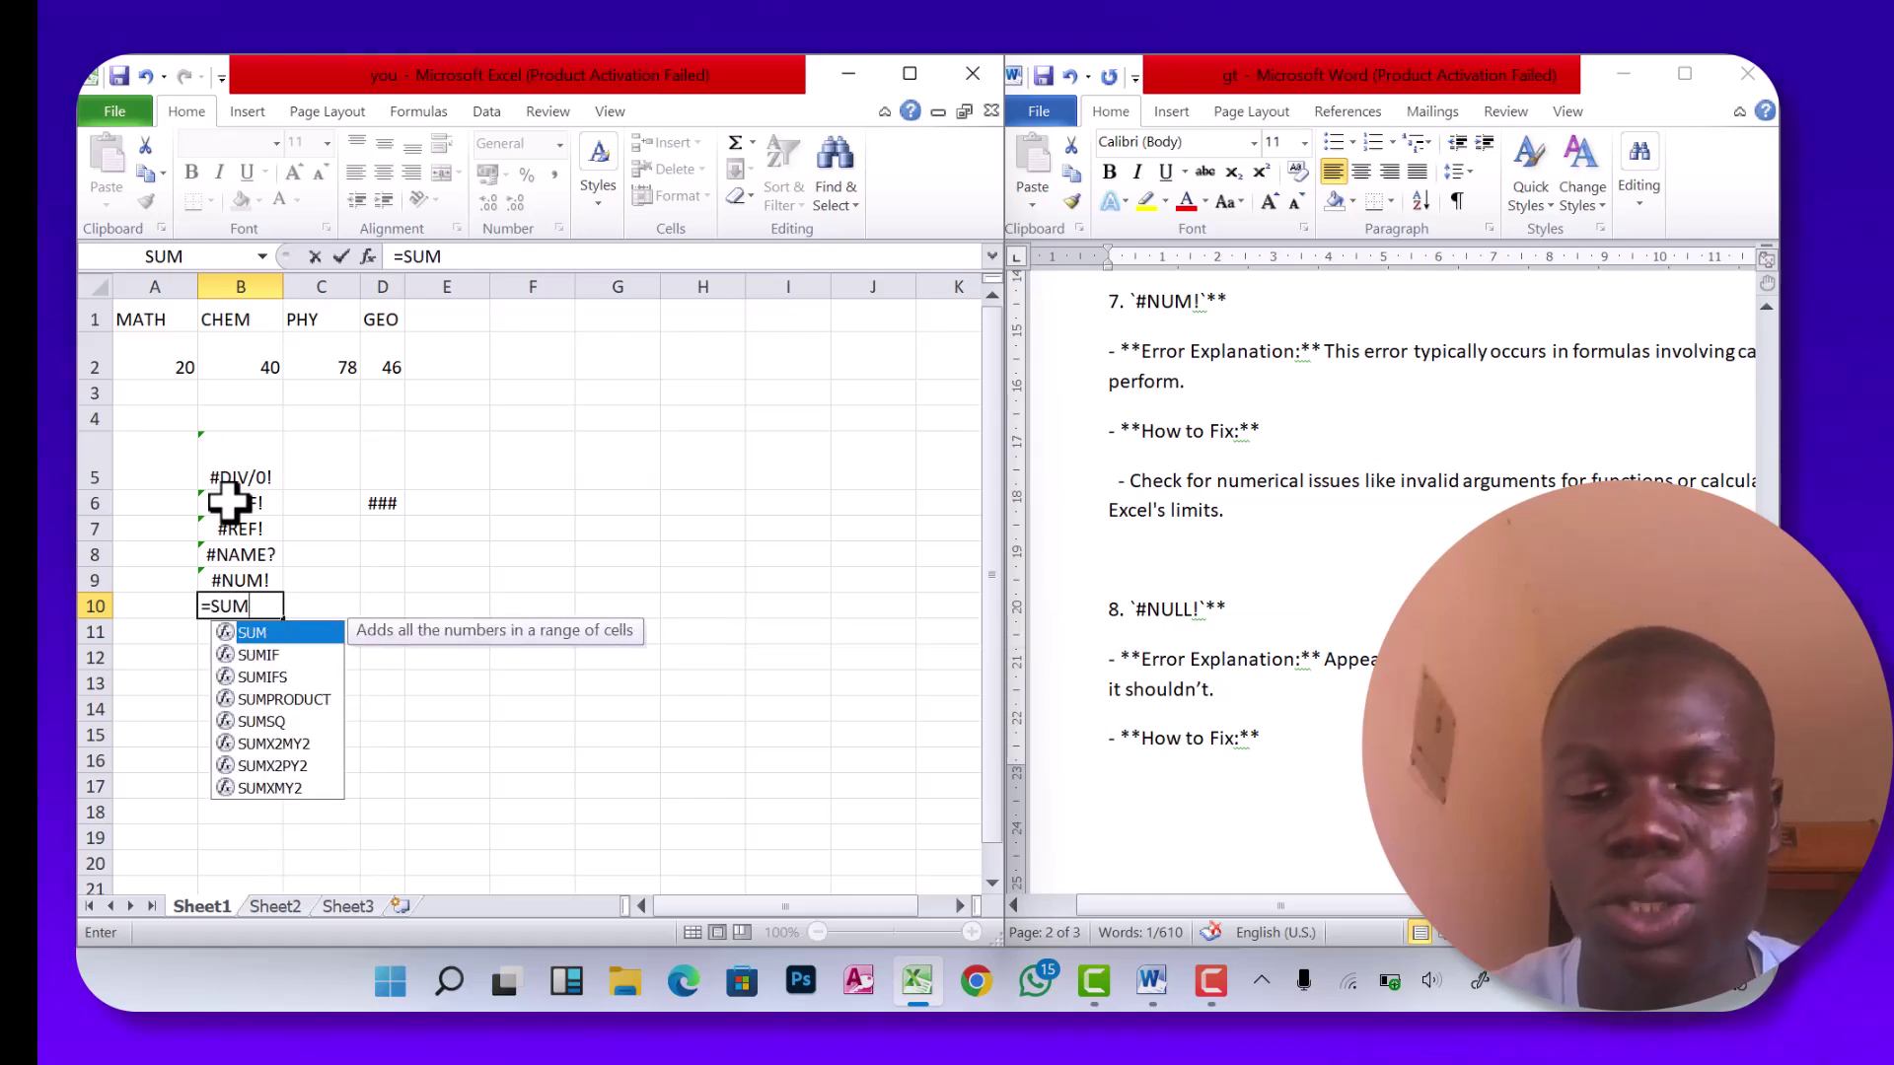
type("(")
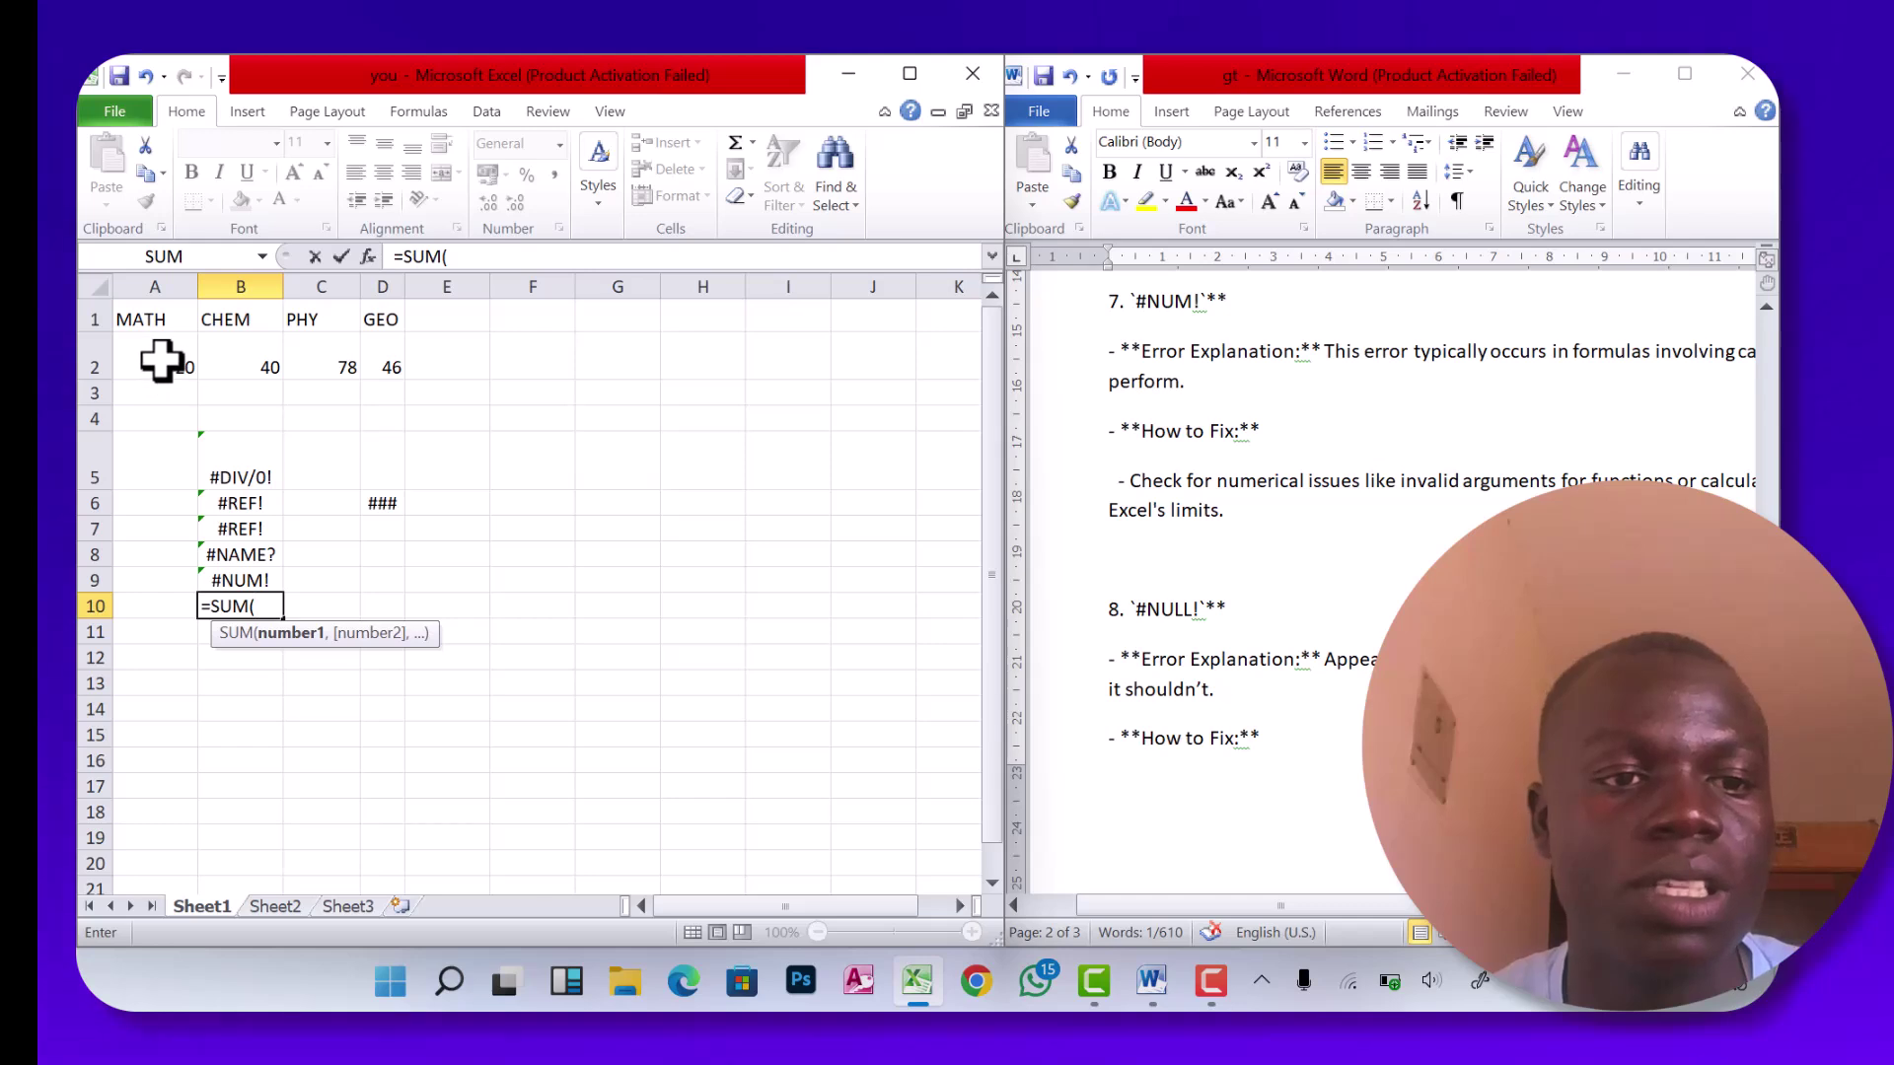
left_click_drag(162, 361, 203, 359)
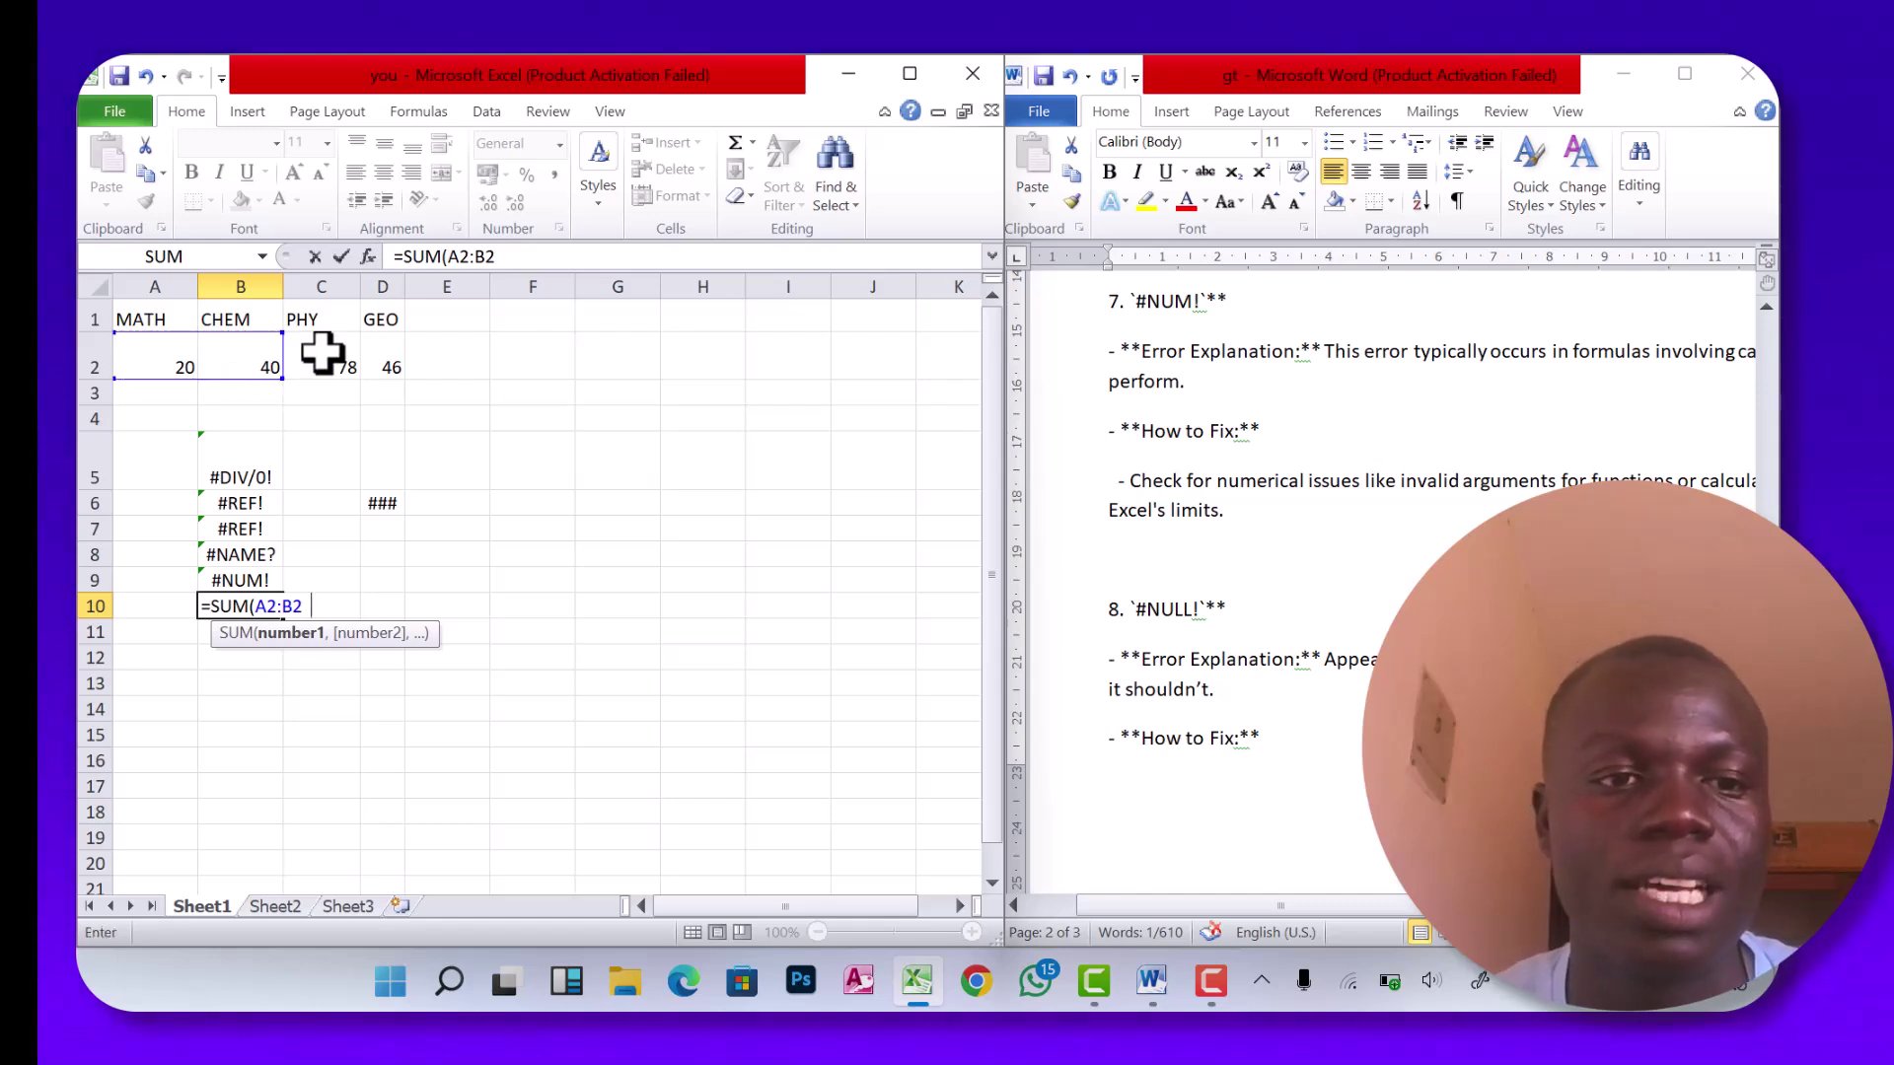
left_click_drag(322, 351, 371, 363)
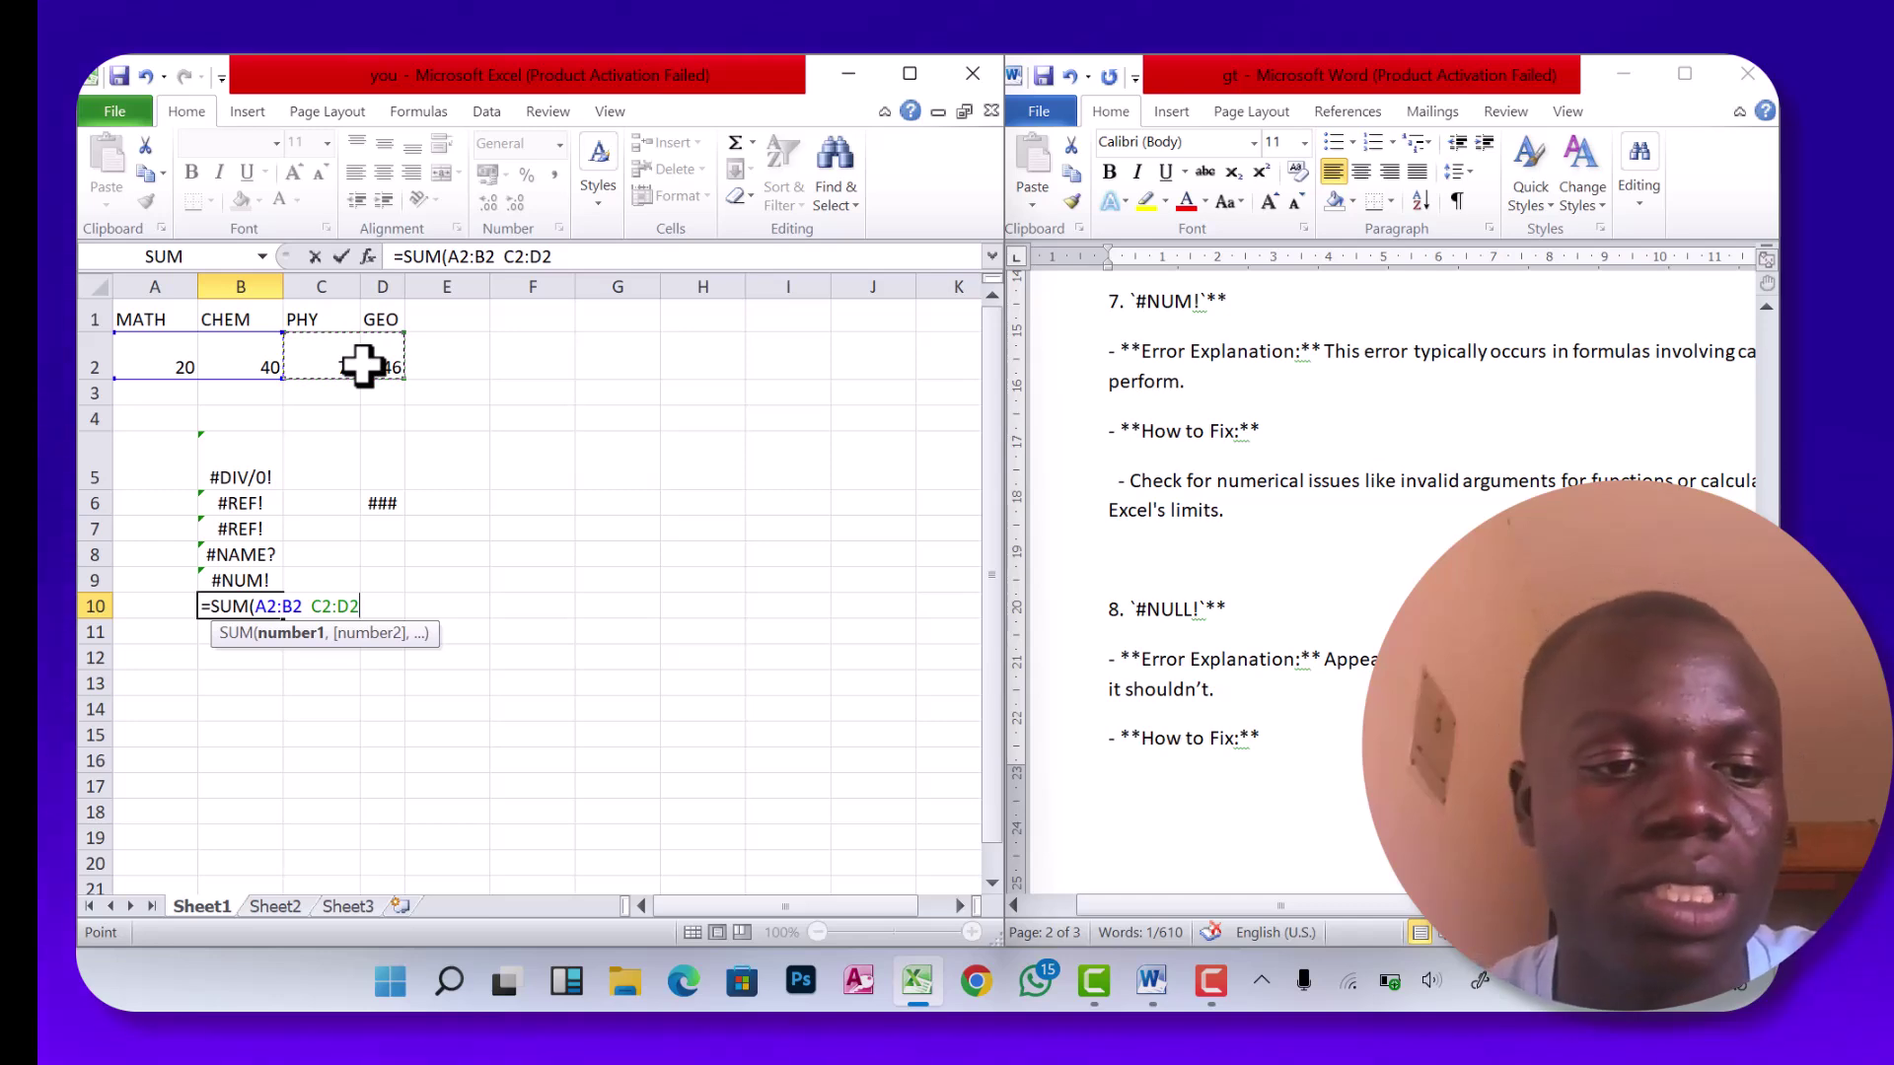
key("Return")
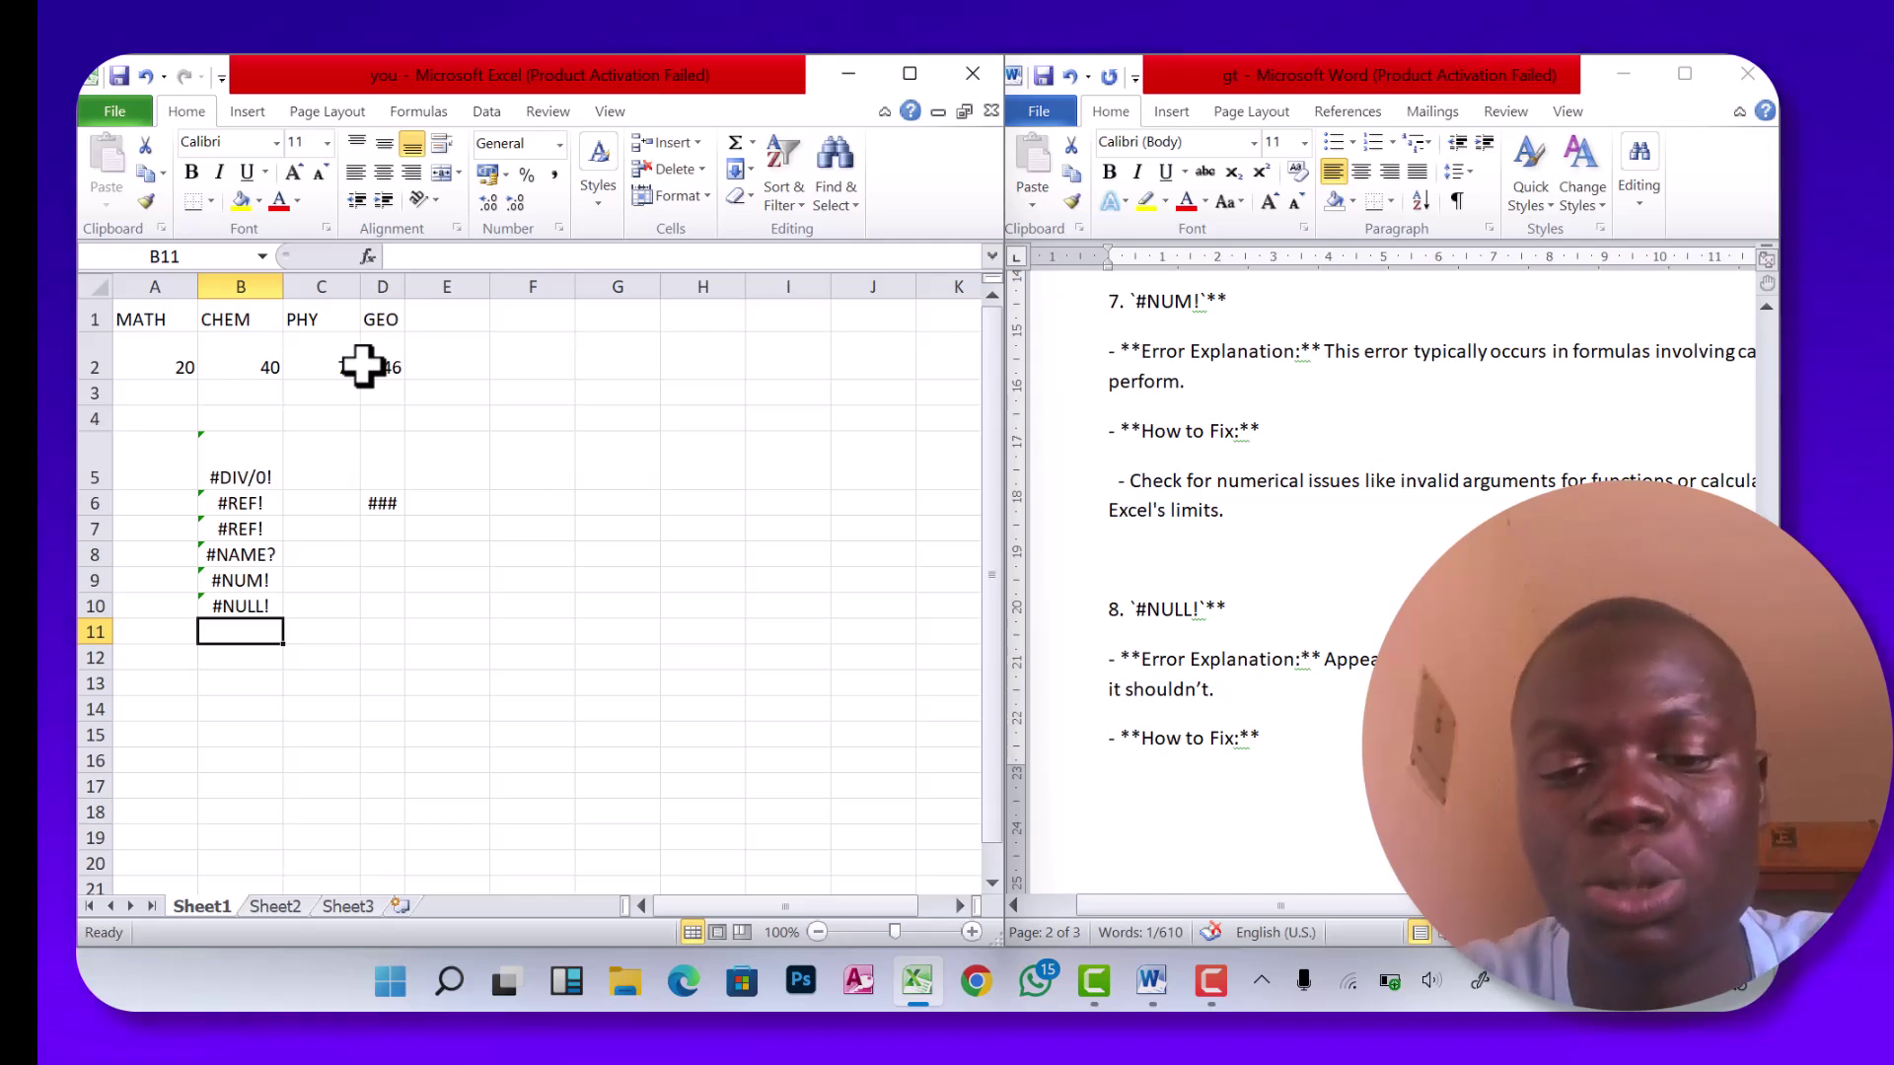
Change the formula in cell B10 to =SUM(A2:B2,C2:D2), separating the two ranges with a comma.
left_click(258, 605)
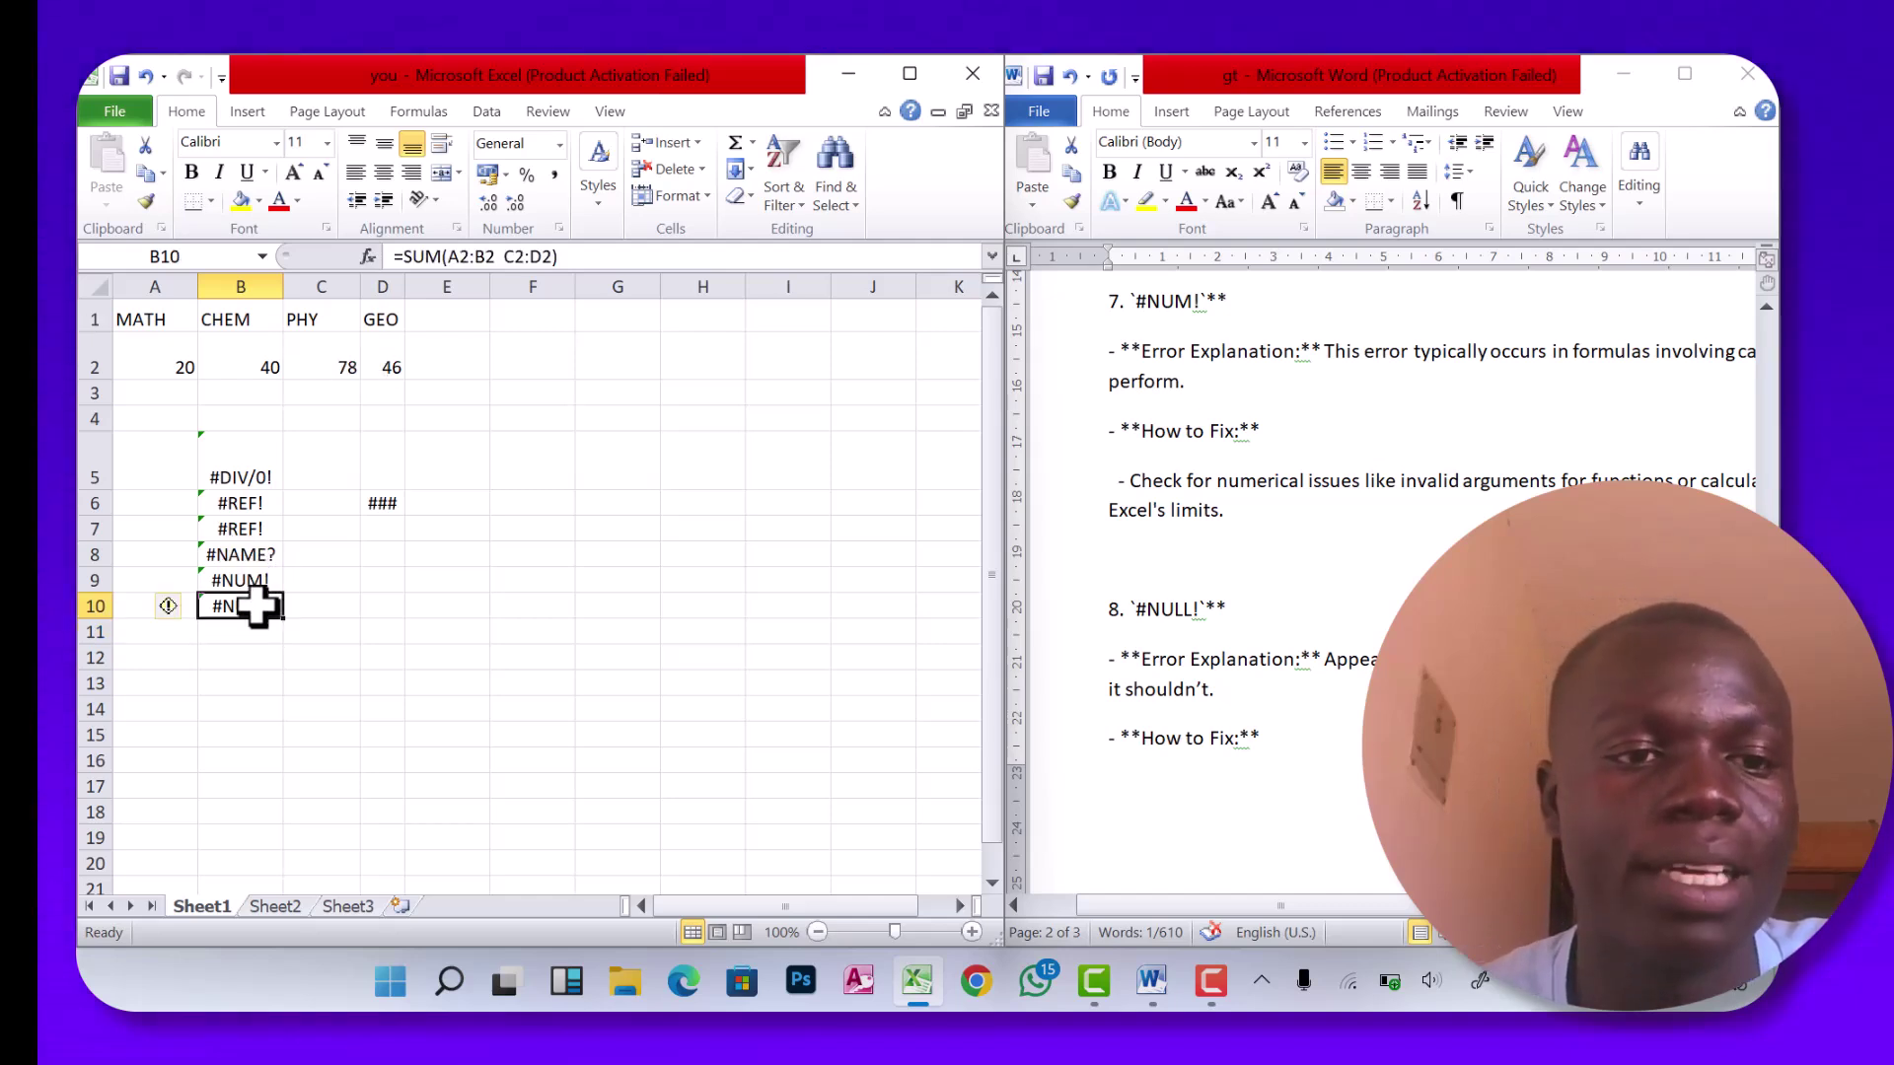
left_click(500, 256)
key("BackSpace")
key("BackSpace")
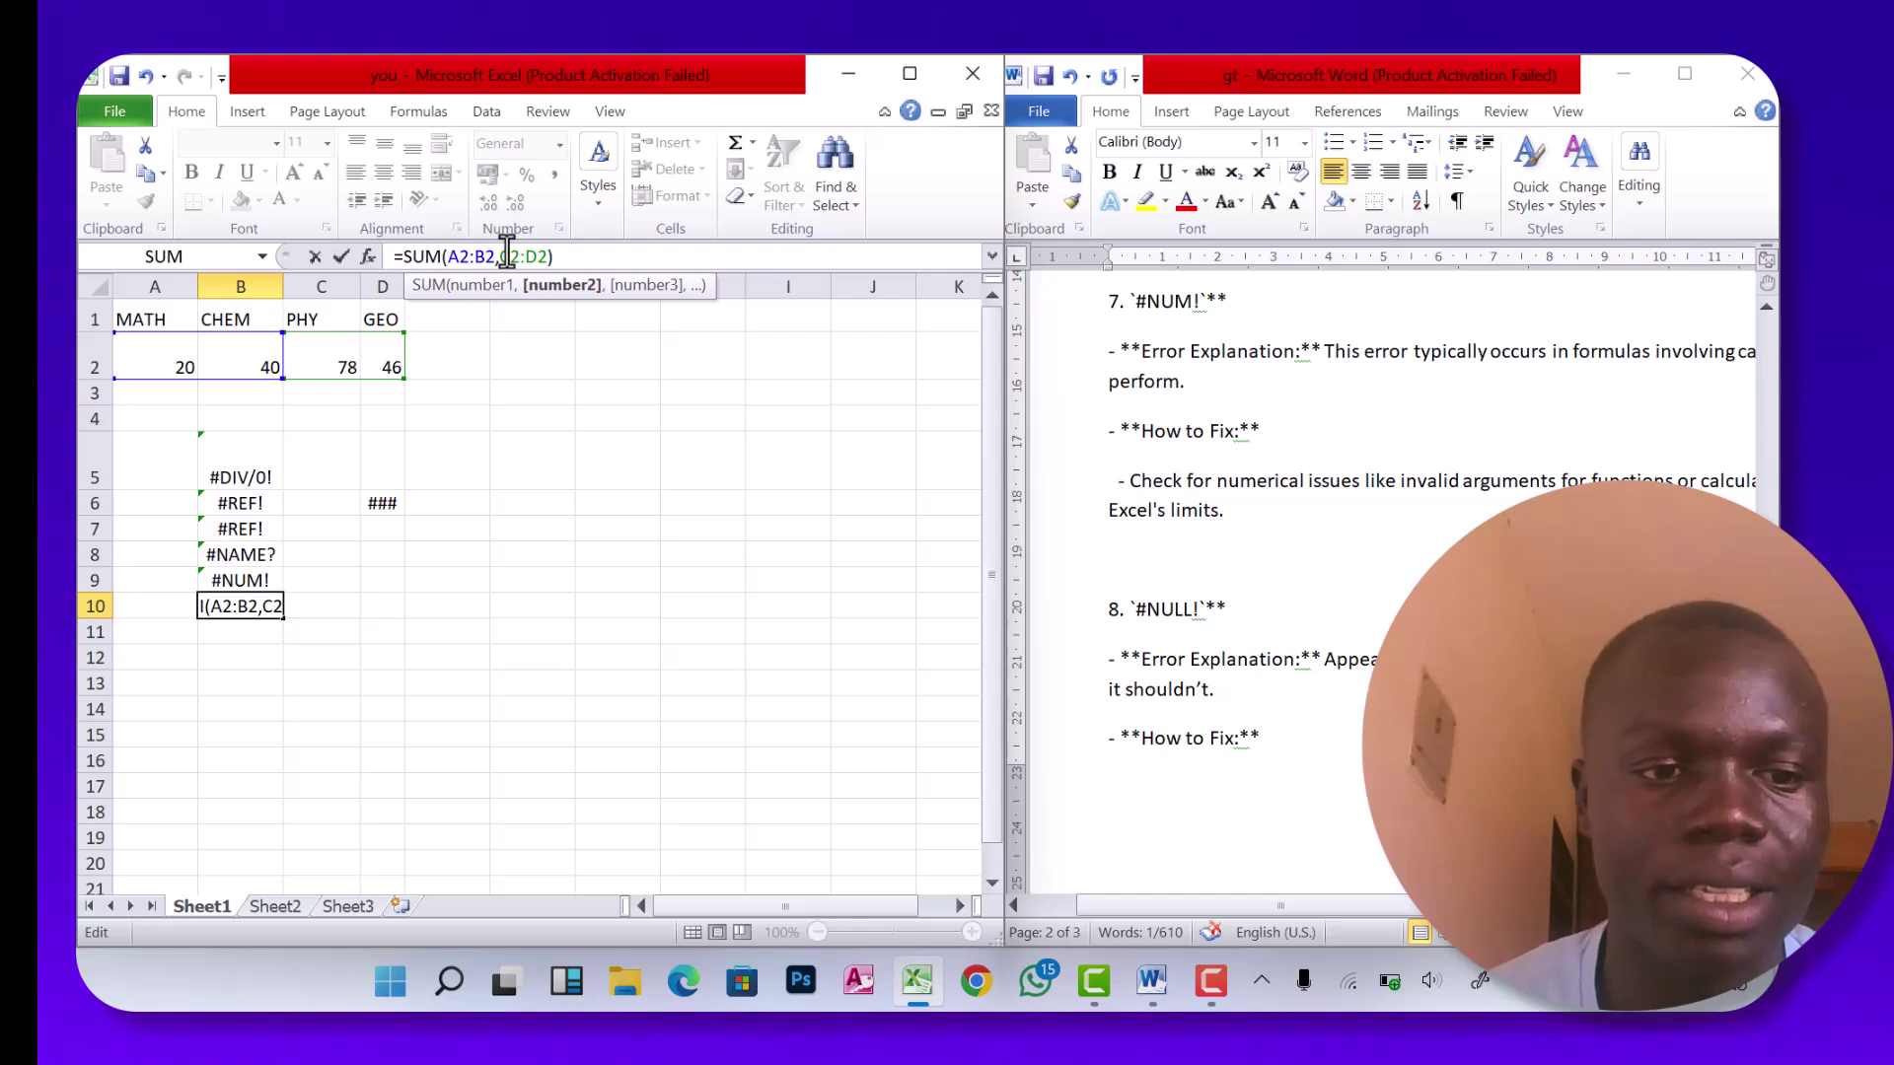
key("Return")
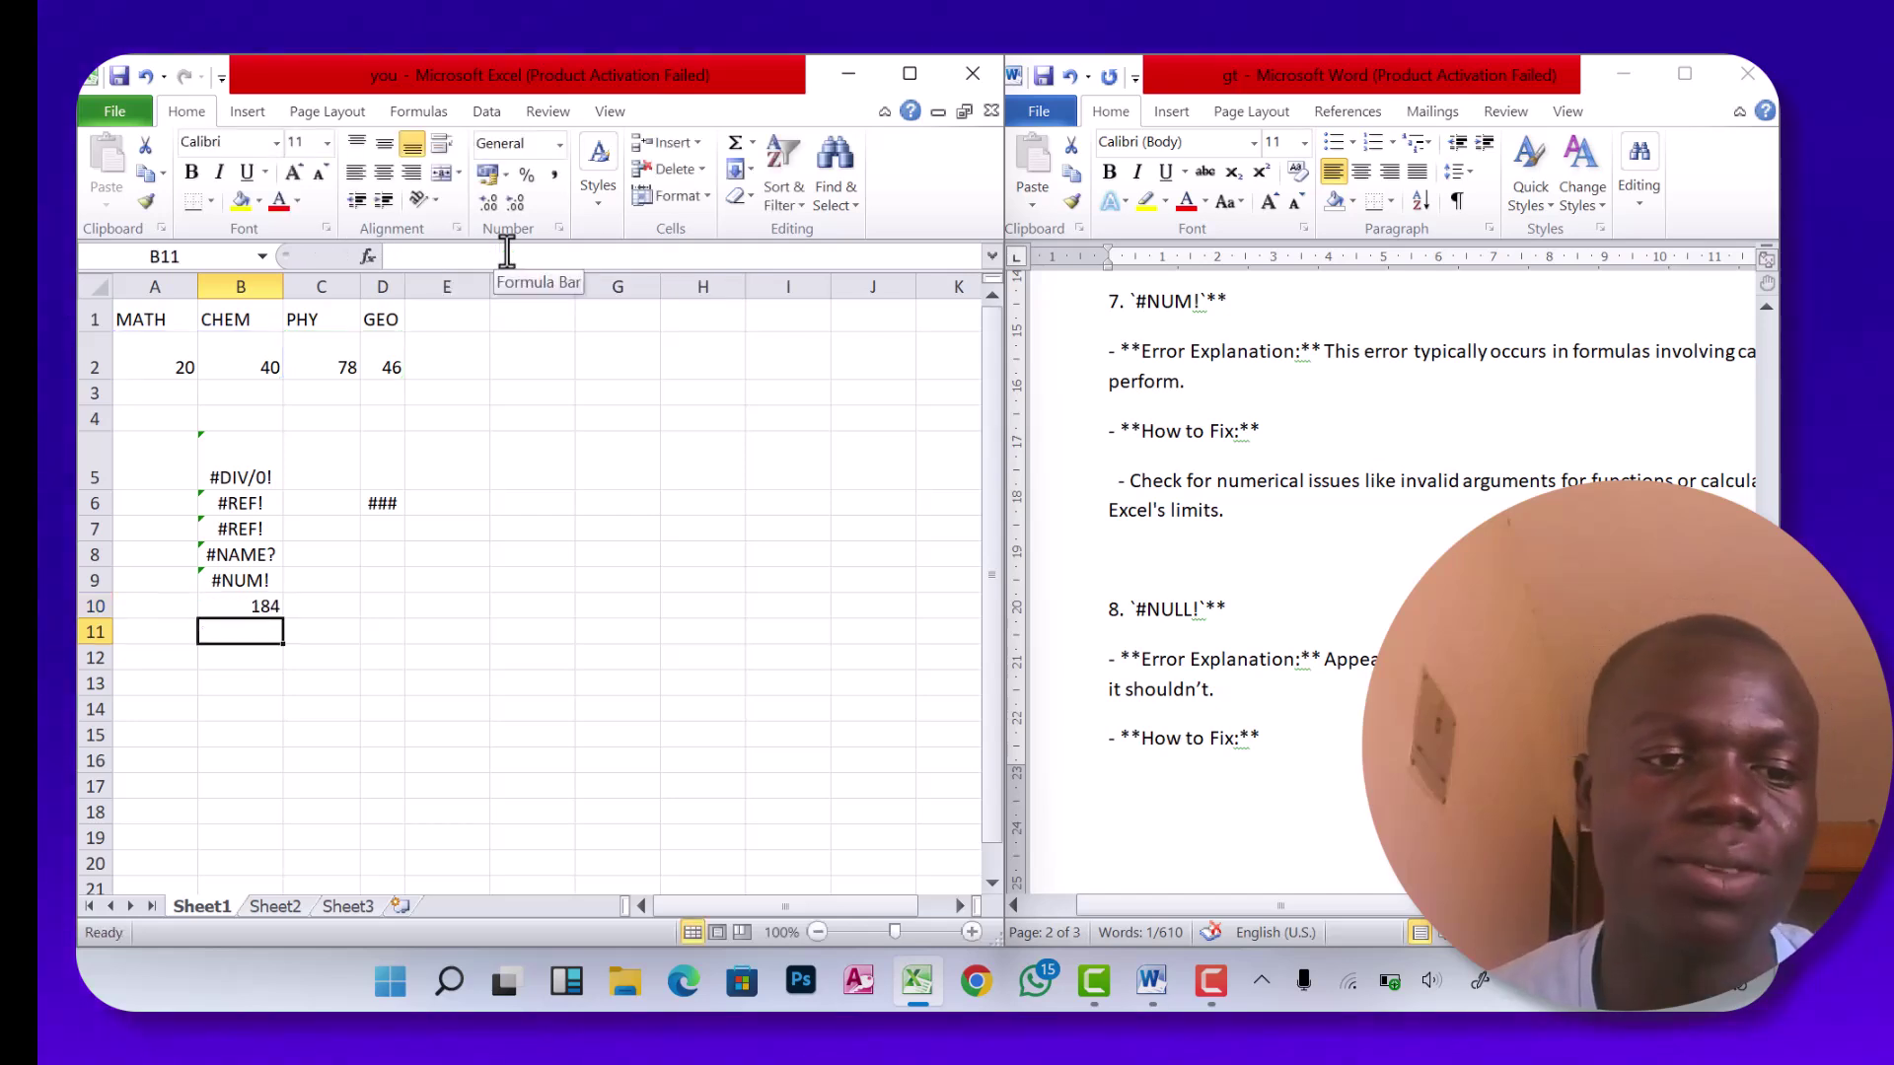
Undo the comma correction in cell B10, returning its formula to =SUM(A2:B2 C2:D2).
left_click(254, 608)
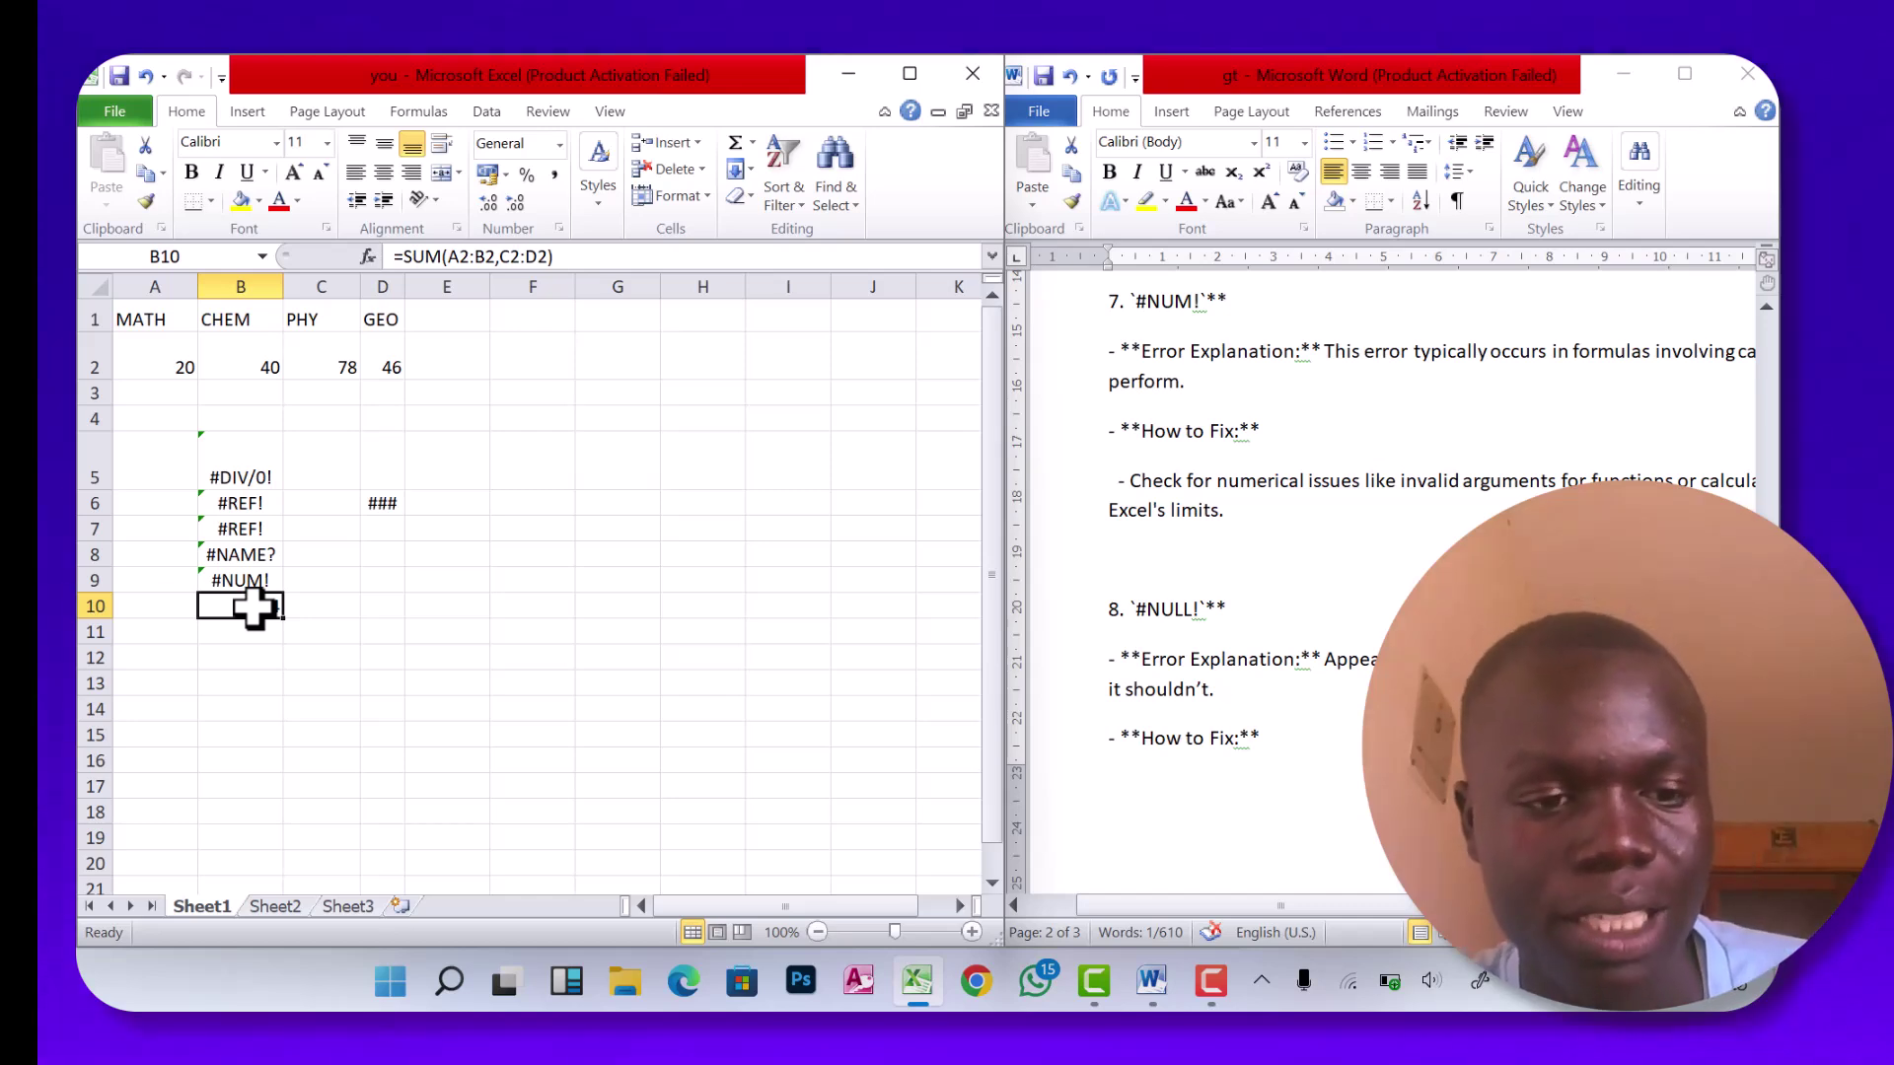
key("F2")
key("Left")
key("Left")
key("Left")
key("Left")
key("Left")
key("Left")
key("BackSpace")
key("ctrl+Return")
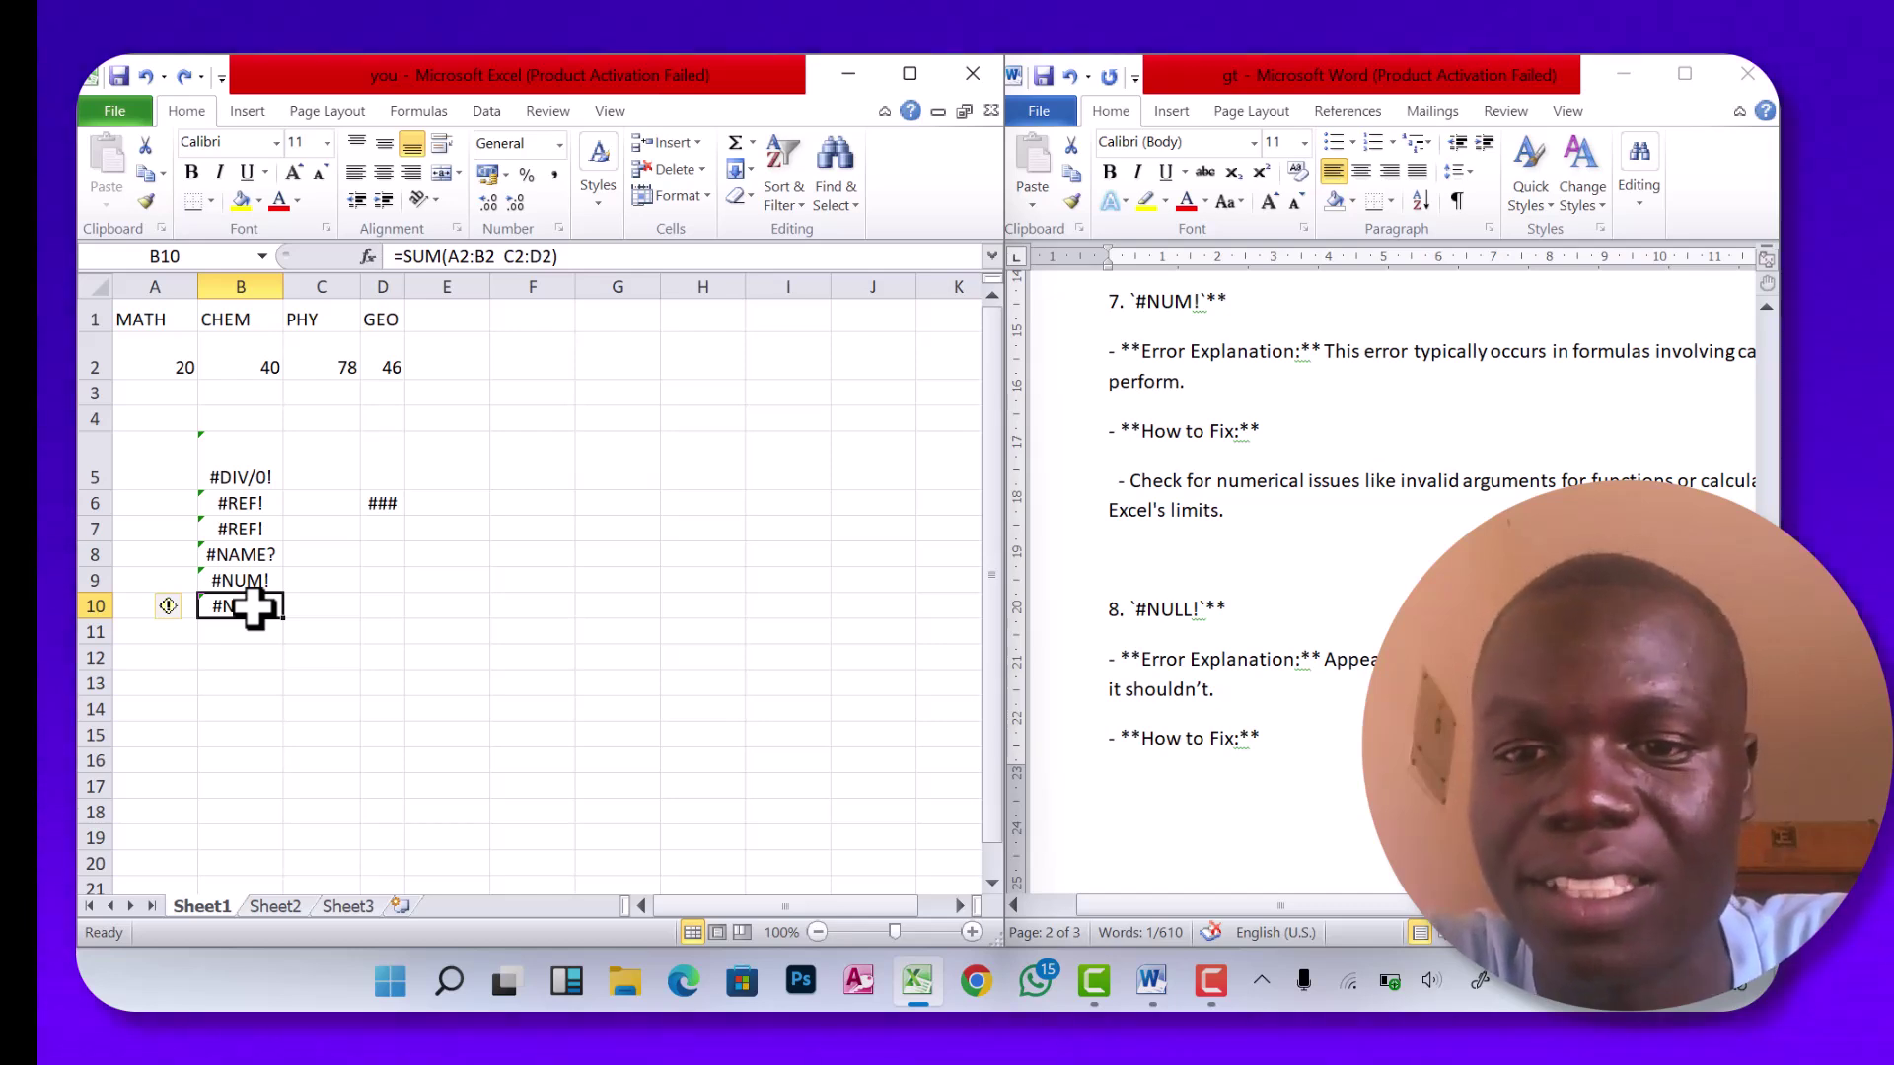
Switch to the Word list and review the error entries from item 8 back up to item 1.
key("alt+Tab")
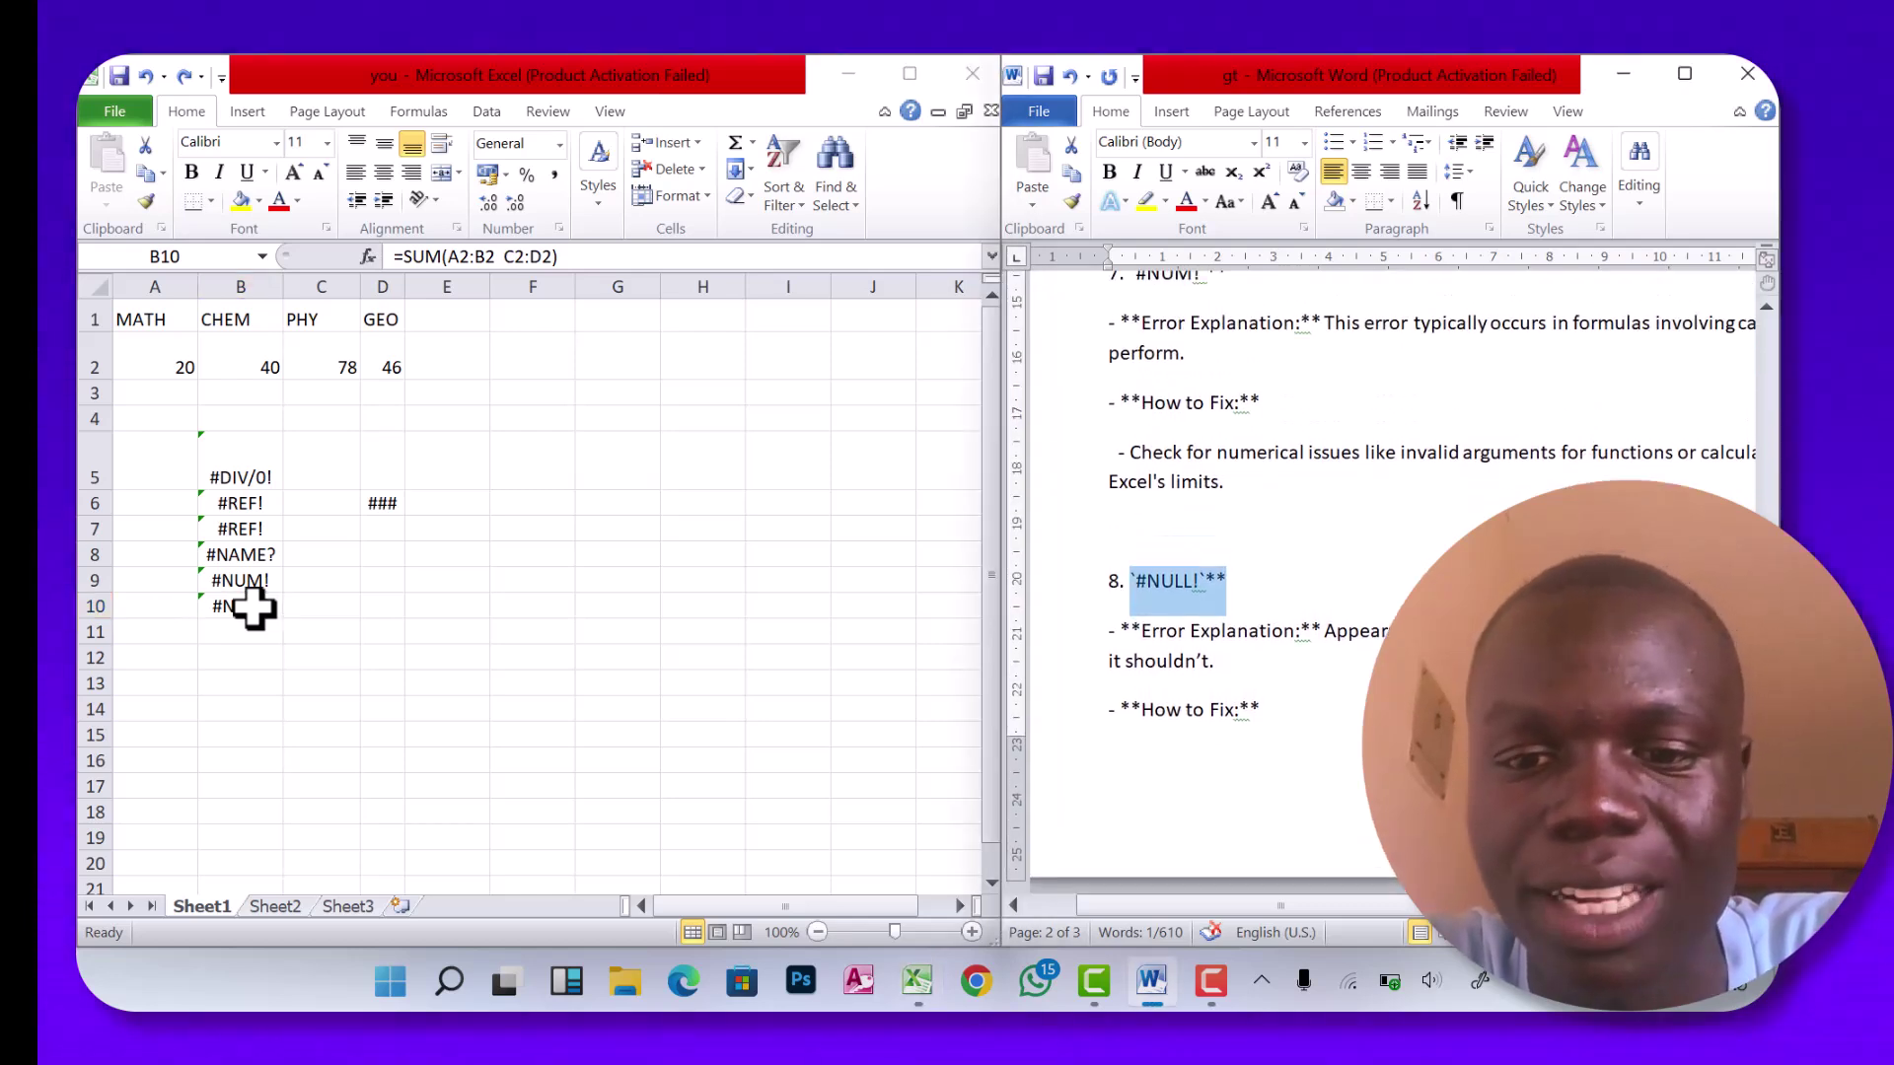
key("Up")
key("Up")
key("Up")
key("Up")
key("Up")
key("Up")
key("Up")
key("Up")
key("Up")
key("Up")
key("Up")
key("Up")
key("Up")
key("Up")
key("Up")
key("Up")
key("Up")
key("Up")
key("Up")
key("Up")
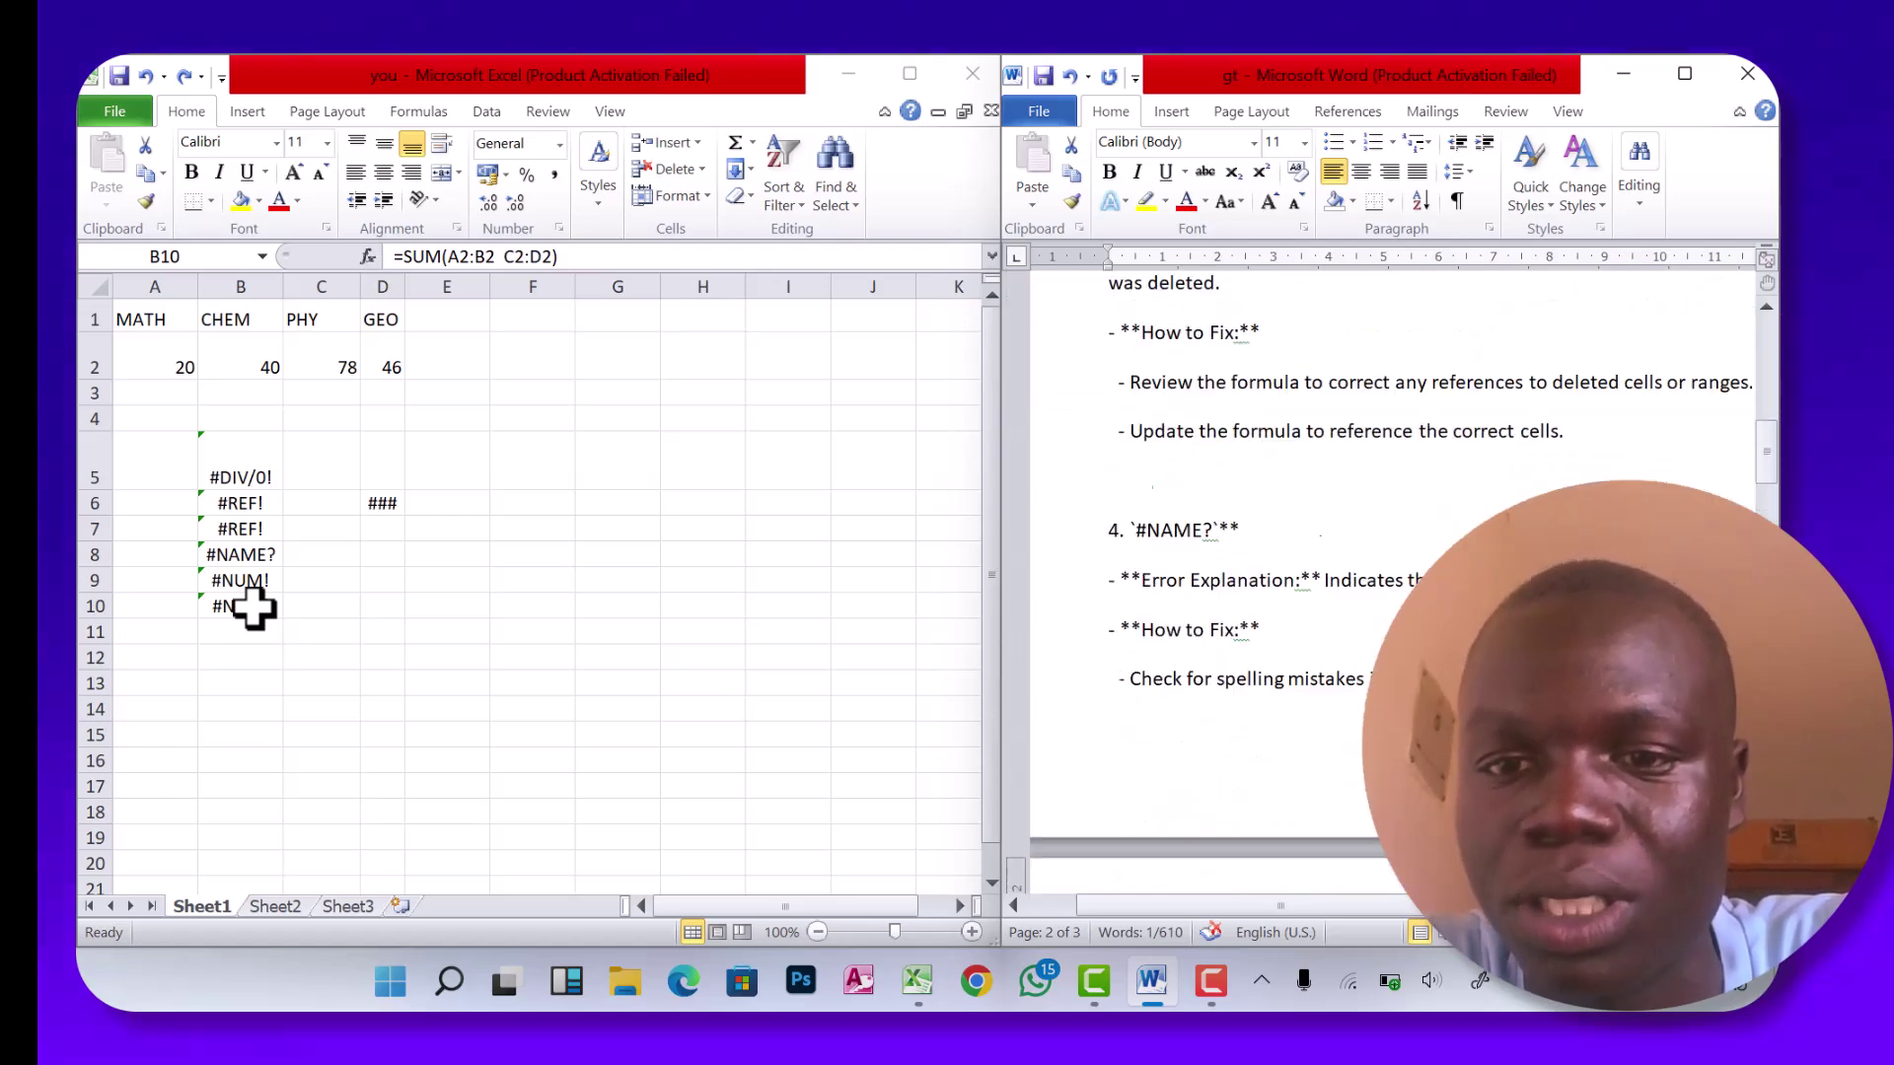
key("Page_Up")
key("Page_Down")
key("Up")
key("Up")
key("Up")
key("Up")
key("Up")
key("Up")
key("Up")
key("Up")
key("Up")
key("Up")
key("Up")
key("Up")
key("Up")
key("Up")
key("Up")
key("Down")
key("Down")
key("Down")
key("Down")
key("Down")
key("Down")
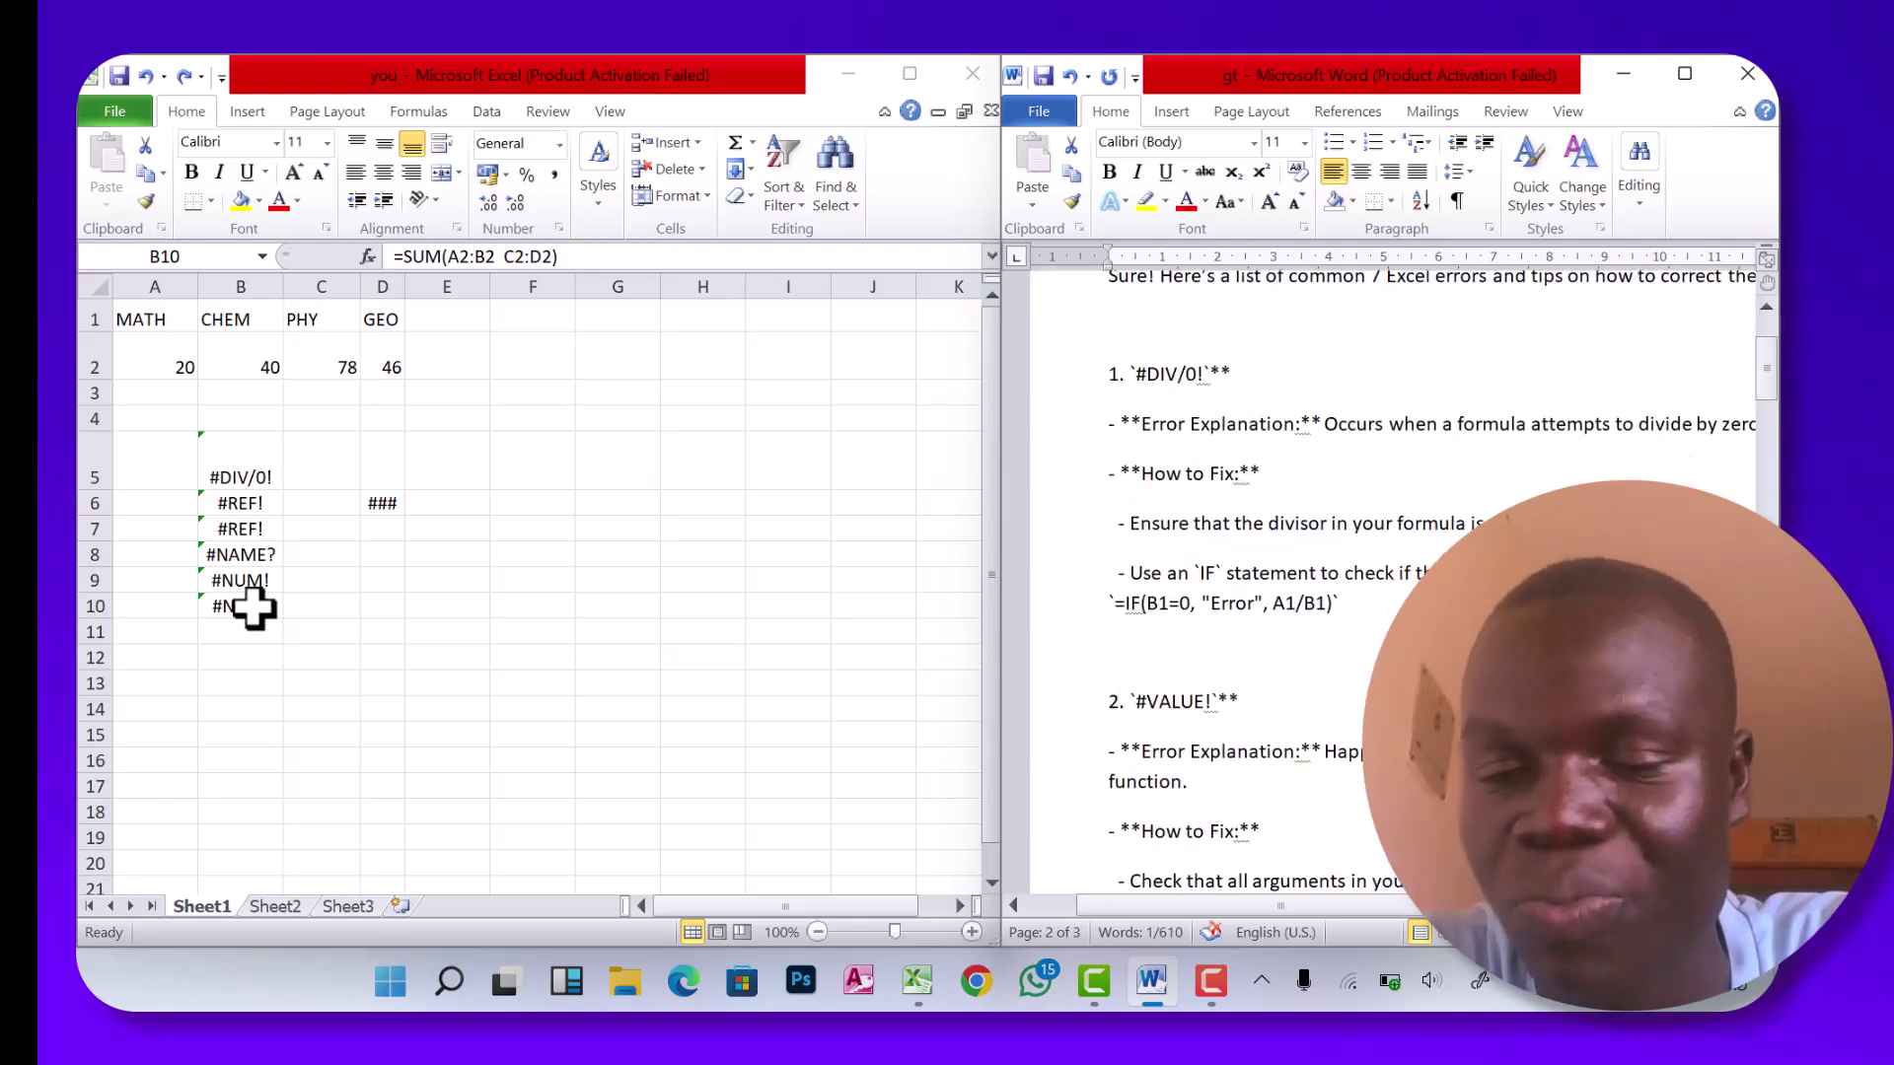
Read the introduction and the #DIV/0! and #VALUE! entries across the full width of the page.
key("Right")
key("Right")
key("Right")
key("Right")
key("Right")
key("Right")
key("Right")
key("Right")
key("Right")
key("Right")
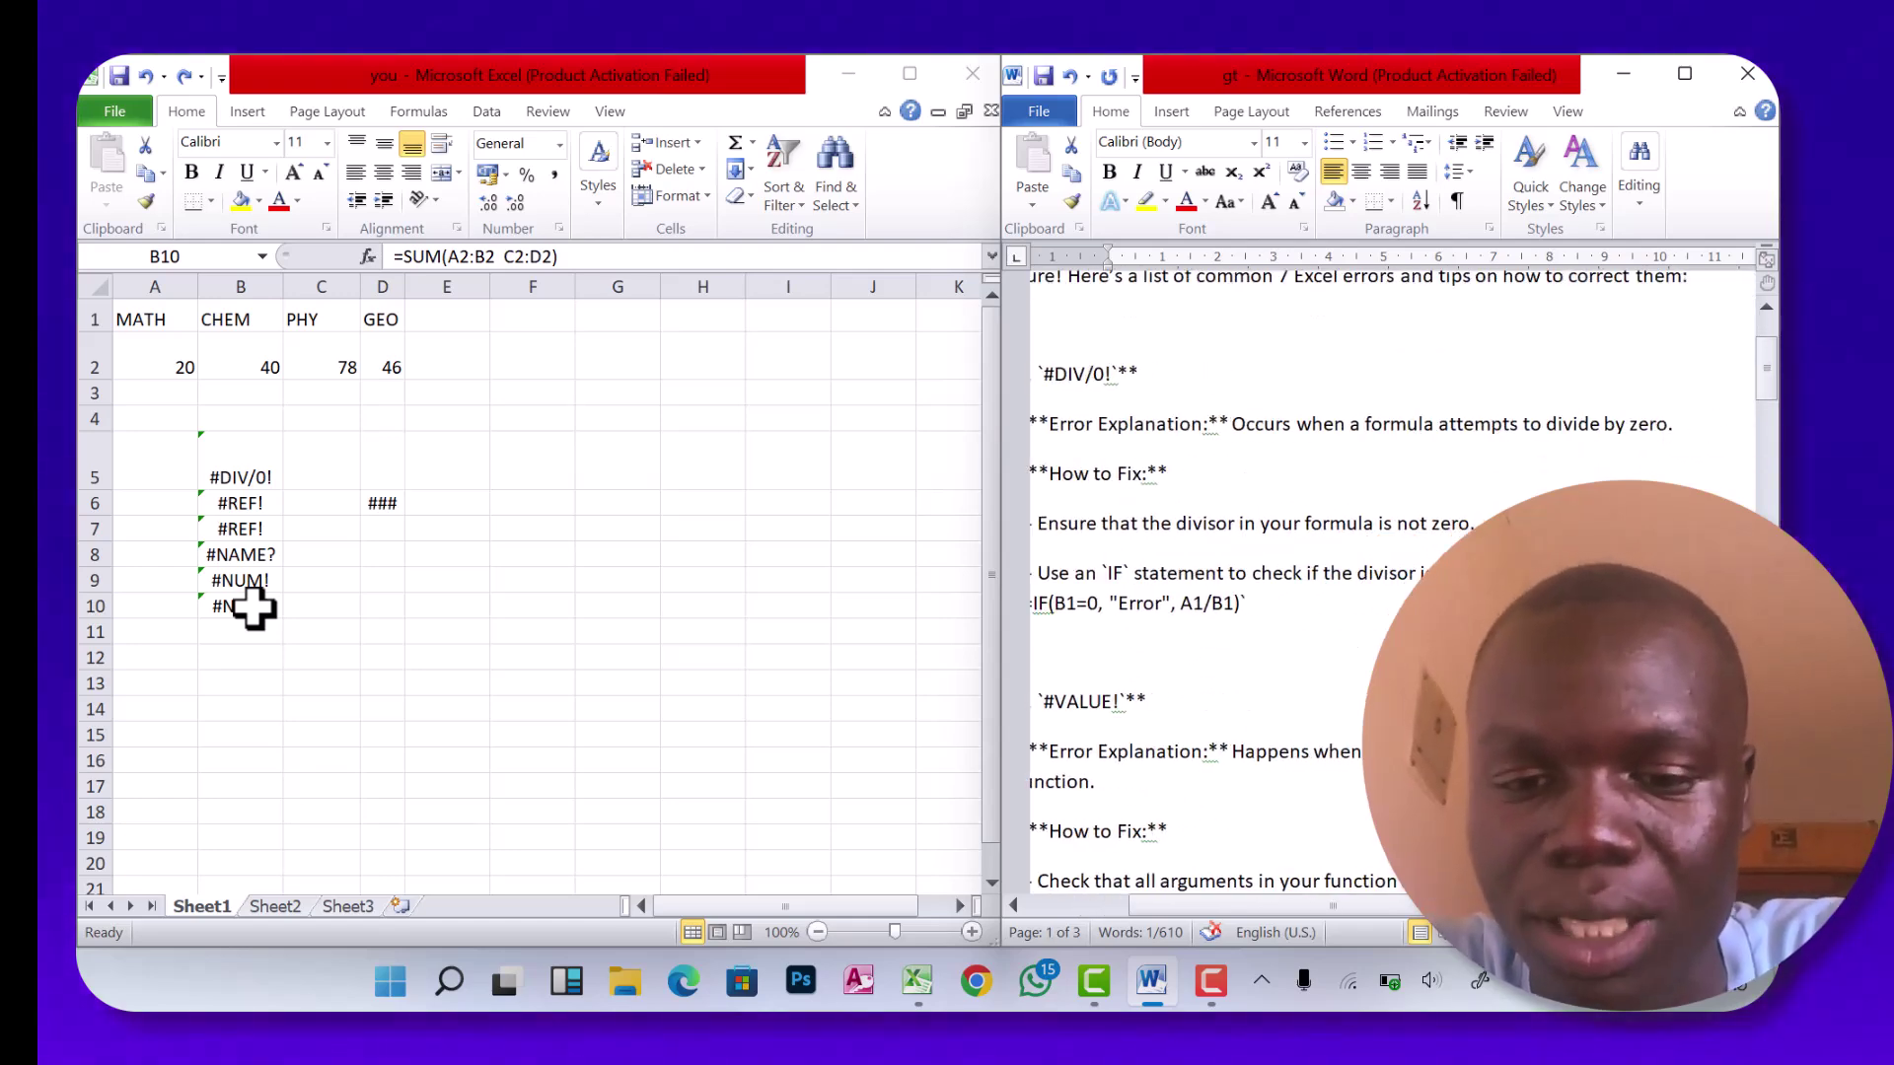
key("Right")
key("Right")
key("Right")
key("Right")
key("Right")
key("Right")
key("Right")
key("Right")
key("Right")
key("Right")
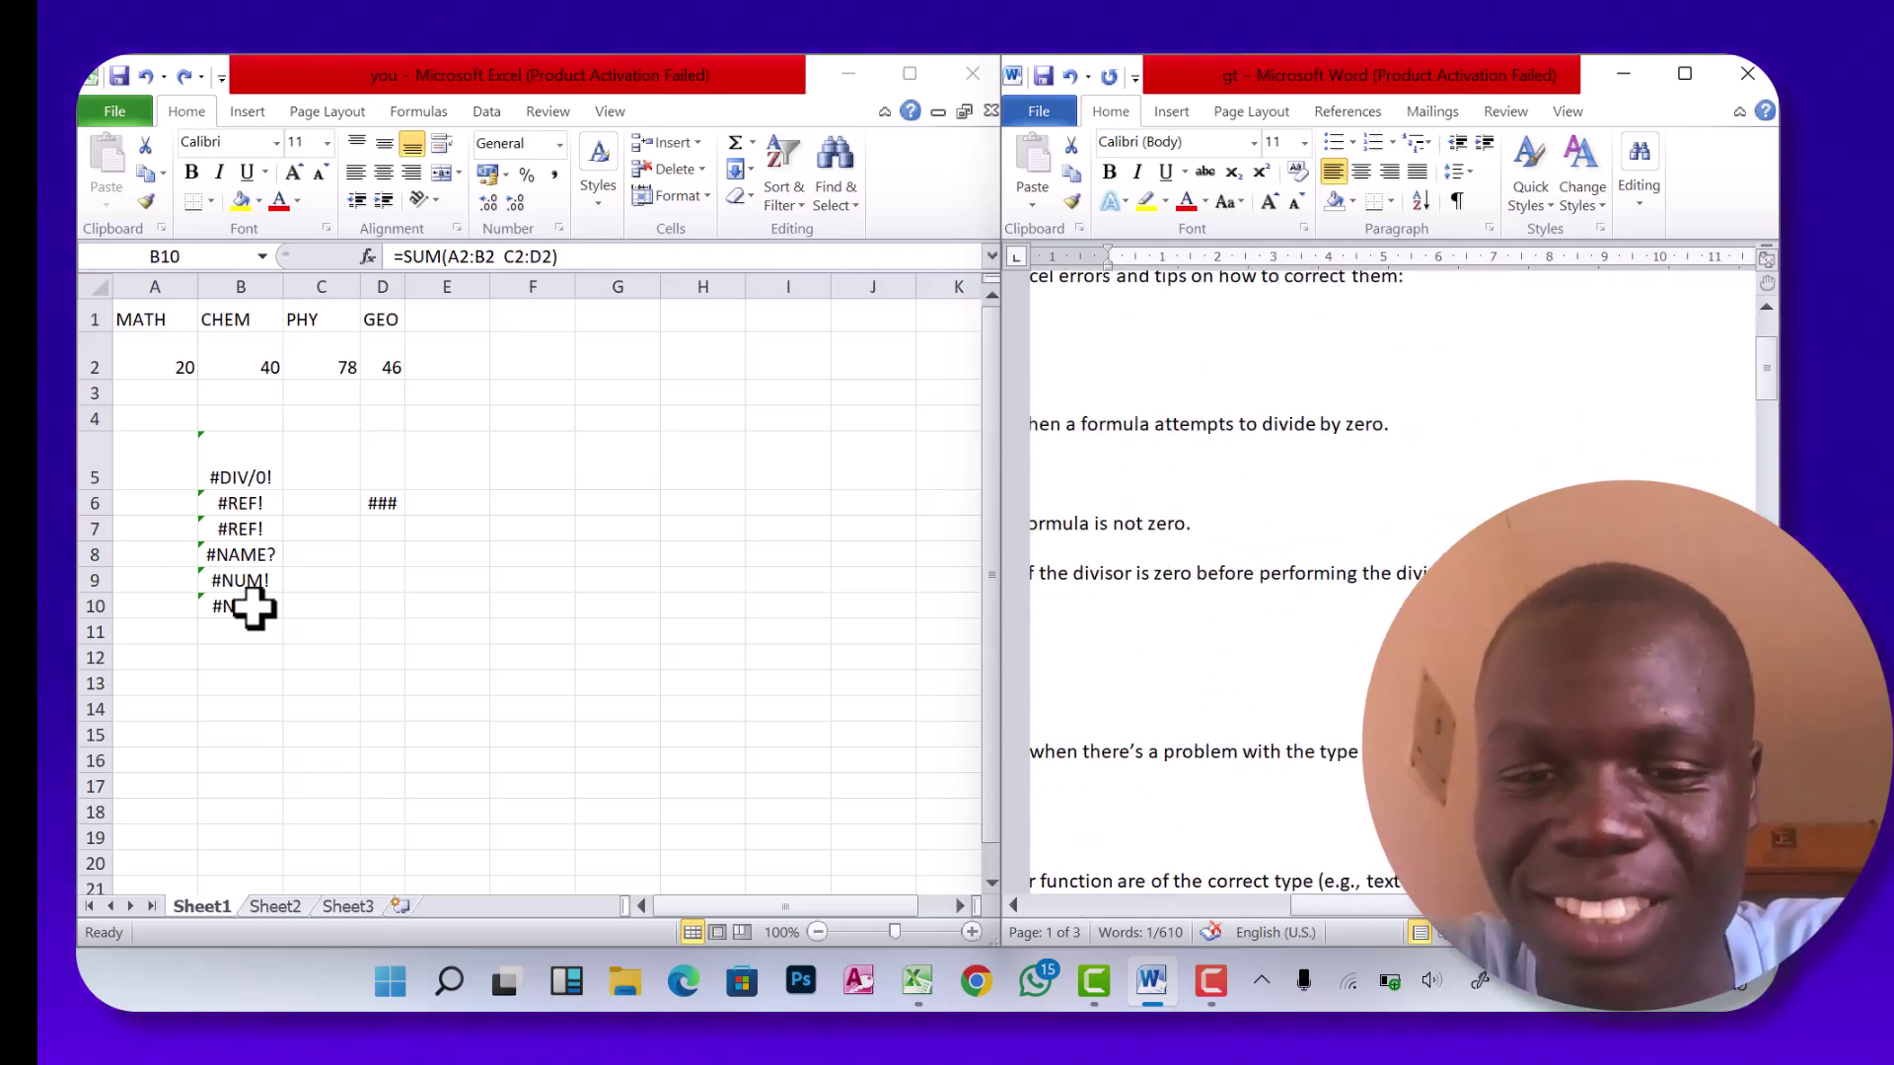
key("Left")
key("Left")
key("Left")
key("Left")
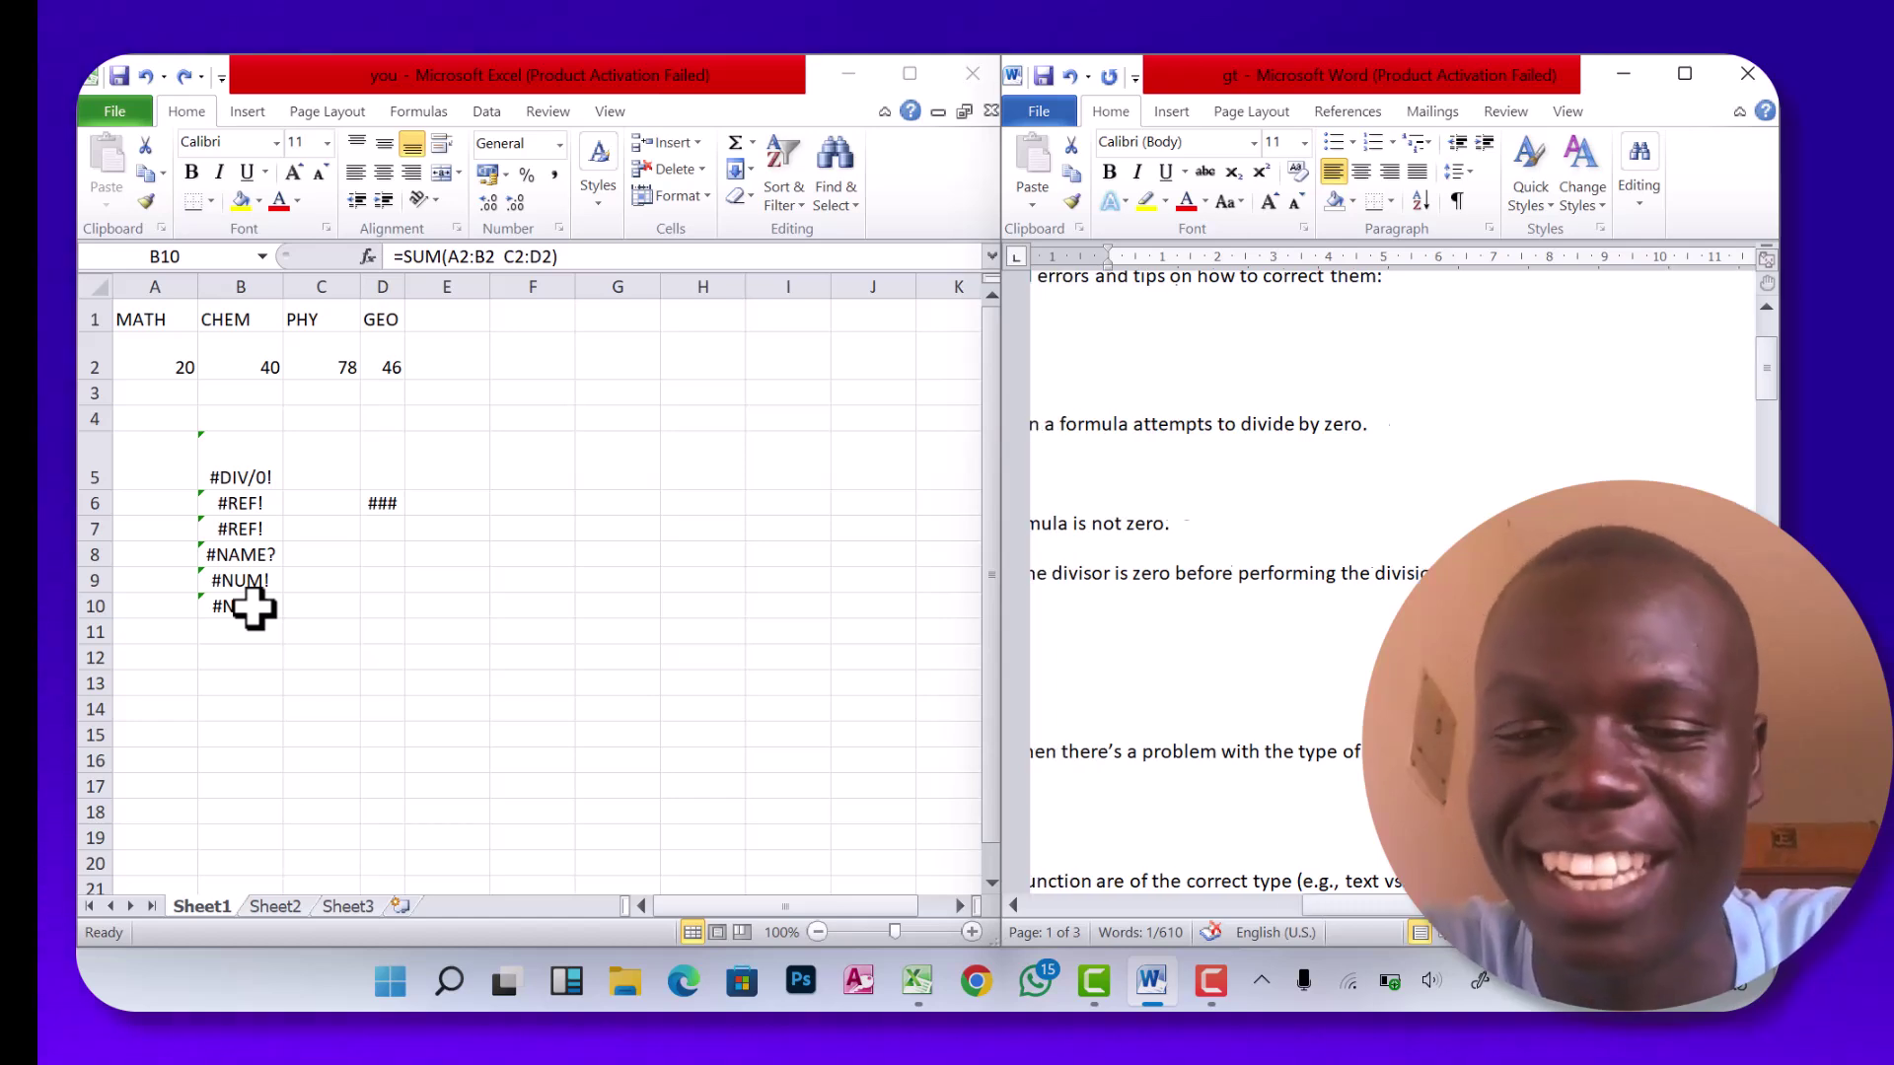
key("Left")
key("Left")
key("Left")
key("Left")
key("Left")
key("Left")
key("Left")
key("Left")
key("Left")
key("Left")
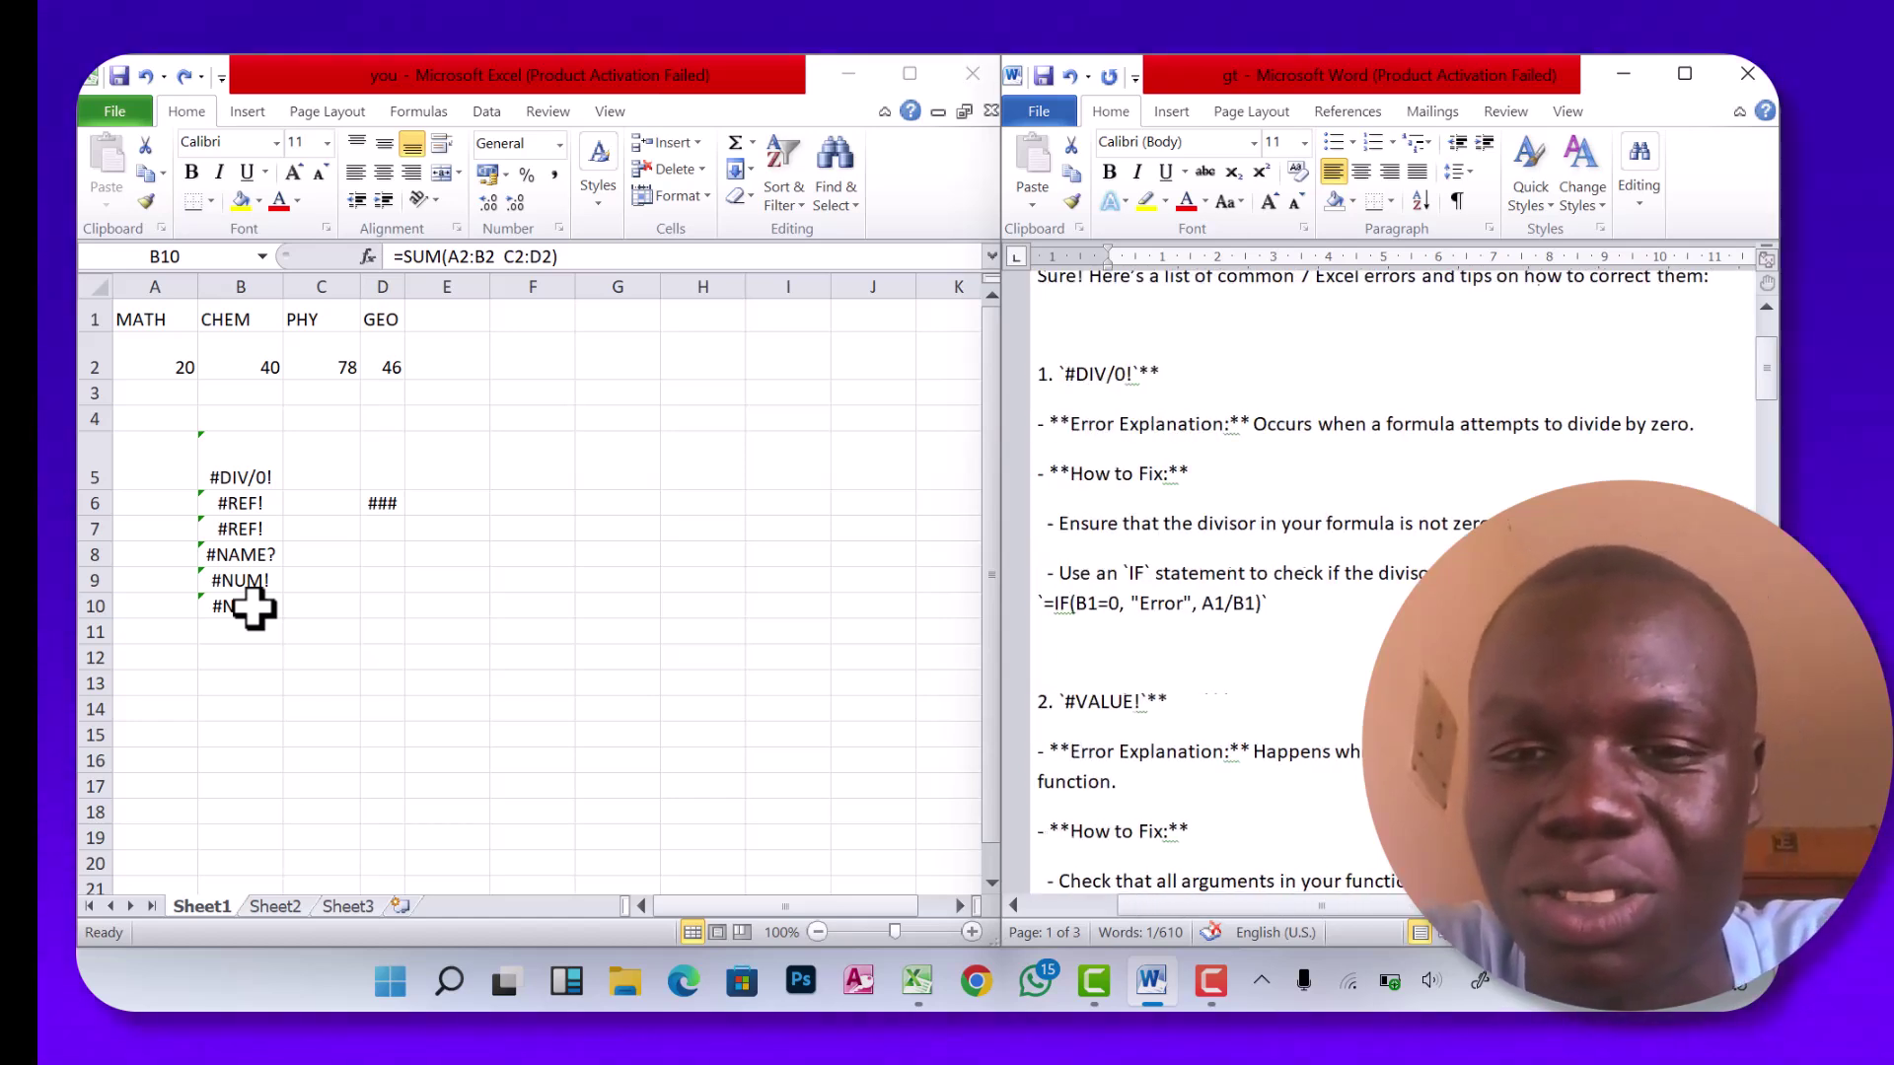
key("Left")
key("Left")
key("Left")
key("Left")
key("Left")
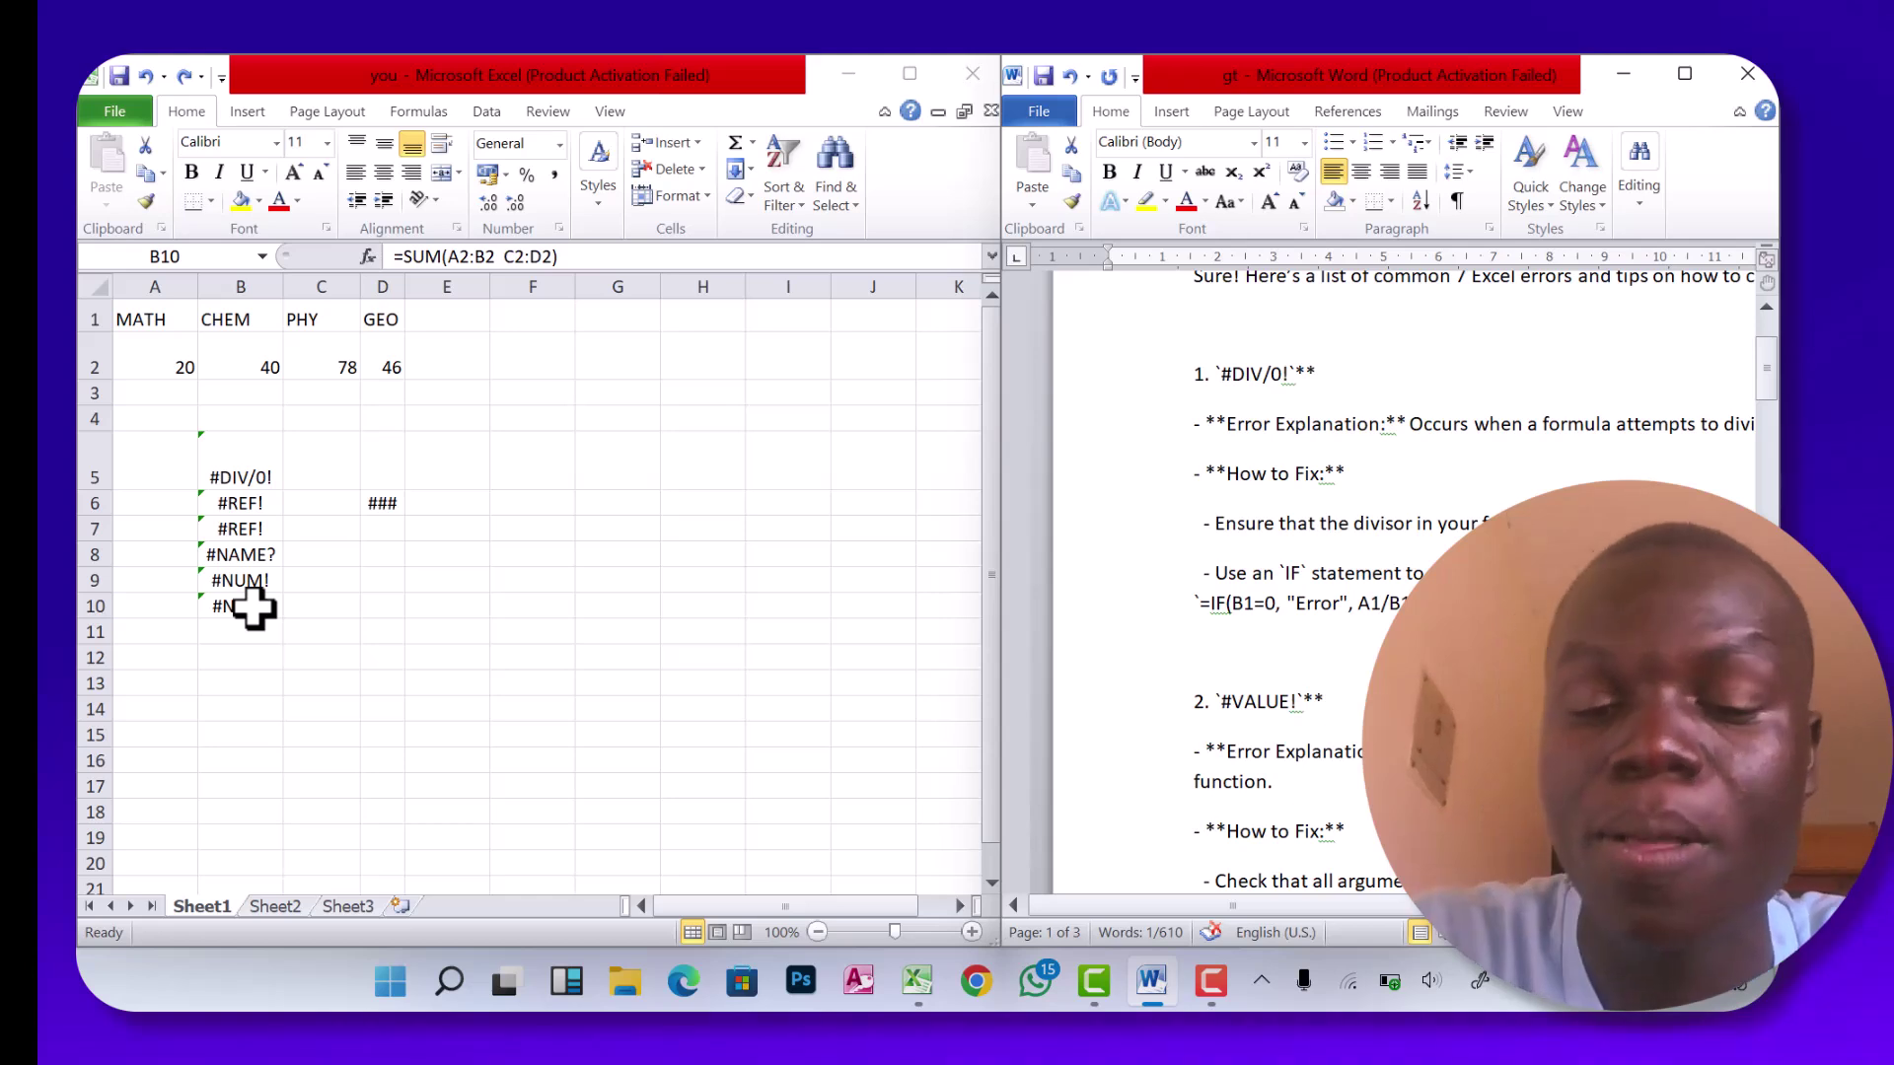
Save the Word document containing the list of Excel errors.
key("ctrl+s")
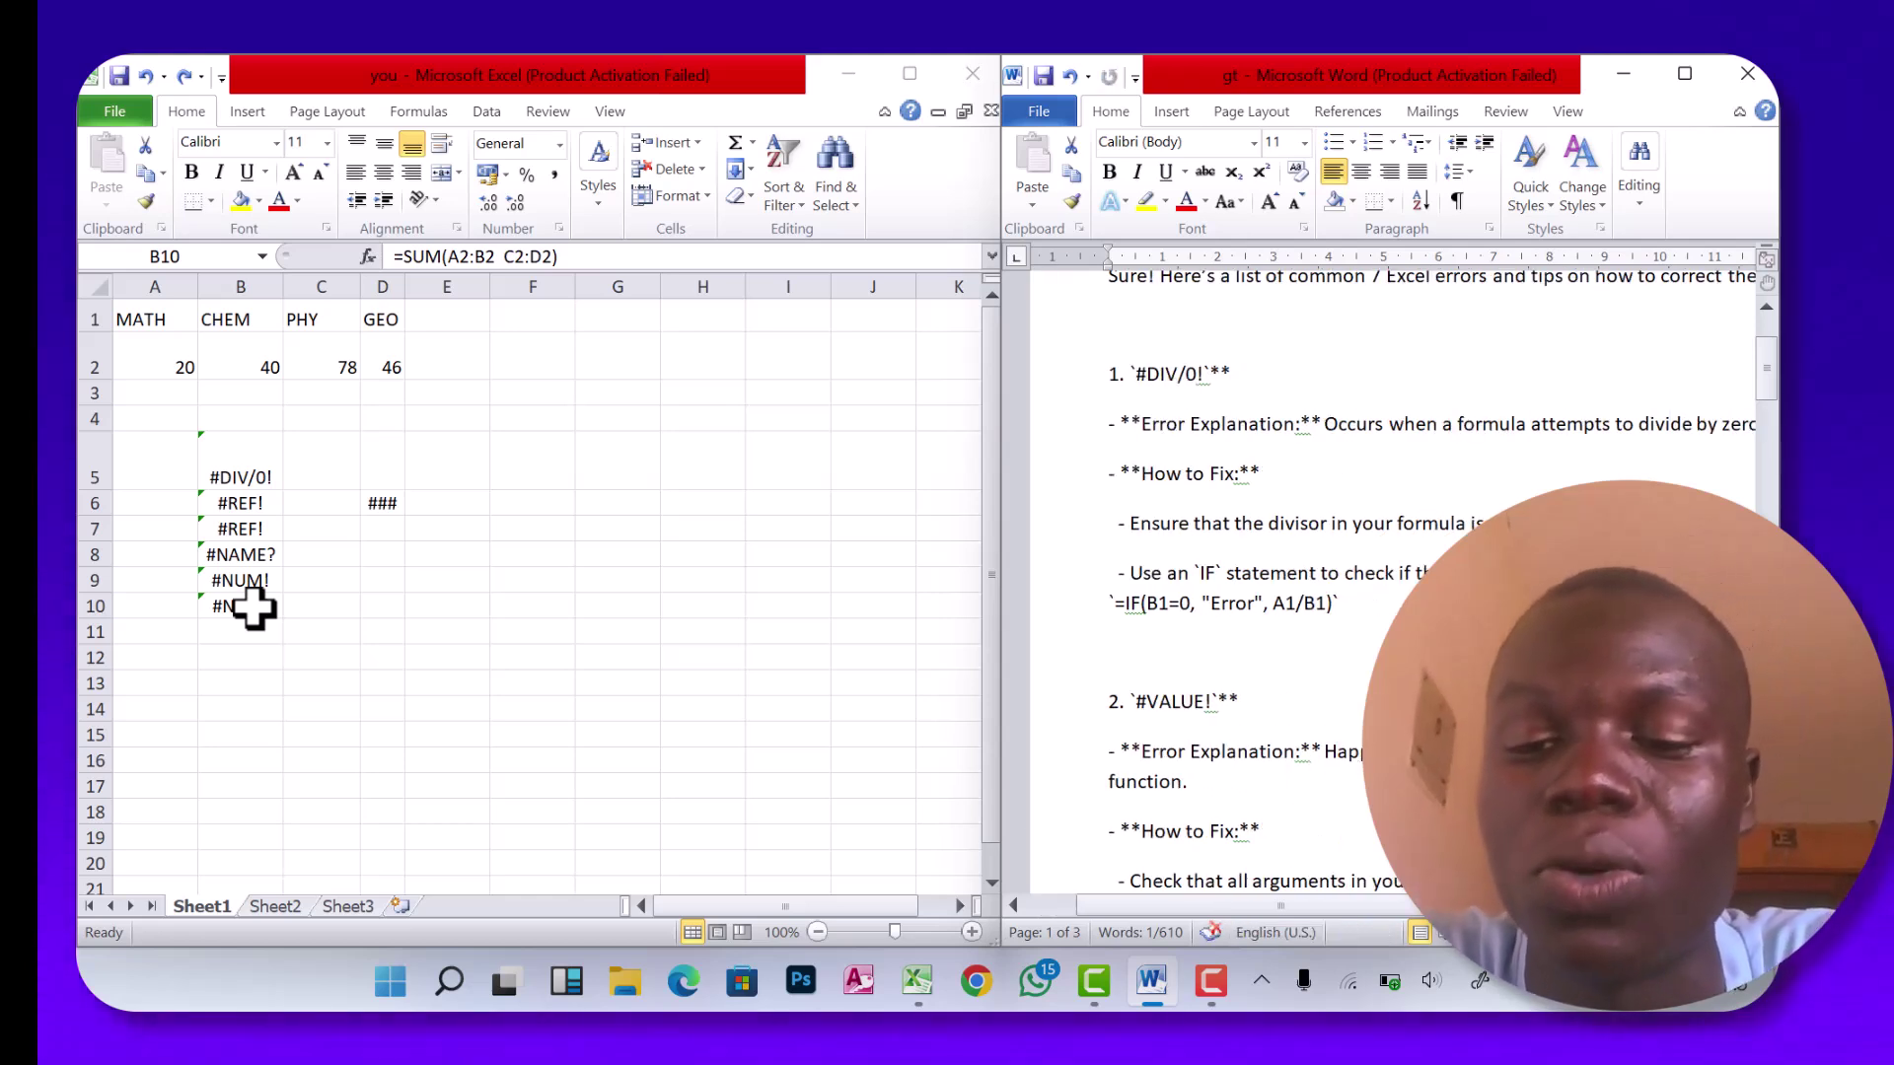